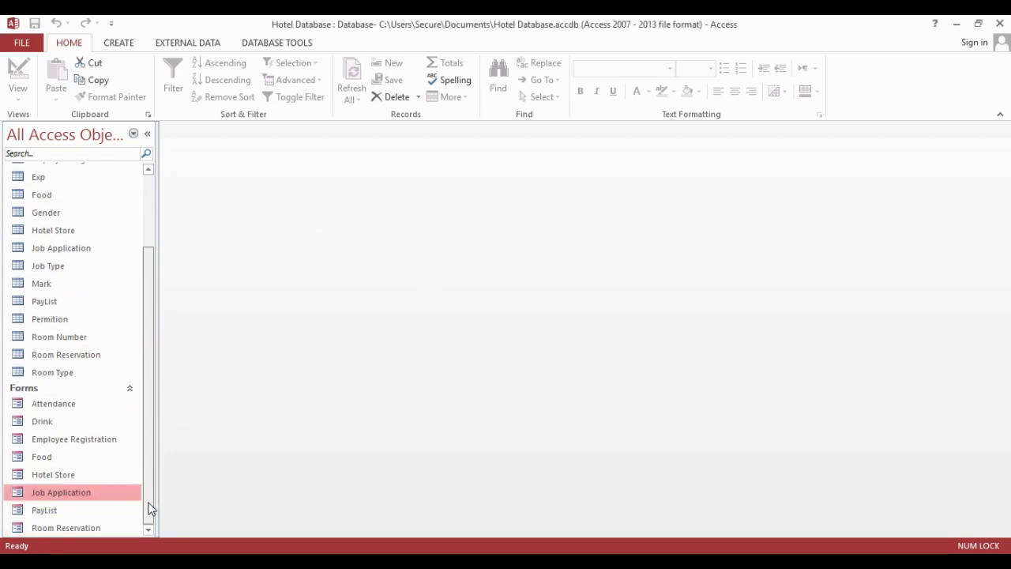
Switch to the Food Order database and copy its Order table and its Food Order form.
{"action": "left_click_drag", "start_coordinate": [148, 439], "coordinate": [142, 269]}
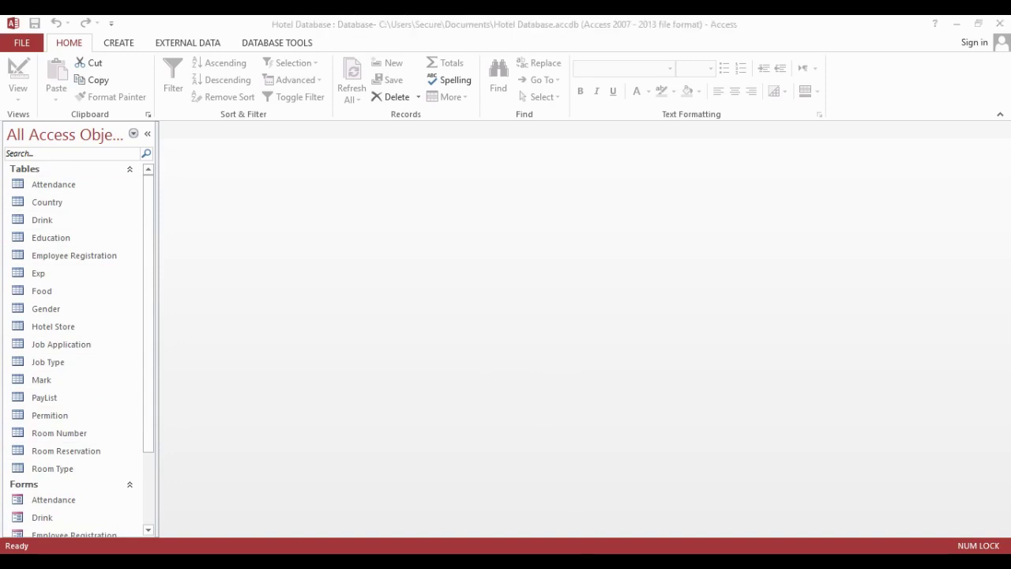
{"action": "mouse_move", "coordinate": [559, 509]}
{"action": "left_click", "coordinate": [633, 507]}
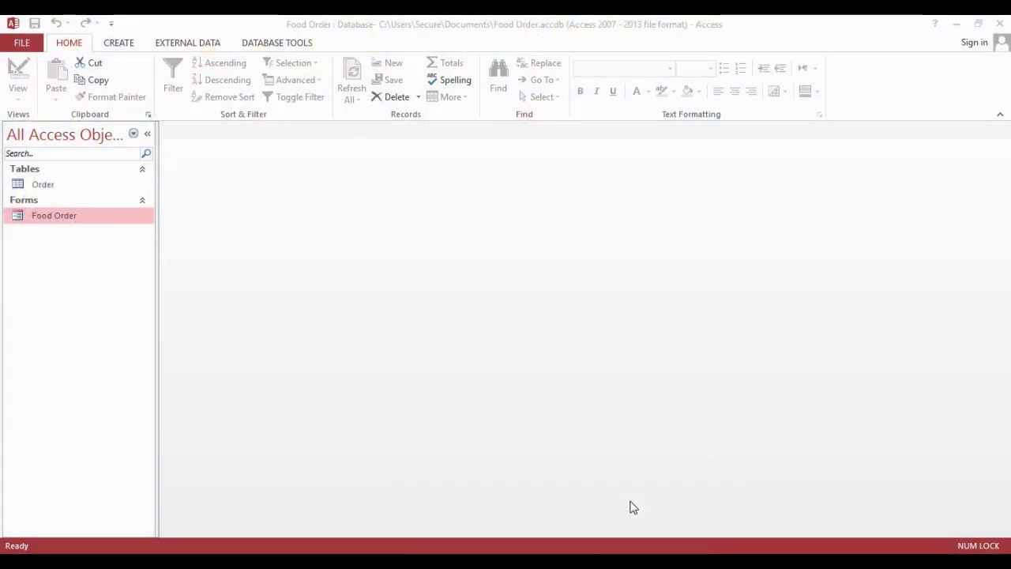
{"action": "left_click", "coordinate": [67, 185]}
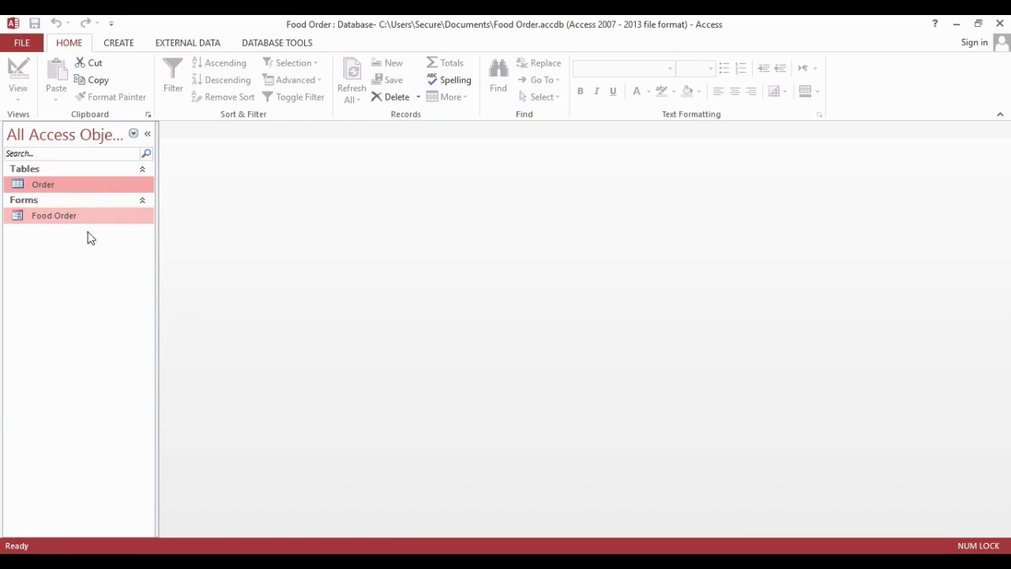
{"action": "right_click", "coordinate": [86, 193]}
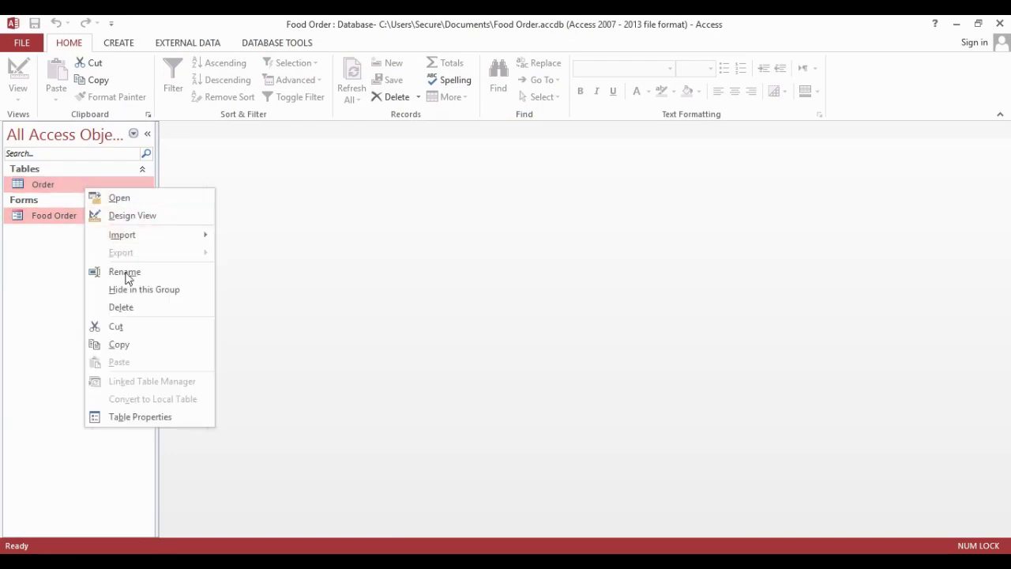
{"action": "left_click", "coordinate": [126, 344]}
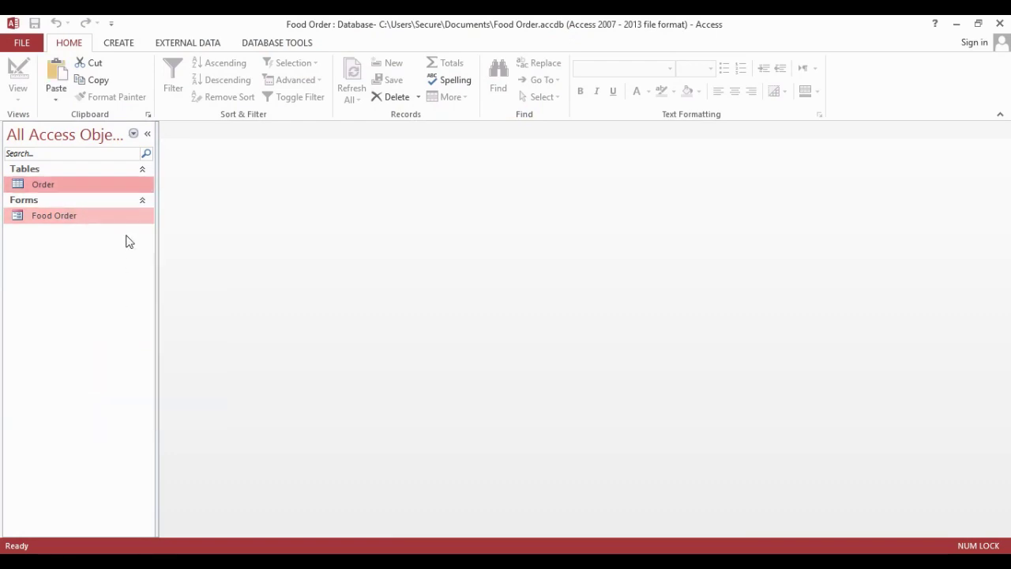
{"action": "right_click", "coordinate": [117, 215]}
{"action": "left_click", "coordinate": [151, 371]}
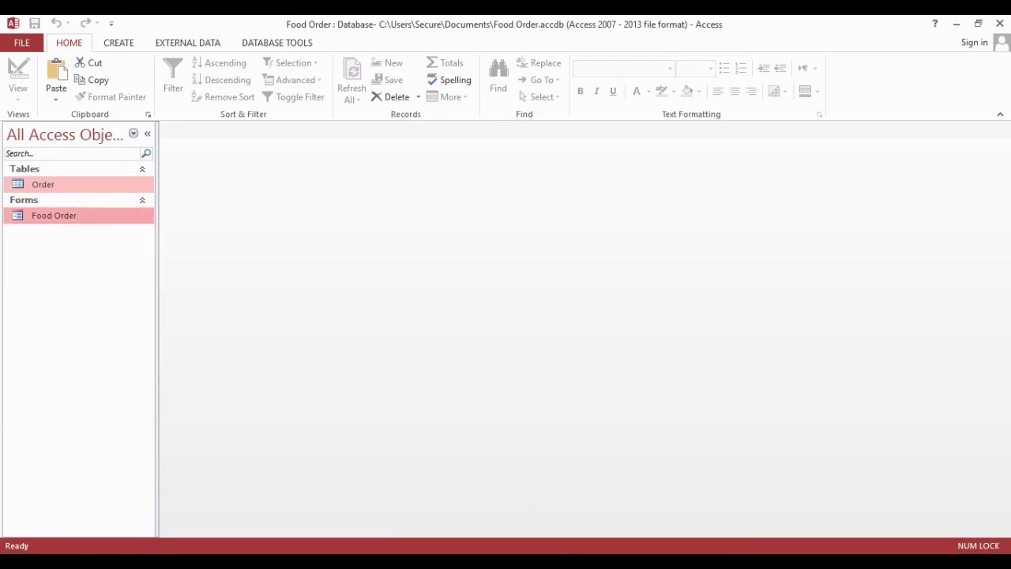
Switch to the Hotel Database and paste the form as Food Order and the table as Order with structure and data.
{"action": "left_click", "coordinate": [520, 496]}
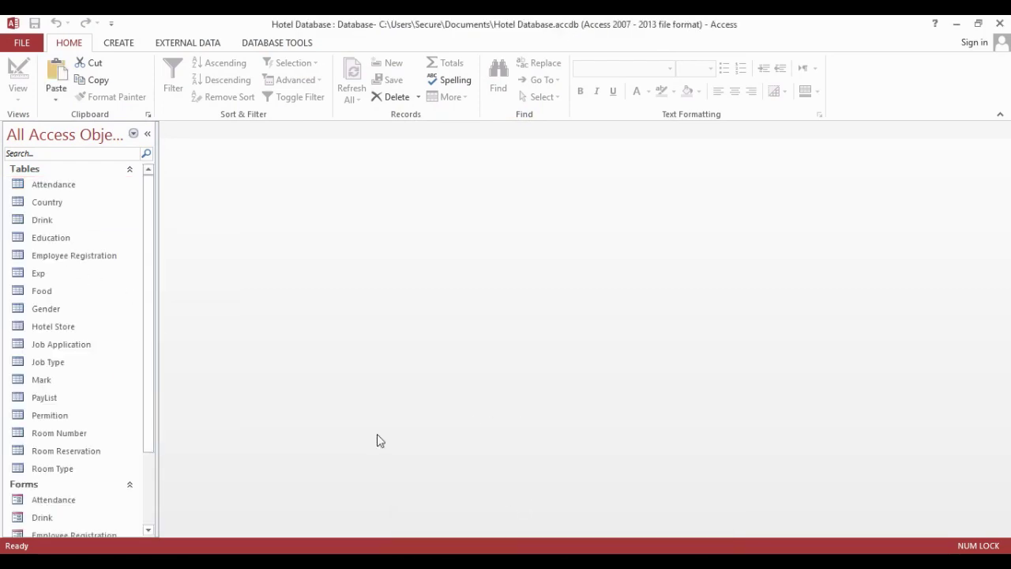
{"action": "scroll", "coordinate": [57, 390], "scroll_direction": "down", "scroll_amount": 2}
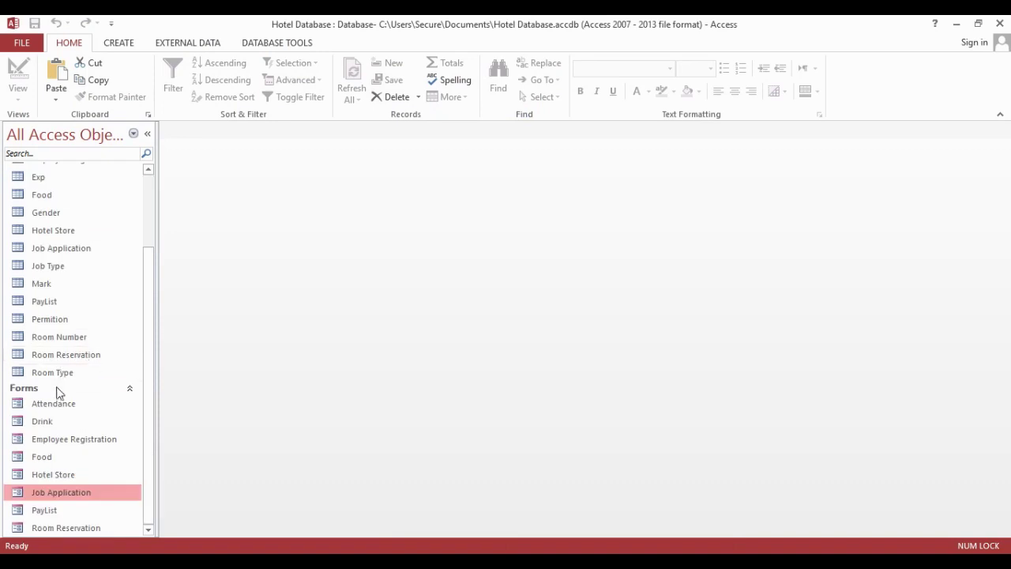
{"action": "right_click", "coordinate": [123, 420]}
{"action": "left_click", "coordinate": [155, 388]}
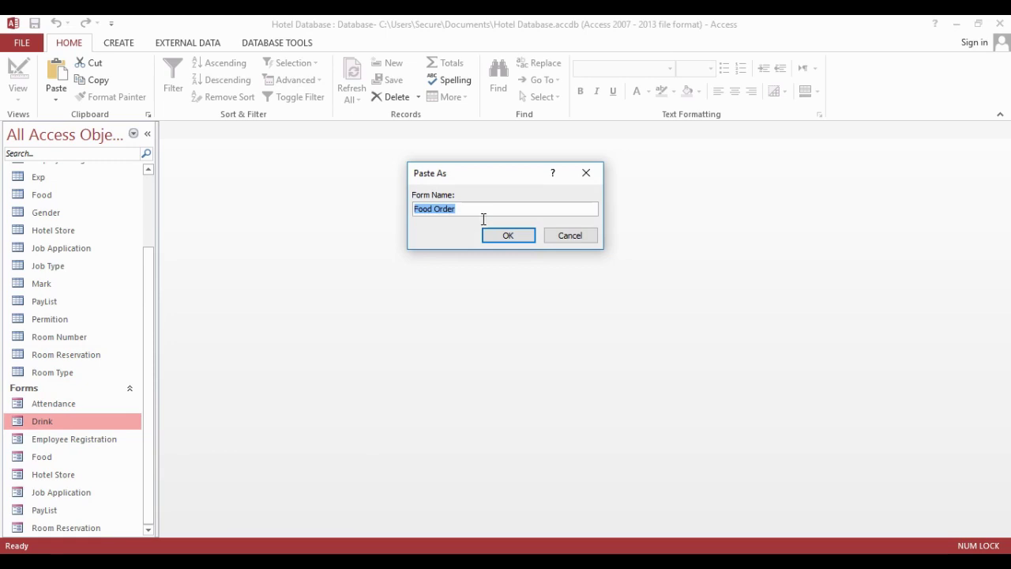
{"action": "left_click", "coordinate": [503, 237]}
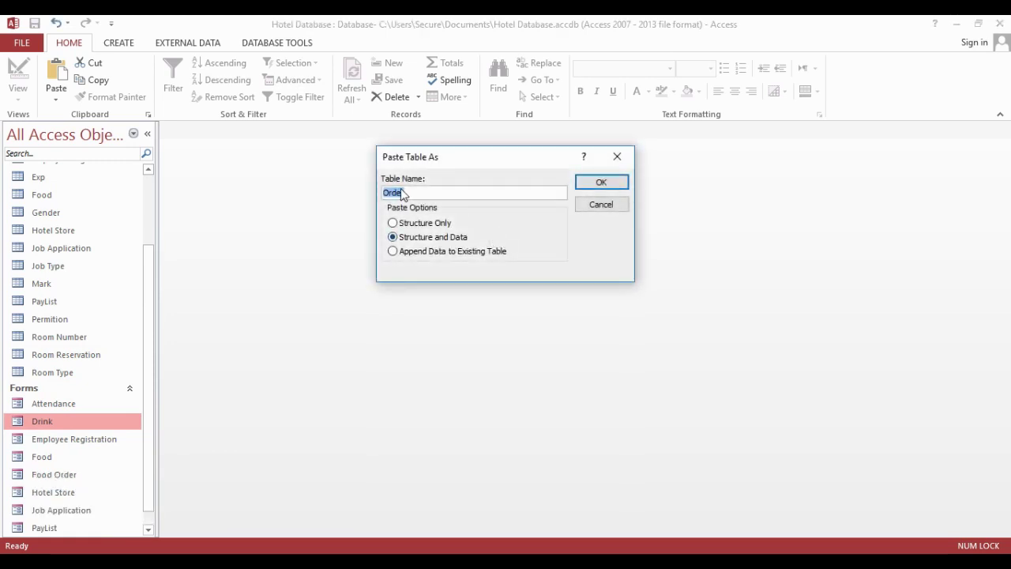
{"action": "left_click", "coordinate": [605, 180]}
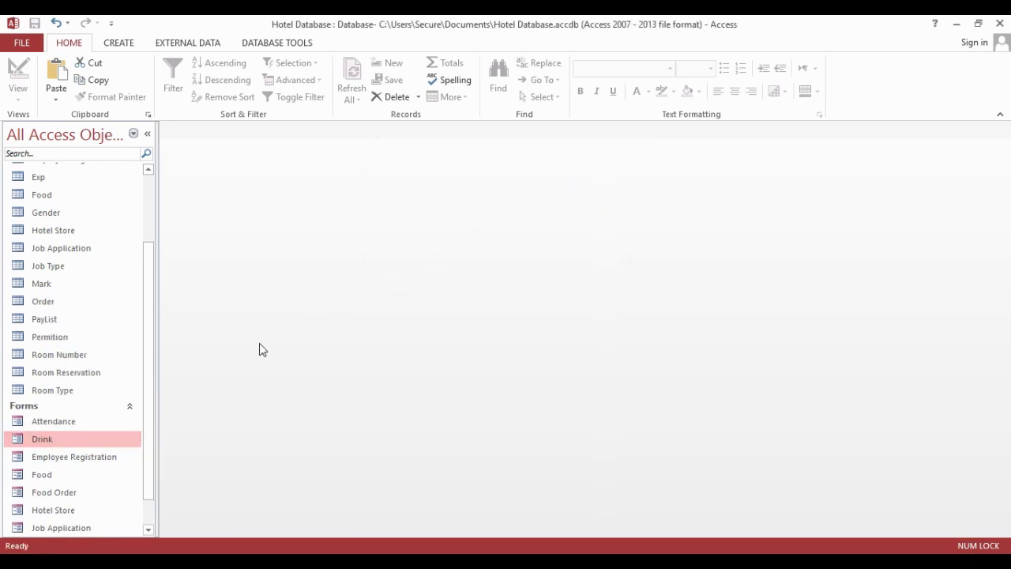
Open the Food Order form, look over its cost fields and calculator, and switch it to Design View.
{"action": "scroll", "coordinate": [139, 419], "scroll_direction": "down", "scroll_amount": 1}
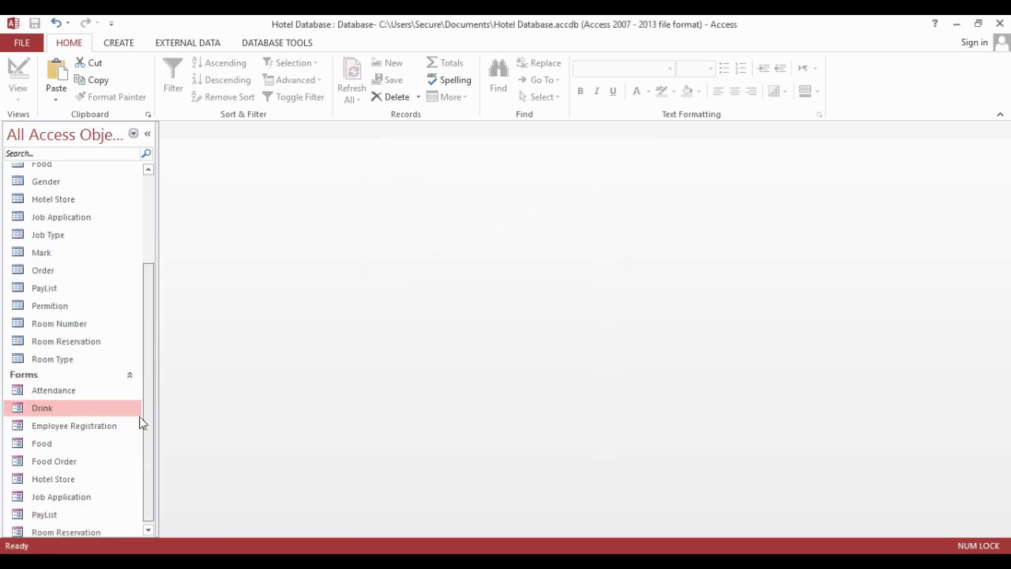
{"action": "double_click", "coordinate": [64, 460]}
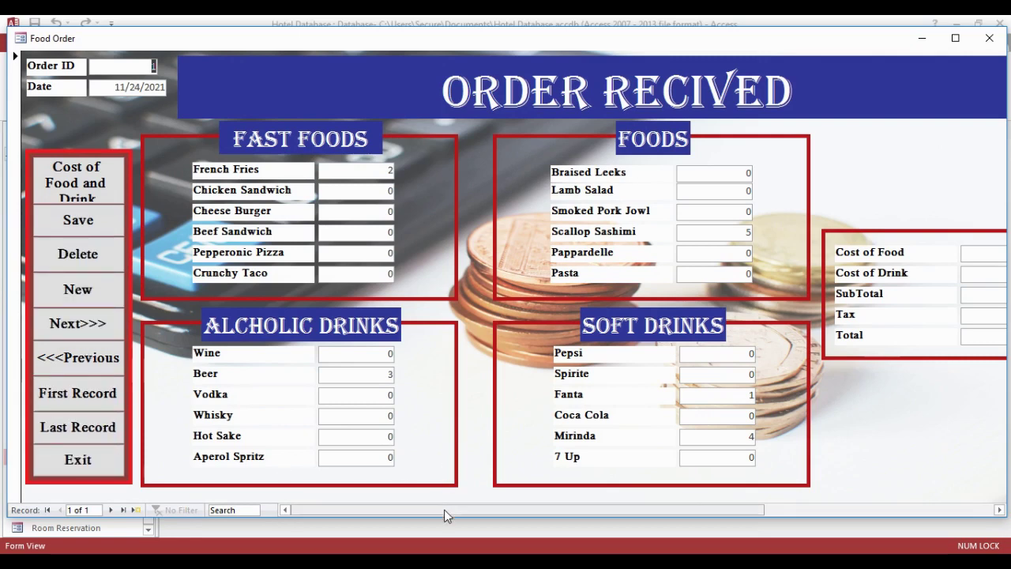
{"action": "left_click_drag", "start_coordinate": [445, 509], "coordinate": [867, 521]}
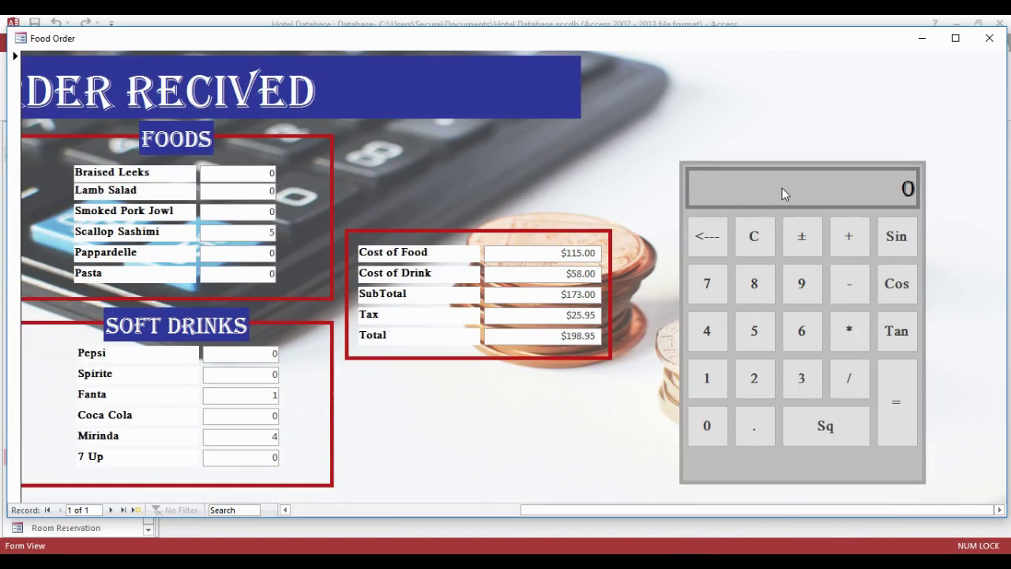
{"action": "right_click", "coordinate": [568, 130]}
{"action": "left_click", "coordinate": [604, 174]}
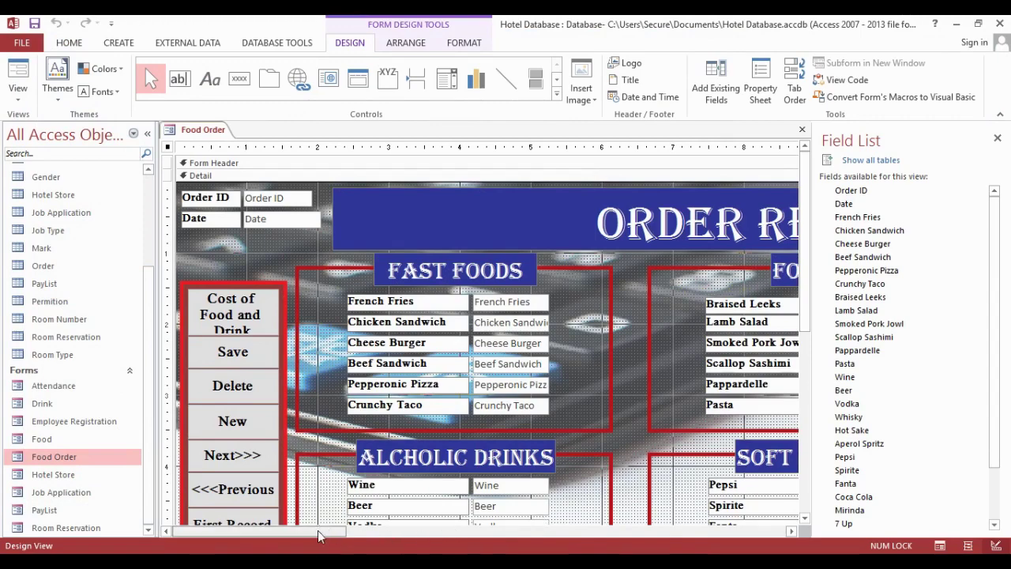
{"action": "left_click_drag", "start_coordinate": [339, 531], "coordinate": [373, 531]}
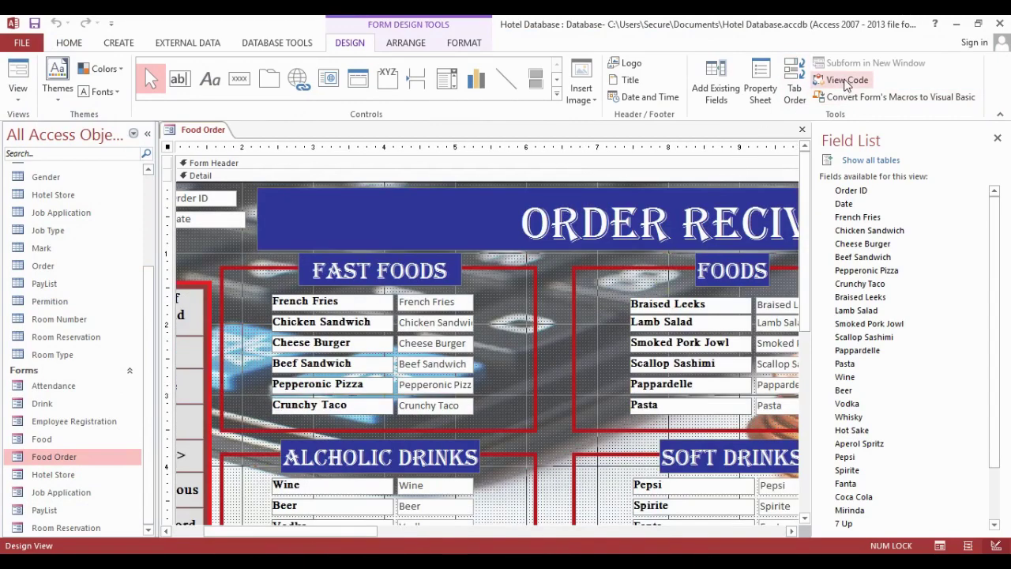
Open the Food Order form's VBA code, read through the calculator and cost procedures, and close the code editor.
{"action": "left_click", "coordinate": [835, 80]}
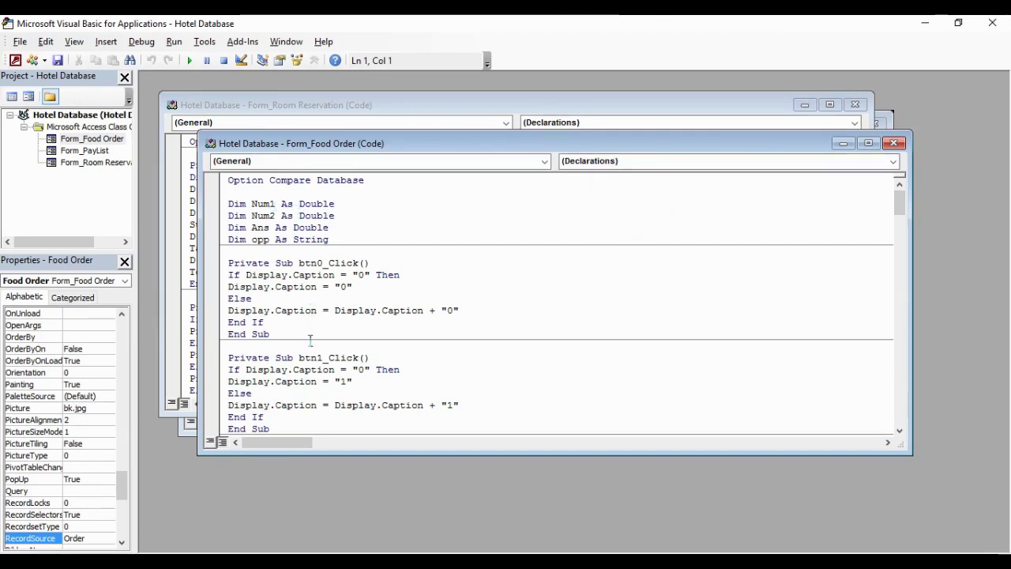
{"action": "scroll", "coordinate": [317, 419], "scroll_direction": "down", "scroll_amount": 5}
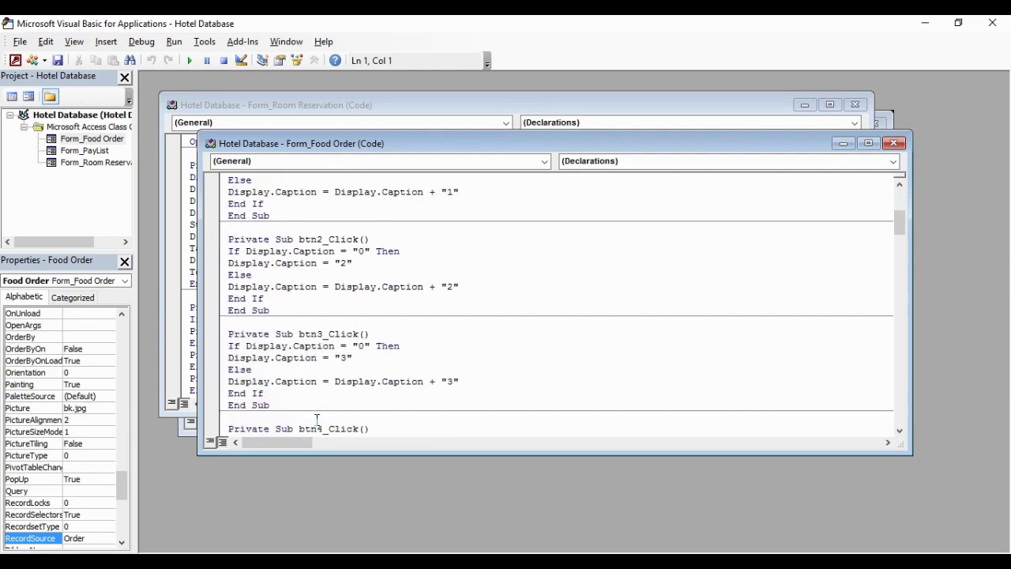
{"action": "scroll", "coordinate": [317, 419], "scroll_direction": "down", "scroll_amount": 13}
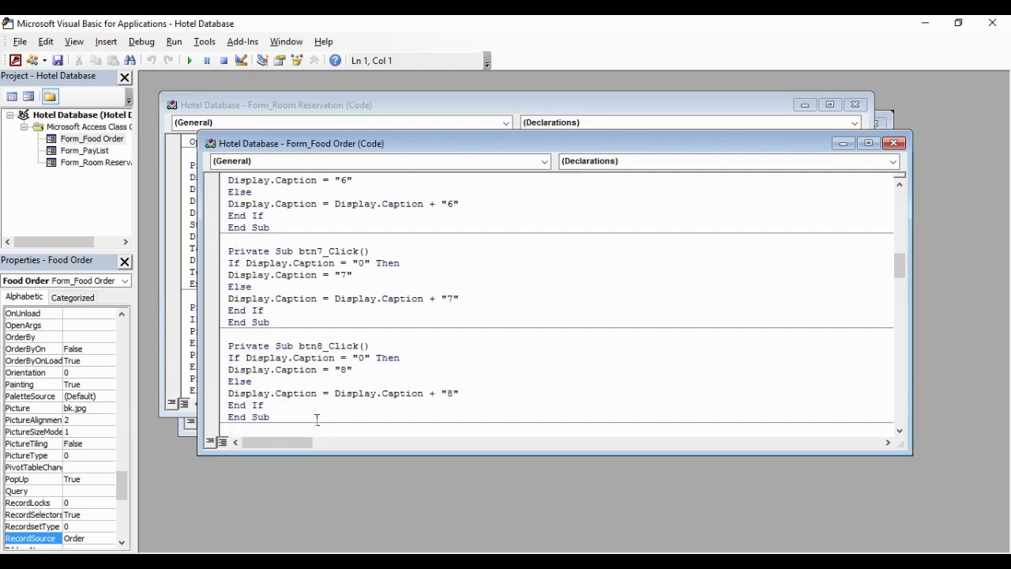
{"action": "scroll", "coordinate": [317, 419], "scroll_direction": "down", "scroll_amount": 20}
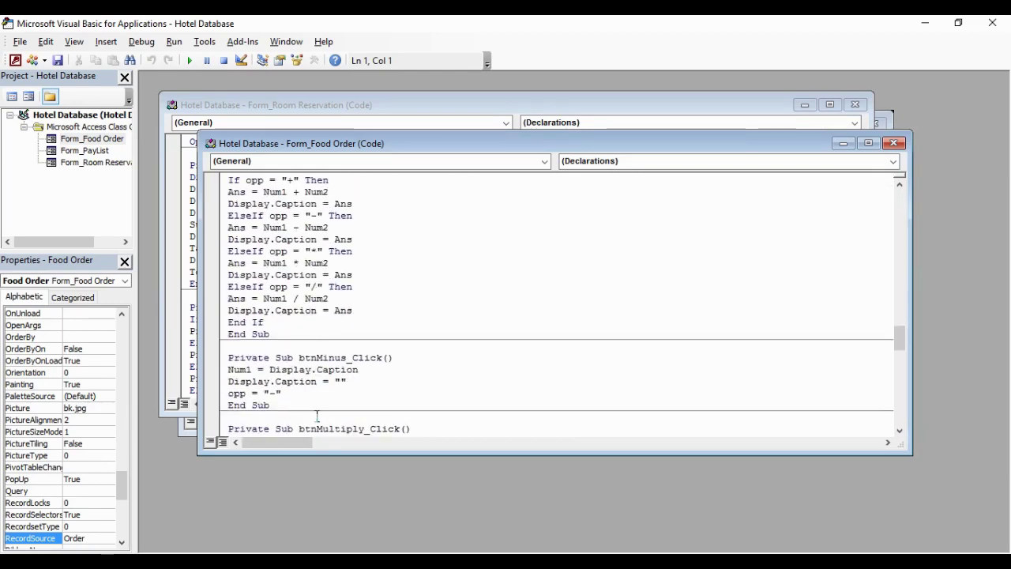
{"action": "scroll", "coordinate": [317, 417], "scroll_direction": "down", "scroll_amount": 20}
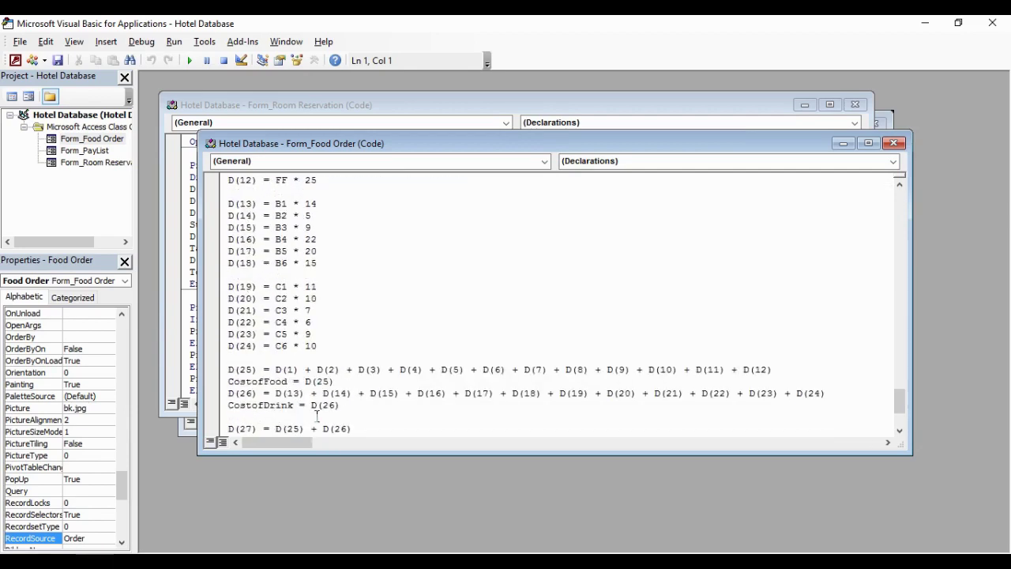
{"action": "scroll", "coordinate": [317, 416], "scroll_direction": "down", "scroll_amount": 3}
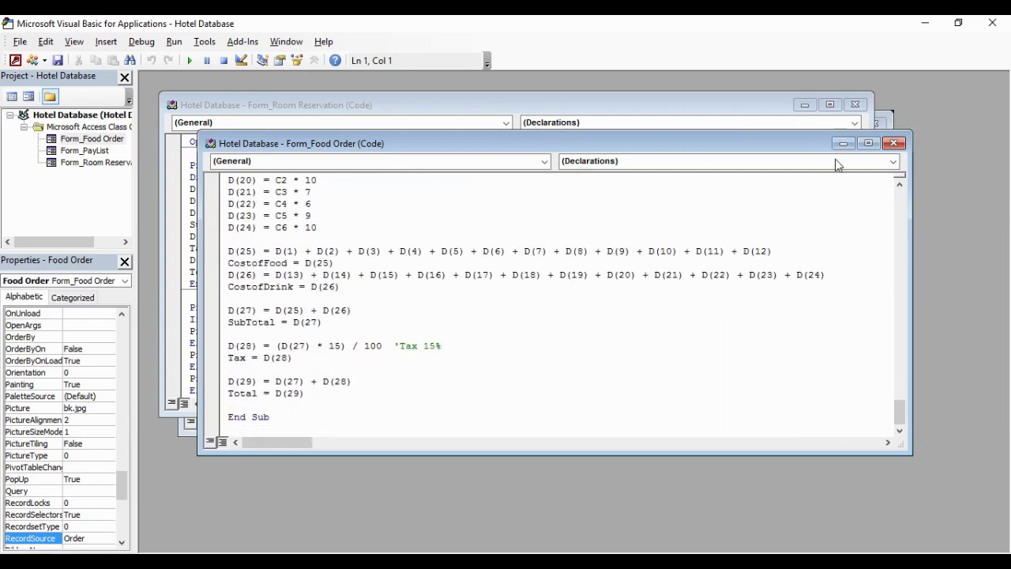
{"action": "left_click", "coordinate": [893, 143]}
{"action": "left_click", "coordinate": [991, 22]}
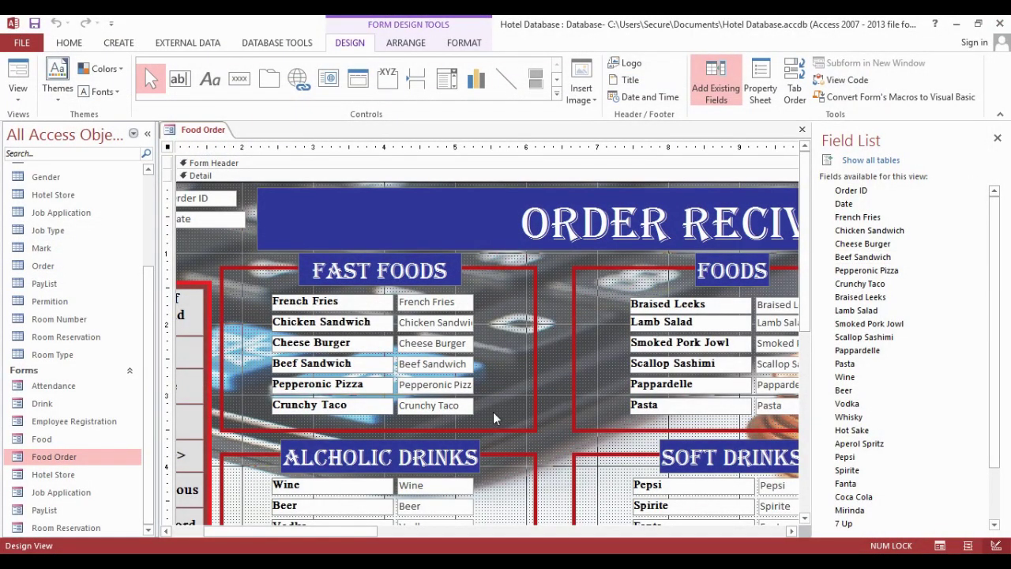
Apply a bevel effect and a light blue fill to all the calculator buttons below the display on the Food Order form.
{"action": "left_click_drag", "start_coordinate": [384, 544], "coordinate": [309, 542]}
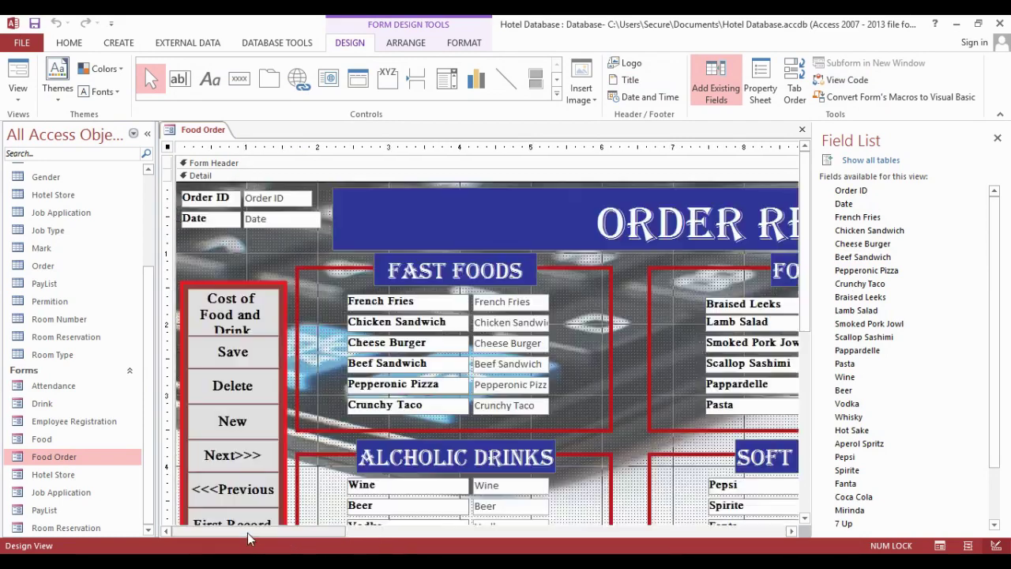
{"action": "scroll", "coordinate": [273, 379], "scroll_direction": "down", "scroll_amount": 3}
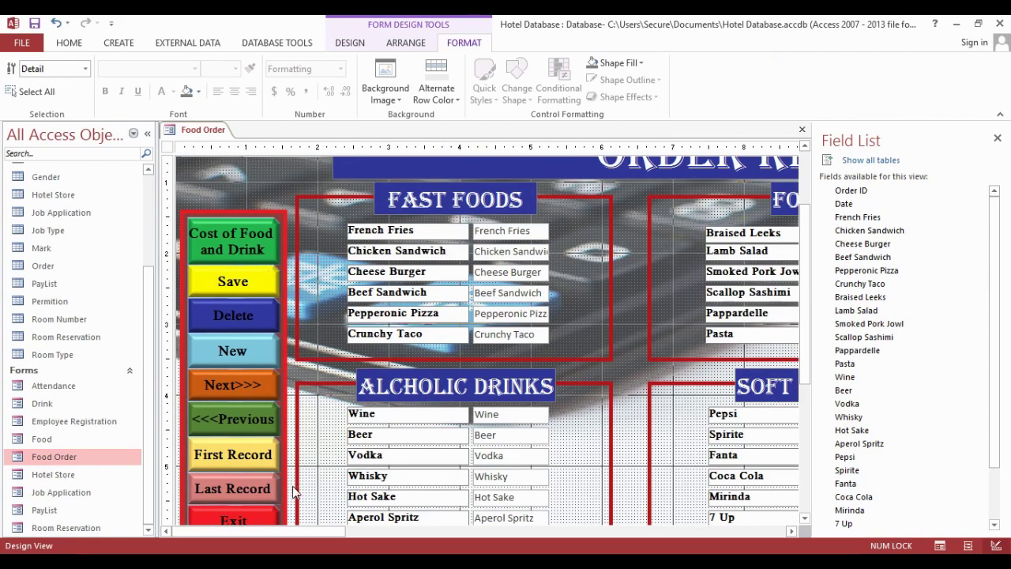
{"action": "left_click_drag", "start_coordinate": [296, 531], "coordinate": [788, 537]}
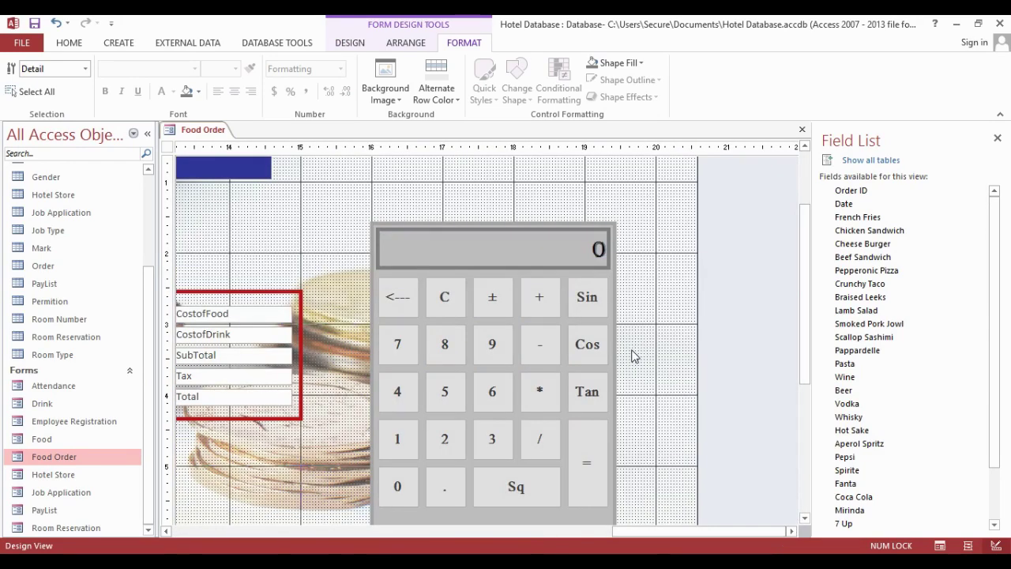
{"action": "left_click", "coordinate": [397, 298]}
{"action": "left_click", "coordinate": [458, 300], "text": "shift"}
{"action": "left_click", "coordinate": [505, 300], "text": "shift"}
{"action": "left_click", "coordinate": [543, 301], "text": "shift"}
{"action": "left_click", "coordinate": [587, 299], "text": "shift"}
{"action": "left_click", "coordinate": [587, 345], "text": "shift"}
{"action": "left_click", "coordinate": [542, 346], "text": "shift"}
{"action": "left_click", "coordinate": [491, 347], "text": "shift"}
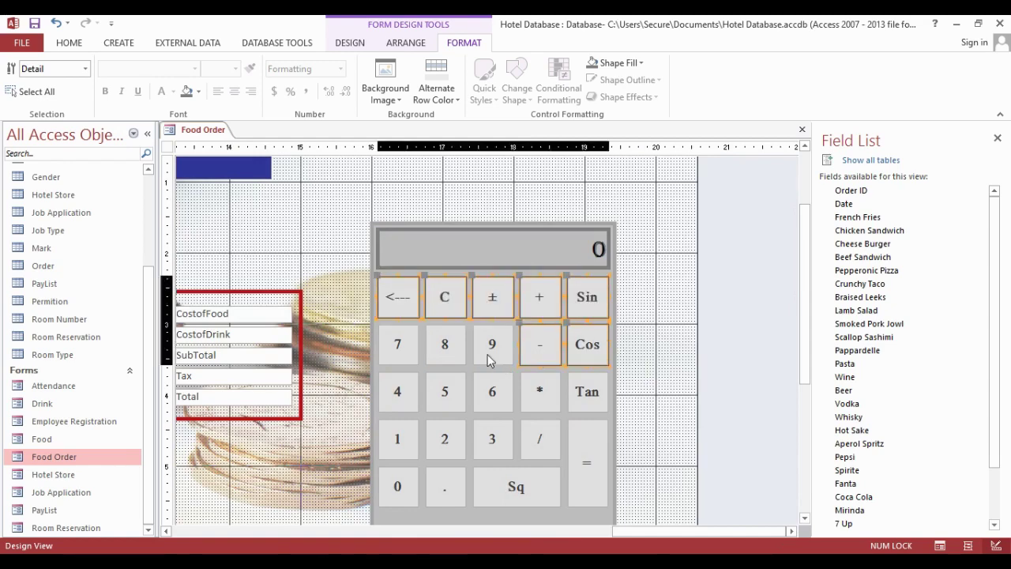
{"action": "left_click", "coordinate": [446, 361], "text": "shift"}
{"action": "left_click", "coordinate": [401, 363], "text": "shift"}
{"action": "left_click", "coordinate": [399, 394], "text": "shift"}
{"action": "left_click", "coordinate": [446, 395], "text": "shift"}
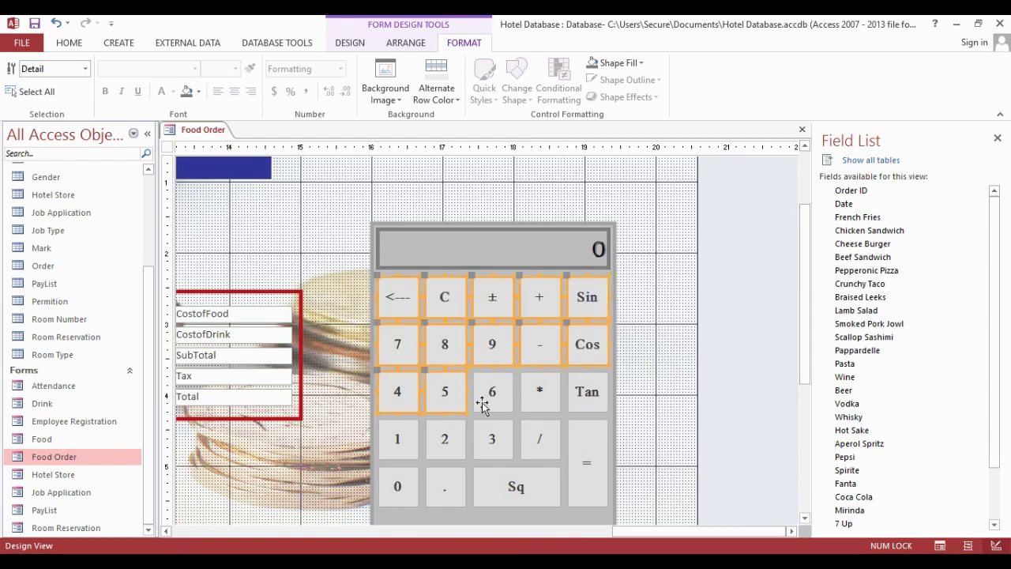
{"action": "left_click", "coordinate": [490, 398], "text": "shift"}
{"action": "left_click", "coordinate": [533, 404], "text": "shift"}
{"action": "left_click", "coordinate": [595, 406], "text": "shift"}
{"action": "left_click", "coordinate": [592, 450], "text": "shift"}
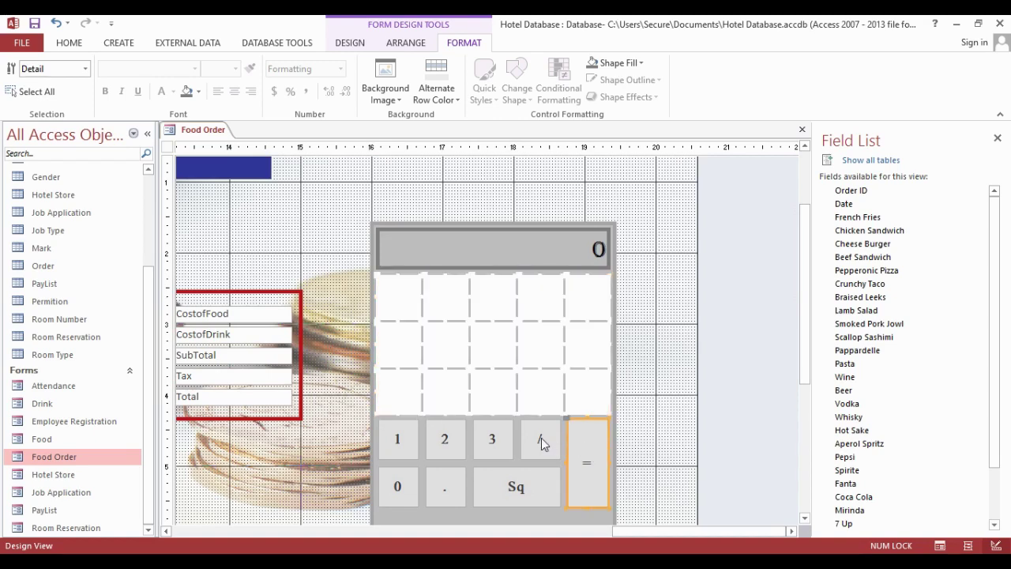
{"action": "left_click", "coordinate": [541, 437], "text": "shift"}
{"action": "left_click", "coordinate": [535, 490], "text": "shift"}
{"action": "left_click", "coordinate": [454, 483], "text": "shift"}
{"action": "left_click", "coordinate": [489, 438], "text": "shift"}
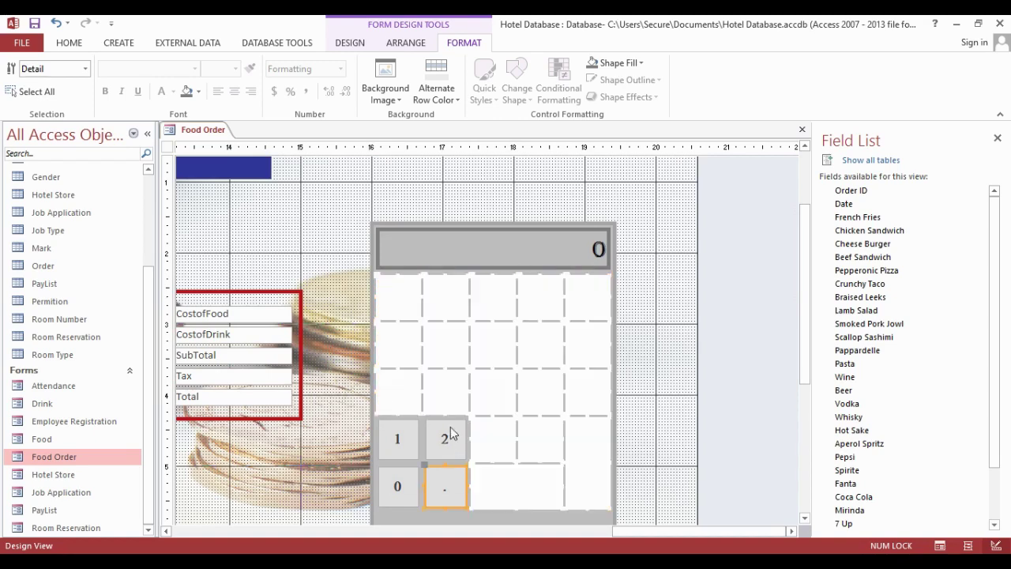
{"action": "left_click", "coordinate": [447, 435], "text": "shift"}
{"action": "left_click", "coordinate": [392, 442], "text": "shift"}
{"action": "left_click", "coordinate": [397, 485], "text": "shift"}
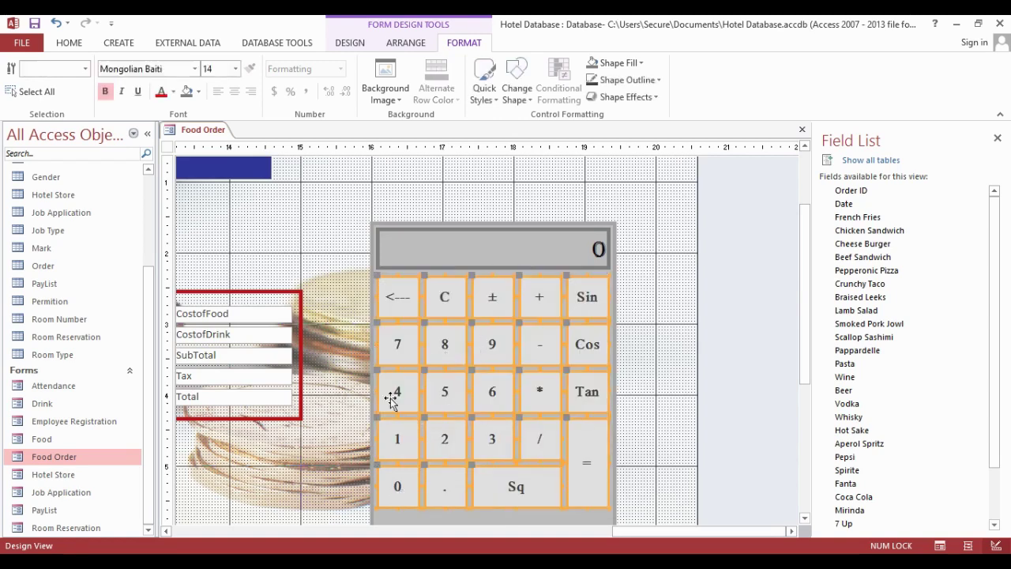
{"action": "left_click", "coordinate": [654, 97]}
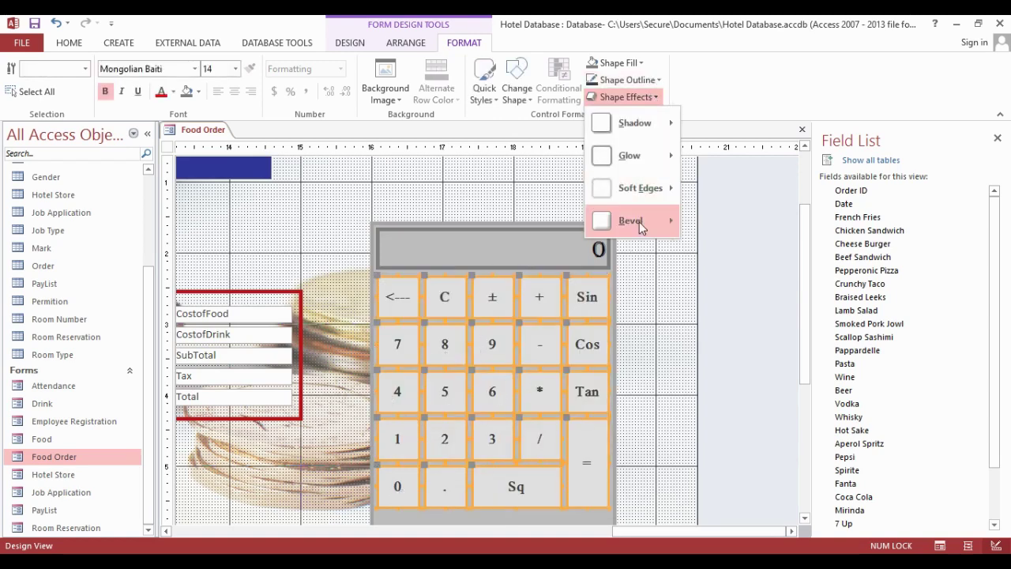
{"action": "mouse_move", "coordinate": [640, 223]}
{"action": "left_click", "coordinate": [825, 301]}
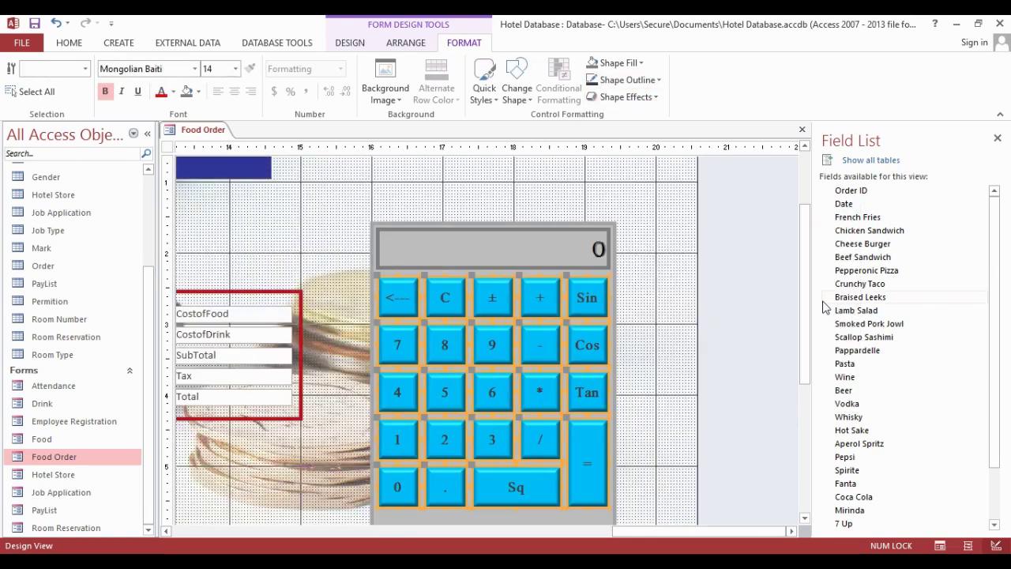
{"action": "left_click", "coordinate": [661, 289]}
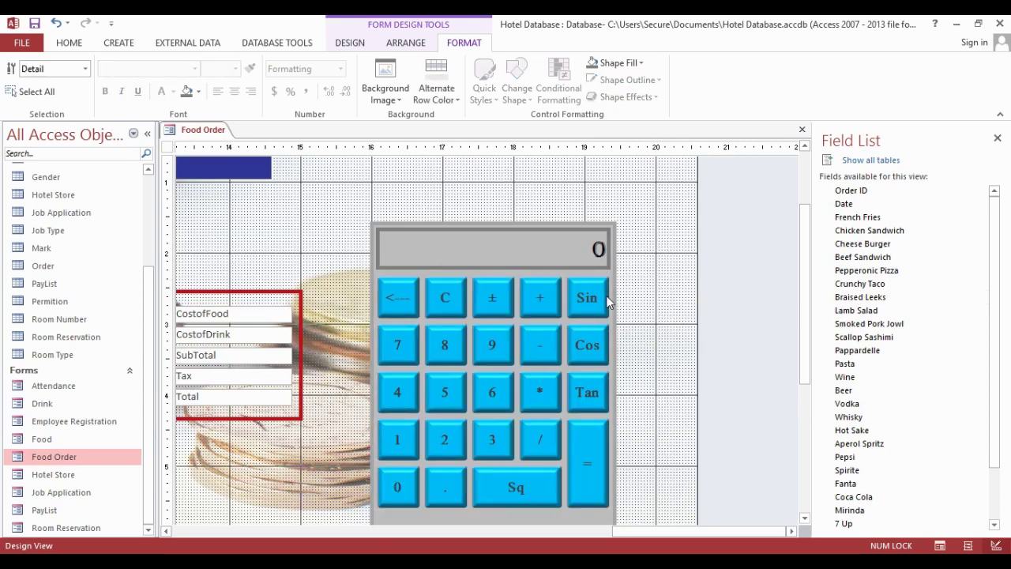
Close the Food Order form's design, reopen the form in Form View and bring its calculator into view.
{"action": "right_click", "coordinate": [201, 130]}
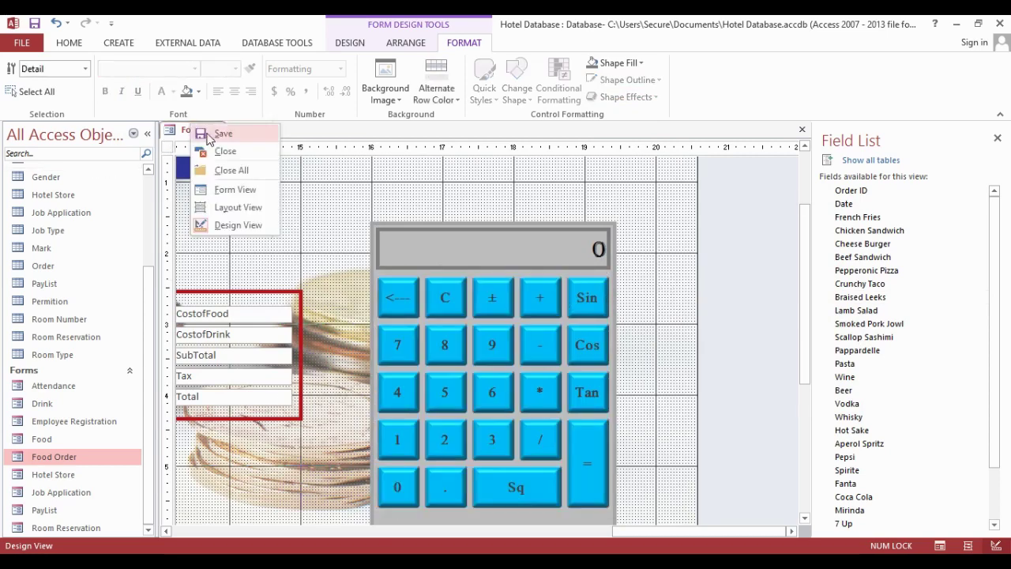
{"action": "left_click", "coordinate": [240, 158]}
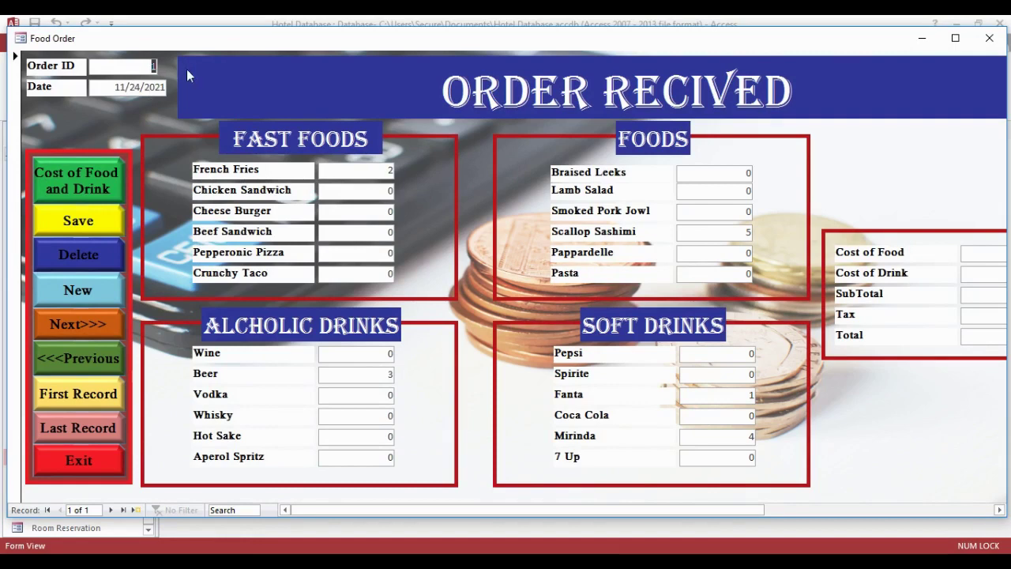
{"action": "left_click_drag", "start_coordinate": [413, 509], "coordinate": [930, 511]}
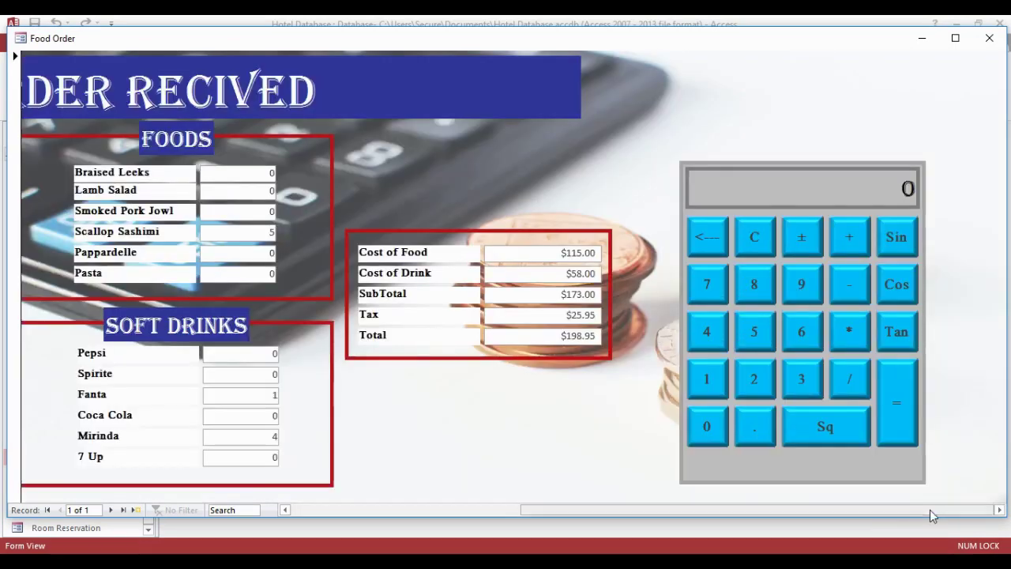
Test the form's calculator by adding 56 and 96.
{"action": "left_click", "coordinate": [754, 330]}
{"action": "left_click", "coordinate": [802, 330]}
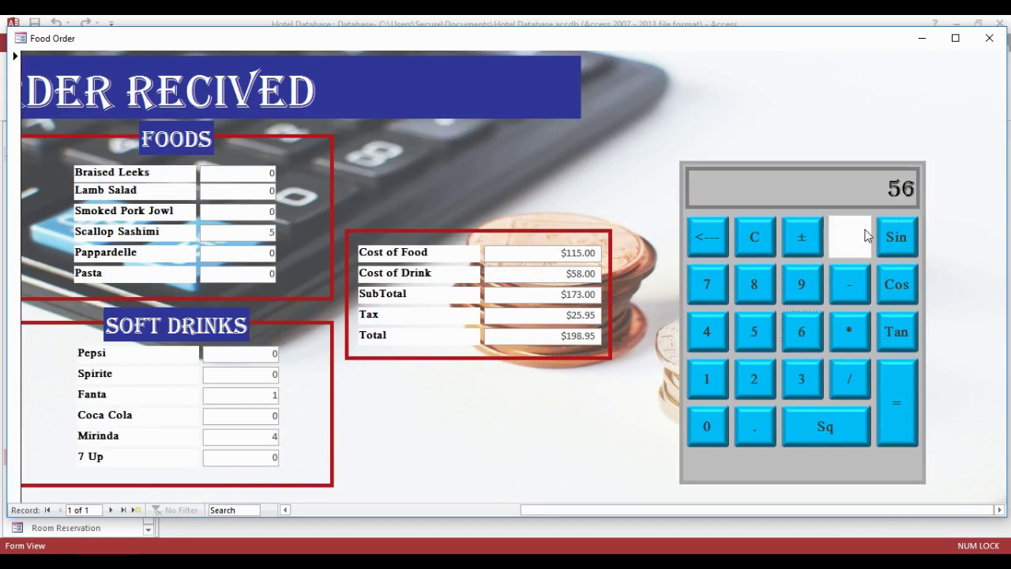
{"action": "left_click", "coordinate": [850, 237]}
{"action": "left_click", "coordinate": [799, 291]}
{"action": "left_click", "coordinate": [803, 330]}
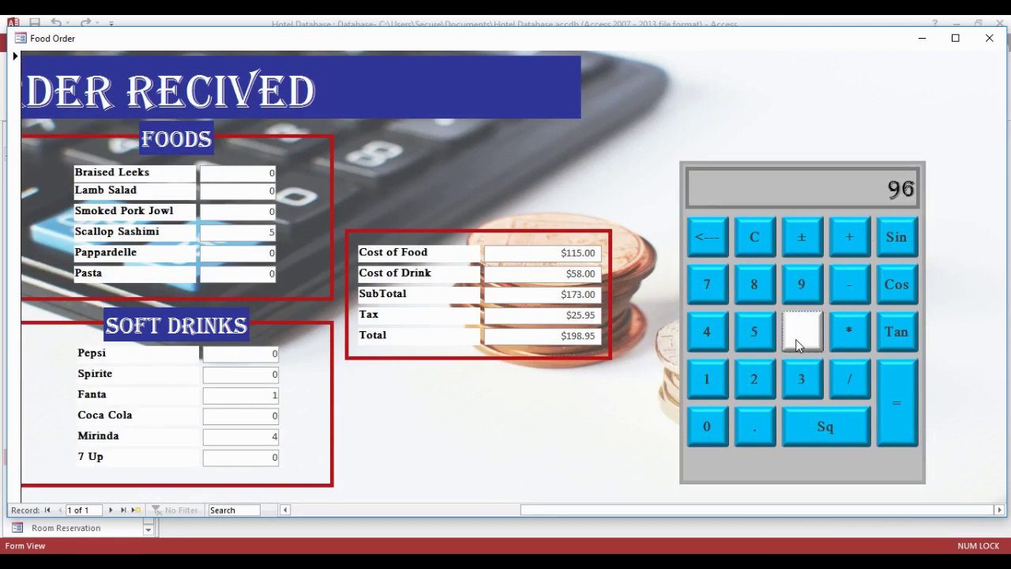
{"action": "left_click", "coordinate": [897, 405]}
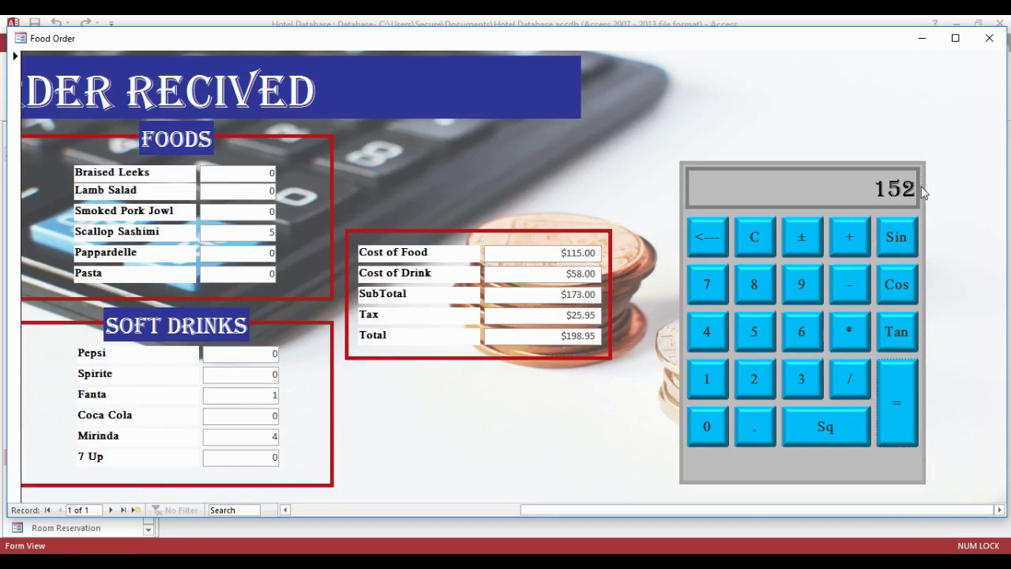
Test multiplication and division on the calculator by multiplying the sum by 6 and dividing the result by 2.
{"action": "left_click", "coordinate": [849, 332]}
{"action": "left_click", "coordinate": [806, 334]}
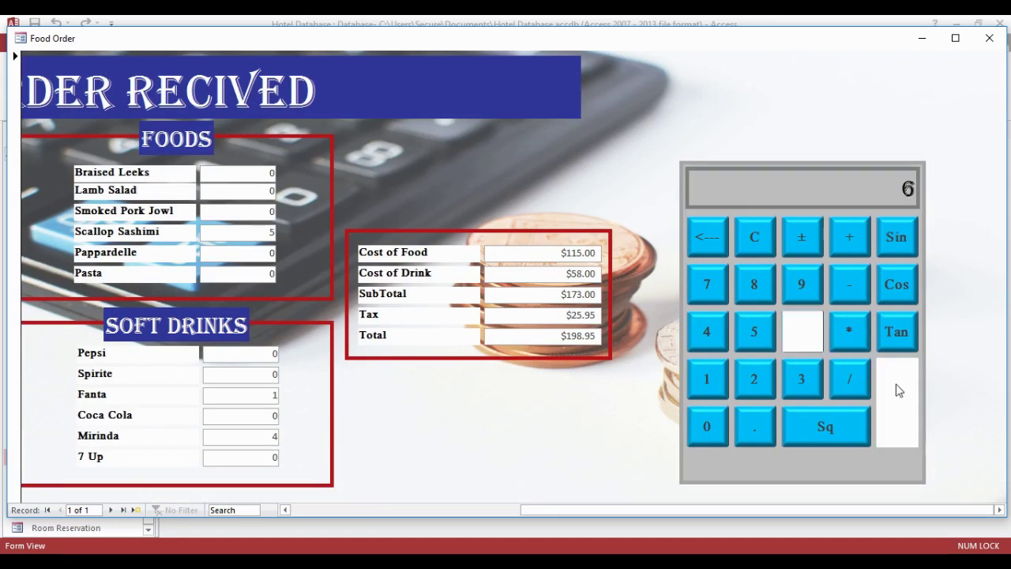
{"action": "left_click", "coordinate": [893, 388]}
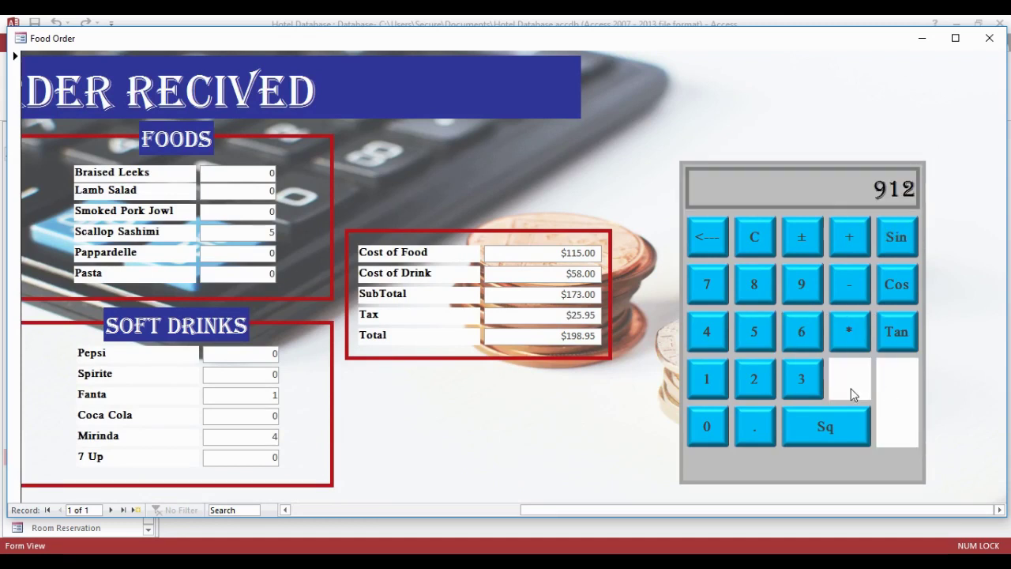
{"action": "left_click", "coordinate": [754, 379]}
{"action": "left_click", "coordinate": [896, 394]}
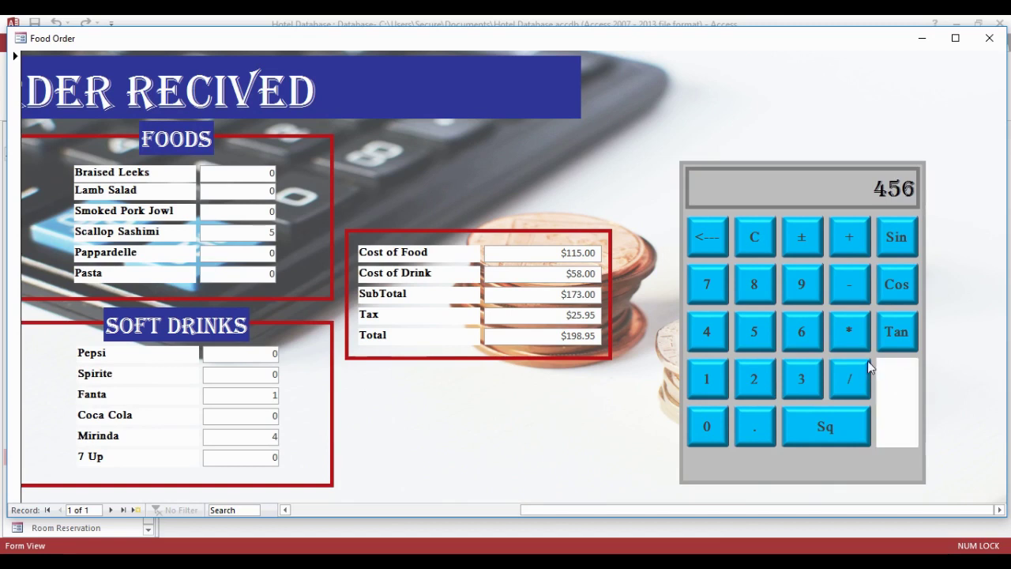
Subtract 9 from the calculator's result and apply the Tan, Cos, Sin and Sq functions in turn.
{"action": "left_click", "coordinate": [831, 286]}
{"action": "left_click", "coordinate": [801, 286]}
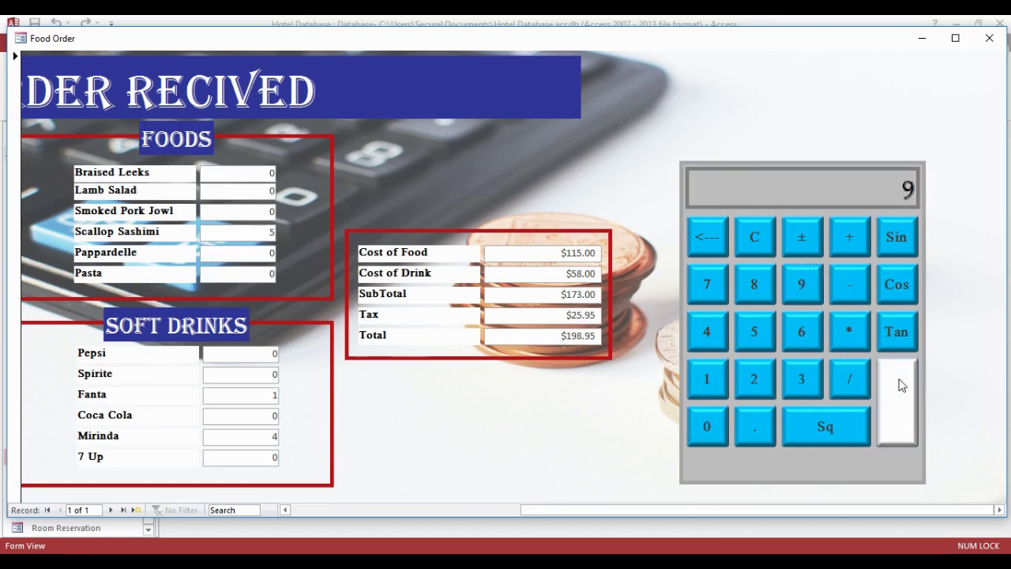
{"action": "left_click", "coordinate": [897, 385]}
{"action": "left_click", "coordinate": [902, 347]}
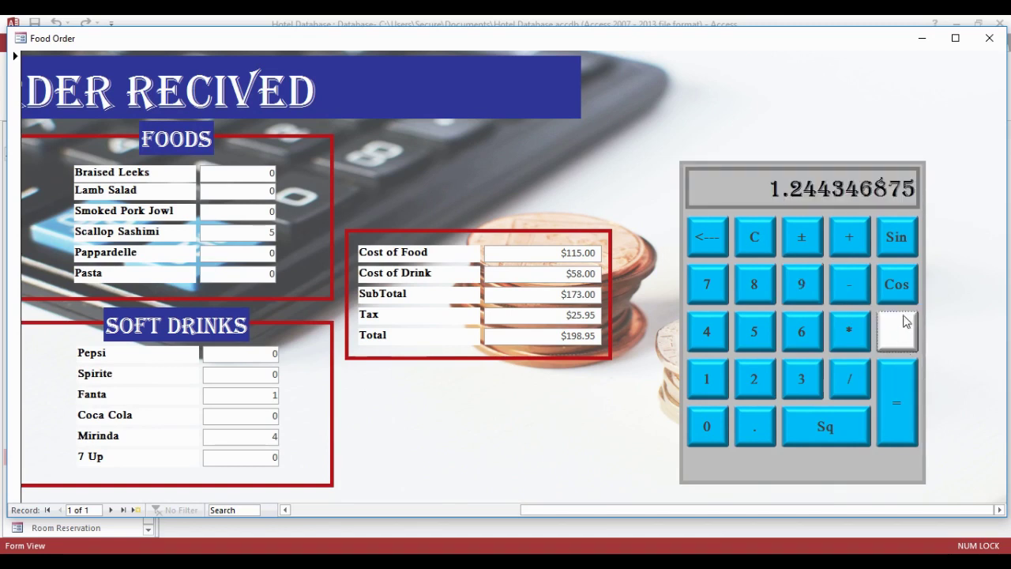
{"action": "left_click", "coordinate": [900, 282]}
{"action": "left_click", "coordinate": [900, 239]}
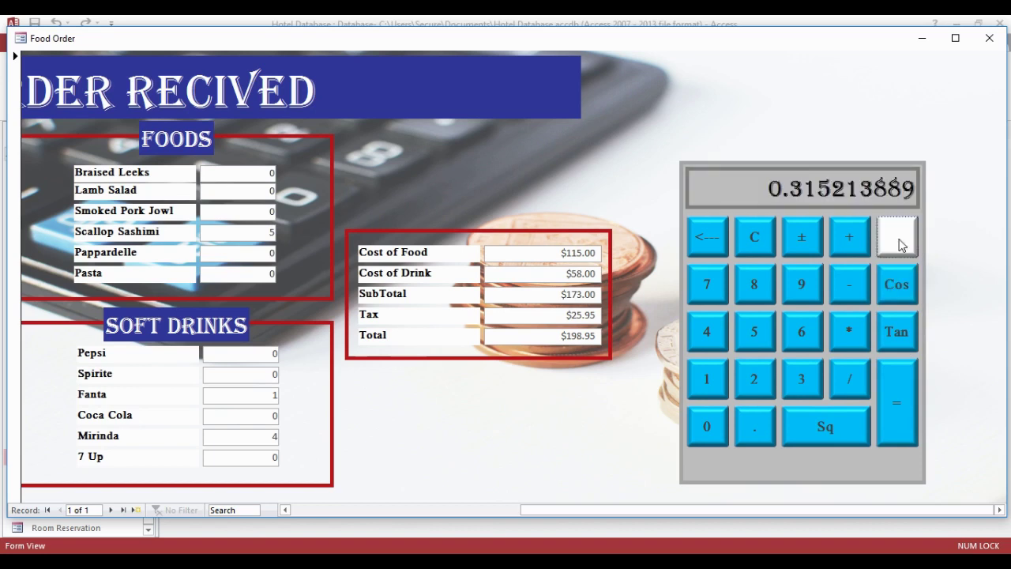
{"action": "left_click", "coordinate": [857, 424]}
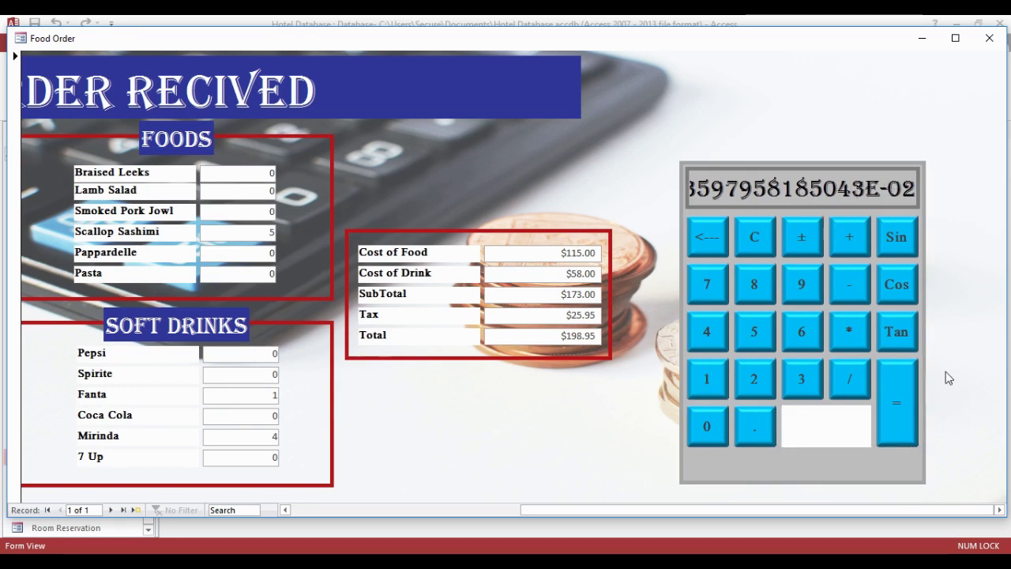
Test the calculator's clear, backspace and sign-change functions by entering 98, deleting its last digit, building -96 and evaluating.
{"action": "left_click", "coordinate": [756, 245]}
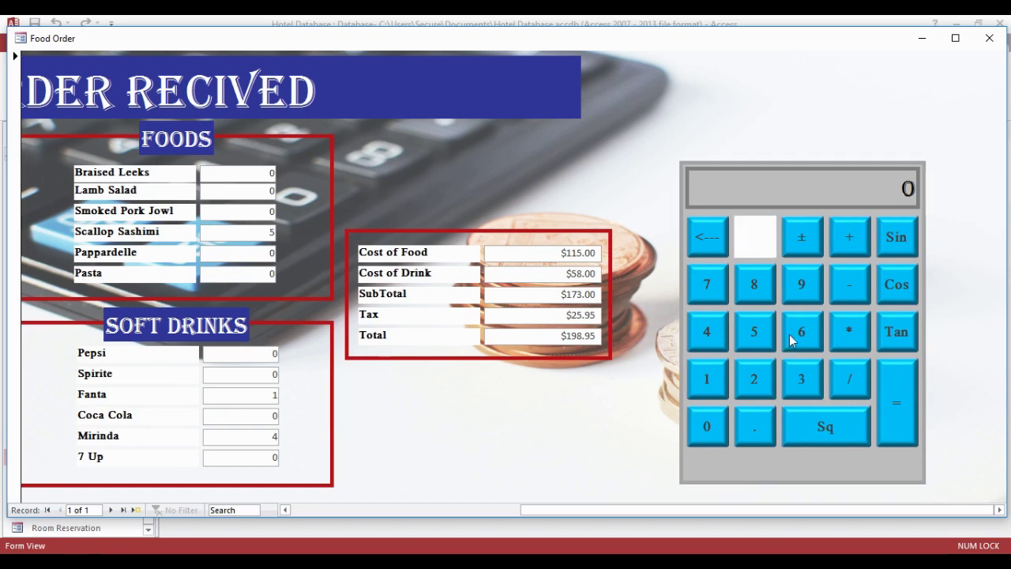
{"action": "left_click", "coordinate": [755, 288]}
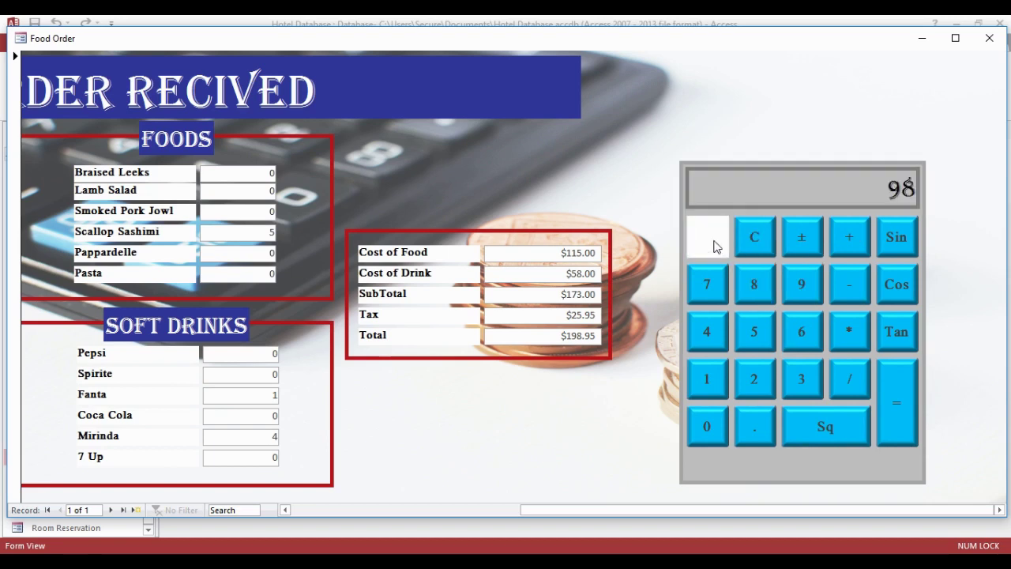
{"action": "left_click", "coordinate": [714, 246]}
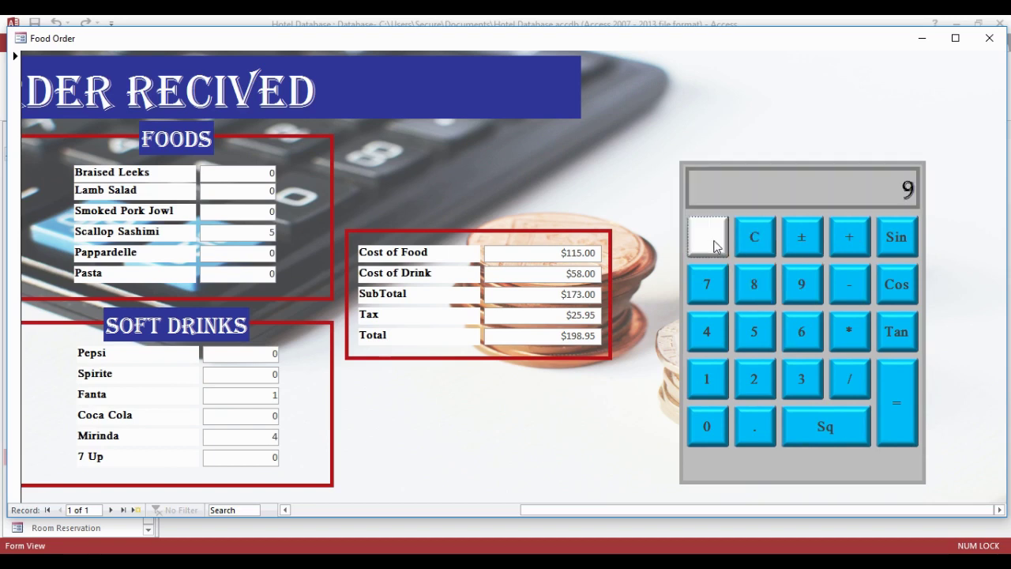
{"action": "left_click", "coordinate": [794, 294]}
{"action": "left_click", "coordinate": [794, 244]}
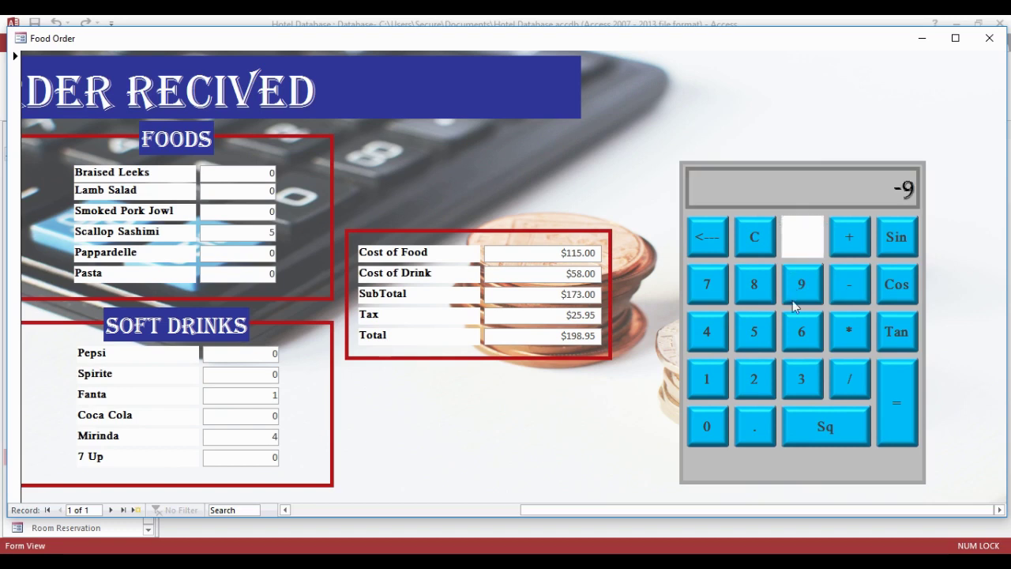
{"action": "left_click", "coordinate": [804, 333]}
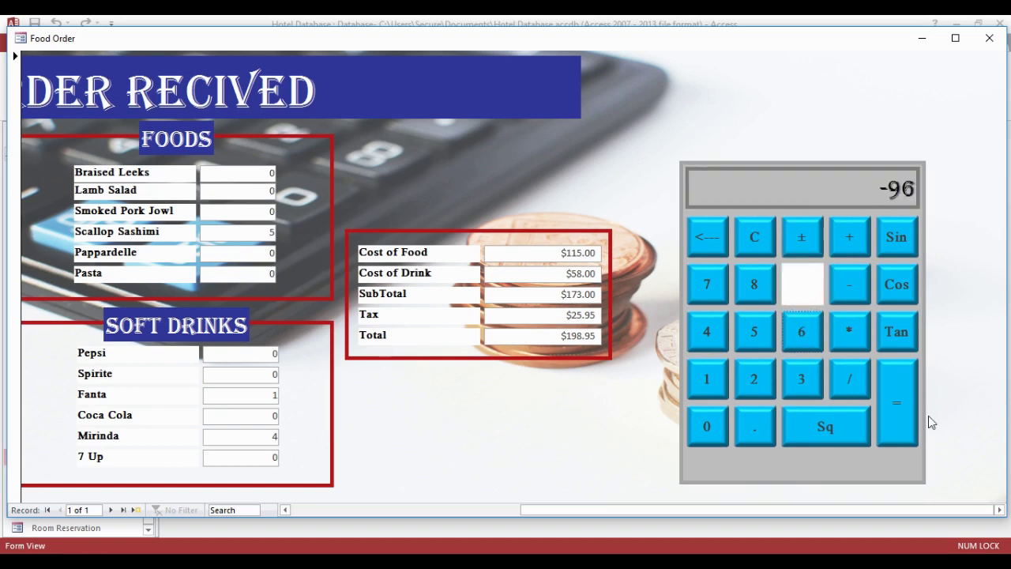
{"action": "left_click", "coordinate": [893, 417]}
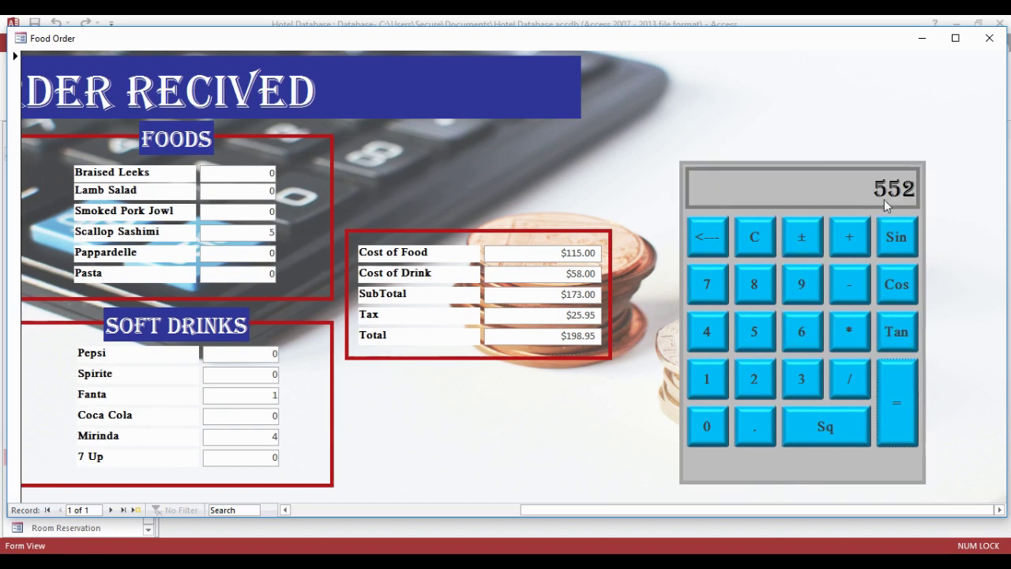
Clear the calculator, return to the beginning of the Food Order form and close it.
{"action": "left_click", "coordinate": [754, 237]}
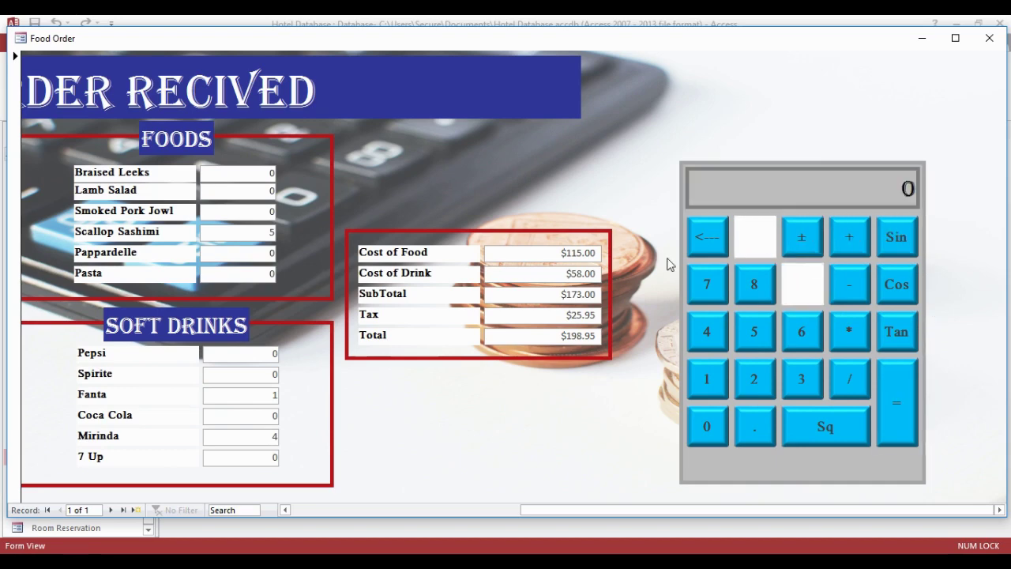
{"action": "left_click_drag", "start_coordinate": [668, 512], "coordinate": [330, 495]}
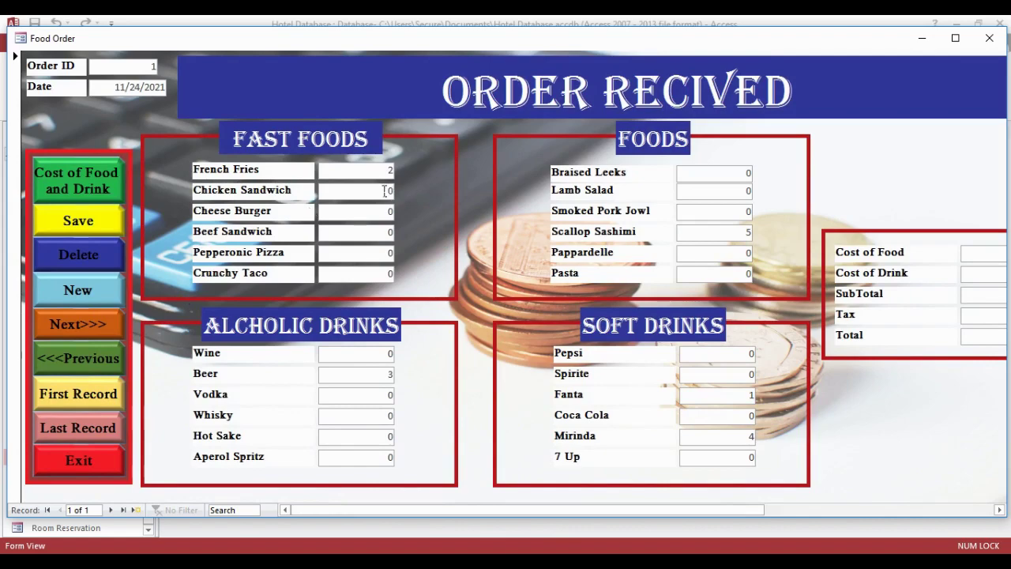
{"action": "left_click", "coordinate": [987, 37]}
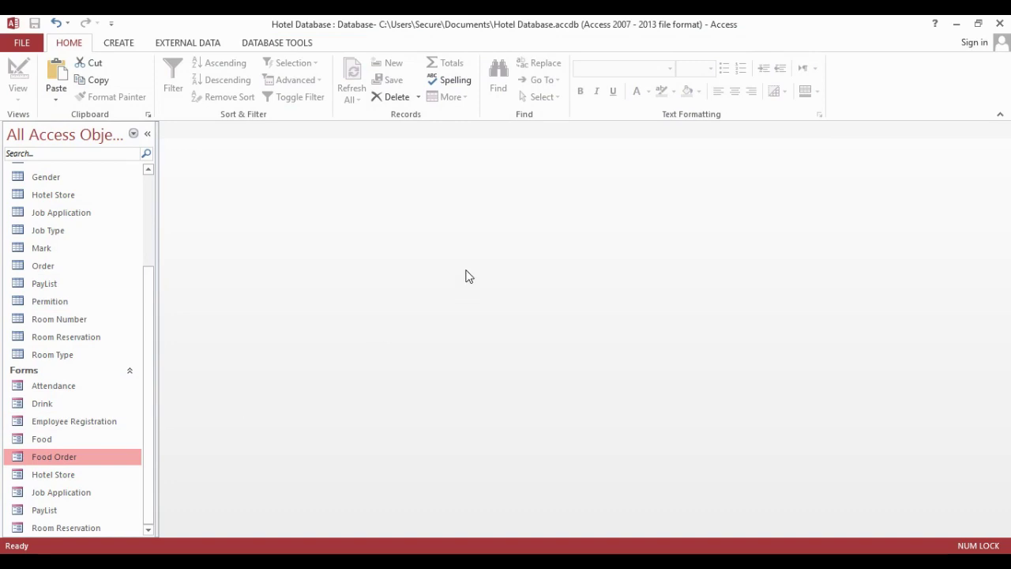
Start the Report Wizard for the Employee Registration table.
{"action": "left_click", "coordinate": [134, 44]}
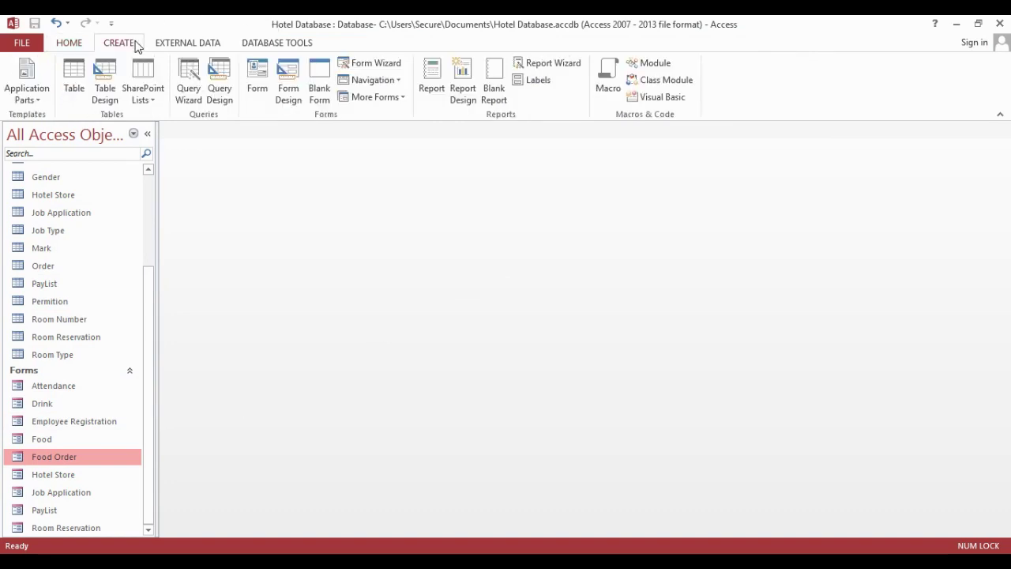
{"action": "left_click_drag", "start_coordinate": [147, 337], "coordinate": [138, 245]}
{"action": "left_click", "coordinate": [80, 261]}
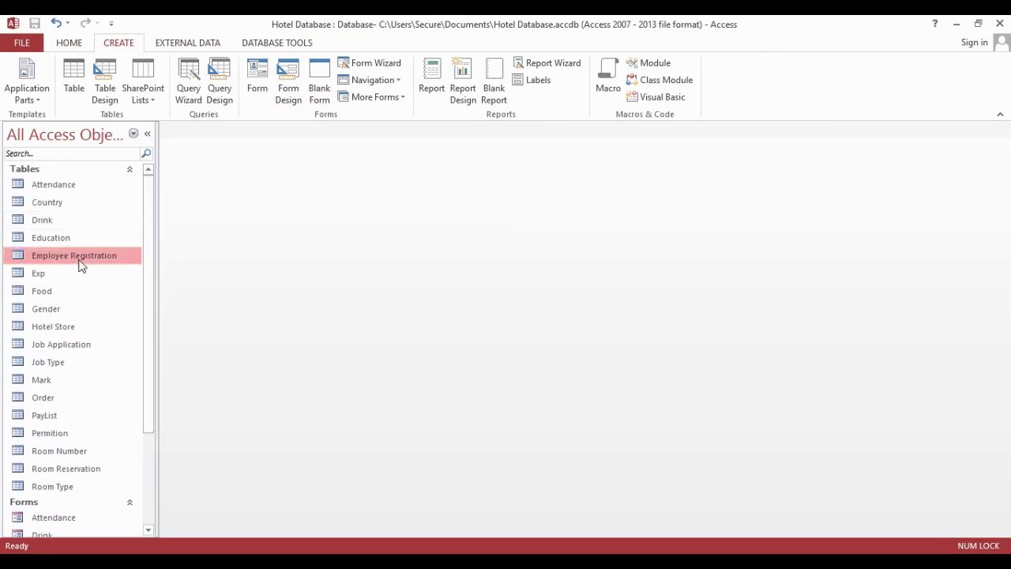
{"action": "left_click", "coordinate": [574, 70]}
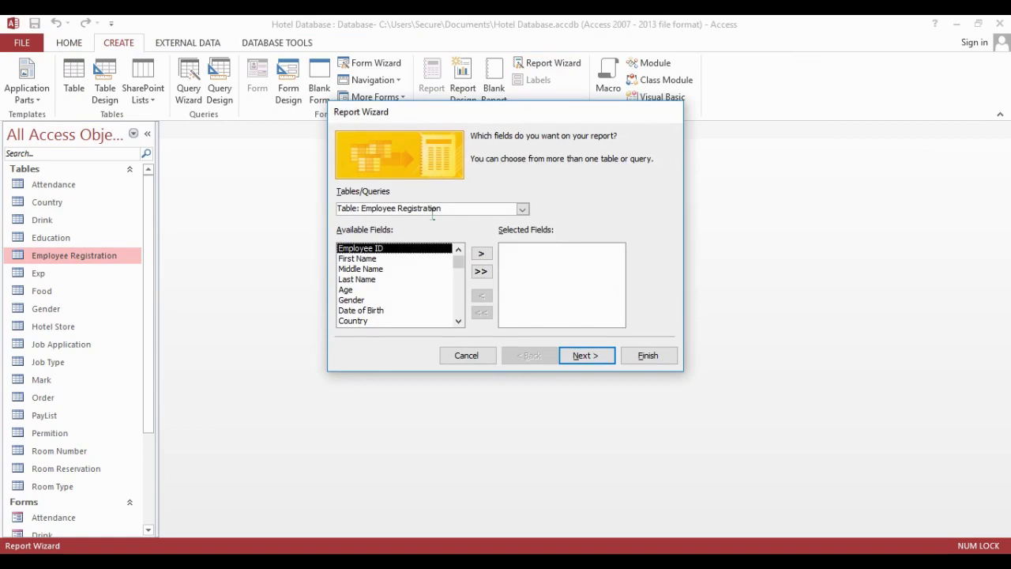
Add the Employee Registration fields from Employee ID through Phone Number and Photo to the report.
{"action": "double_click", "coordinate": [482, 258]}
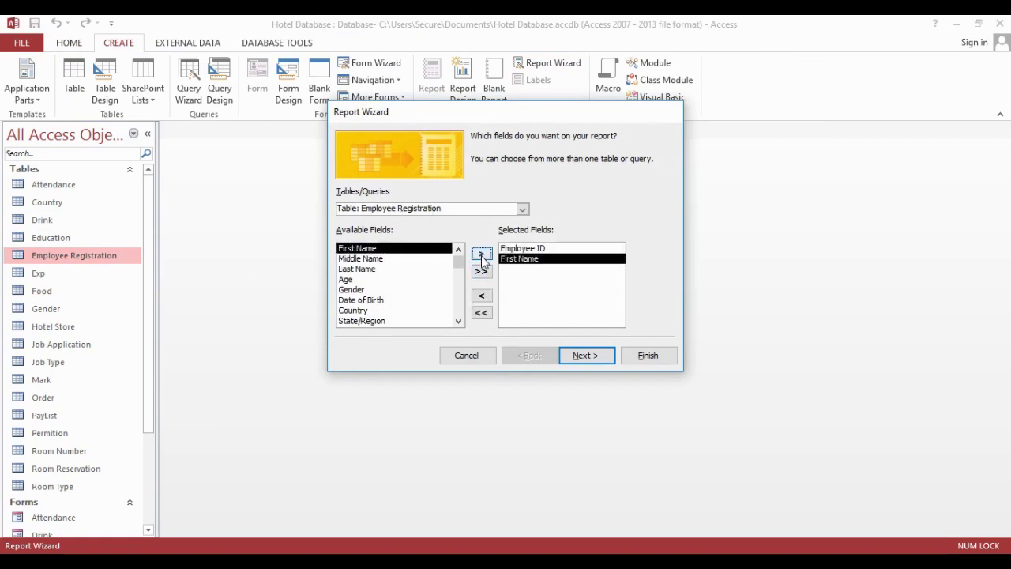
{"action": "triple_click", "coordinate": [482, 257]}
{"action": "double_click", "coordinate": [481, 258]}
{"action": "triple_click", "coordinate": [482, 258]}
{"action": "double_click", "coordinate": [482, 257]}
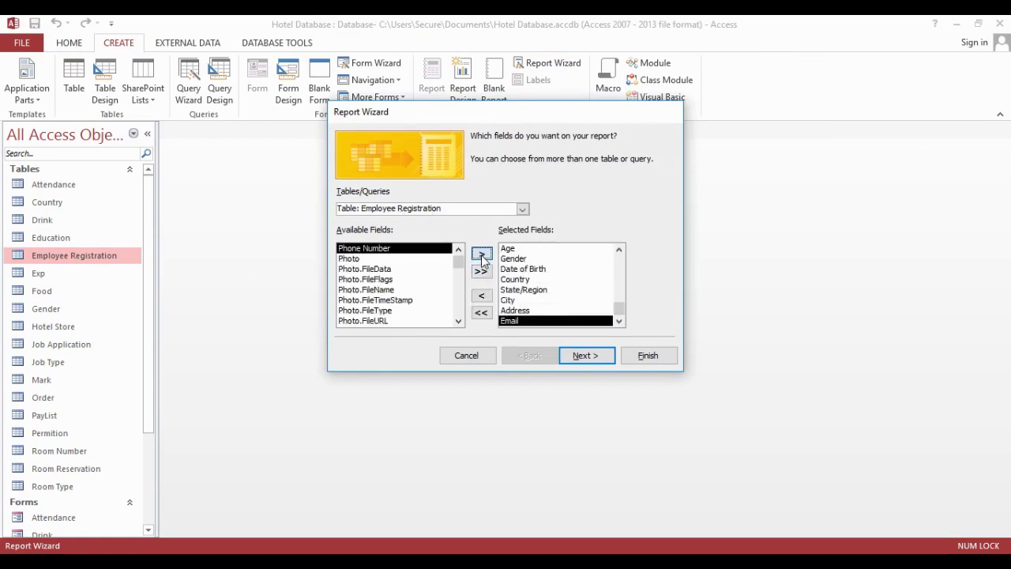
{"action": "double_click", "coordinate": [481, 257]}
{"action": "left_click", "coordinate": [362, 311]}
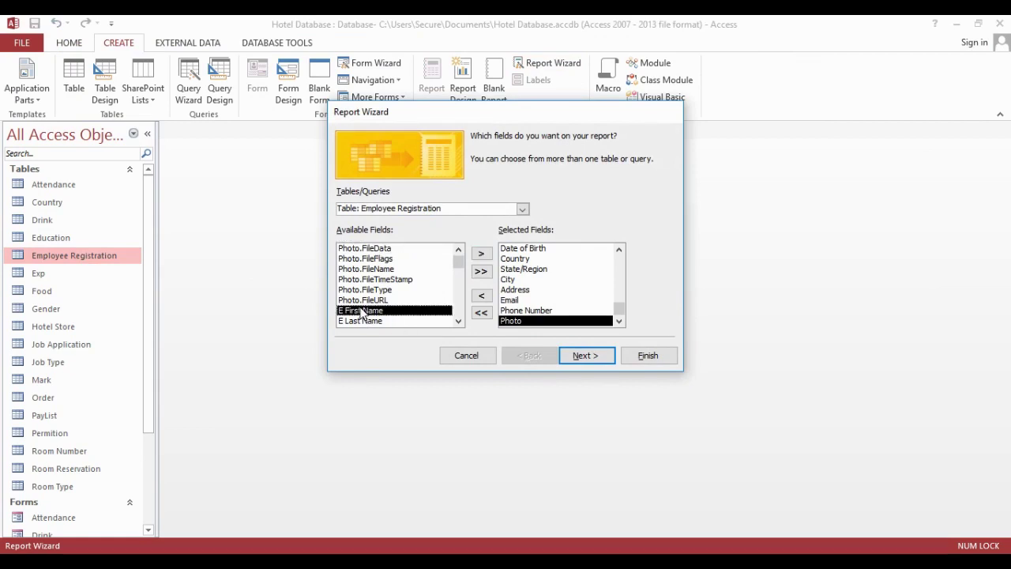
{"action": "double_click", "coordinate": [488, 255]}
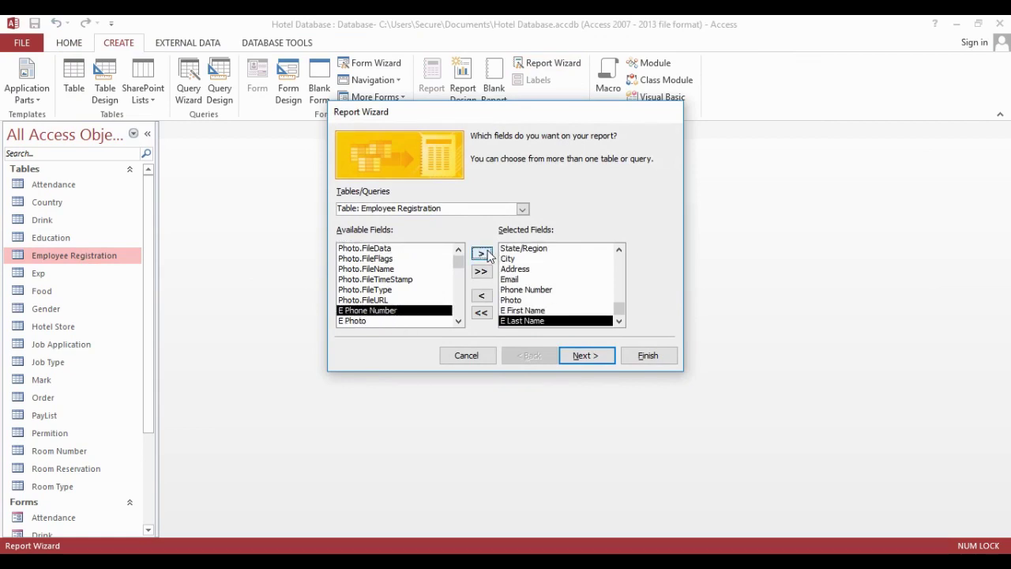
{"action": "left_click", "coordinate": [481, 296]}
{"action": "left_click", "coordinate": [482, 296]}
{"action": "left_click", "coordinate": [481, 296]}
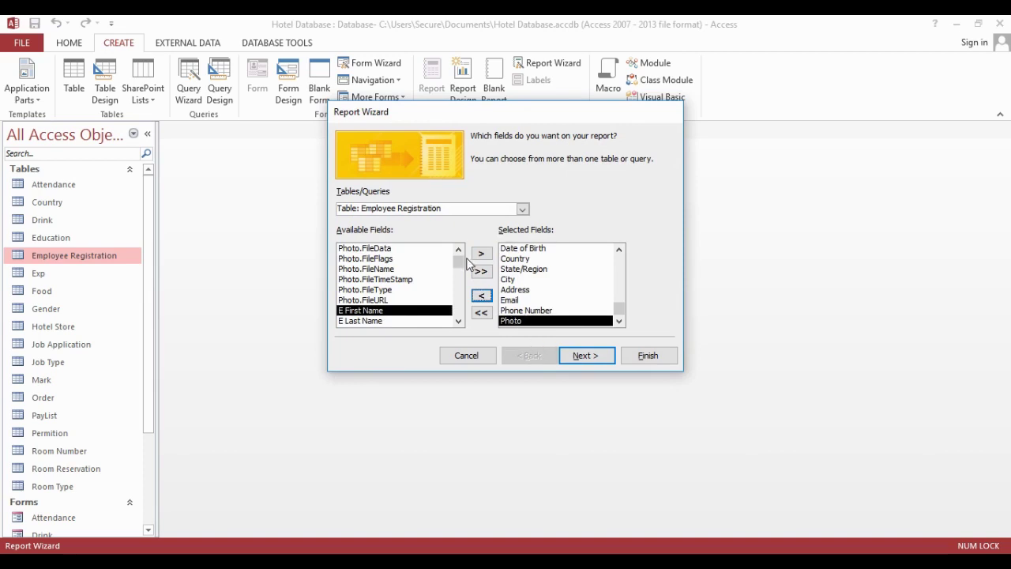
Remove the Middle Name, State/Region and City fields from the report's selected fields.
{"action": "mouse_move", "coordinate": [459, 261]}
{"action": "left_mouse_down"}
{"action": "mouse_move", "coordinate": [461, 310]}
{"action": "mouse_move", "coordinate": [468, 258]}
{"action": "left_mouse_up"}
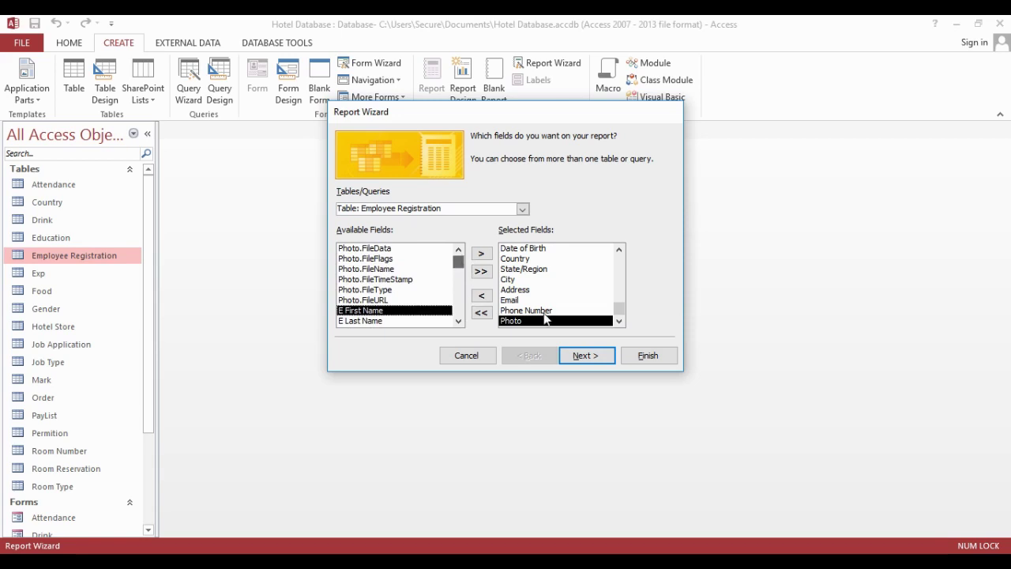
{"action": "scroll", "coordinate": [559, 325], "scroll_direction": "up", "scroll_amount": 2}
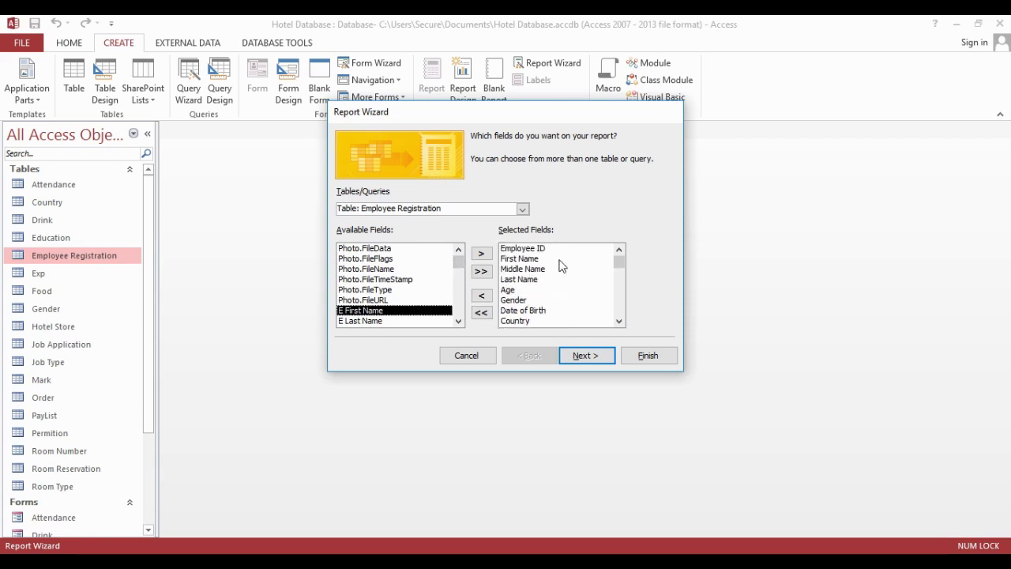
{"action": "left_click", "coordinate": [550, 268]}
{"action": "left_click", "coordinate": [481, 296]}
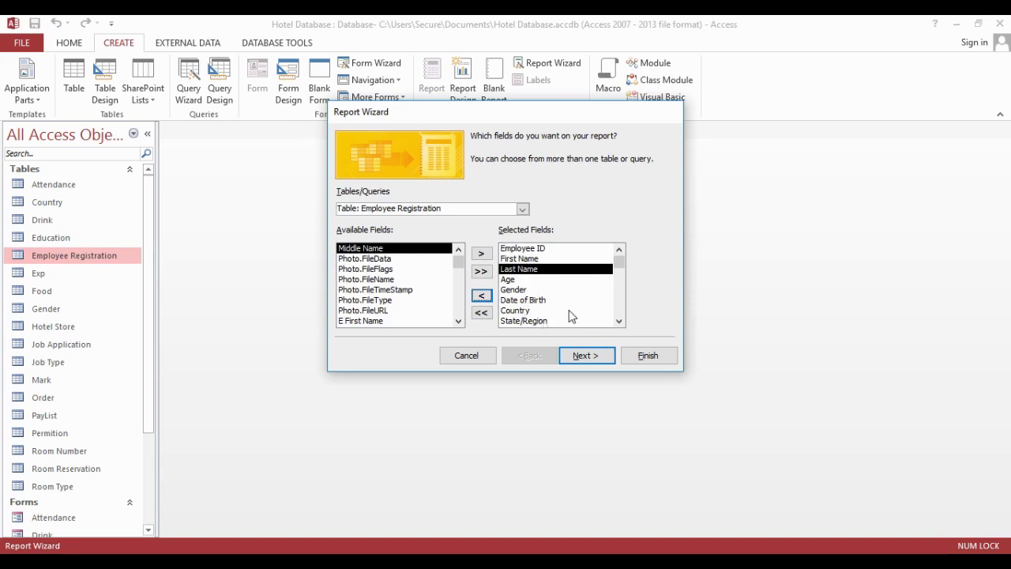
{"action": "left_click_drag", "start_coordinate": [617, 266], "coordinate": [618, 280]}
{"action": "left_click", "coordinate": [545, 300]}
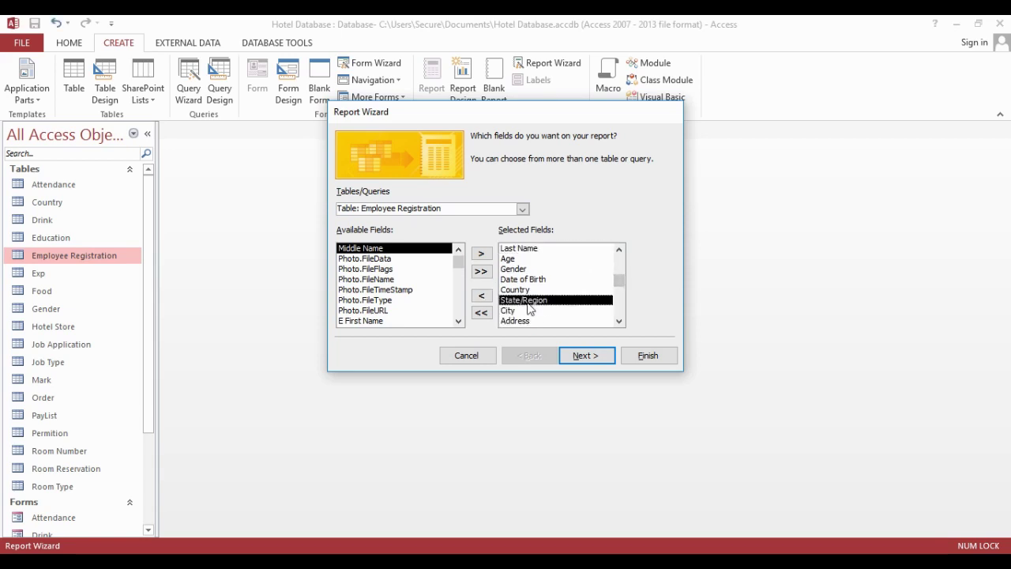
{"action": "left_click", "coordinate": [481, 295]}
{"action": "left_click", "coordinate": [483, 295]}
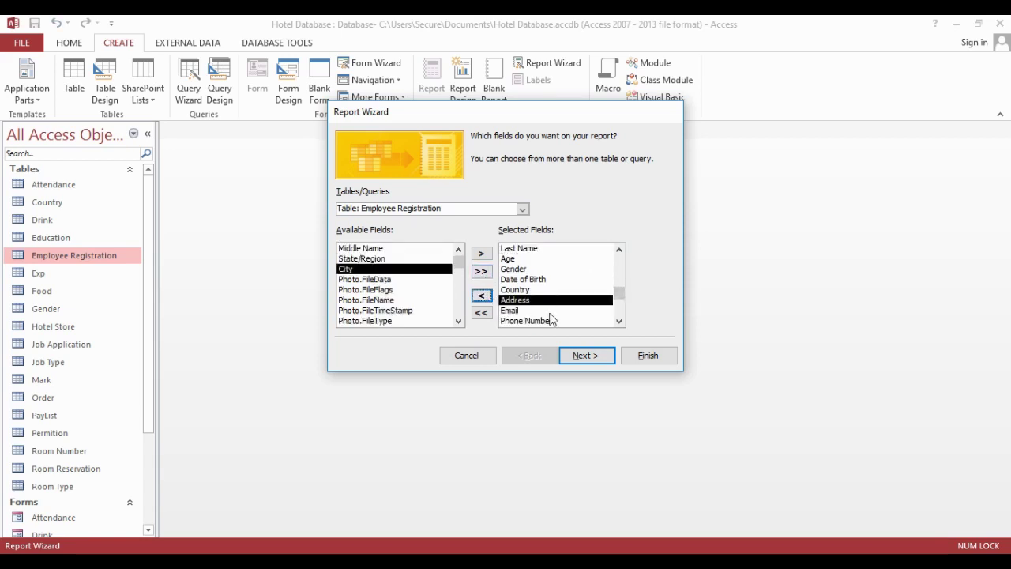
Set the report to landscape orientation and finish the wizard with the option to modify the report's design.
{"action": "left_click_drag", "start_coordinate": [619, 293], "coordinate": [619, 308]}
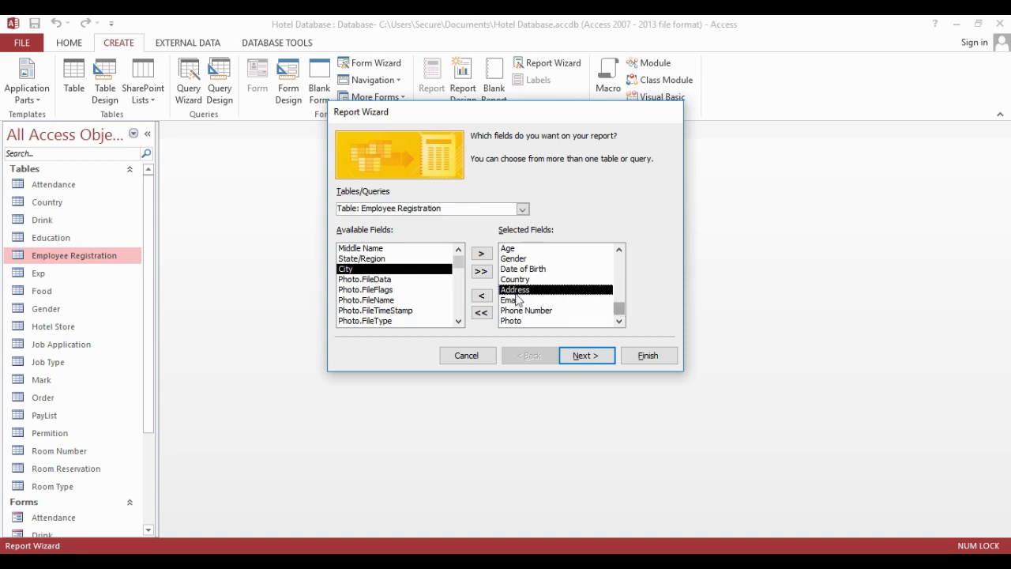
{"action": "left_click", "coordinate": [601, 355]}
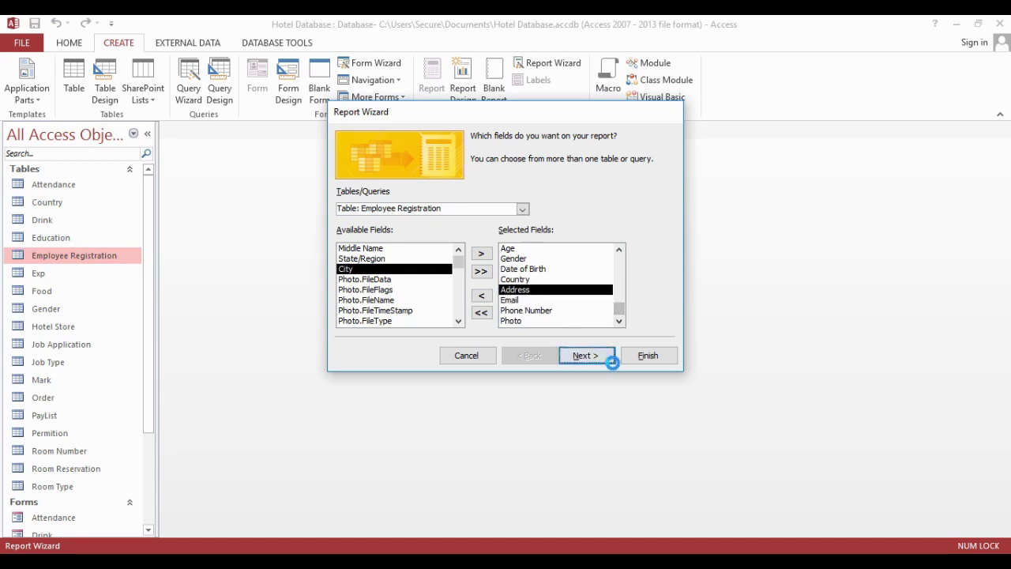
{"action": "left_click", "coordinate": [603, 356]}
{"action": "left_click", "coordinate": [603, 356]}
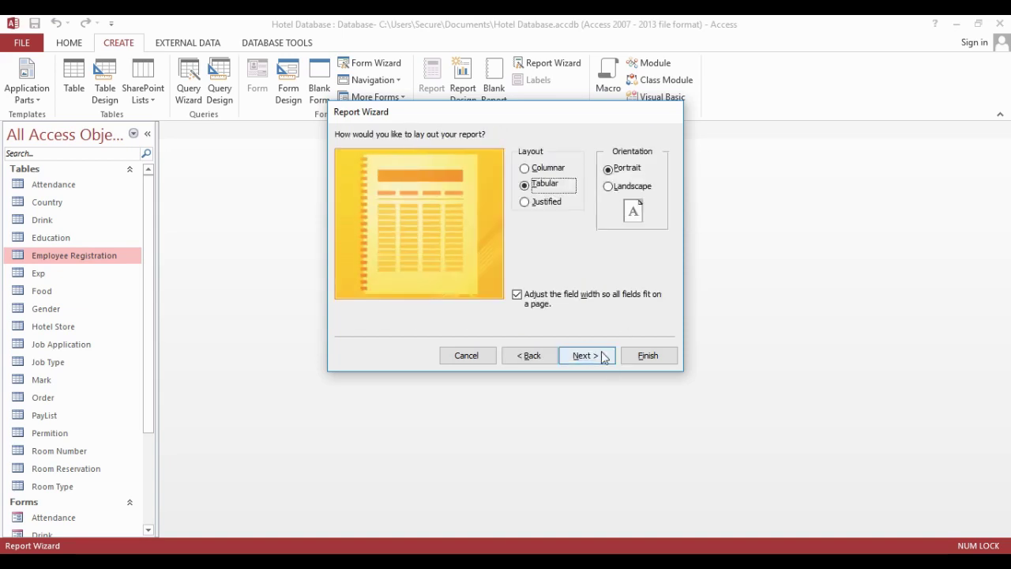
{"action": "left_click", "coordinate": [641, 187]}
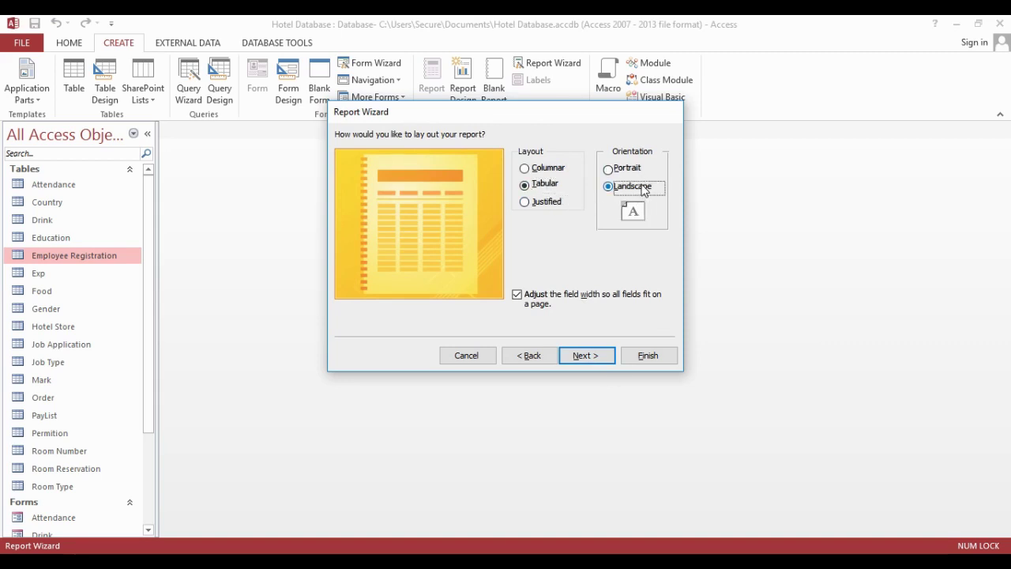
{"action": "left_click", "coordinate": [593, 359]}
{"action": "left_click", "coordinate": [515, 278]}
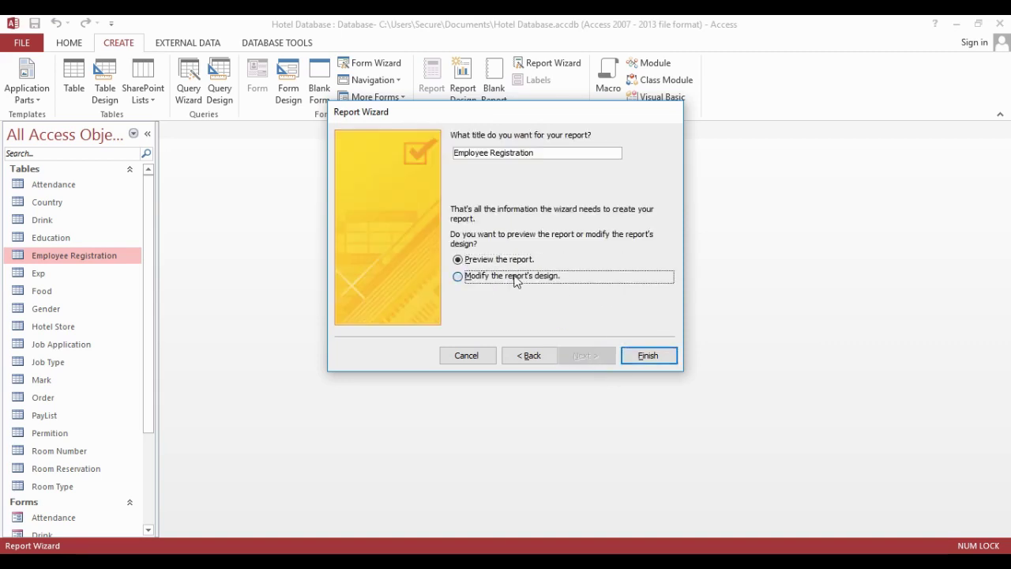
{"action": "left_click", "coordinate": [646, 355]}
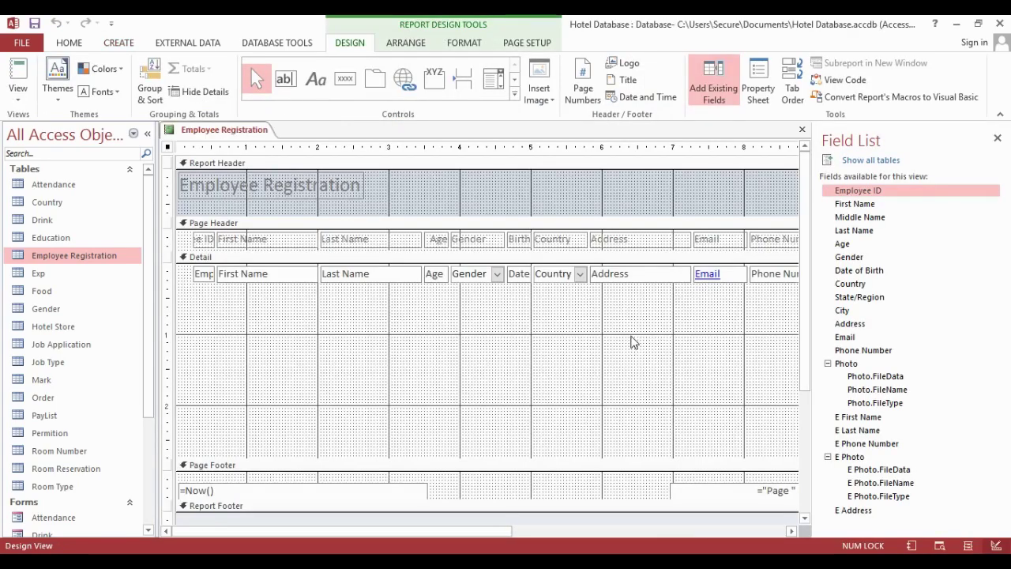
Shorten the Photo control to about 0.9 inch high and reduce the Detail section's height to fit it.
{"action": "left_click_drag", "start_coordinate": [428, 530], "coordinate": [684, 531]}
{"action": "left_click", "coordinate": [602, 375]}
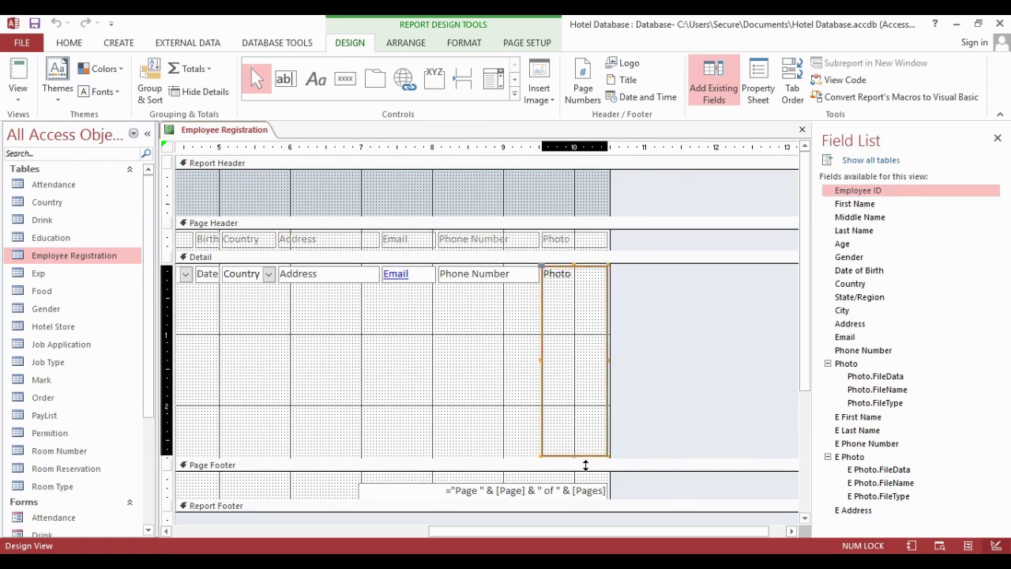
{"action": "left_click_drag", "start_coordinate": [584, 457], "coordinate": [576, 334]}
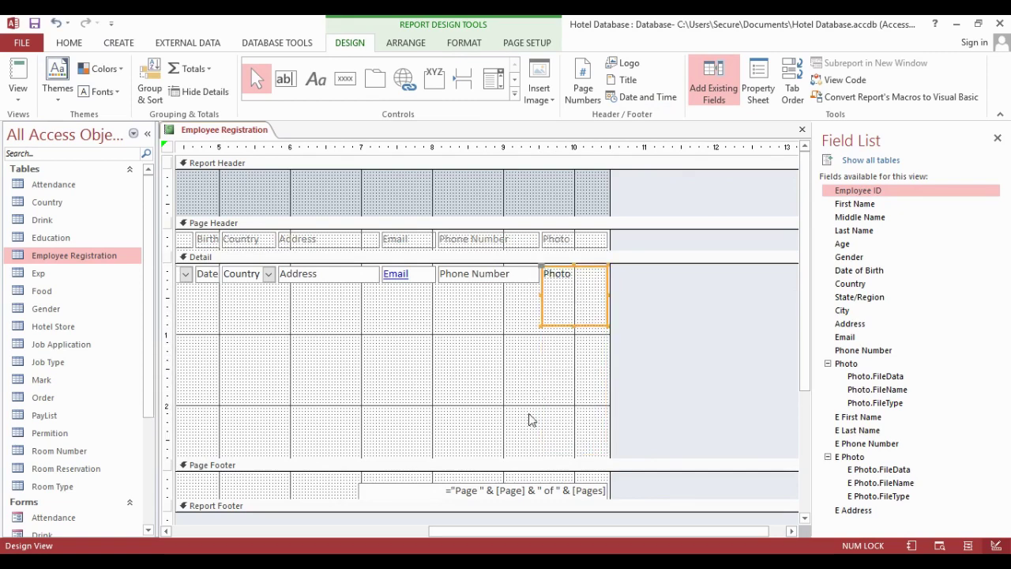
{"action": "left_click_drag", "start_coordinate": [524, 461], "coordinate": [546, 337]}
{"action": "left_click", "coordinate": [662, 292]}
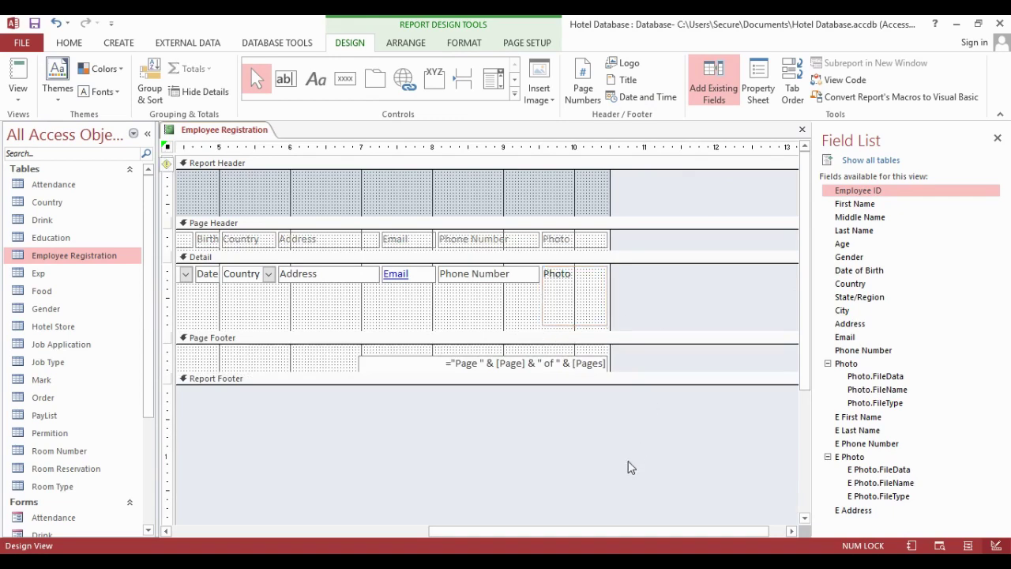
Select all the column labels in the Page Header and set their font to Georgia.
{"action": "left_click_drag", "start_coordinate": [564, 530], "coordinate": [202, 496]}
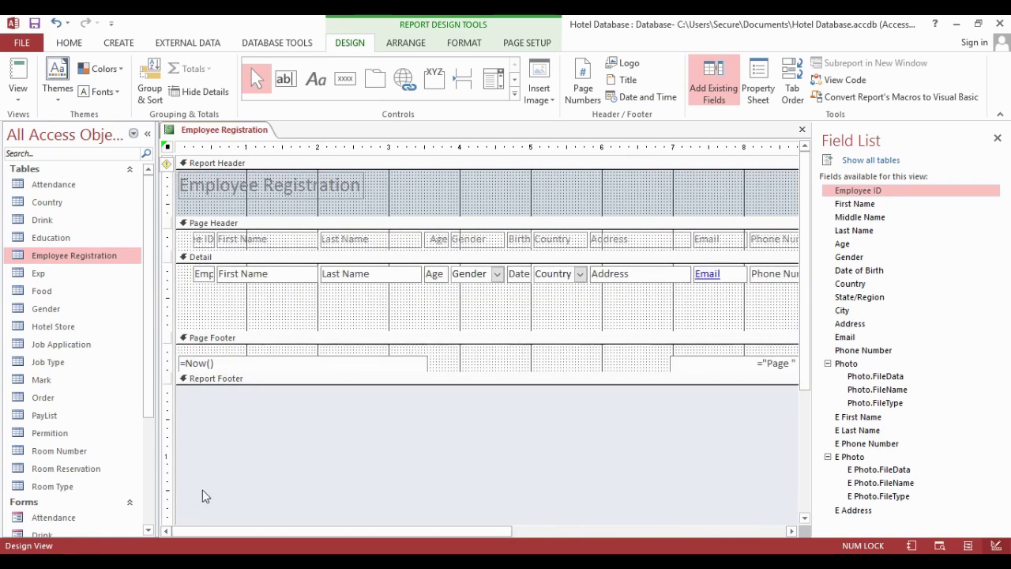
{"action": "left_click", "coordinate": [203, 239]}
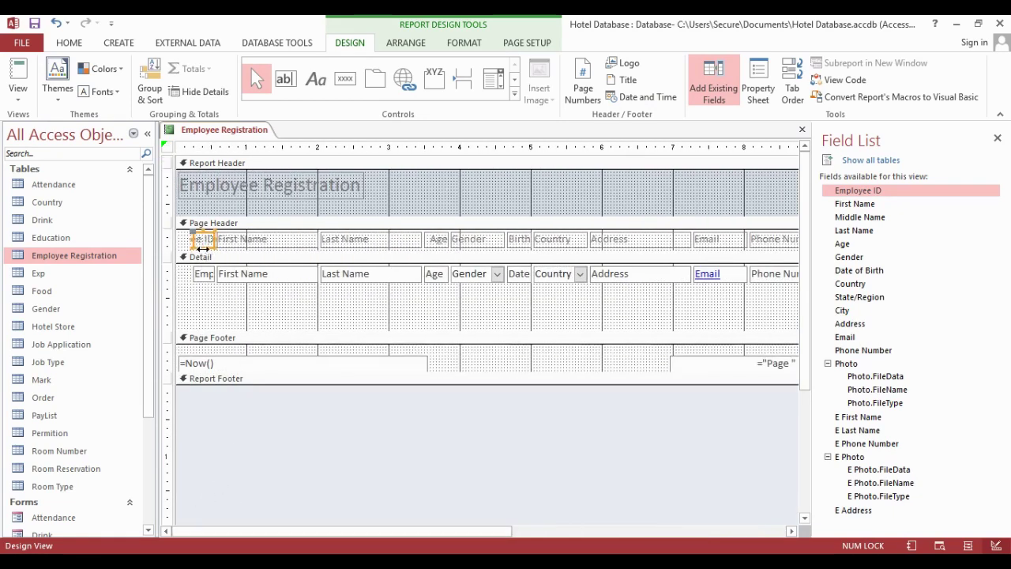
{"action": "left_click_drag", "start_coordinate": [203, 248], "coordinate": [208, 248]}
{"action": "left_click", "coordinate": [210, 248]}
{"action": "left_click_drag", "start_coordinate": [186, 248], "coordinate": [754, 241]}
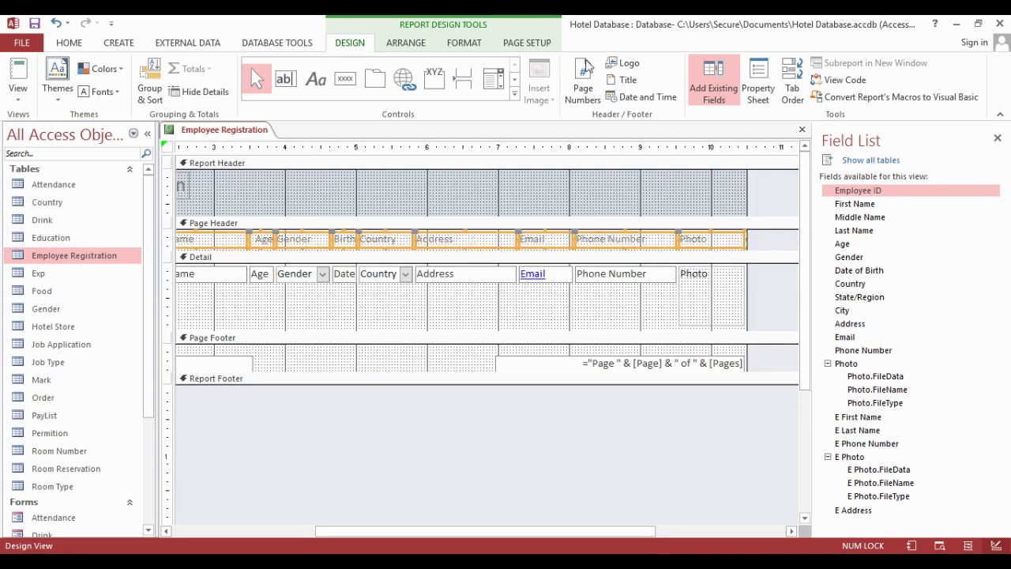
{"action": "left_click", "coordinate": [70, 42]}
{"action": "left_click", "coordinate": [624, 69]}
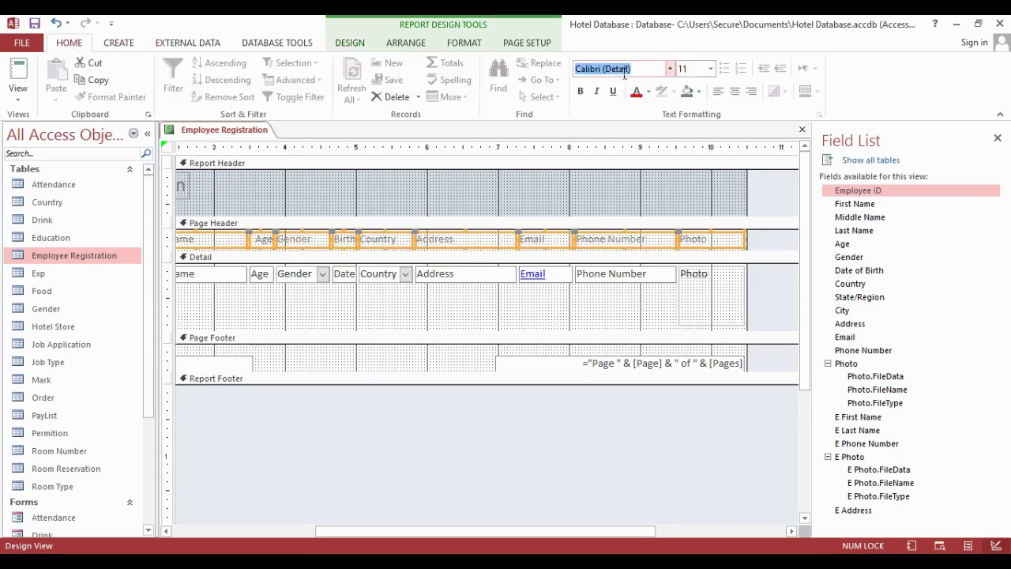
{"action": "type", "text": "Georgia"}
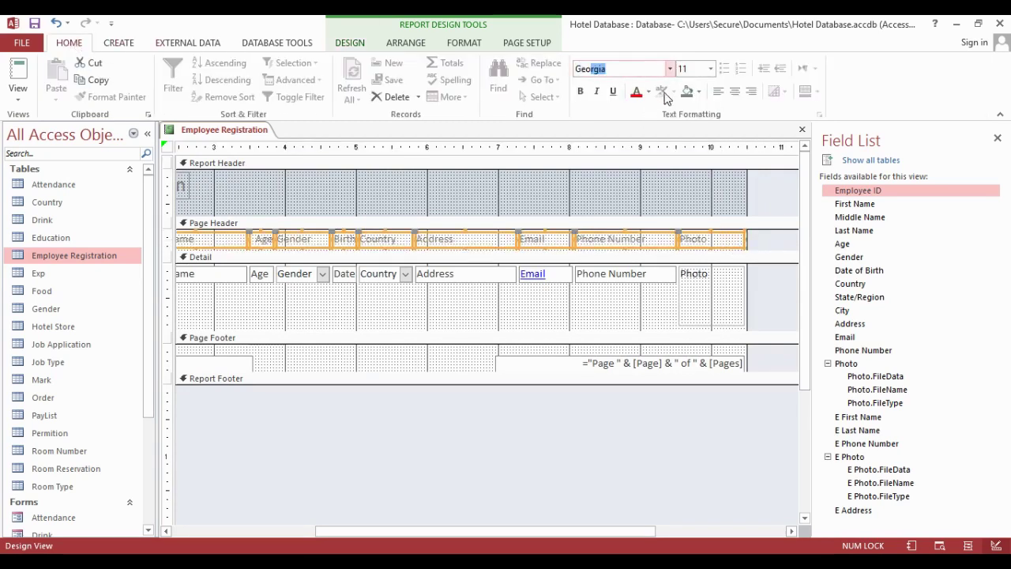
{"action": "key", "text": "Return"}
Set the page header labels' text colour to black and choose their background fill colour.
{"action": "left_click", "coordinate": [649, 92]}
{"action": "left_click", "coordinate": [656, 108]}
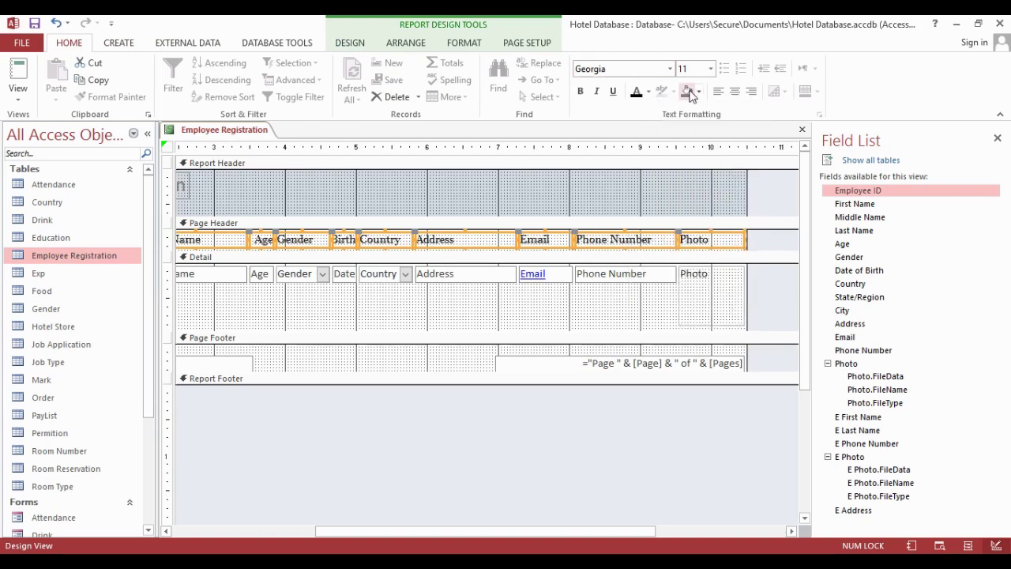
{"action": "left_click", "coordinate": [698, 91]}
{"action": "left_click", "coordinate": [696, 114]}
{"action": "left_click", "coordinate": [629, 303]}
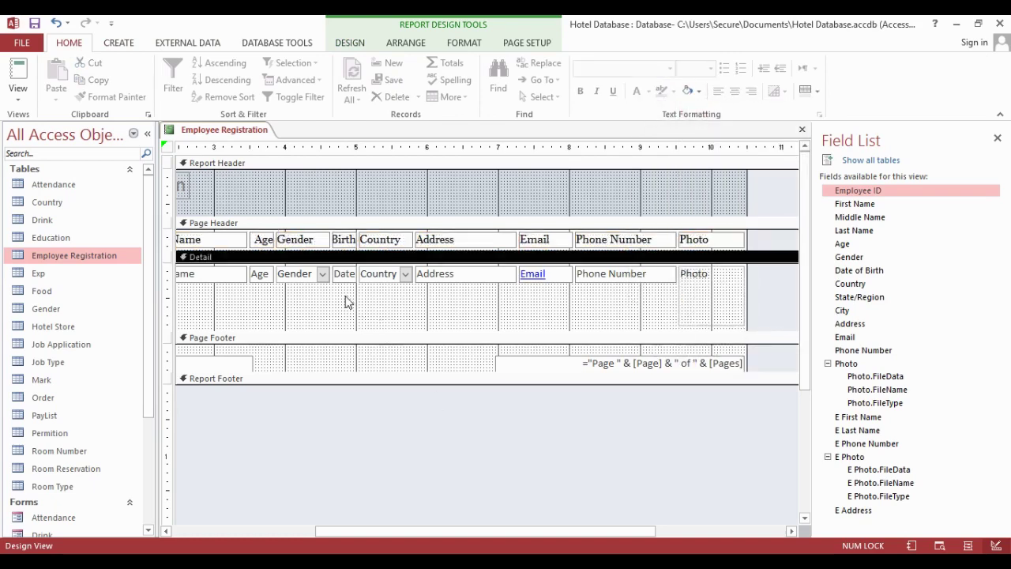
Move the Employee ID, First Name and Last Name labels and fields to the report's left edge.
{"action": "left_click_drag", "start_coordinate": [467, 532], "coordinate": [296, 510]}
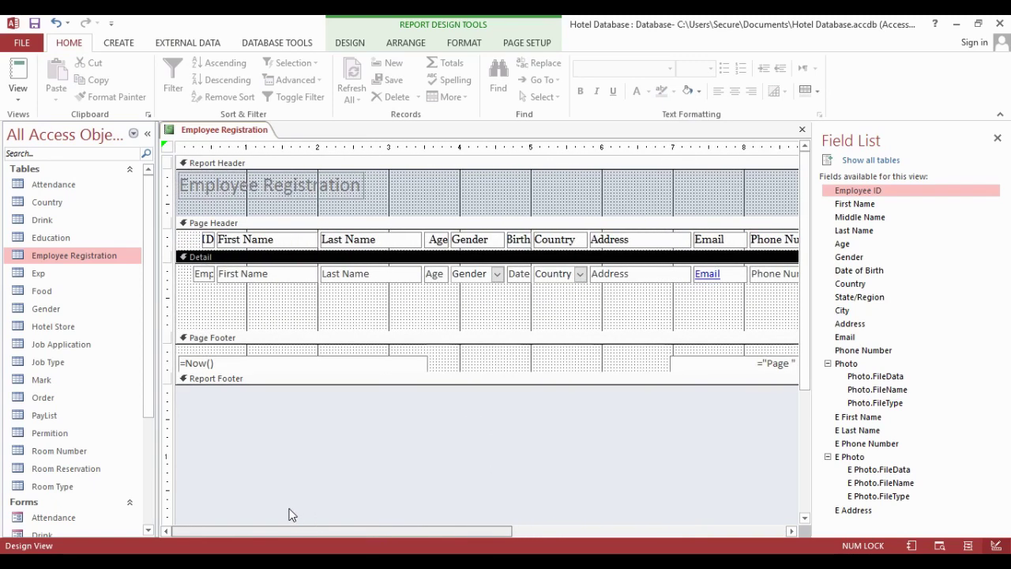
{"action": "left_click_drag", "start_coordinate": [395, 316], "coordinate": [204, 229]}
{"action": "left_click_drag", "start_coordinate": [206, 286], "coordinate": [196, 289]}
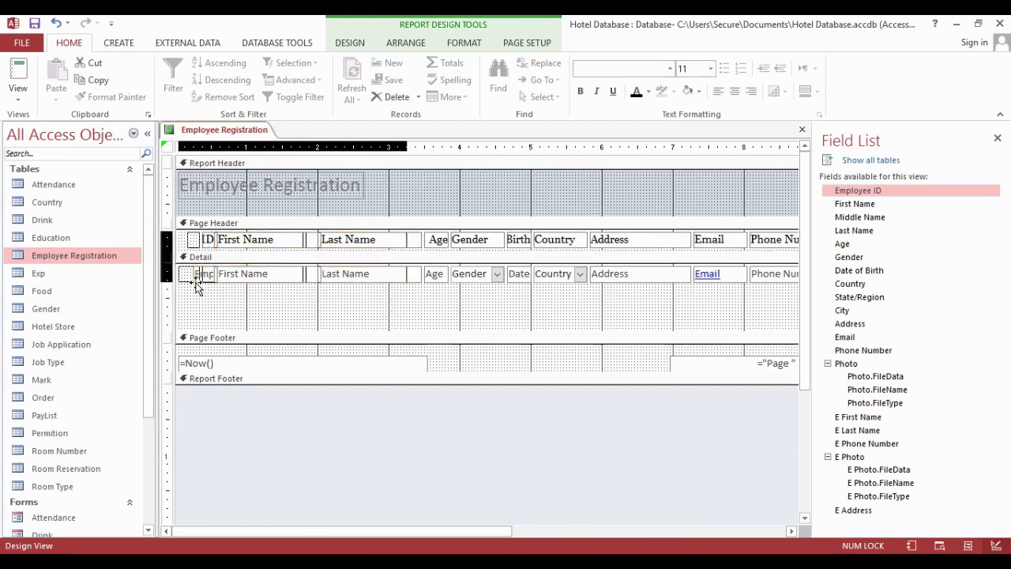
{"action": "left_click", "coordinate": [250, 309]}
Move the Age and Gender labels and fields left, up against the Last Name column.
{"action": "left_click_drag", "start_coordinate": [431, 304], "coordinate": [466, 244]}
{"action": "key", "text": "Left"}
{"action": "key", "text": "Left"}
{"action": "key", "text": "Left"}
{"action": "key", "text": "Left"}
Move the Date of Birth label and field left beside Gender and widen them up to the Country column.
{"action": "left_click_drag", "start_coordinate": [512, 321], "coordinate": [521, 249]}
{"action": "key", "text": "Left"}
{"action": "key", "text": "Left"}
{"action": "key", "text": "Left"}
{"action": "key", "text": "Left"}
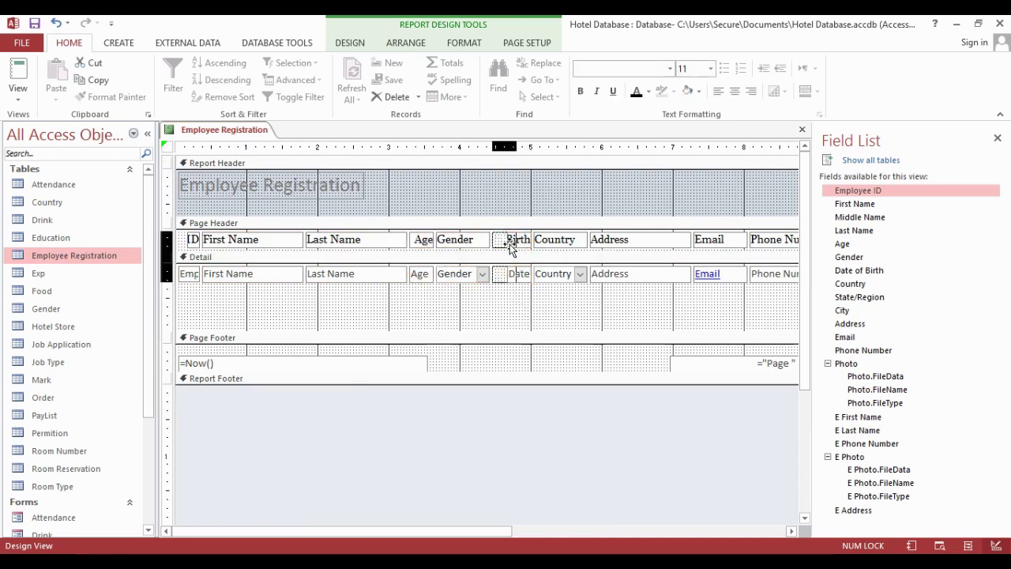
{"action": "left_click", "coordinate": [522, 244]}
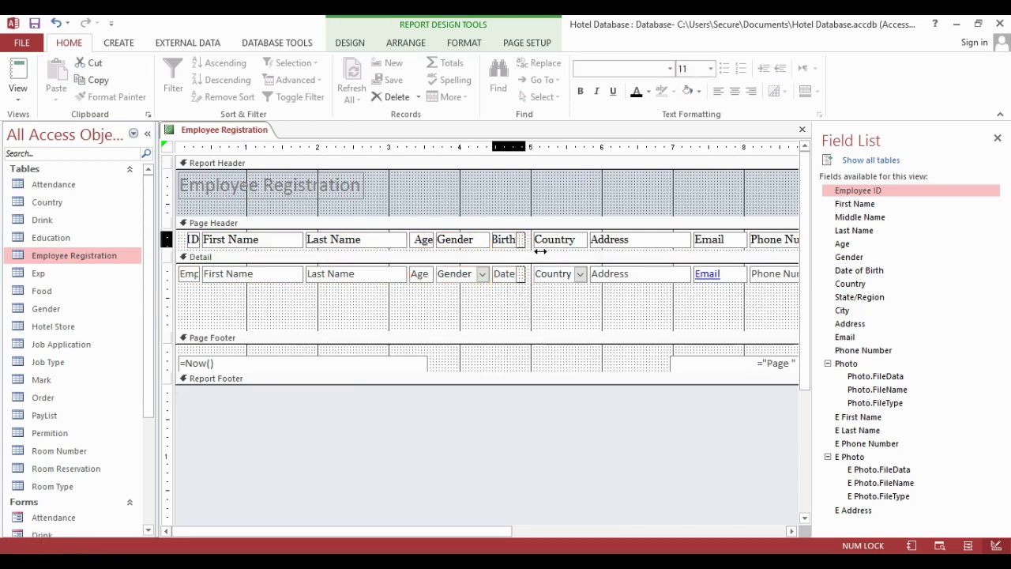
{"action": "left_click", "coordinate": [545, 251]}
{"action": "left_click", "coordinate": [538, 310]}
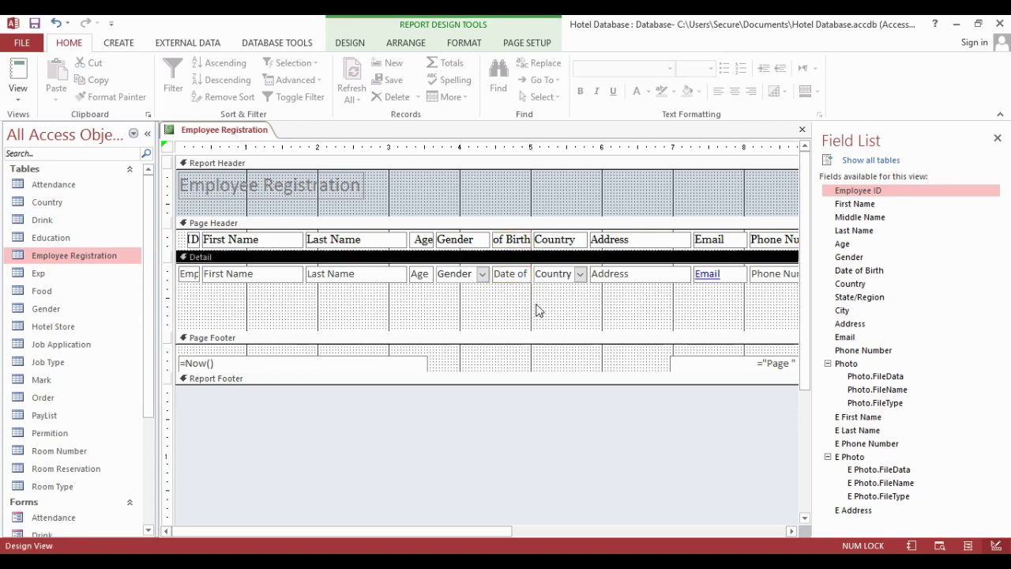
Shift the Country through Photo columns about 1 inch right and widen the Date of Birth column to about 1 inch.
{"action": "left_click_drag", "start_coordinate": [446, 536], "coordinate": [590, 535]}
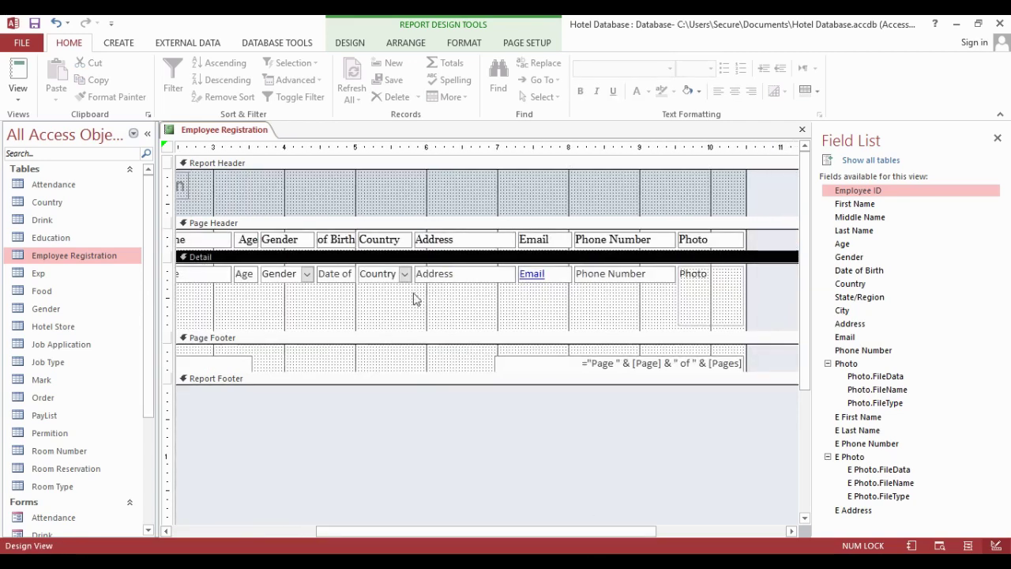
{"action": "left_click_drag", "start_coordinate": [383, 299], "coordinate": [689, 244]}
{"action": "left_click_drag", "start_coordinate": [484, 247], "coordinate": [551, 251]}
{"action": "left_click_drag", "start_coordinate": [344, 297], "coordinate": [385, 244]}
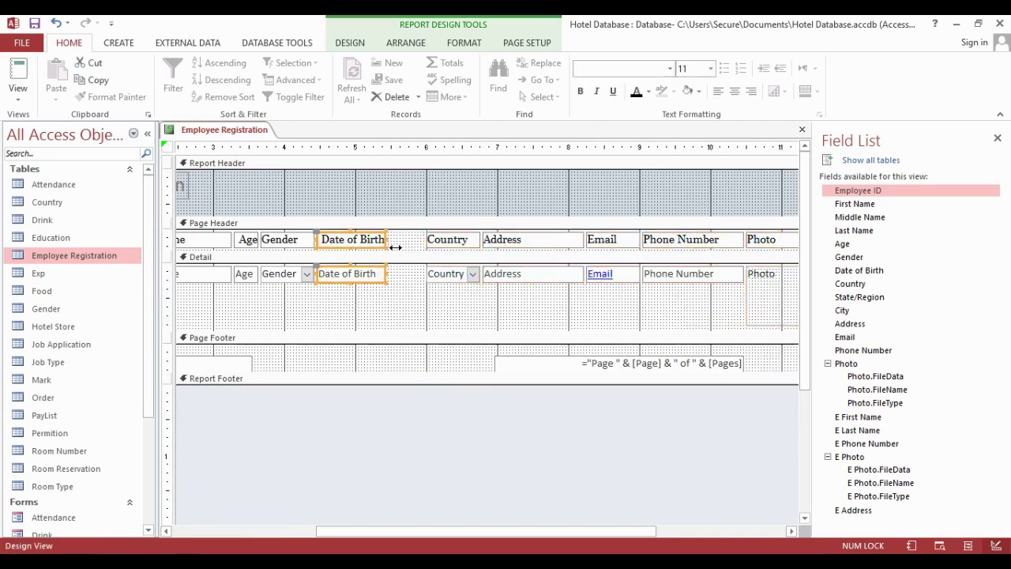
Place the Country column against Date of Birth at about 1 inch wide and move the Address column left beside it.
{"action": "left_click", "coordinate": [436, 305]}
{"action": "left_click", "coordinate": [445, 244]}
{"action": "left_click", "coordinate": [413, 239]}
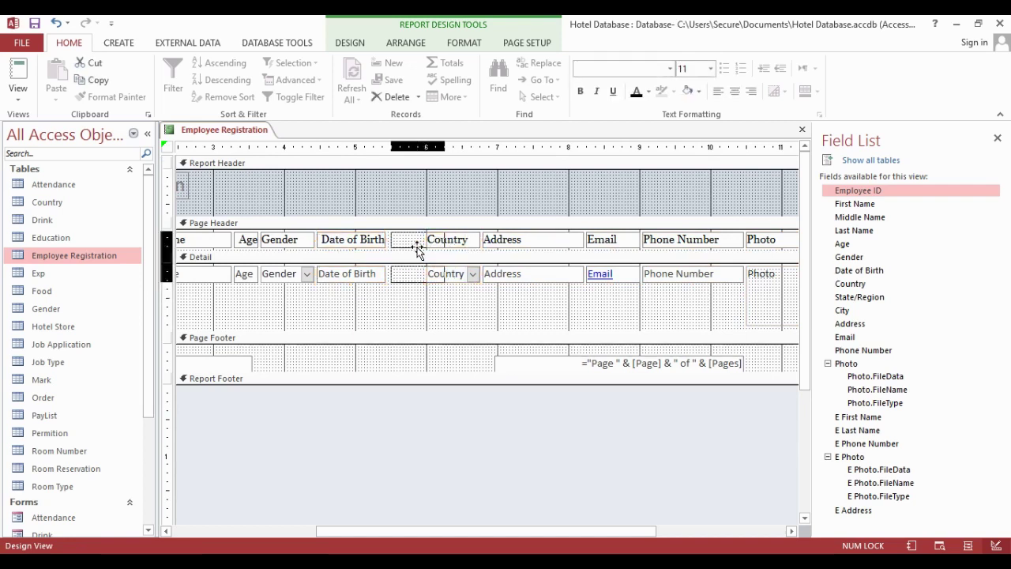
{"action": "left_click_drag", "start_coordinate": [415, 248], "coordinate": [460, 249]}
{"action": "left_click", "coordinate": [525, 243]}
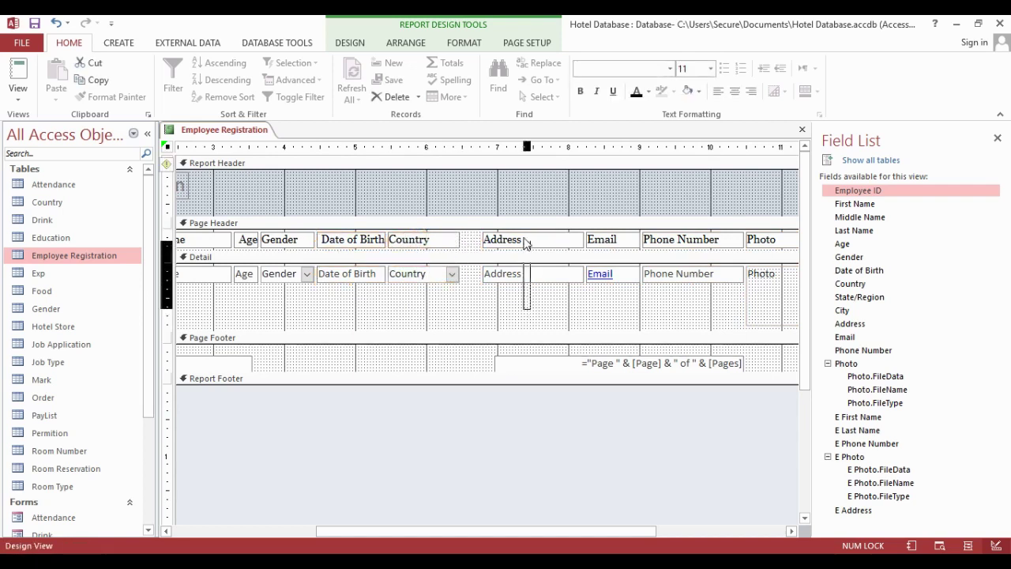
{"action": "left_click_drag", "start_coordinate": [534, 245], "coordinate": [512, 251]}
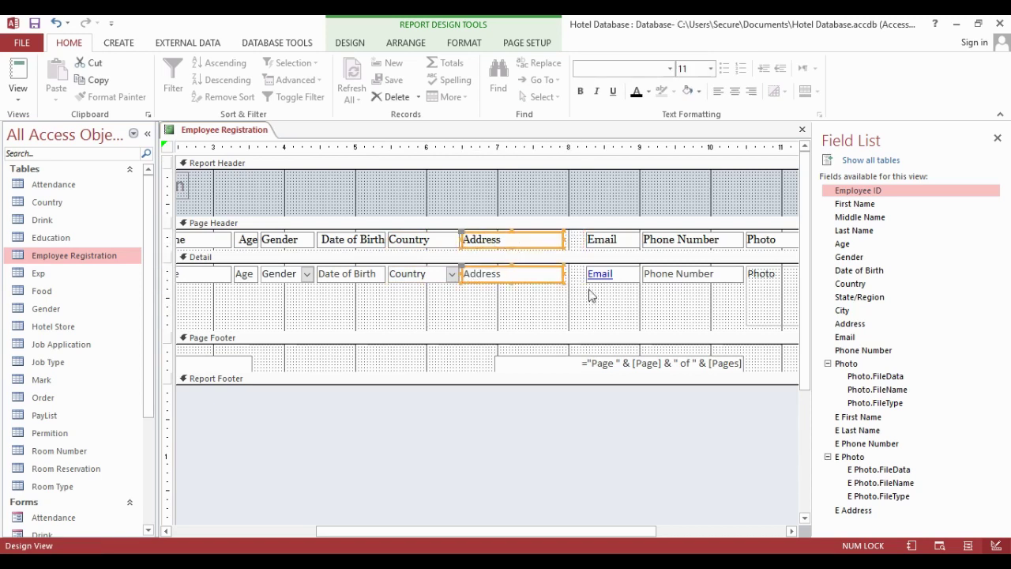
Extend the Email label and field leftwards to meet the Address column.
{"action": "left_click", "coordinate": [599, 301]}
{"action": "left_click", "coordinate": [602, 273]}
{"action": "left_click", "coordinate": [600, 239], "text": "shift"}
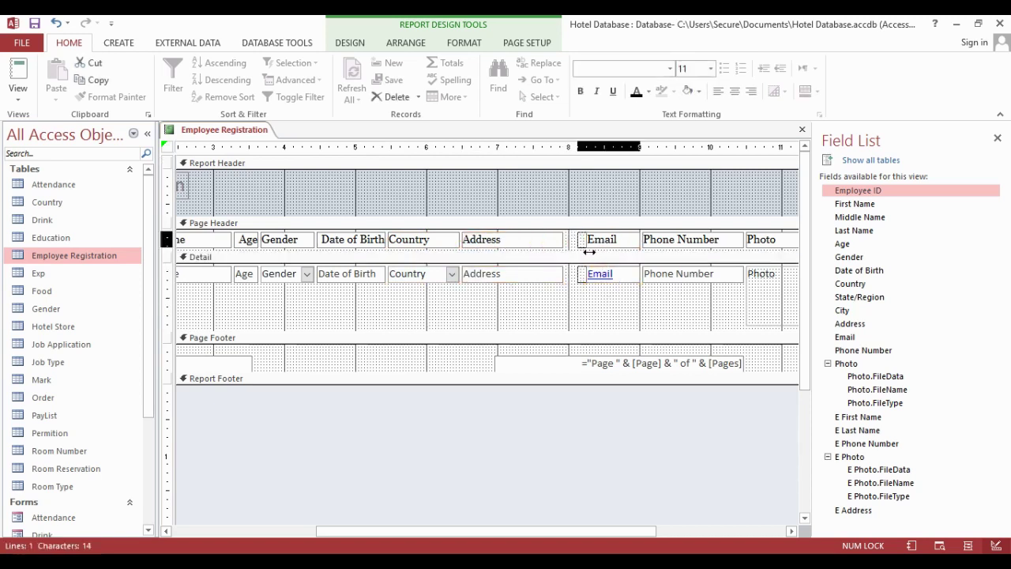
{"action": "left_click_drag", "start_coordinate": [598, 245], "coordinate": [565, 255]}
Move the Email, Phone Number and Photo columns about 0.9 inch right and widen Email to about 1.9 inches, starting at the Address column.
{"action": "left_click_drag", "start_coordinate": [388, 531], "coordinate": [541, 531]}
{"action": "left_click", "coordinate": [466, 239]}
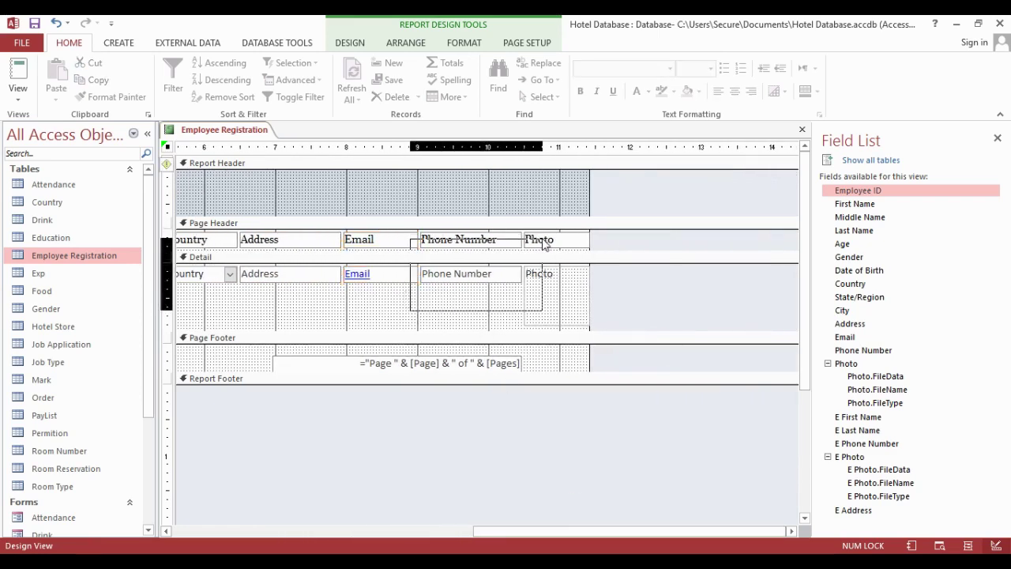
{"action": "left_click_drag", "start_coordinate": [447, 253], "coordinate": [506, 241]}
{"action": "left_click", "coordinate": [446, 276]}
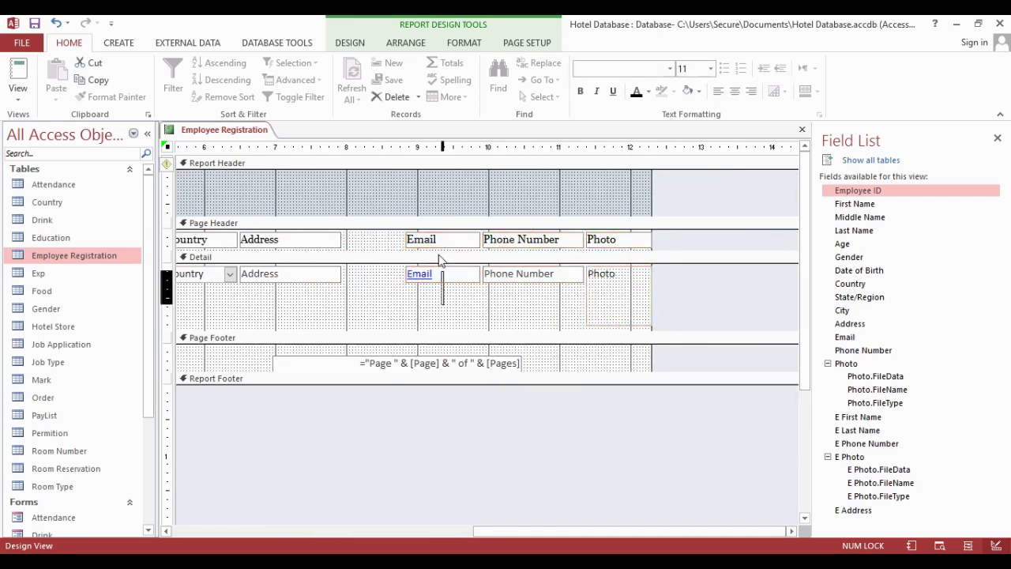
{"action": "left_click", "coordinate": [426, 240], "text": "shift"}
{"action": "left_click_drag", "start_coordinate": [418, 246], "coordinate": [344, 253]}
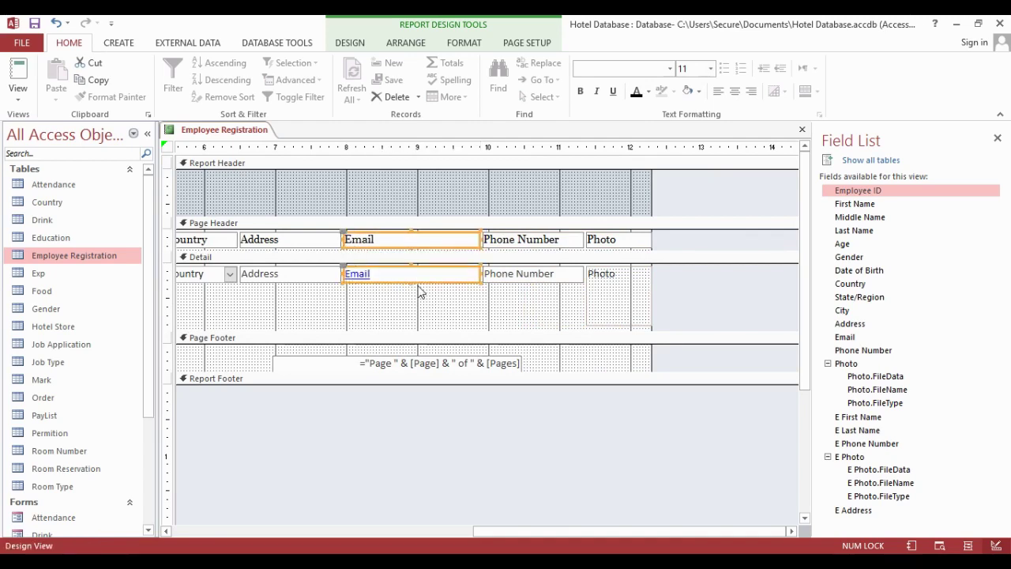
{"action": "left_click", "coordinate": [540, 257]}
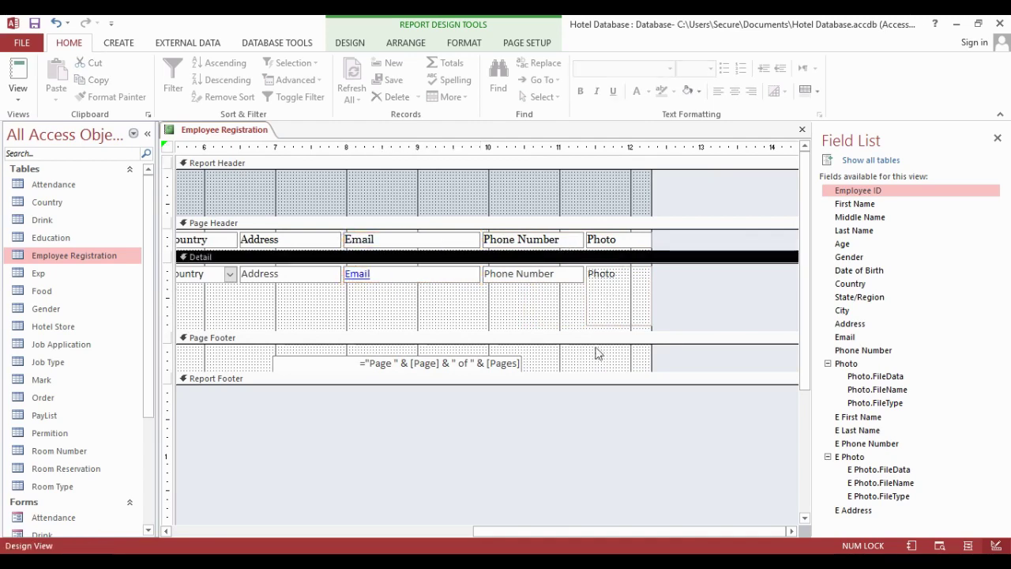
Change the title in the Report Header to "Employee List".
{"action": "left_click_drag", "start_coordinate": [532, 530], "coordinate": [271, 531]}
{"action": "left_click", "coordinate": [307, 188]}
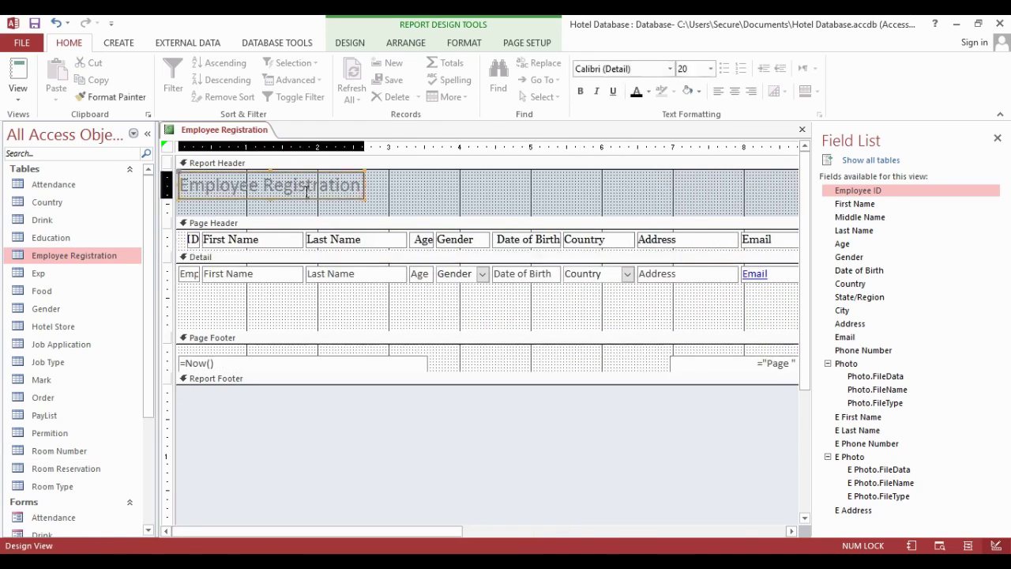
{"action": "double_click", "coordinate": [366, 185]}
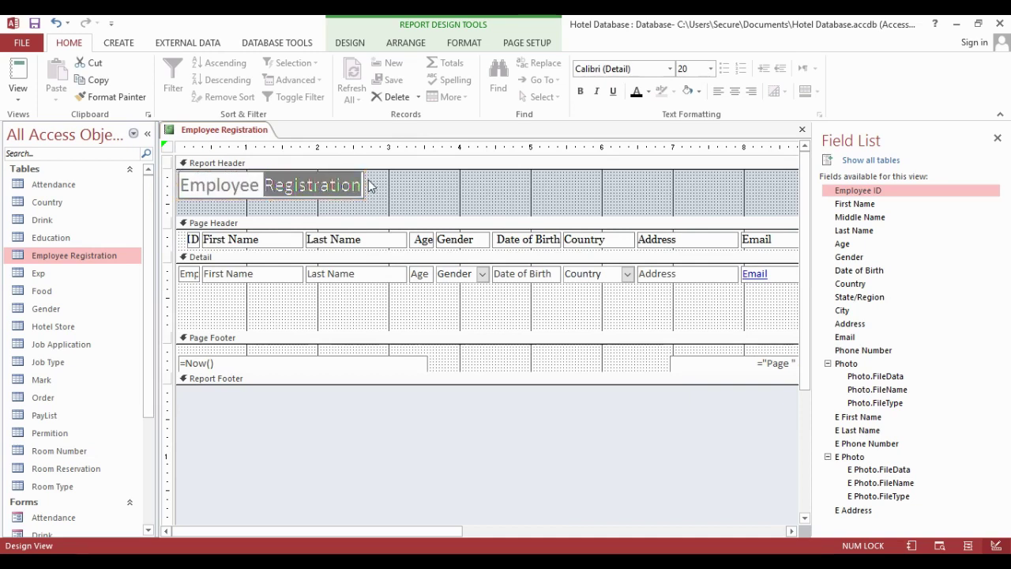
{"action": "type", "text": "Li"}
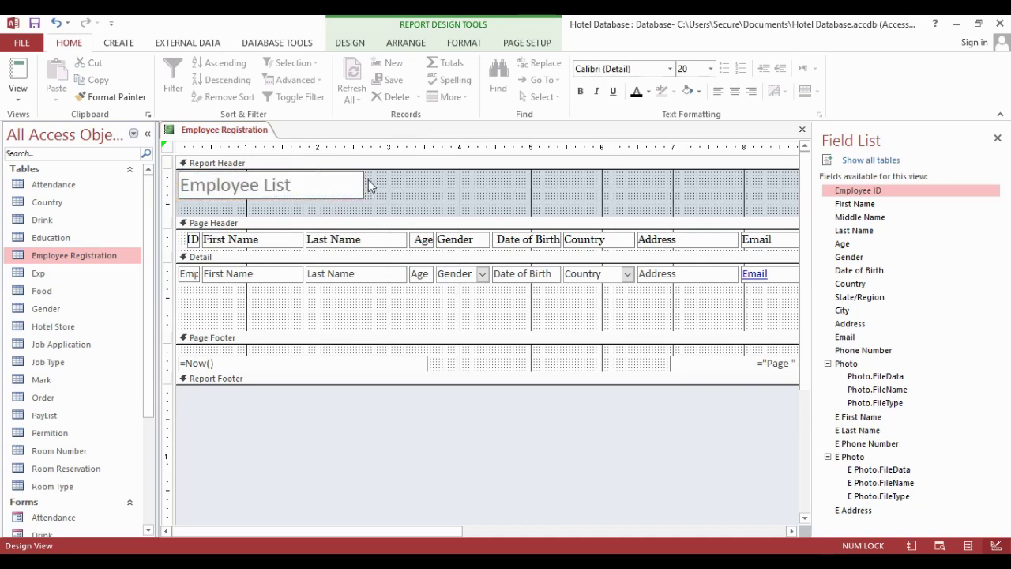
{"action": "type", "text": "st"}
Widen the title label across the full width of the Report Header, to about the 12.3-inch mark.
{"action": "left_click", "coordinate": [368, 186]}
{"action": "left_click", "coordinate": [360, 197]}
{"action": "left_click_drag", "start_coordinate": [376, 195], "coordinate": [596, 218]}
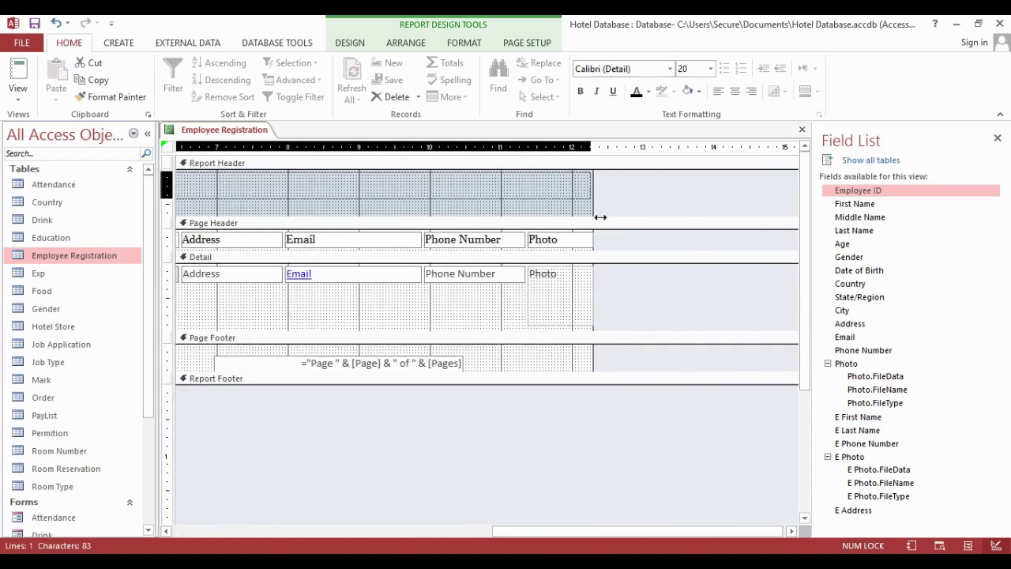
Center the Employee List title in its label and set its font to Algerian at size 26.
{"action": "left_click_drag", "start_coordinate": [545, 531], "coordinate": [224, 531]}
{"action": "left_click", "coordinate": [734, 92]}
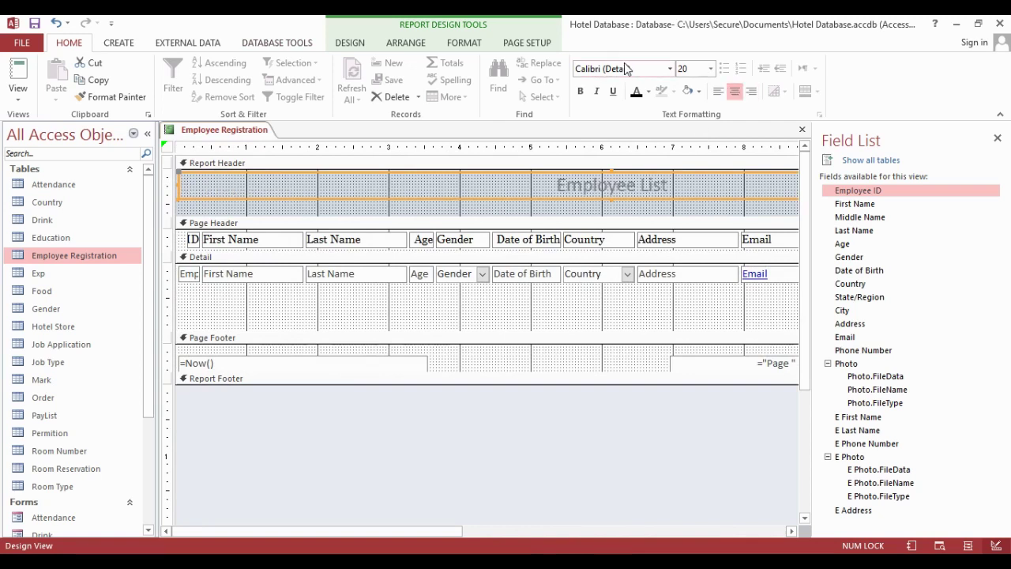
{"action": "left_click", "coordinate": [633, 71]}
{"action": "type", "text": "Algerian"}
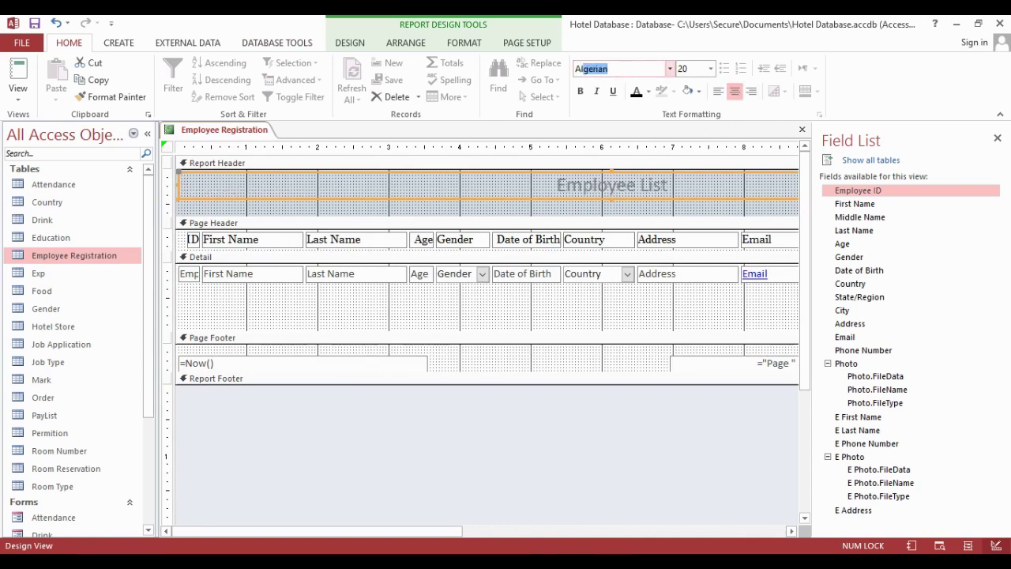
{"action": "key", "text": "Return"}
{"action": "left_click", "coordinate": [711, 69]}
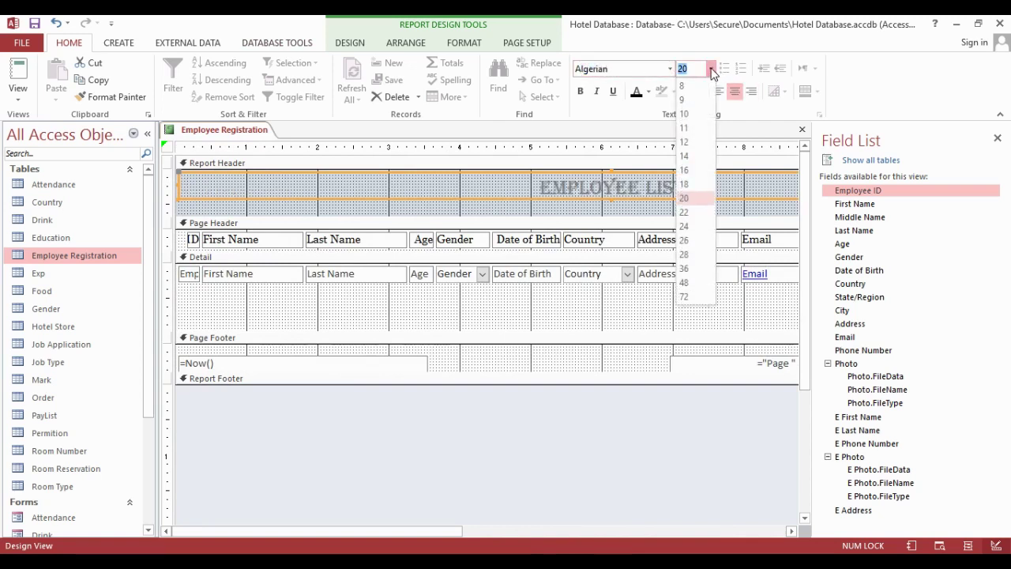
{"action": "left_click", "coordinate": [698, 241]}
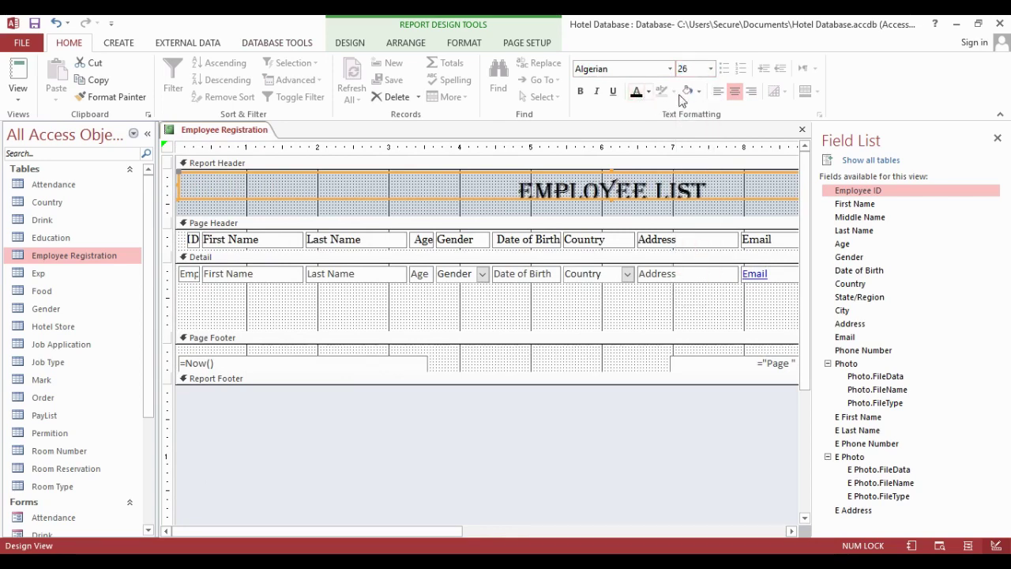
Make the title text white on a blue background and fit the label and Report Header height to the larger text.
{"action": "left_click", "coordinate": [647, 91]}
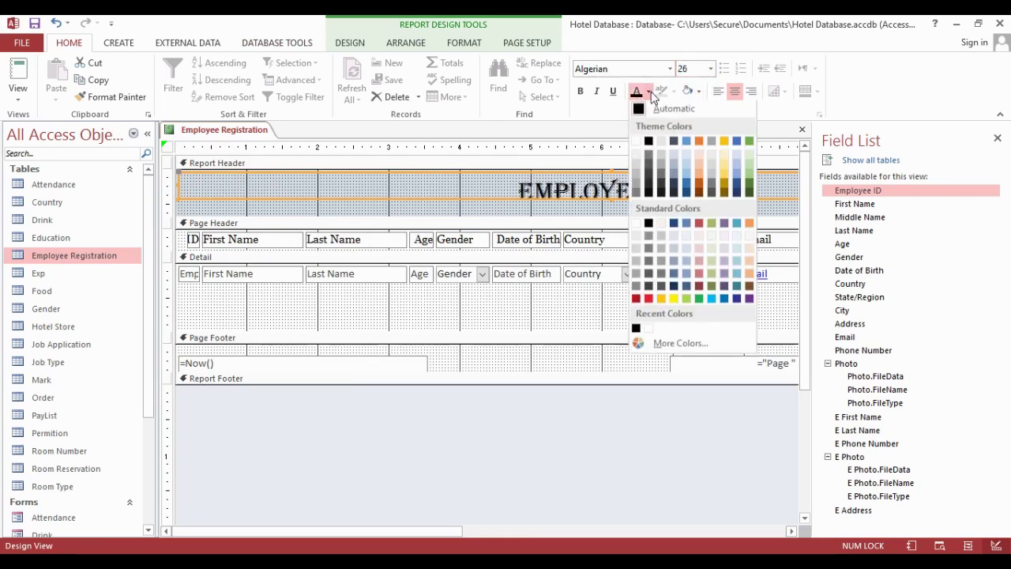
{"action": "left_click", "coordinate": [636, 141]}
{"action": "left_click", "coordinate": [698, 92]}
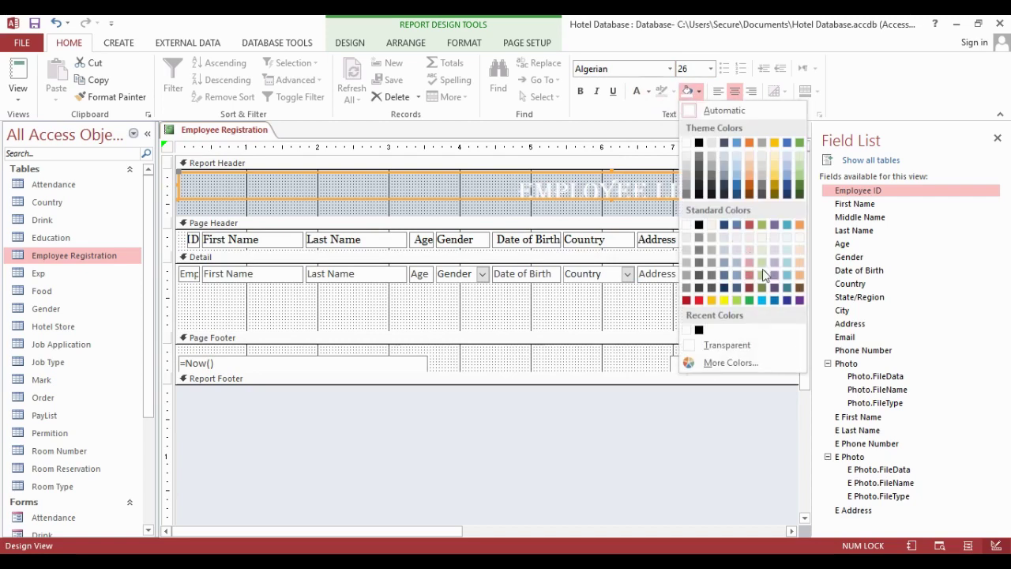
{"action": "left_click", "coordinate": [773, 301]}
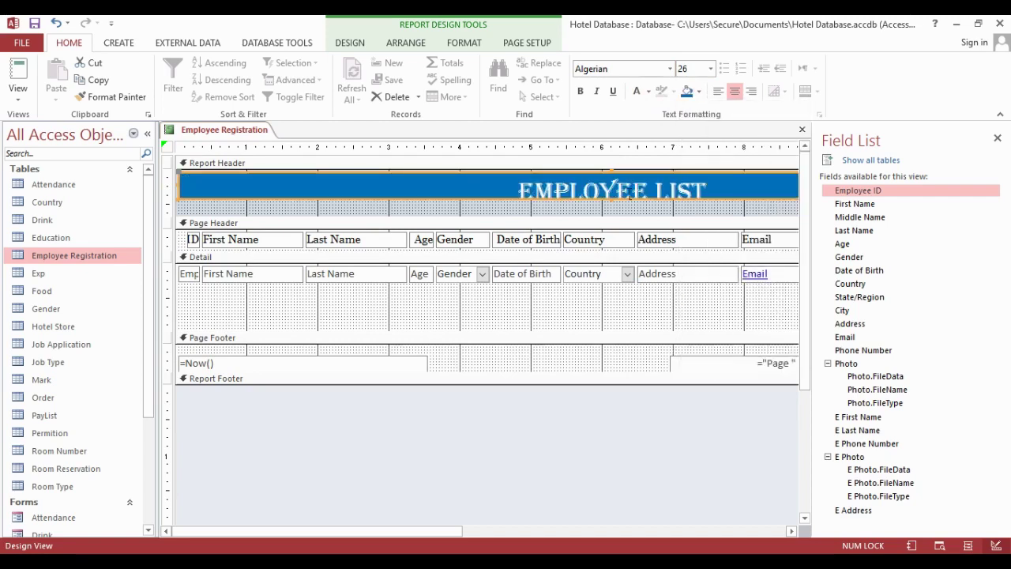
{"action": "left_click_drag", "start_coordinate": [621, 209], "coordinate": [627, 208]}
Close the report design and reopen the Employee Registration report to check its layout across to the Photo column.
{"action": "right_click", "coordinate": [229, 130]}
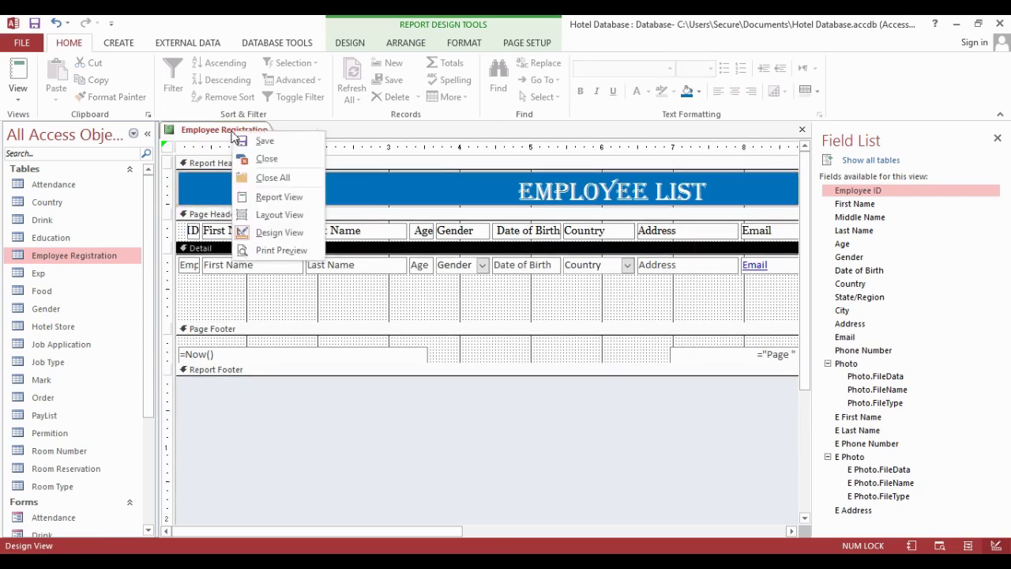
{"action": "left_click", "coordinate": [255, 161]}
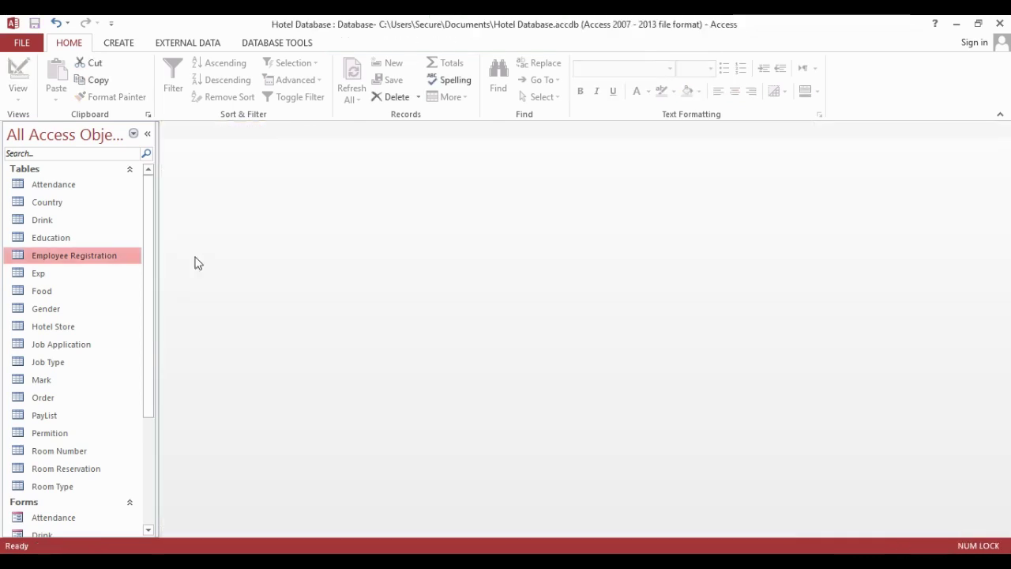
{"action": "scroll", "coordinate": [117, 479], "scroll_direction": "down", "scroll_amount": 3}
{"action": "double_click", "coordinate": [67, 529]}
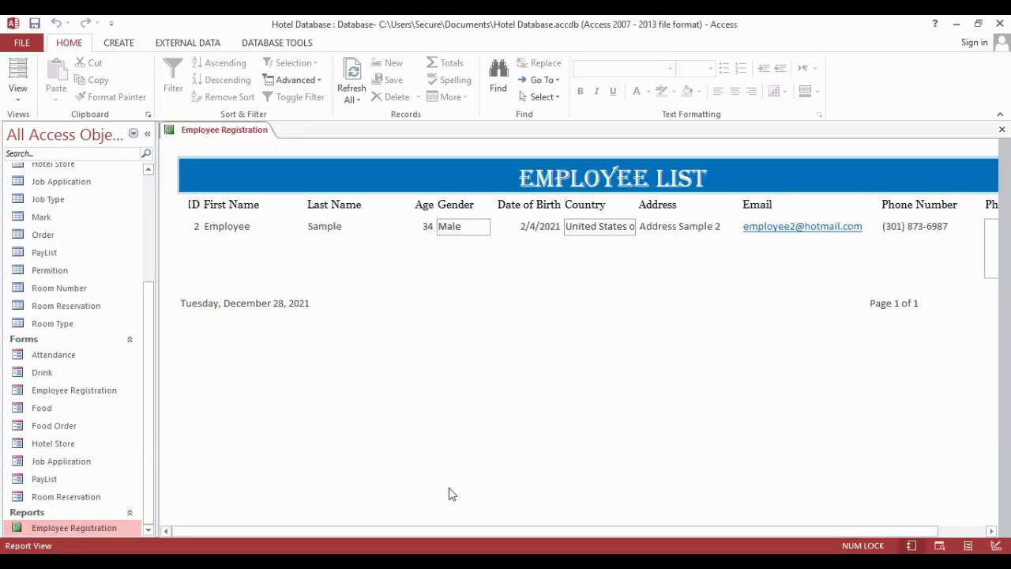
{"action": "left_click_drag", "start_coordinate": [439, 530], "coordinate": [600, 522]}
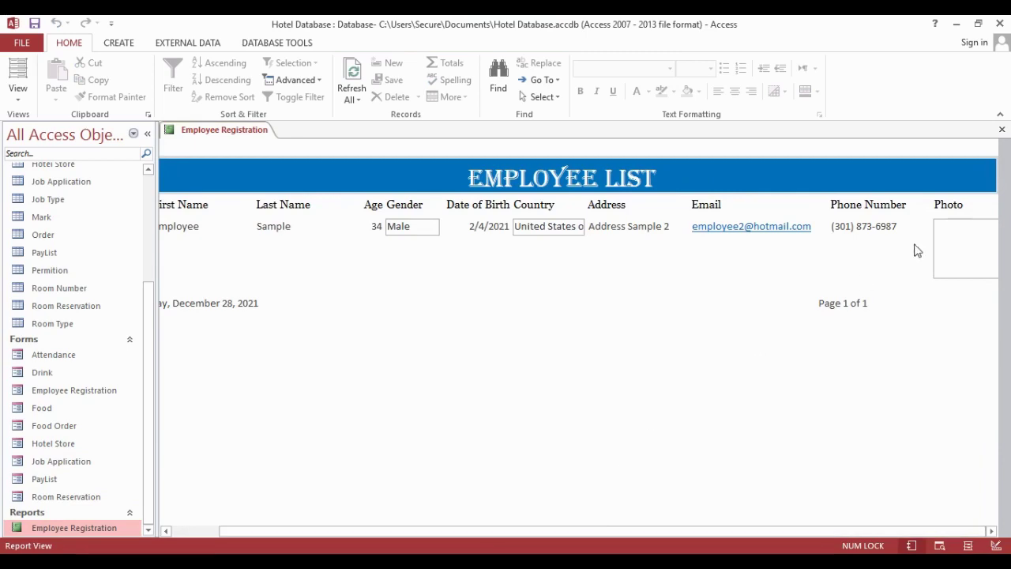
Widen the title label in the report design to about the 12.4-inch mark and close the report.
{"action": "right_click", "coordinate": [196, 128]}
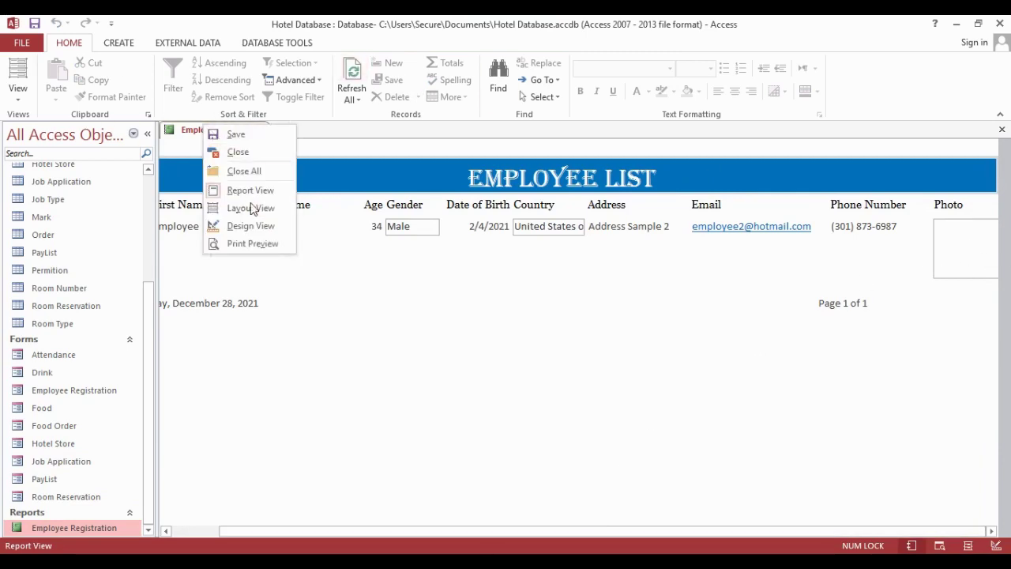
{"action": "left_click", "coordinate": [251, 225]}
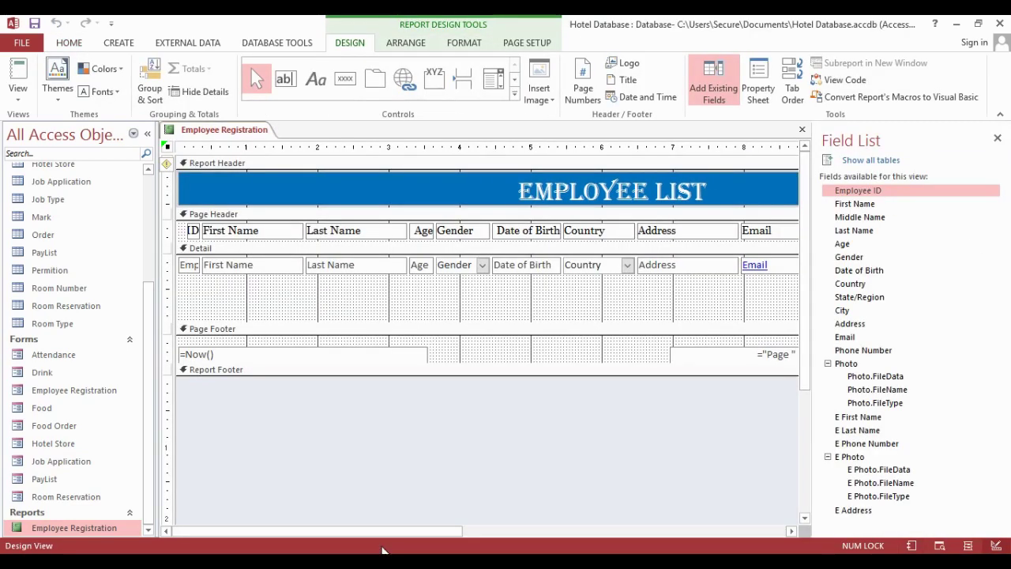
{"action": "left_click_drag", "start_coordinate": [383, 532], "coordinate": [707, 533]}
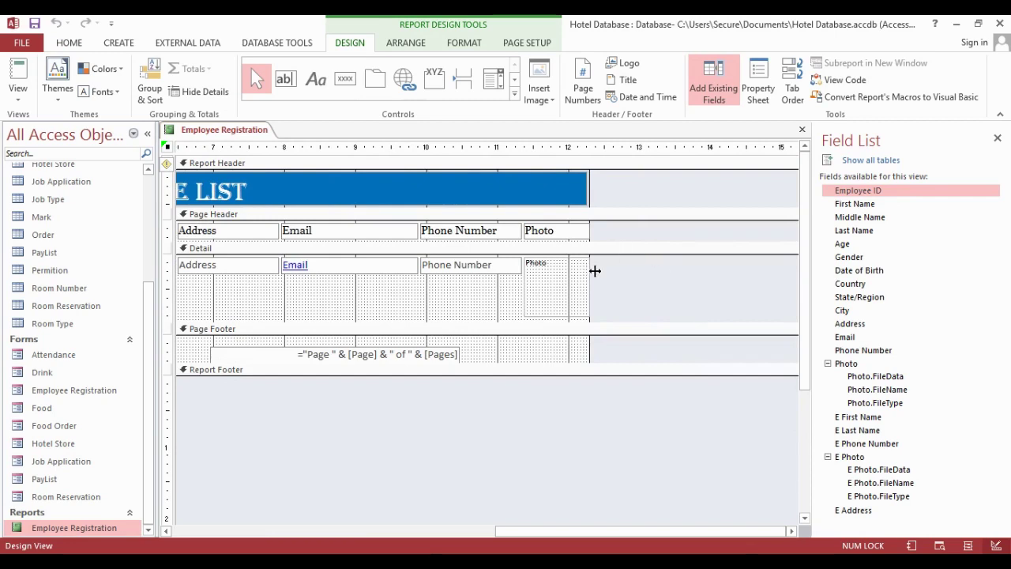
{"action": "mouse_move", "coordinate": [596, 195]}
{"action": "left_mouse_down"}
{"action": "mouse_move", "coordinate": [611, 195]}
{"action": "mouse_move", "coordinate": [602, 203]}
{"action": "left_mouse_up"}
{"action": "left_click", "coordinate": [616, 289]}
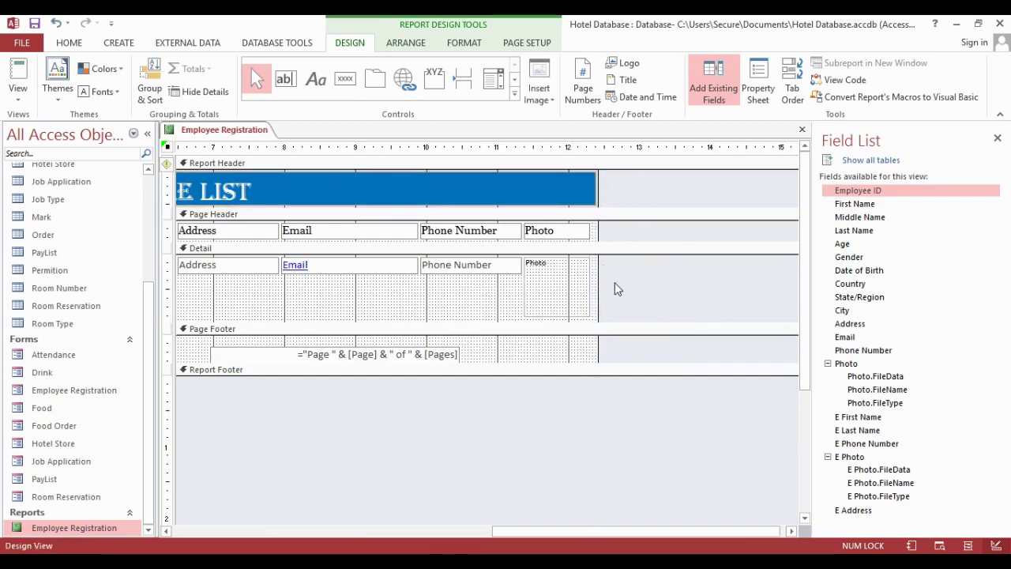
{"action": "right_click", "coordinate": [248, 131]}
{"action": "left_click", "coordinate": [266, 162]}
Start the Report Wizard based on the Room Reservation table.
{"action": "left_click", "coordinate": [119, 43]}
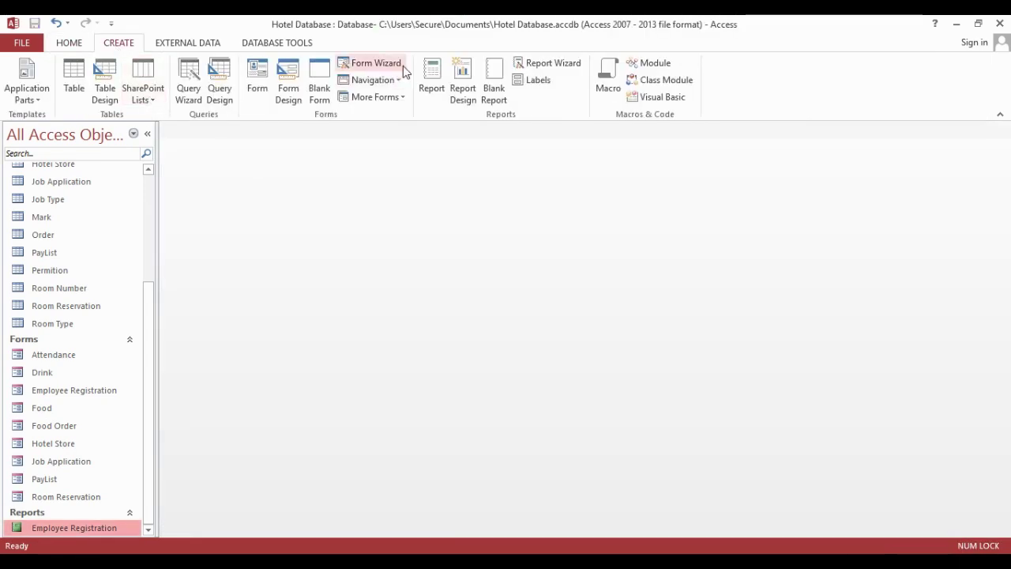
{"action": "left_click_drag", "start_coordinate": [150, 337], "coordinate": [149, 198]}
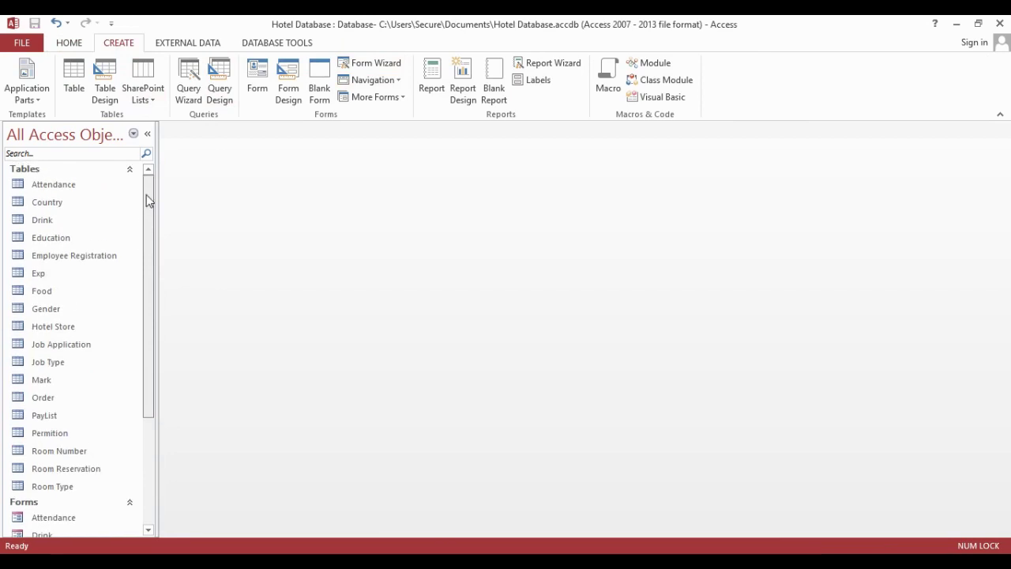
{"action": "left_click", "coordinate": [61, 472]}
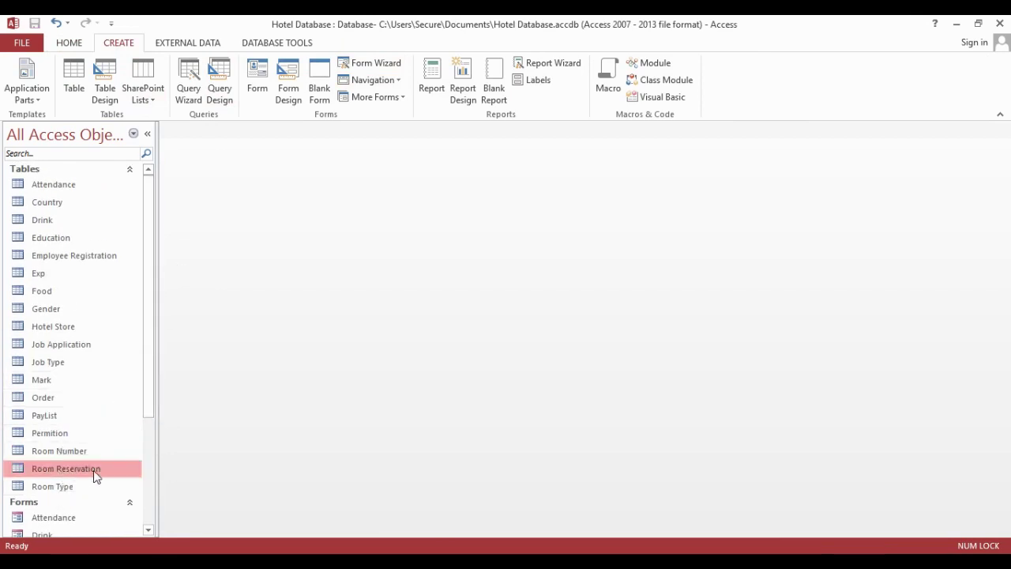
{"action": "left_click", "coordinate": [521, 63]}
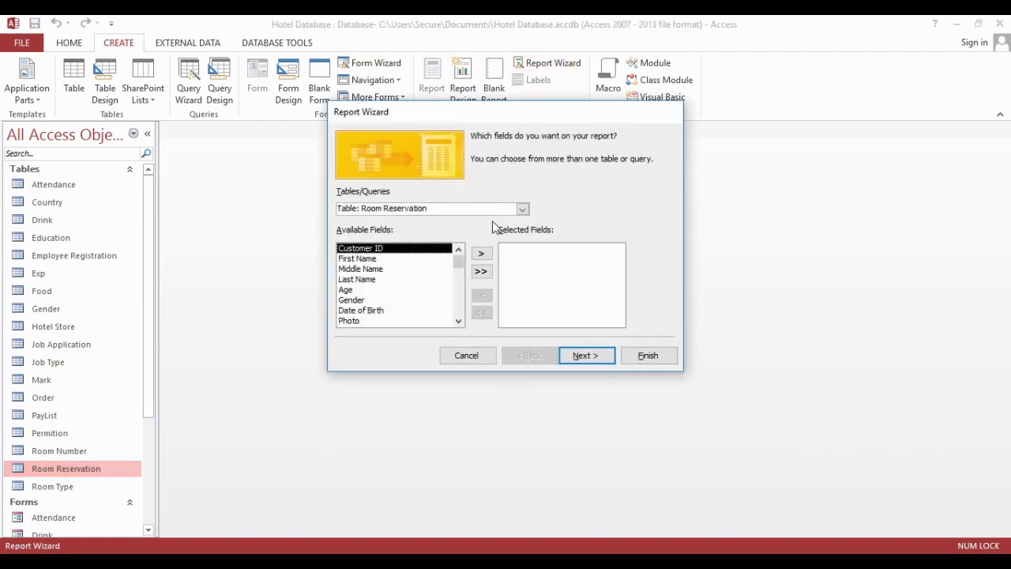
Add the Customer ID, First Name, Middle Name, Last Name, Age and Gender fields to the report.
{"action": "left_click", "coordinate": [481, 253]}
{"action": "left_click", "coordinate": [479, 255]}
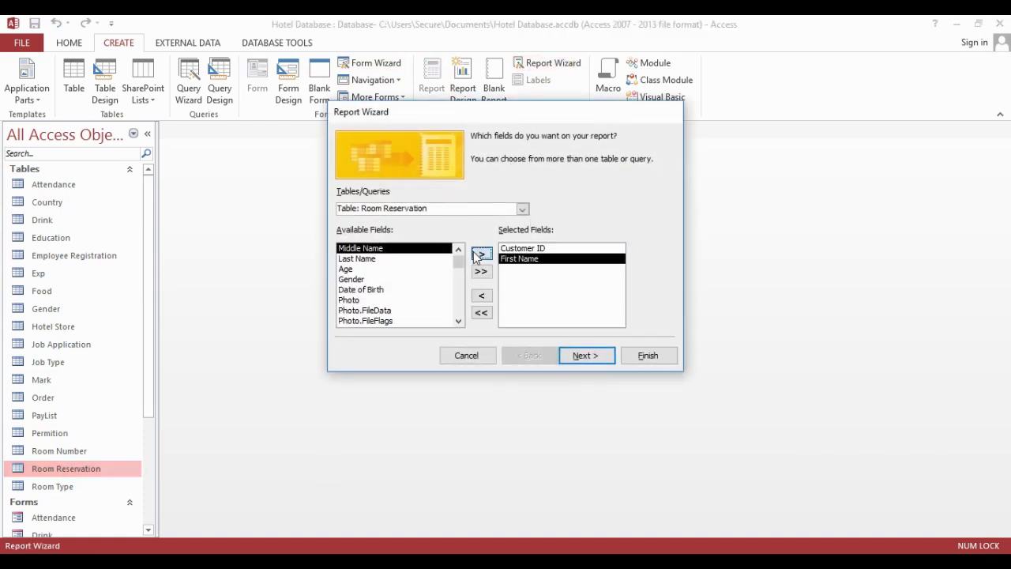
{"action": "left_click", "coordinate": [481, 253]}
{"action": "left_click", "coordinate": [480, 254]}
{"action": "left_click", "coordinate": [481, 253]}
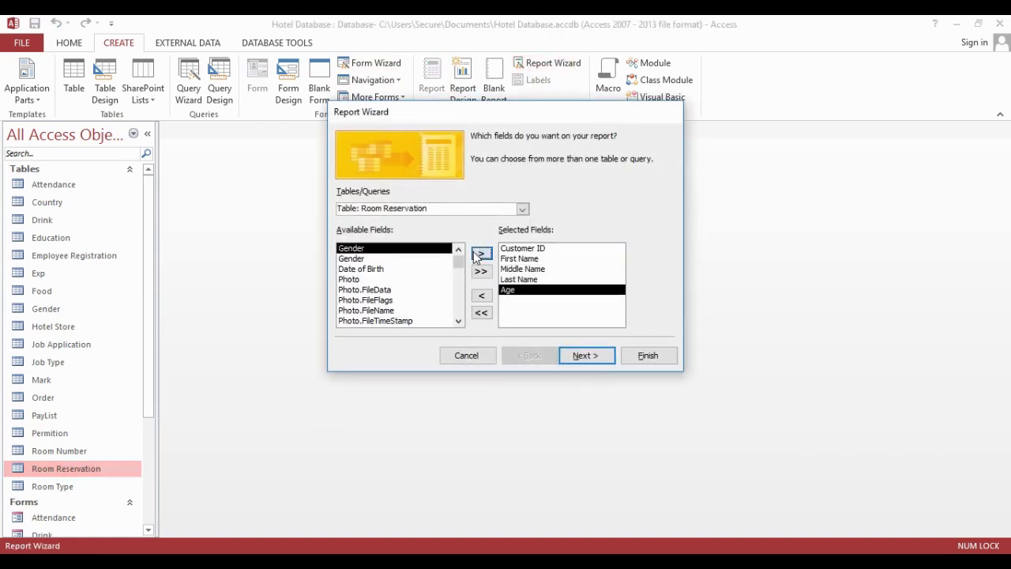
{"action": "left_click", "coordinate": [481, 253]}
Add the Photo and ID Card attachment fields to the selected report fields.
{"action": "left_click", "coordinate": [355, 258]}
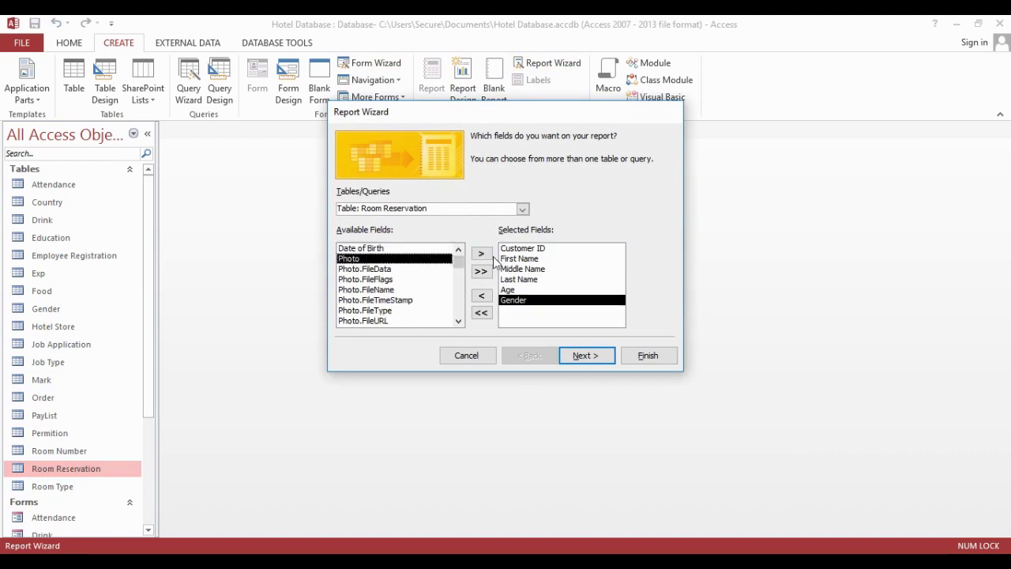
{"action": "left_click", "coordinate": [481, 253]}
{"action": "left_click", "coordinate": [383, 322]}
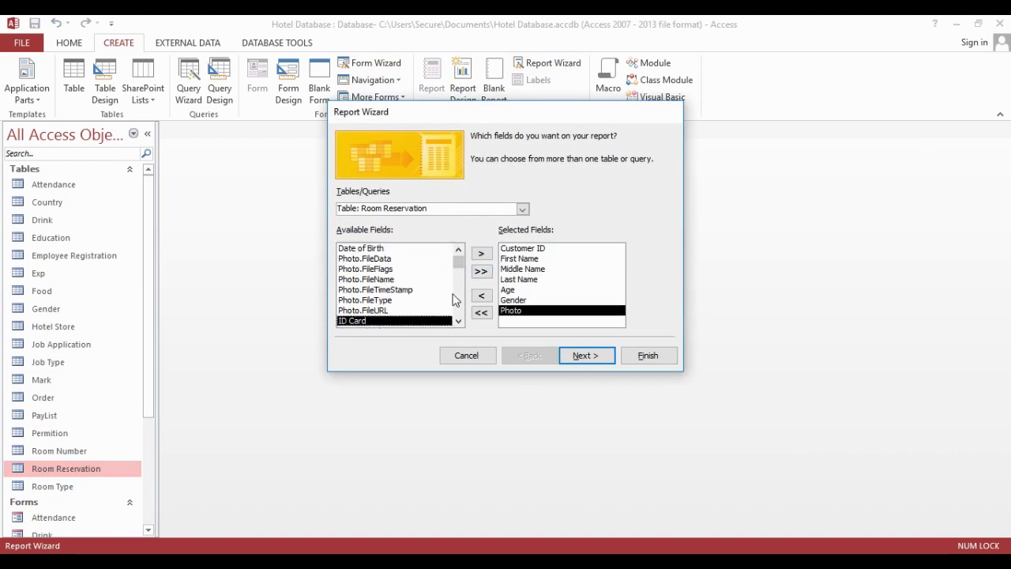
{"action": "left_click", "coordinate": [481, 254]}
Add the Address, Phone Number, Email, Room Type and Room Number fields to the report.
{"action": "left_click_drag", "start_coordinate": [458, 263], "coordinate": [459, 293]}
{"action": "left_click", "coordinate": [377, 290]}
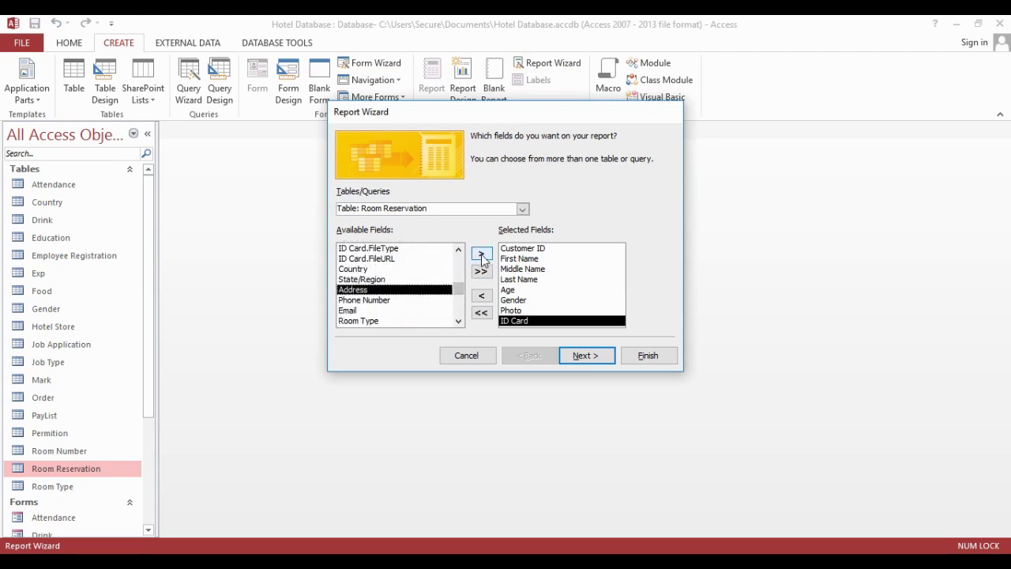
{"action": "left_click", "coordinate": [481, 254]}
{"action": "left_click", "coordinate": [481, 253]}
{"action": "left_click", "coordinate": [480, 253]}
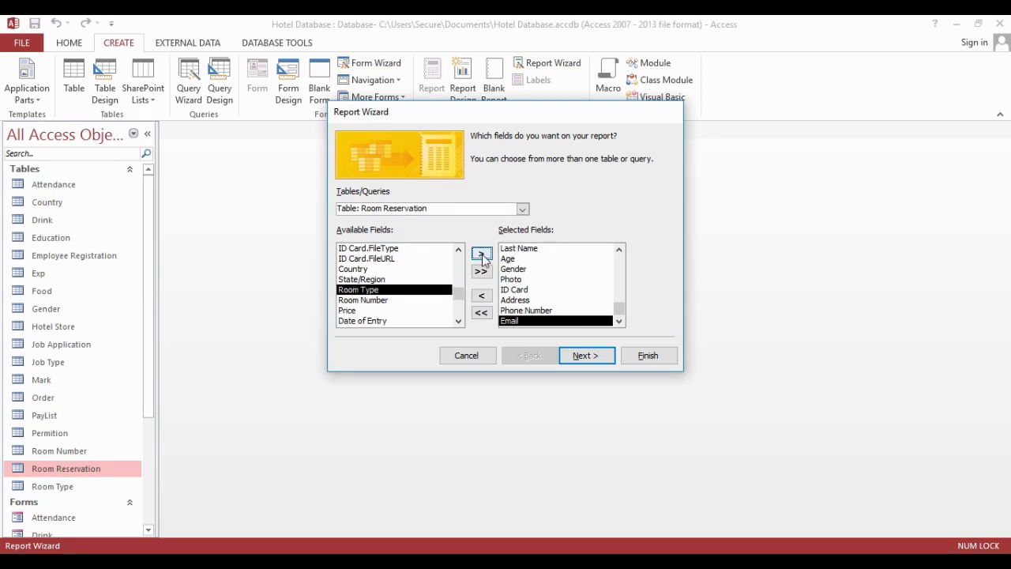
{"action": "left_click", "coordinate": [481, 254]}
{"action": "left_click", "coordinate": [481, 254]}
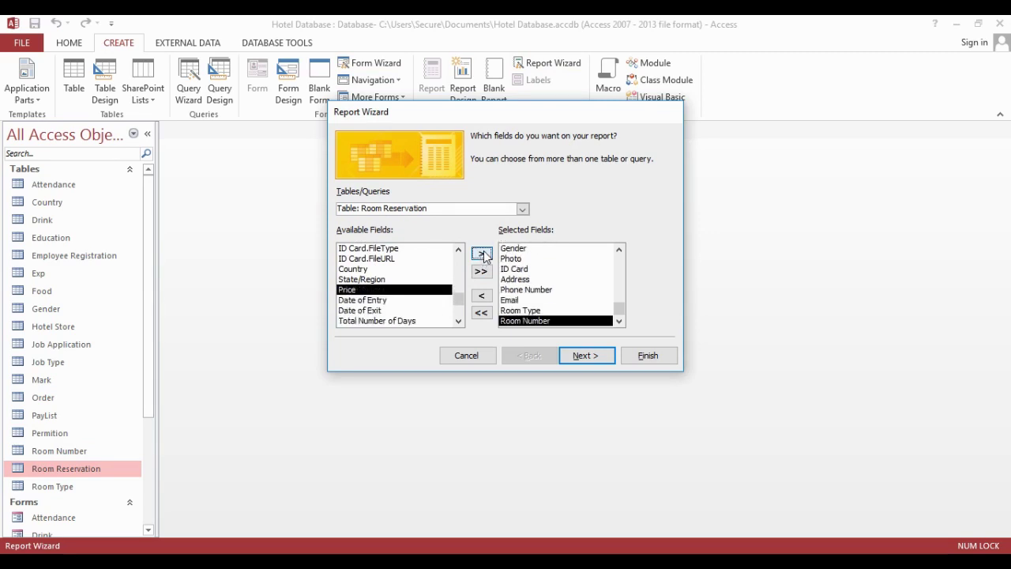
{"action": "left_click", "coordinate": [457, 321]}
{"action": "left_click", "coordinate": [458, 321]}
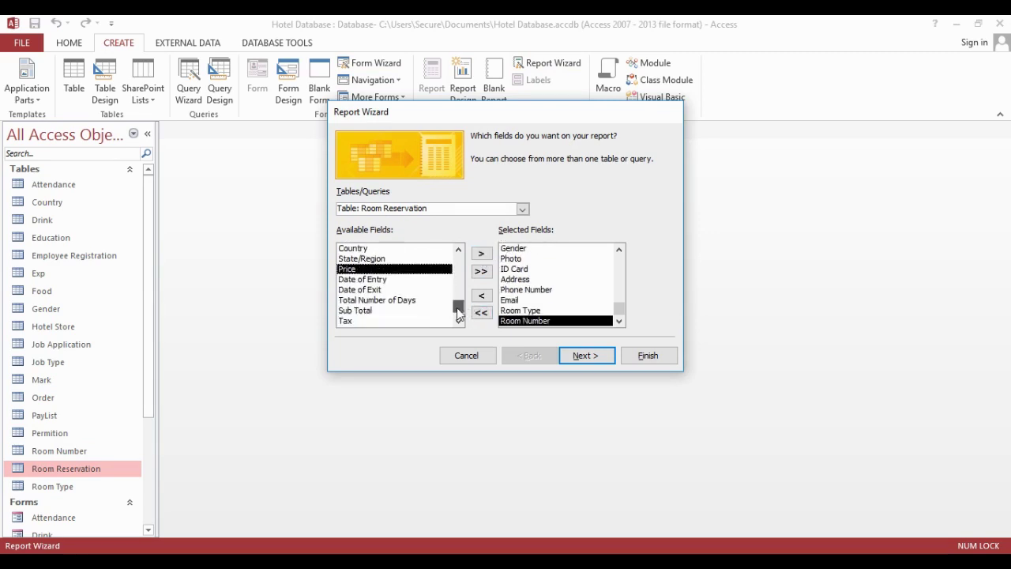
{"action": "left_click", "coordinate": [458, 320]}
{"action": "left_click", "coordinate": [379, 321]}
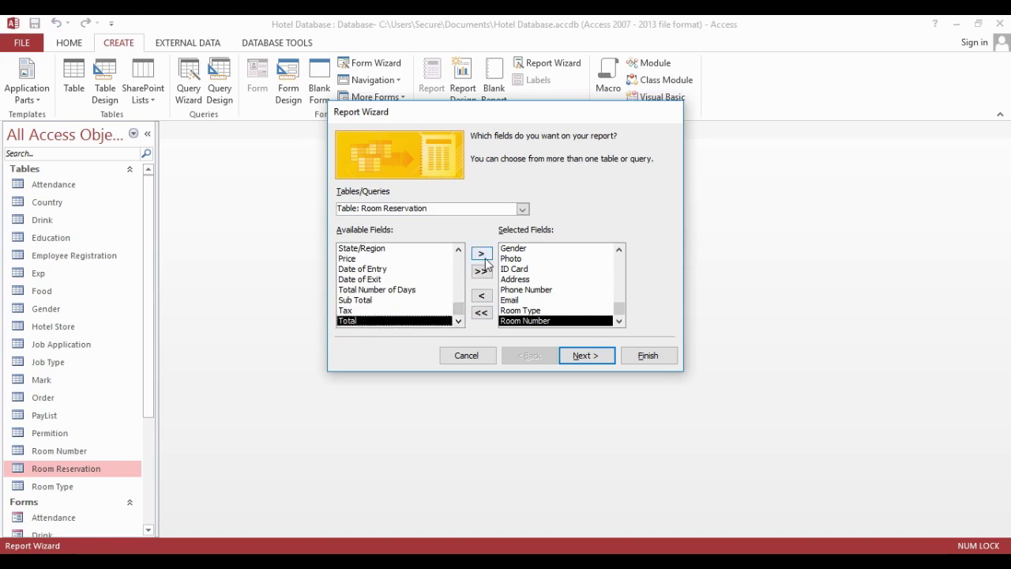
{"action": "left_click", "coordinate": [484, 256]}
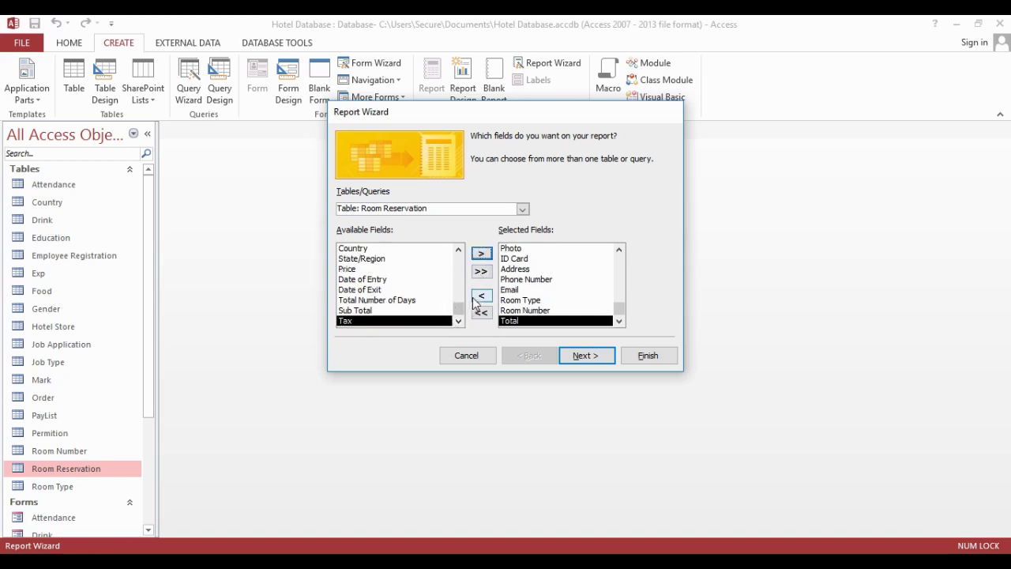
{"action": "left_click", "coordinate": [481, 295]}
Add the Total Number of Days and Total fields to the report.
{"action": "left_click", "coordinate": [481, 253]}
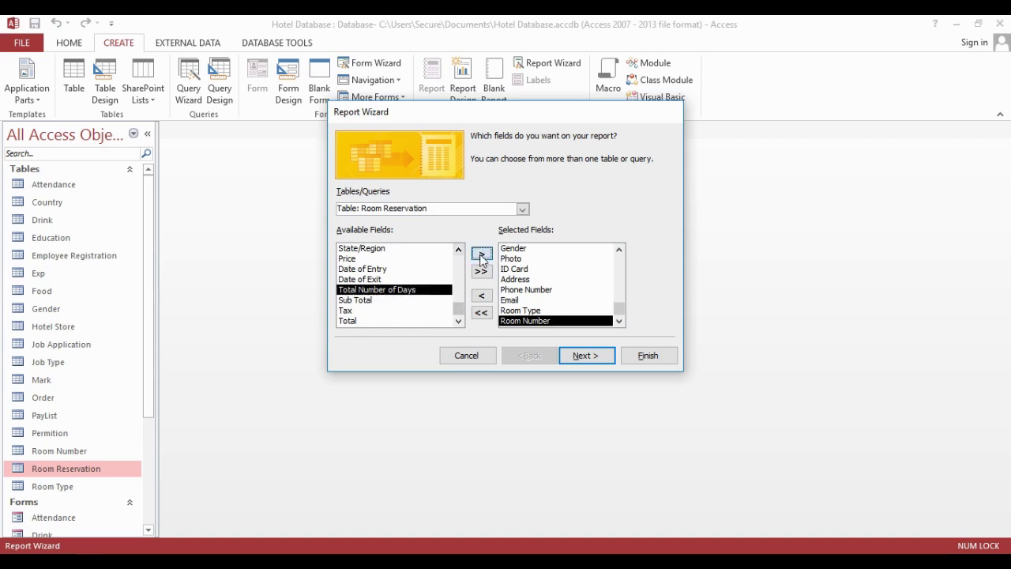
{"action": "left_click", "coordinate": [372, 321]}
{"action": "left_click", "coordinate": [481, 253]}
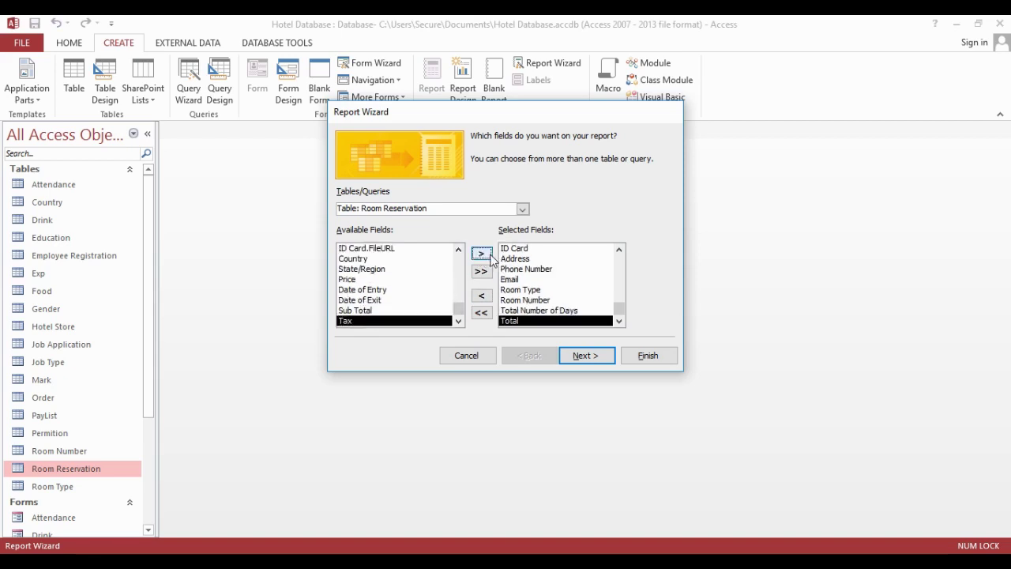
Continue past grouping and sorting without changes and lay out the report as Tabular in Landscape orientation.
{"action": "left_click", "coordinate": [582, 355]}
{"action": "left_click", "coordinate": [582, 356]}
{"action": "left_click", "coordinate": [581, 356]}
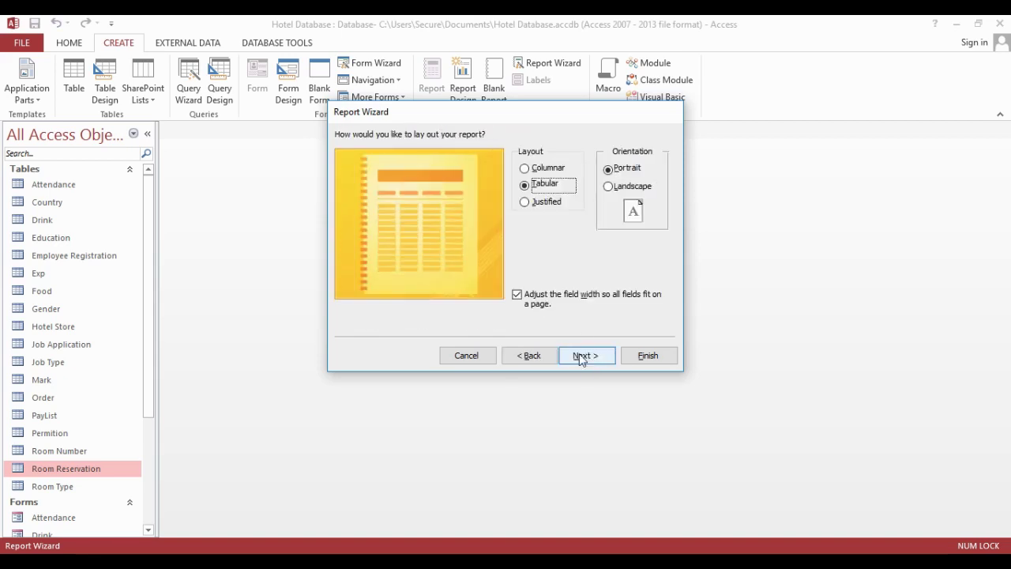
{"action": "left_click", "coordinate": [609, 188]}
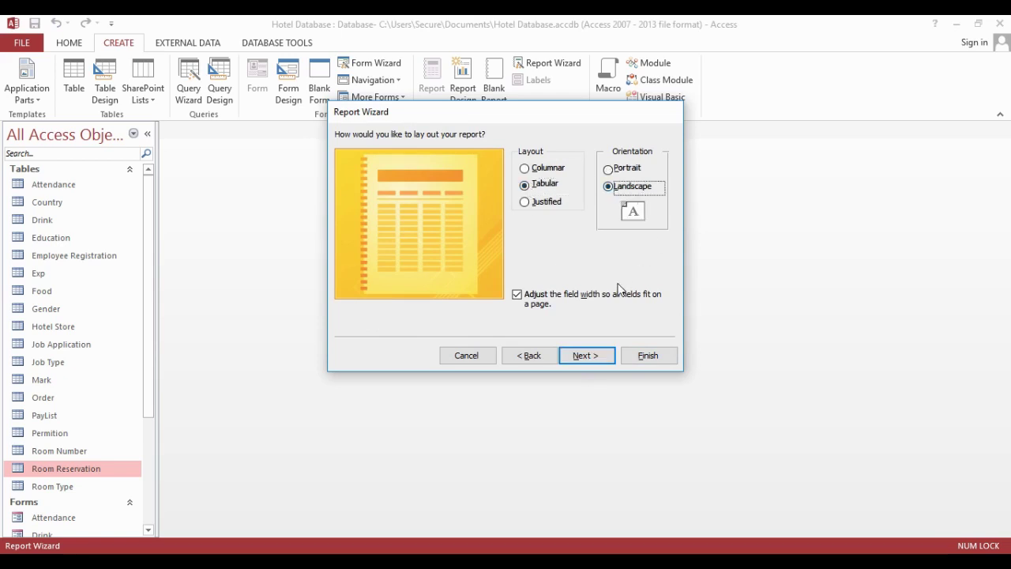
{"action": "left_click", "coordinate": [584, 357]}
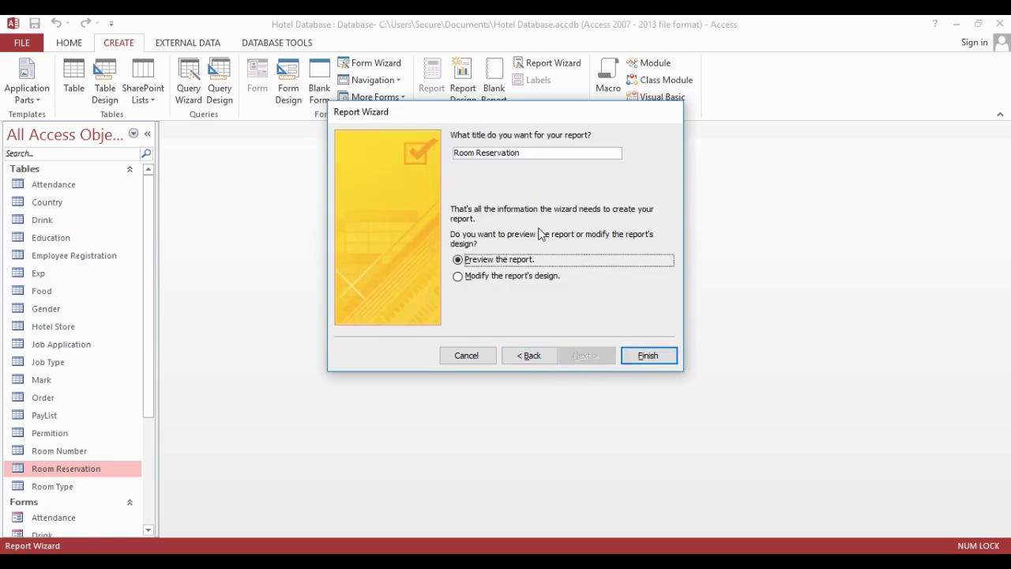
Title the report Customer List, choose to modify its design and finish the wizard.
{"action": "left_click_drag", "start_coordinate": [544, 160], "coordinate": [466, 163]}
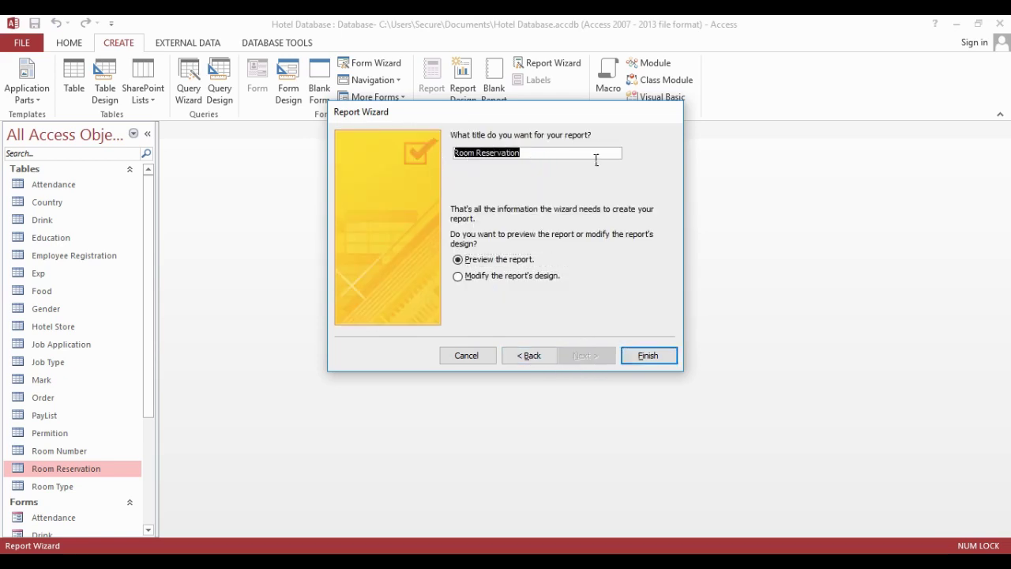
{"action": "type", "text": "Customer List"}
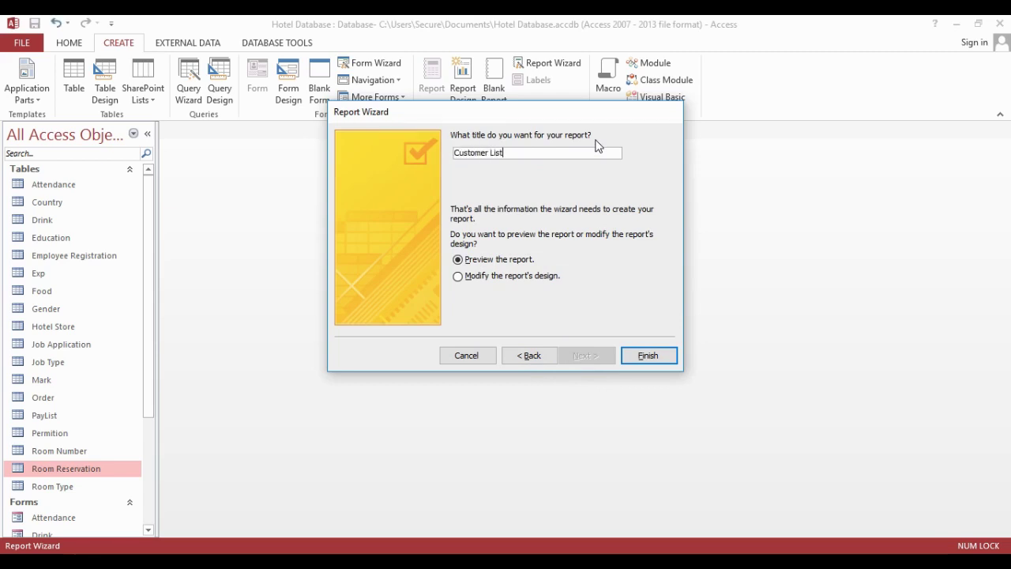
{"action": "left_click", "coordinate": [539, 283]}
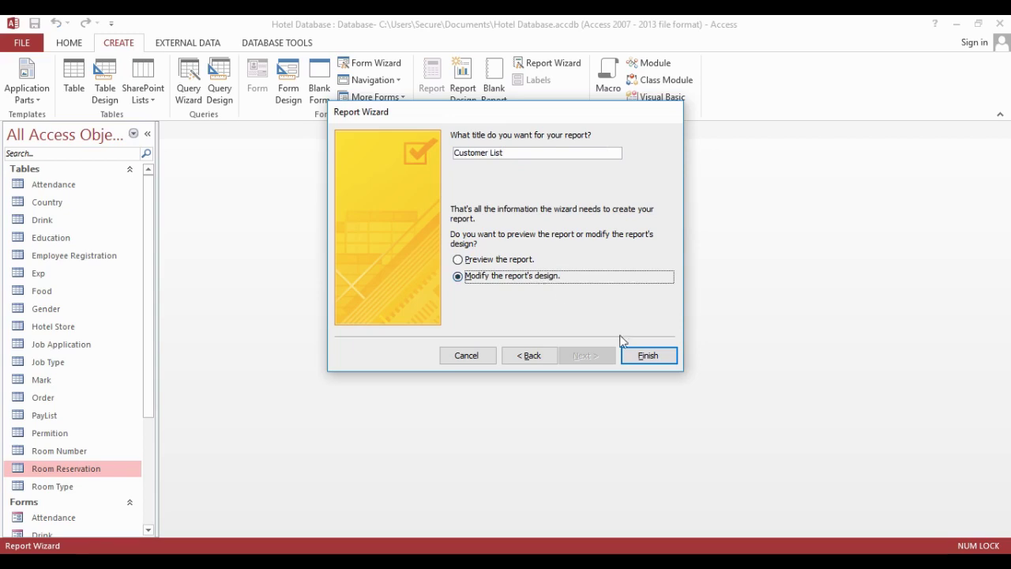
{"action": "left_click", "coordinate": [647, 355]}
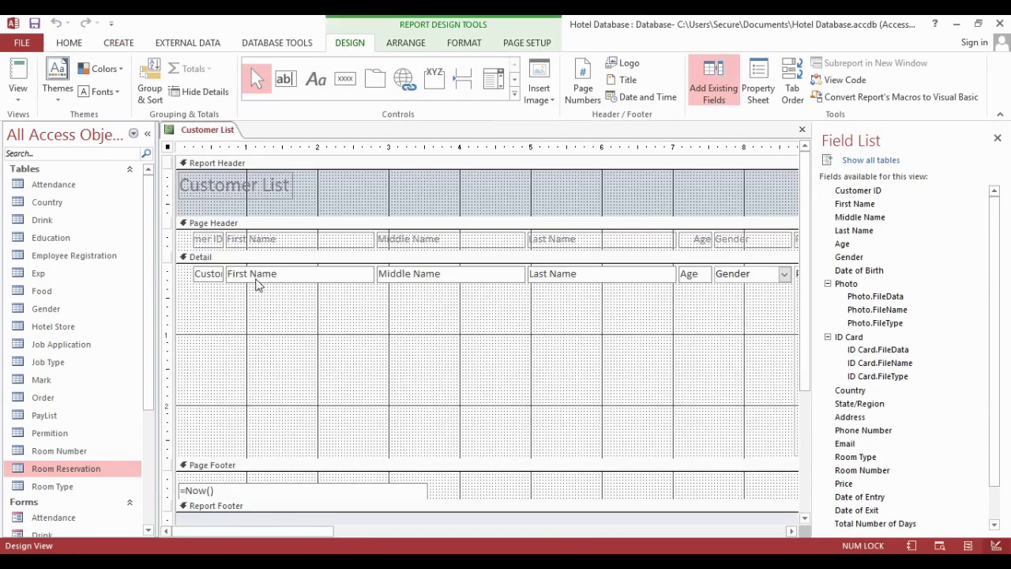
Narrow the Customer ID header label and shift it together with its text box toward the report's left edge.
{"action": "left_click", "coordinate": [292, 190]}
{"action": "left_click_drag", "start_coordinate": [303, 196], "coordinate": [793, 215]}
{"action": "left_click_drag", "start_coordinate": [642, 533], "coordinate": [188, 531]}
{"action": "left_click_drag", "start_coordinate": [207, 298], "coordinate": [184, 242]}
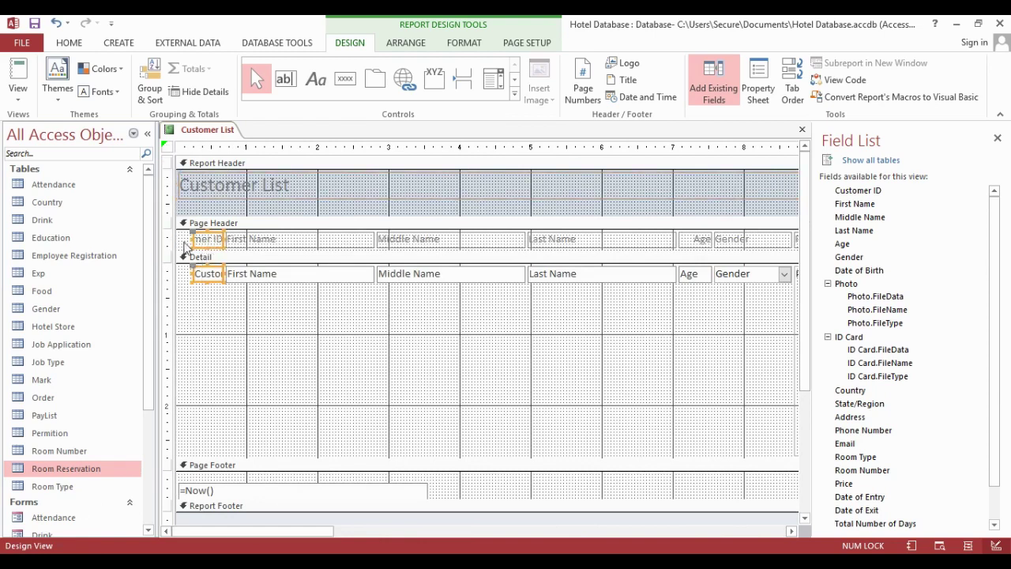
{"action": "left_click", "coordinate": [197, 256]}
{"action": "left_click", "coordinate": [202, 240]}
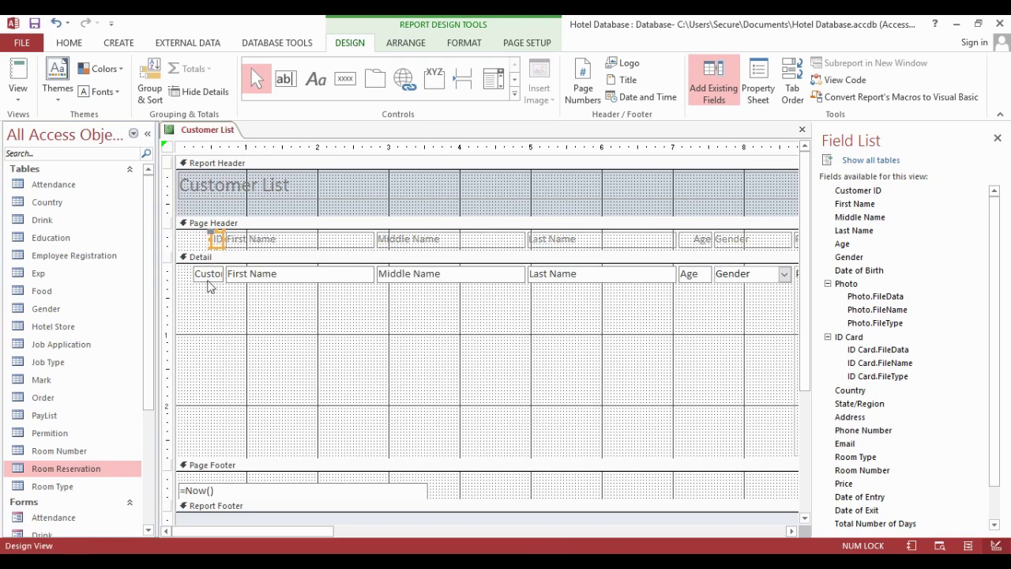
{"action": "left_click_drag", "start_coordinate": [210, 305], "coordinate": [206, 247]}
{"action": "left_click", "coordinate": [203, 273]}
{"action": "left_click", "coordinate": [209, 246], "text": "shift"}
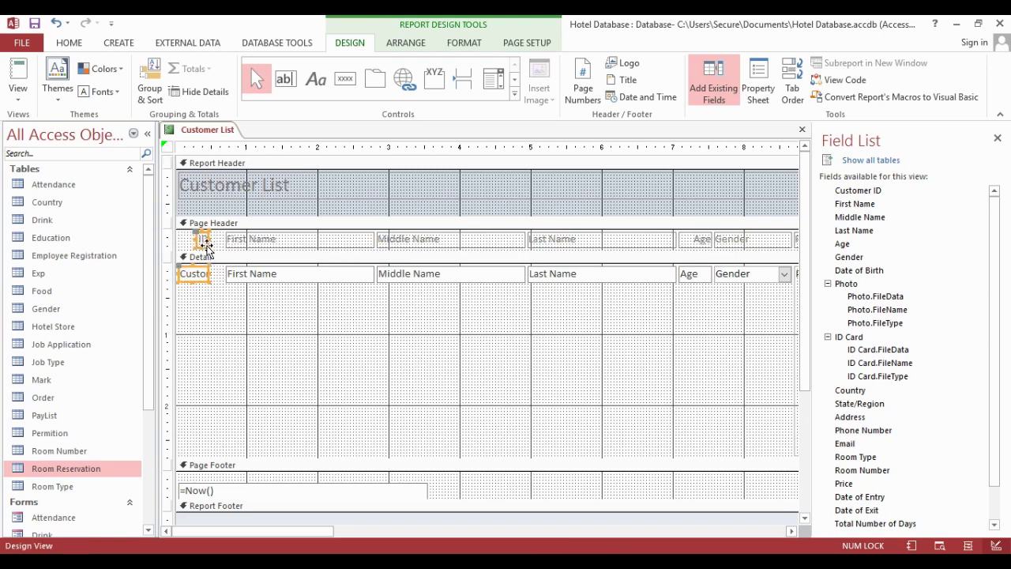
Shift the First Name, Middle Name and Last Name columns toward Customer ID and narrow each to about 1.5 inches.
{"action": "left_click_drag", "start_coordinate": [307, 324], "coordinate": [624, 242]}
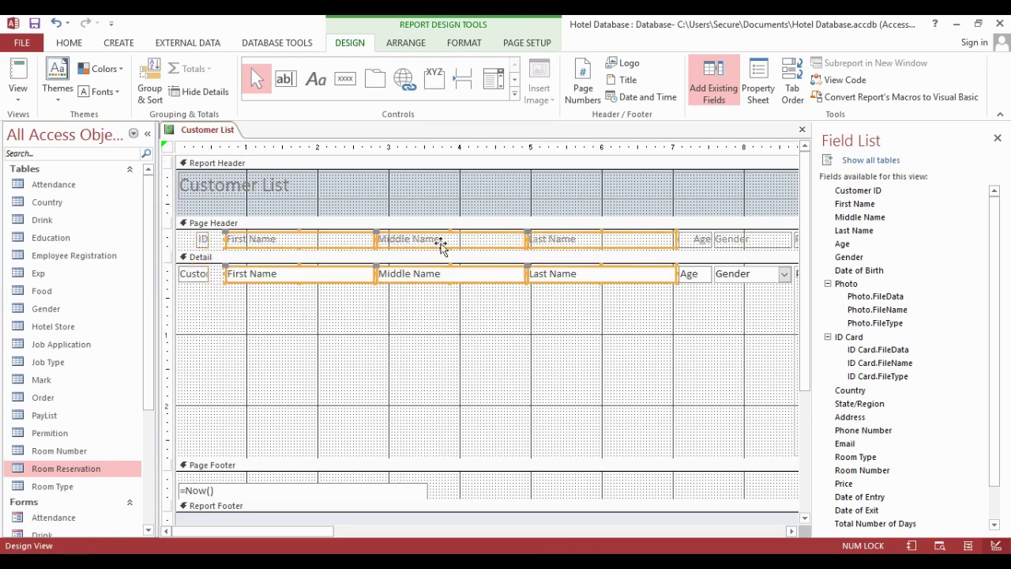
{"action": "left_click_drag", "start_coordinate": [331, 250], "coordinate": [355, 248]}
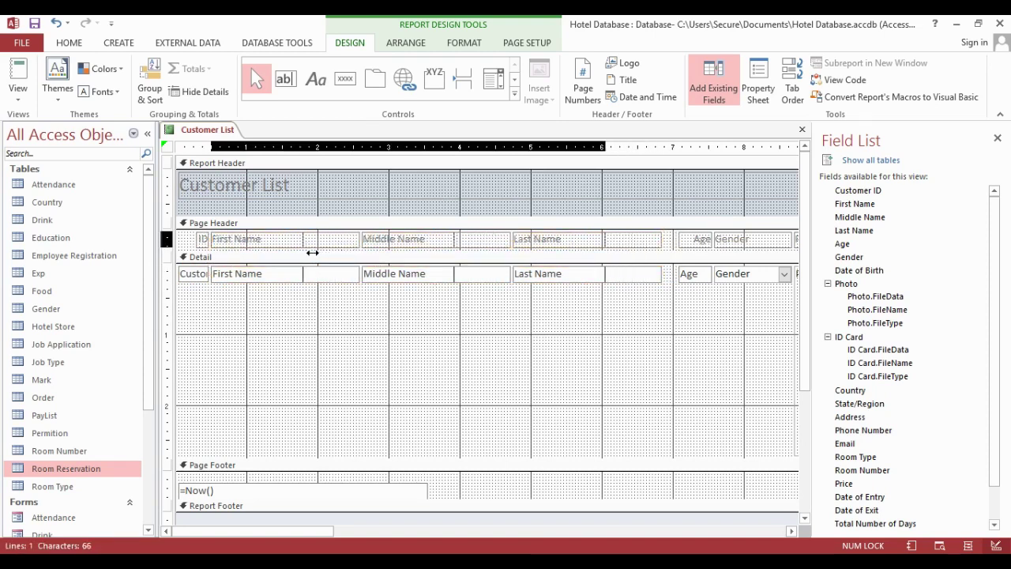
{"action": "left_click_drag", "start_coordinate": [313, 252], "coordinate": [323, 256]}
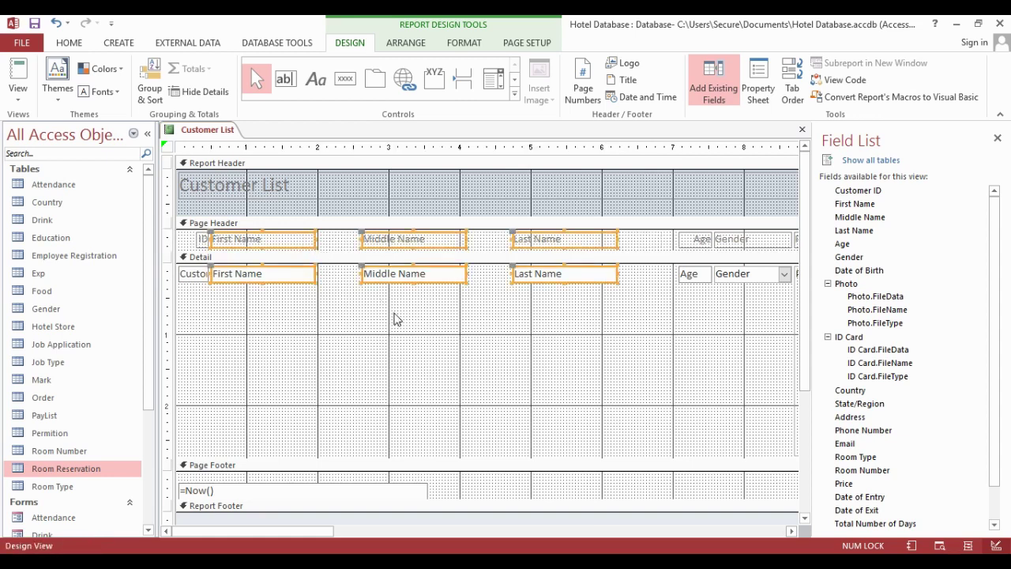
Close the gaps between the name columns by moving Middle Name beside First Name and Last Name beside Middle Name.
{"action": "left_click_drag", "start_coordinate": [394, 318], "coordinate": [512, 252]}
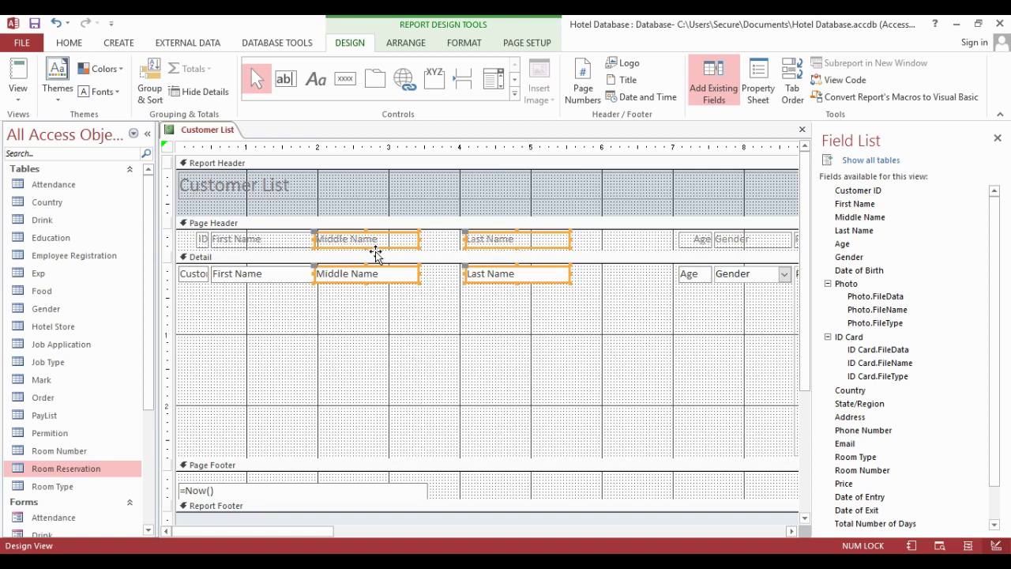
{"action": "left_click_drag", "start_coordinate": [376, 254], "coordinate": [379, 257]}
{"action": "left_click", "coordinate": [406, 316]}
{"action": "left_click_drag", "start_coordinate": [475, 321], "coordinate": [462, 249]}
{"action": "left_click", "coordinate": [512, 340]}
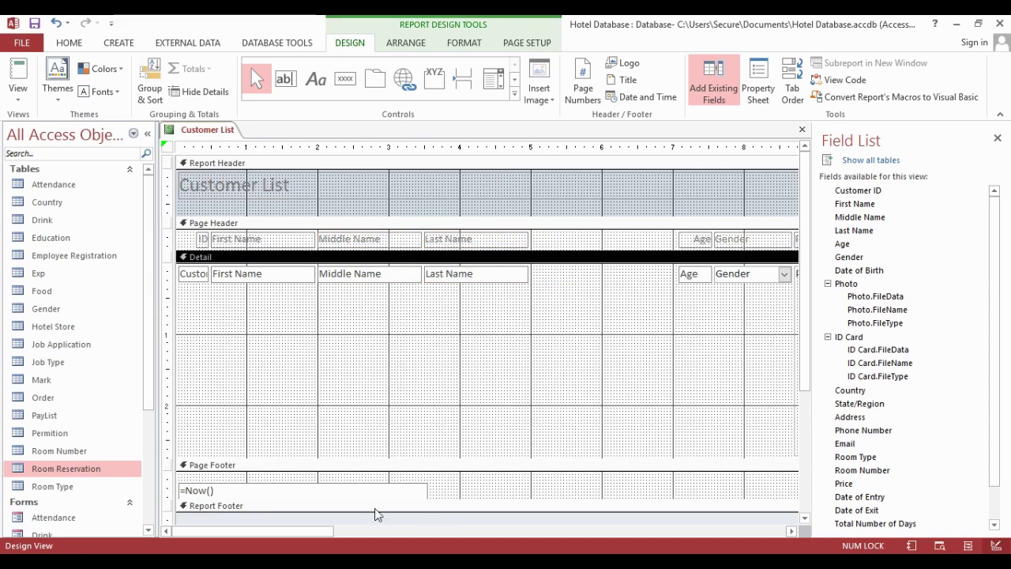
Move the Age and Gender headers and fields directly beside the Last Name column.
{"action": "left_click", "coordinate": [317, 527]}
{"action": "mouse_move", "coordinate": [318, 532]}
{"action": "left_mouse_down"}
{"action": "mouse_move", "coordinate": [484, 542]}
{"action": "mouse_move", "coordinate": [331, 532]}
{"action": "left_mouse_up"}
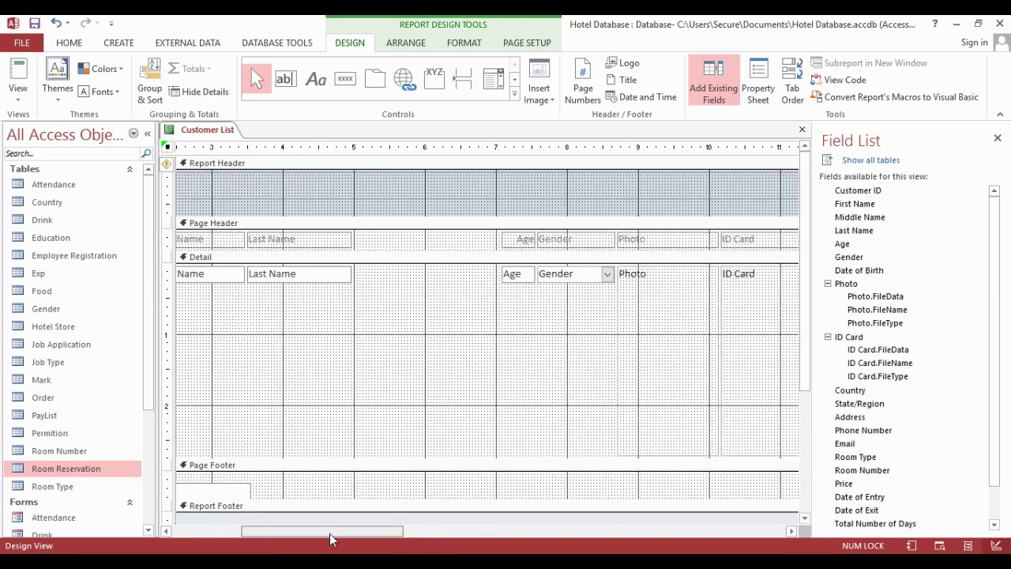
{"action": "left_click_drag", "start_coordinate": [476, 292], "coordinate": [447, 252]}
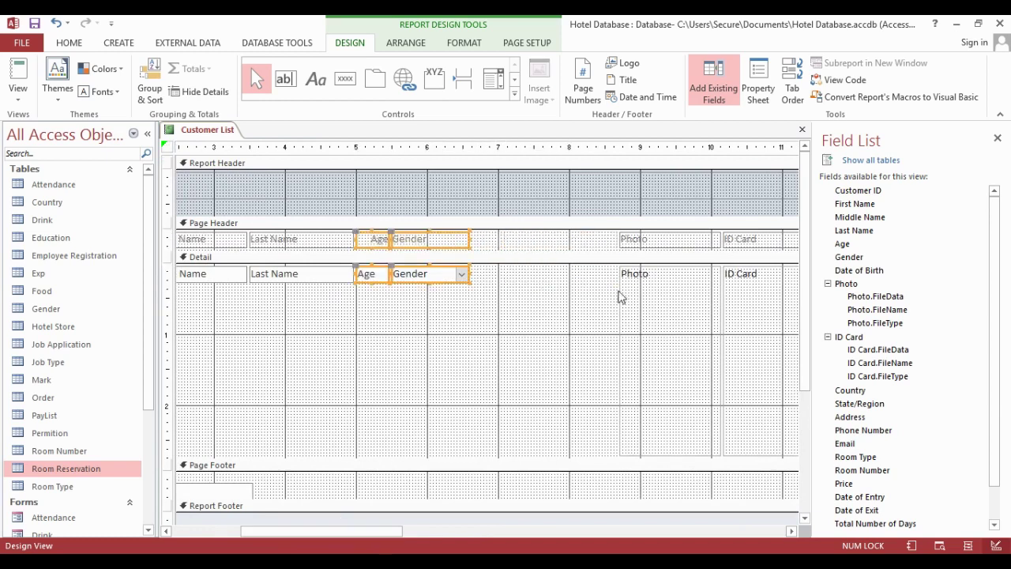
Move the Photo header label and its attachment field directly beside the Gender column.
{"action": "left_click_drag", "start_coordinate": [668, 248], "coordinate": [519, 250]}
{"action": "left_click_drag", "start_coordinate": [662, 292], "coordinate": [517, 292]}
{"action": "left_click", "coordinate": [516, 241]}
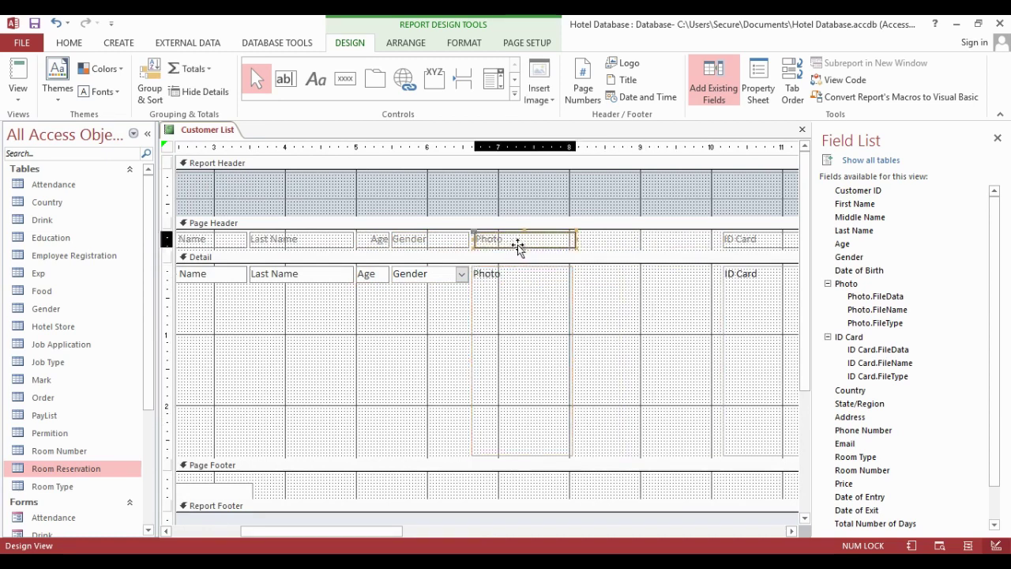
Shorten the Photo attachment field to just under 1 inch and narrow it together with its header to about 1.1 inches.
{"action": "left_click", "coordinate": [529, 448]}
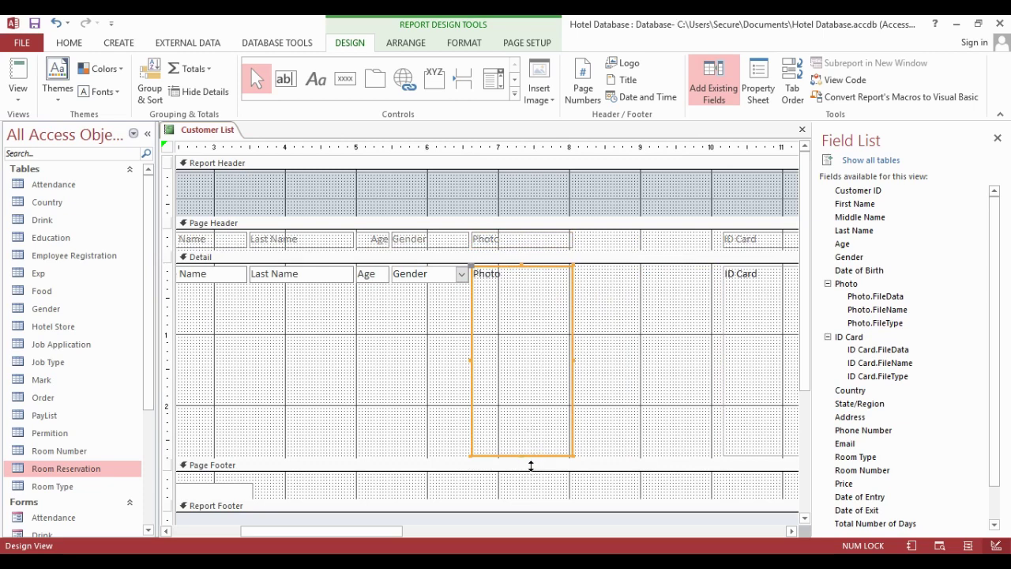
{"action": "left_click_drag", "start_coordinate": [531, 466], "coordinate": [538, 335]}
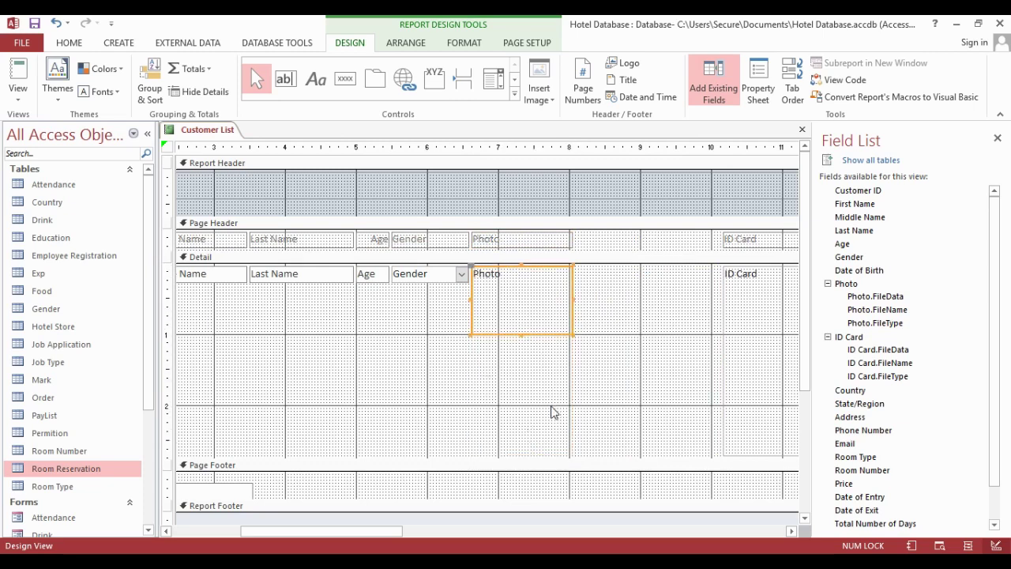
{"action": "left_click_drag", "start_coordinate": [551, 412], "coordinate": [559, 249]}
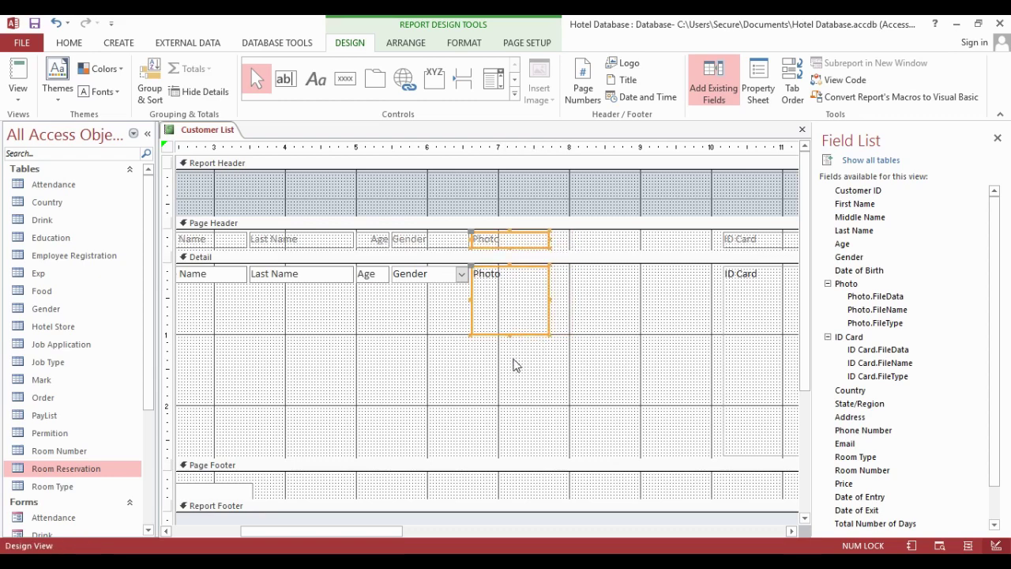
{"action": "left_click", "coordinate": [516, 335]}
{"action": "left_click_drag", "start_coordinate": [518, 338], "coordinate": [519, 332]}
Move the ID Card column beside Photo, shorten its attachment field to match and set the column about 1.9 inches wide.
{"action": "left_click_drag", "start_coordinate": [385, 539], "coordinate": [545, 537]}
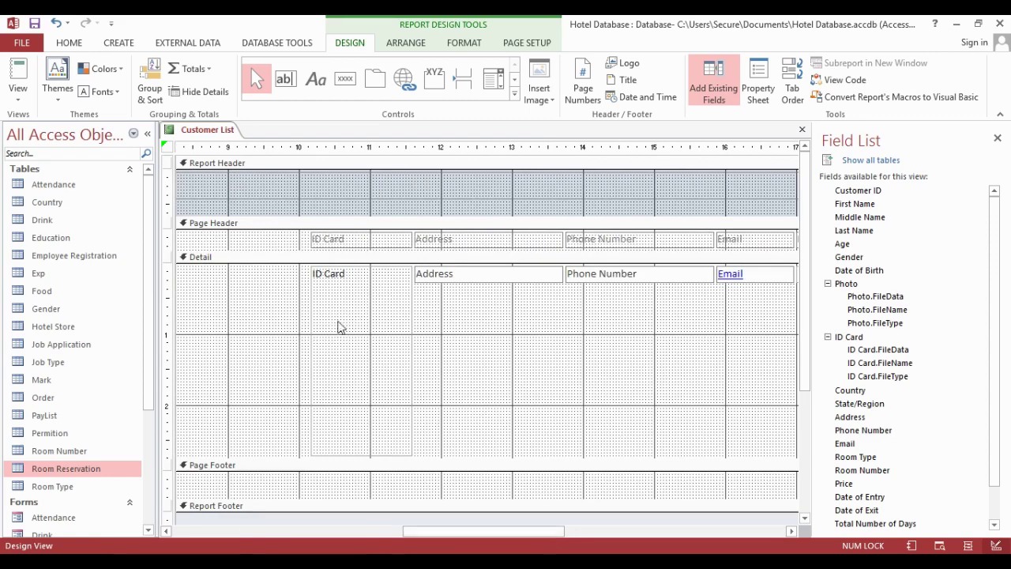
{"action": "left_click_drag", "start_coordinate": [286, 319], "coordinate": [544, 251]}
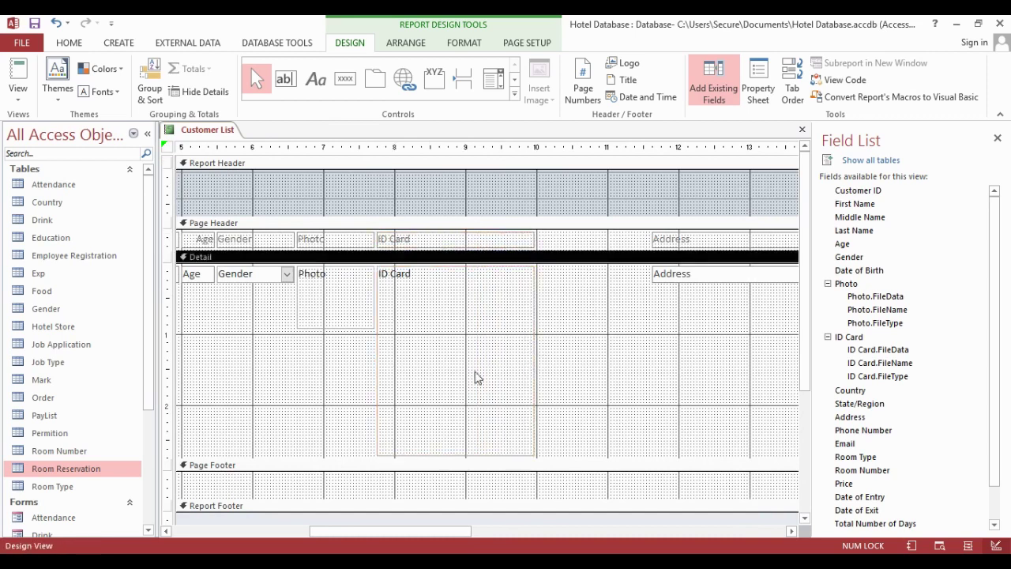
{"action": "left_click_drag", "start_coordinate": [465, 465], "coordinate": [481, 328]}
{"action": "left_click", "coordinate": [529, 362]}
{"action": "left_click_drag", "start_coordinate": [524, 386], "coordinate": [474, 265]}
{"action": "left_click_drag", "start_coordinate": [543, 250], "coordinate": [517, 253]}
{"action": "left_click", "coordinate": [510, 401]}
Move the Address, Phone Number, Email and Room Type columns together so Address sits directly beside ID Card.
{"action": "left_click_drag", "start_coordinate": [441, 531], "coordinate": [578, 536]}
{"action": "left_click", "coordinate": [345, 285]}
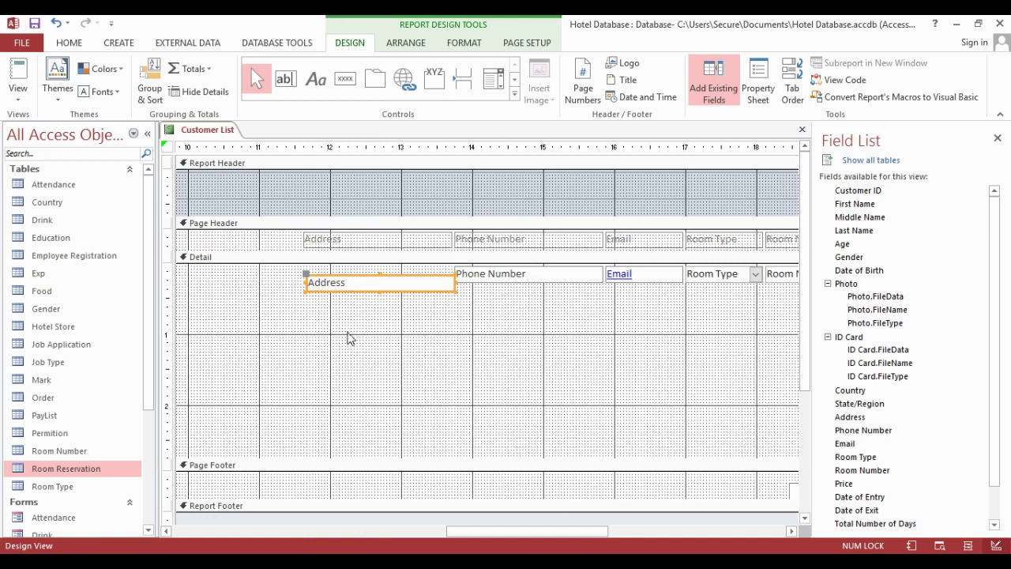
{"action": "left_click_drag", "start_coordinate": [345, 326], "coordinate": [734, 243]}
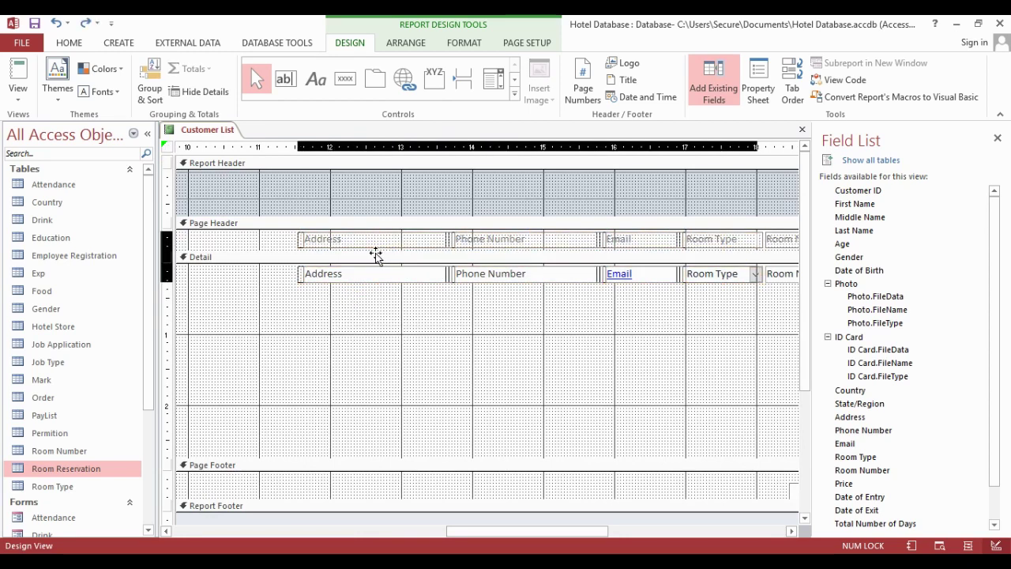
{"action": "left_click_drag", "start_coordinate": [376, 255], "coordinate": [584, 255]}
{"action": "left_click", "coordinate": [565, 340]}
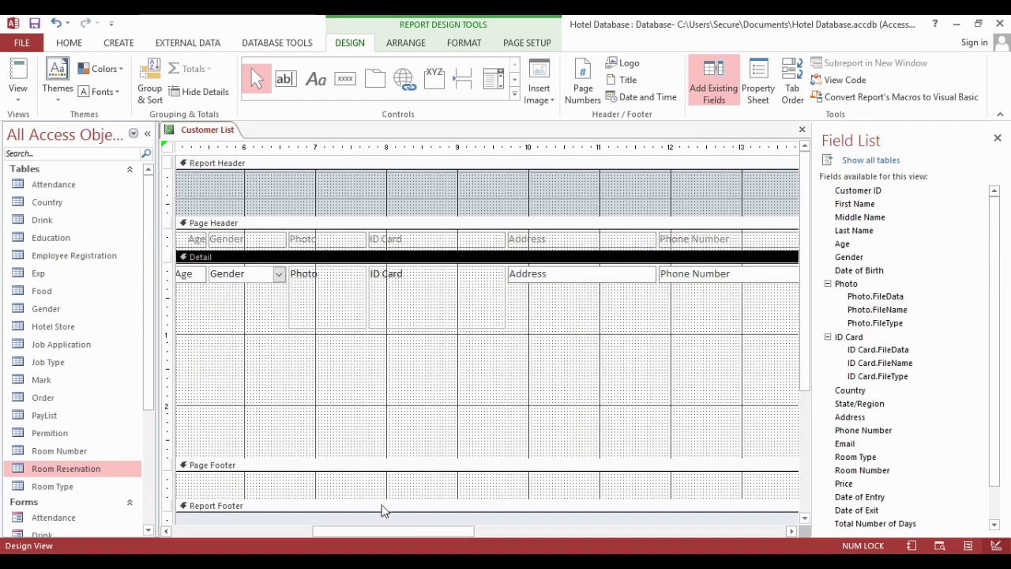
Narrow the Address and Phone Number columns and adjust the Email column so these fields sit side by side without gaps.
{"action": "left_click_drag", "start_coordinate": [387, 531], "coordinate": [533, 537]}
{"action": "left_click_drag", "start_coordinate": [268, 323], "coordinate": [438, 249]}
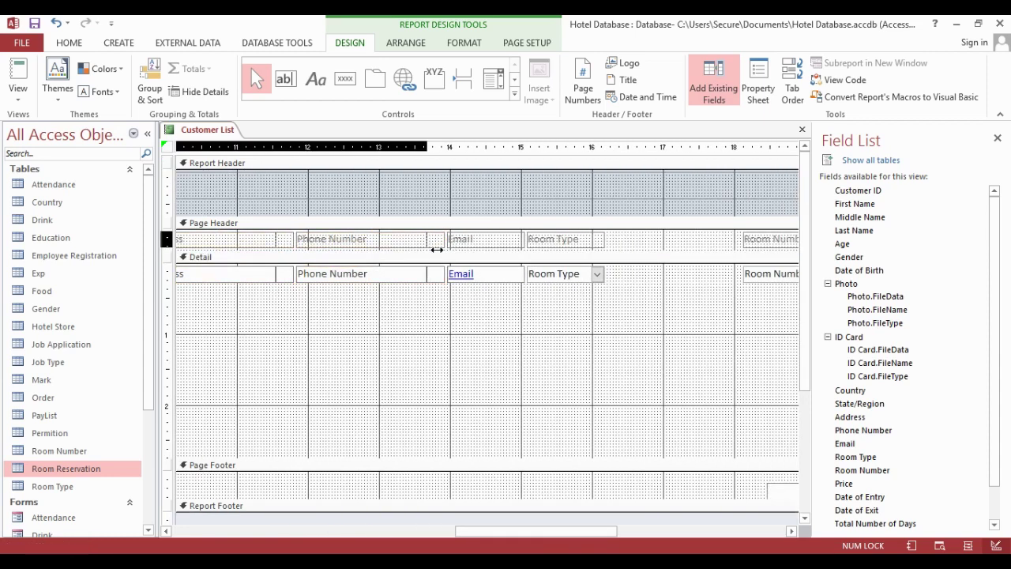
{"action": "mouse_move", "coordinate": [404, 345]}
{"action": "left_mouse_down"}
{"action": "mouse_move", "coordinate": [383, 242]}
{"action": "mouse_move", "coordinate": [365, 245]}
{"action": "mouse_move", "coordinate": [469, 242]}
{"action": "mouse_move", "coordinate": [412, 250]}
{"action": "left_mouse_up"}
{"action": "left_click", "coordinate": [563, 316]}
Move Room Number directly beside Room Type and bring Total Number of Days beside it.
{"action": "left_click_drag", "start_coordinate": [473, 531], "coordinate": [654, 531]}
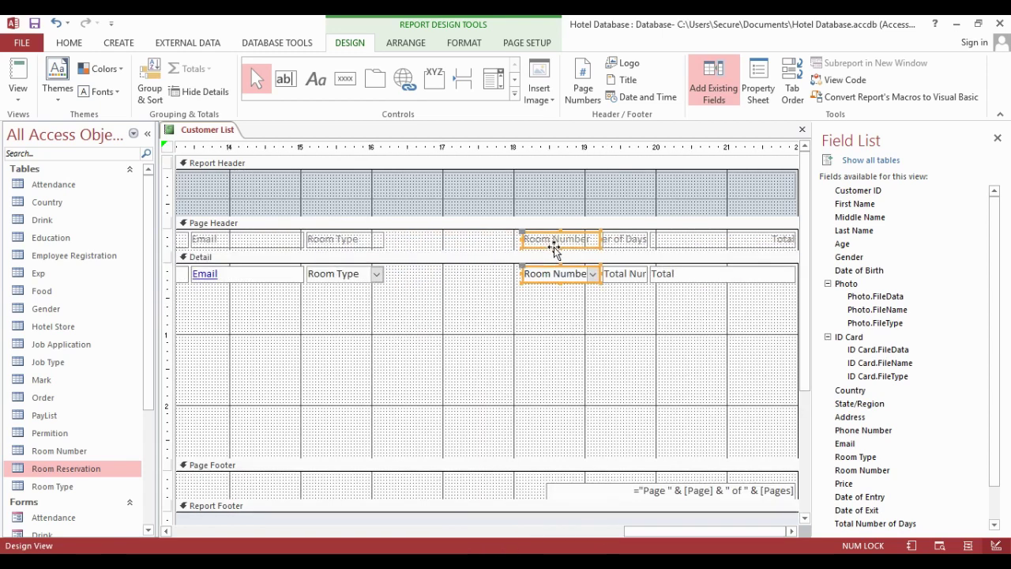
{"action": "left_click_drag", "start_coordinate": [554, 246], "coordinate": [456, 253]}
{"action": "left_click_drag", "start_coordinate": [606, 330], "coordinate": [376, 241]}
Narrow the Total Number of Days header label to its text box's width so it no longer overlaps Room Number.
{"action": "double_click", "coordinate": [482, 240]}
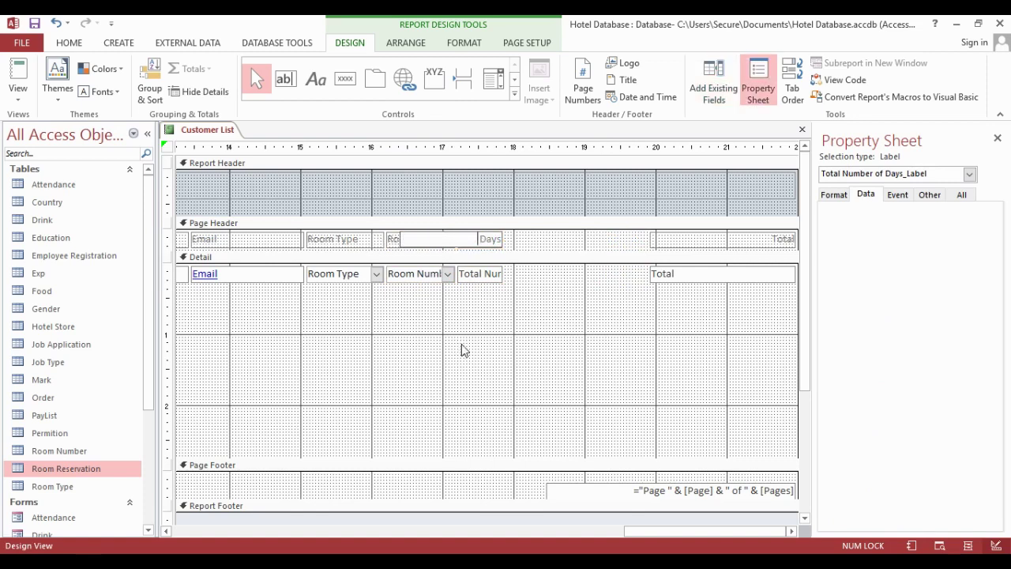
{"action": "left_click", "coordinate": [532, 336]}
{"action": "left_click", "coordinate": [473, 244]}
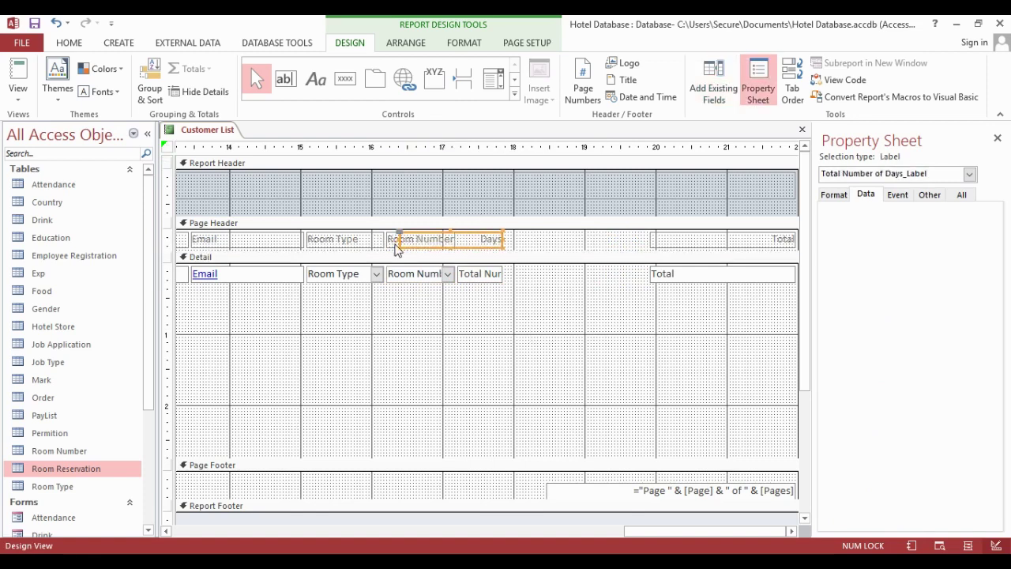
{"action": "left_click_drag", "start_coordinate": [401, 250], "coordinate": [462, 254]}
{"action": "left_click", "coordinate": [487, 323]}
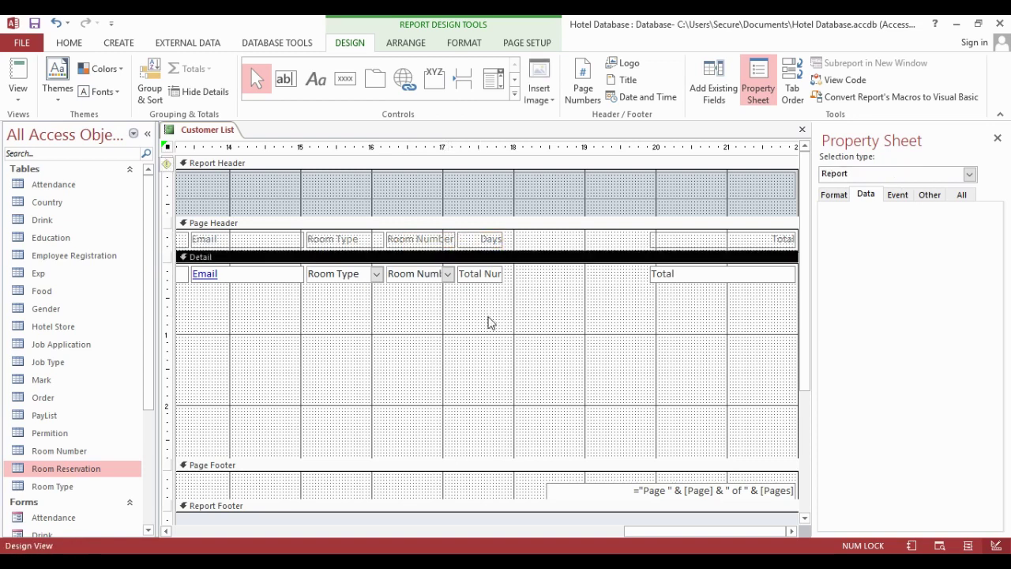
Move the Total column beside Total Number of Days and narrow it so it ends at about 19 inches.
{"action": "left_click_drag", "start_coordinate": [686, 343], "coordinate": [730, 240]}
{"action": "left_click_drag", "start_coordinate": [731, 240], "coordinate": [593, 245]}
{"action": "left_click_drag", "start_coordinate": [660, 247], "coordinate": [592, 249]}
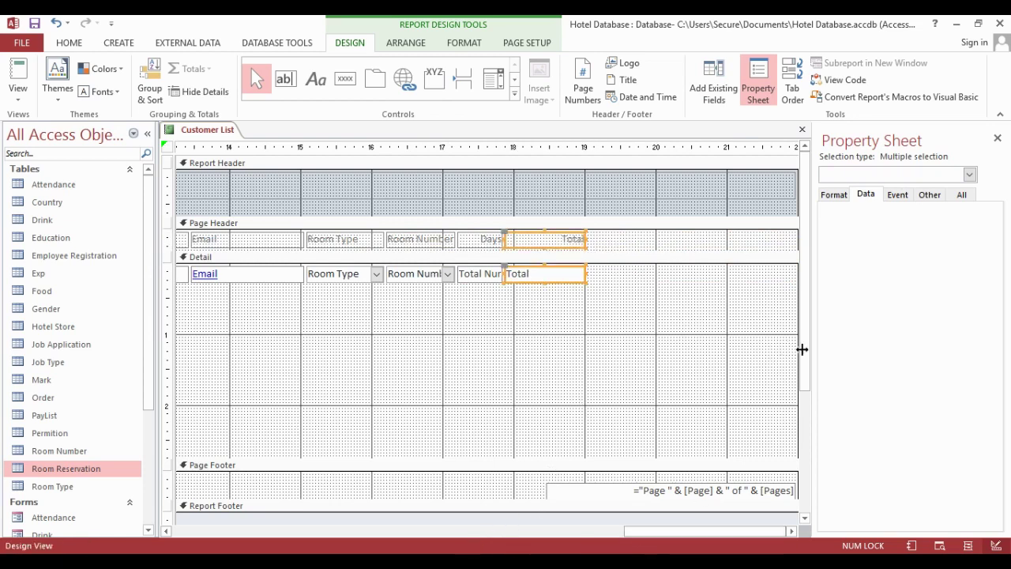
Shorten the empty label in the report header to end near 19 inches and try to reduce the report's width to match.
{"action": "left_click_drag", "start_coordinate": [801, 349], "coordinate": [594, 356]}
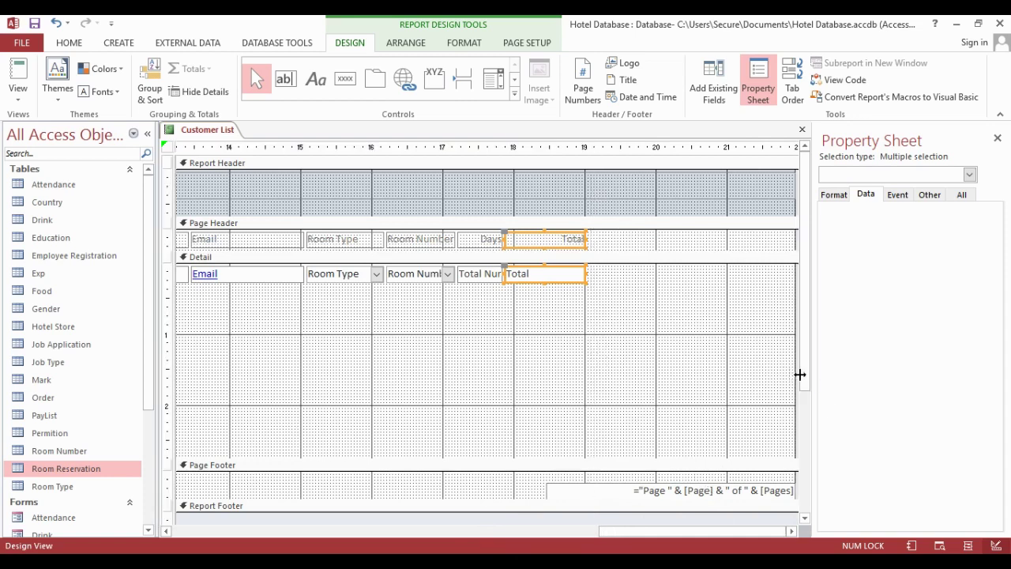
{"action": "left_click_drag", "start_coordinate": [800, 374], "coordinate": [608, 363]}
{"action": "left_click", "coordinate": [750, 199]}
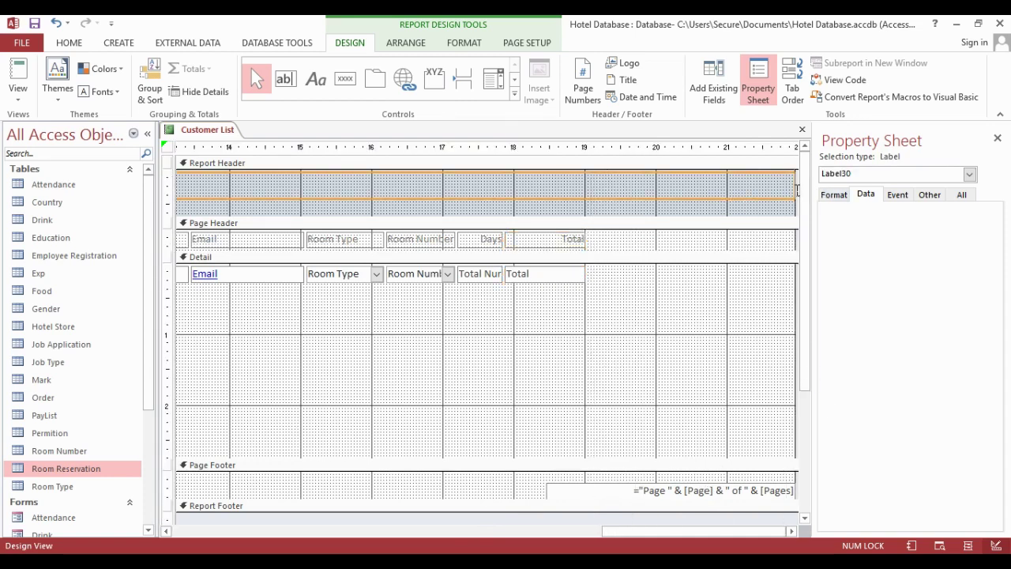
{"action": "left_click_drag", "start_coordinate": [807, 195], "coordinate": [605, 223]}
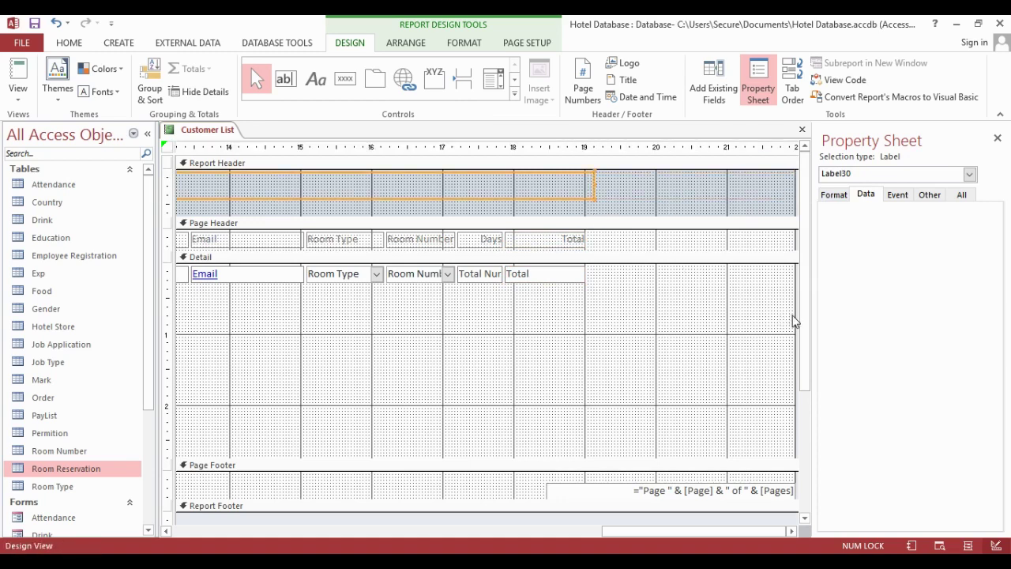
{"action": "left_click_drag", "start_coordinate": [801, 320], "coordinate": [577, 320]}
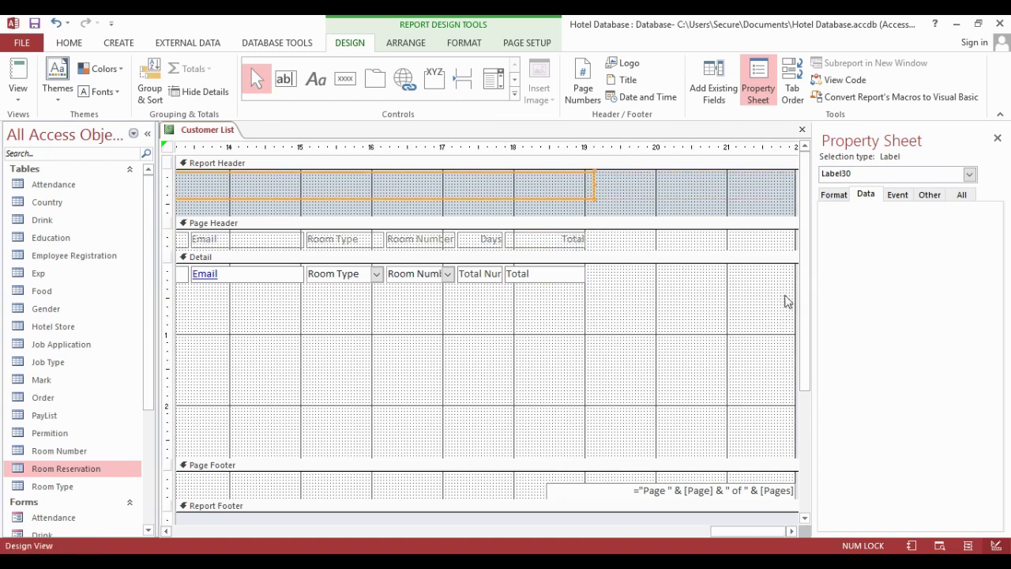
{"action": "left_click_drag", "start_coordinate": [800, 300], "coordinate": [600, 300]}
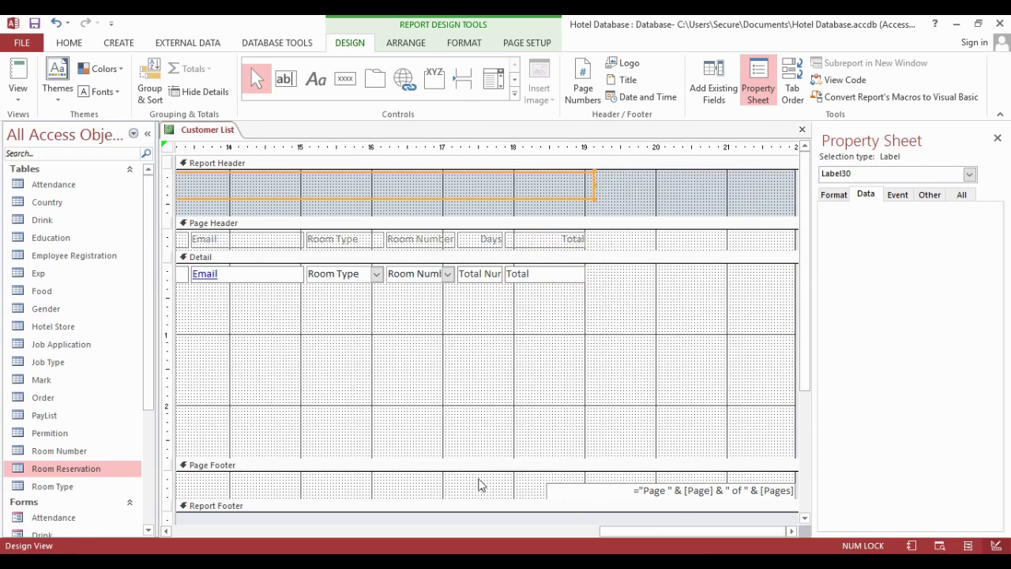
Move the page number text box in the page footer inward and narrow the report to about 19 inches.
{"action": "left_click_drag", "start_coordinate": [478, 481], "coordinate": [732, 503]}
{"action": "double_click", "coordinate": [683, 490]}
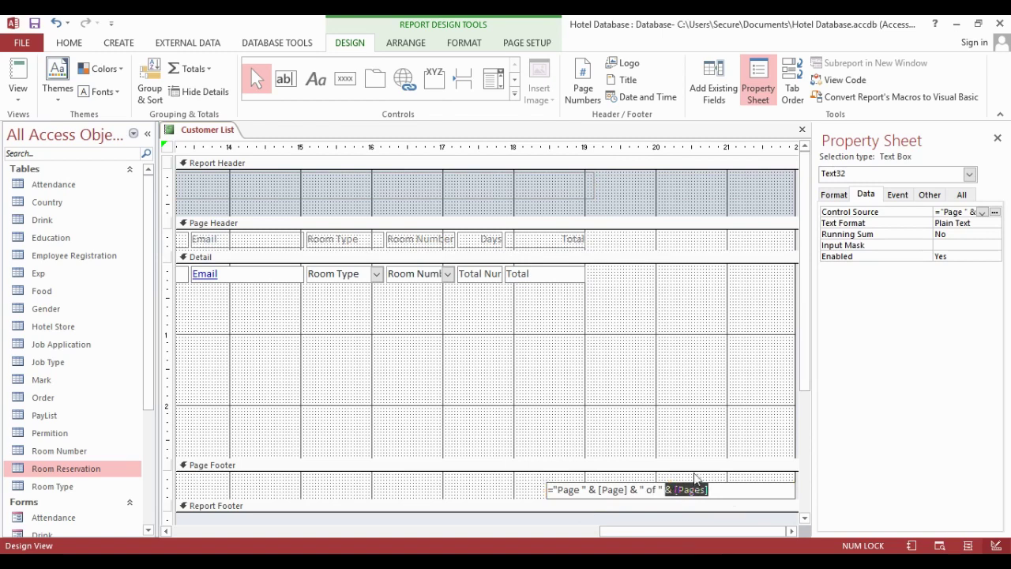
{"action": "left_click", "coordinate": [695, 476]}
{"action": "left_click_drag", "start_coordinate": [636, 494], "coordinate": [493, 473]}
{"action": "left_click", "coordinate": [702, 375]}
{"action": "left_click_drag", "start_coordinate": [797, 352], "coordinate": [605, 352]}
{"action": "left_click", "coordinate": [666, 354]}
Centre the Customer List title in its report header label and set its font to Algerian.
{"action": "left_click_drag", "start_coordinate": [643, 532], "coordinate": [182, 537]}
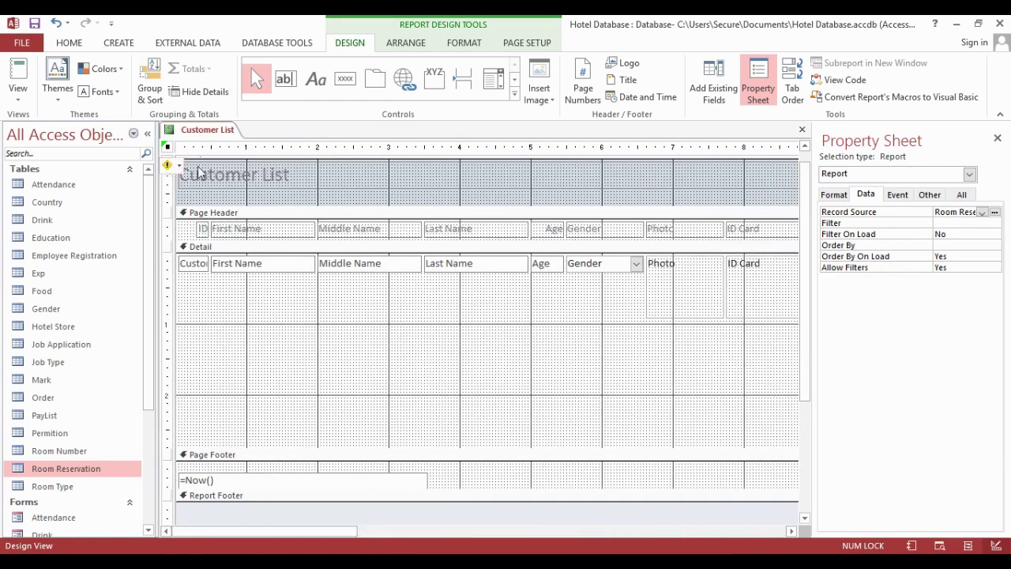
{"action": "right_click", "coordinate": [205, 127]}
{"action": "key", "text": "Escape"}
{"action": "left_click", "coordinate": [272, 175]}
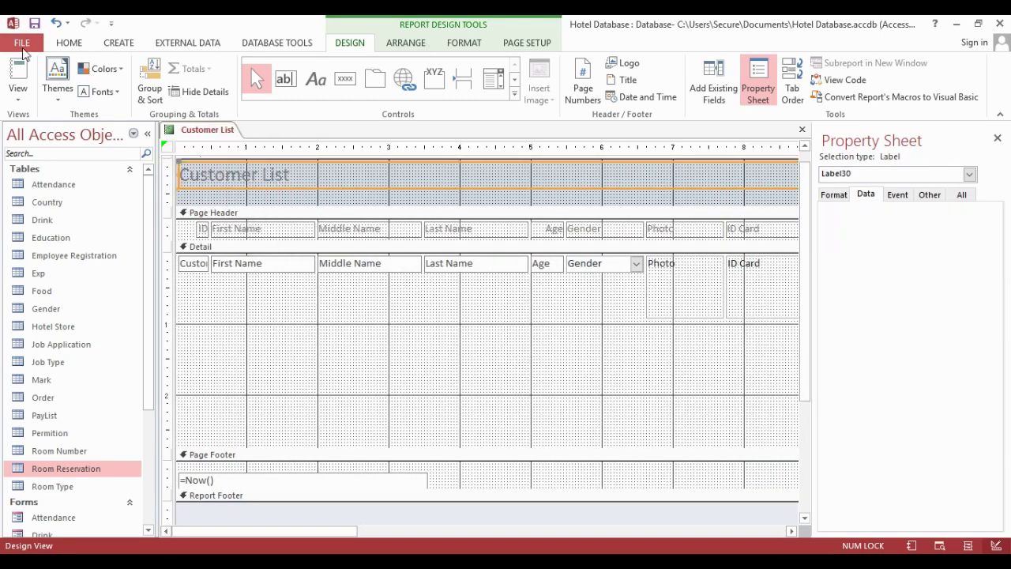
{"action": "left_click", "coordinate": [75, 42]}
{"action": "left_click", "coordinate": [734, 91]}
{"action": "left_click", "coordinate": [640, 71]}
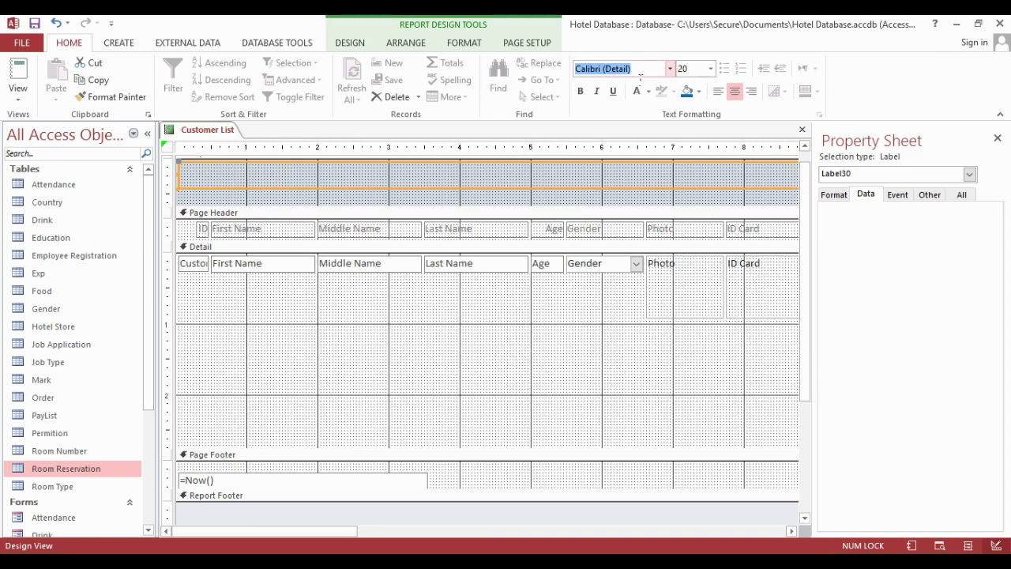
Set the Customer List title to size 26 and give it white text on a blue background.
{"action": "left_click", "coordinate": [711, 70]}
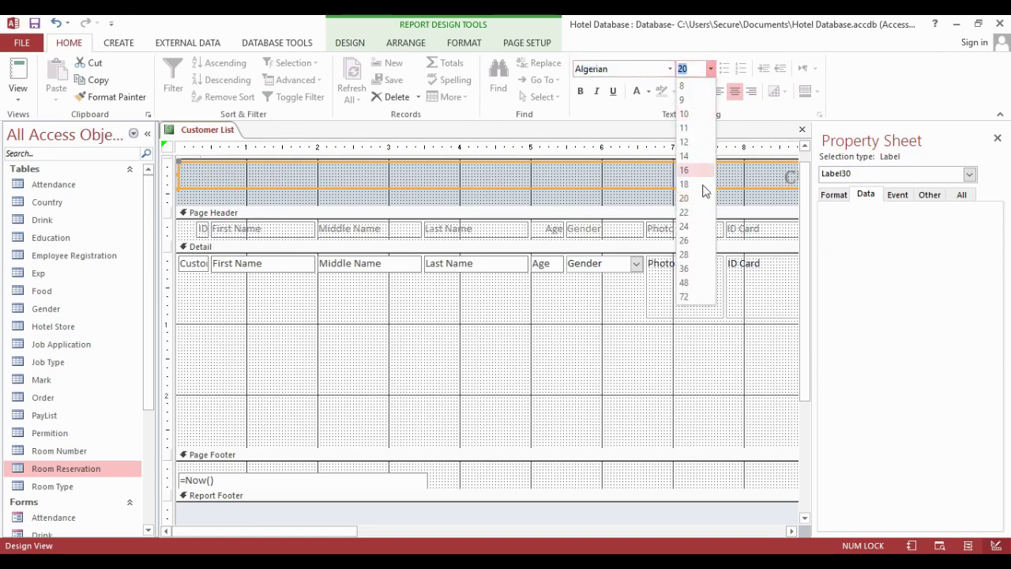
{"action": "left_click", "coordinate": [700, 240]}
{"action": "left_click", "coordinate": [648, 92]}
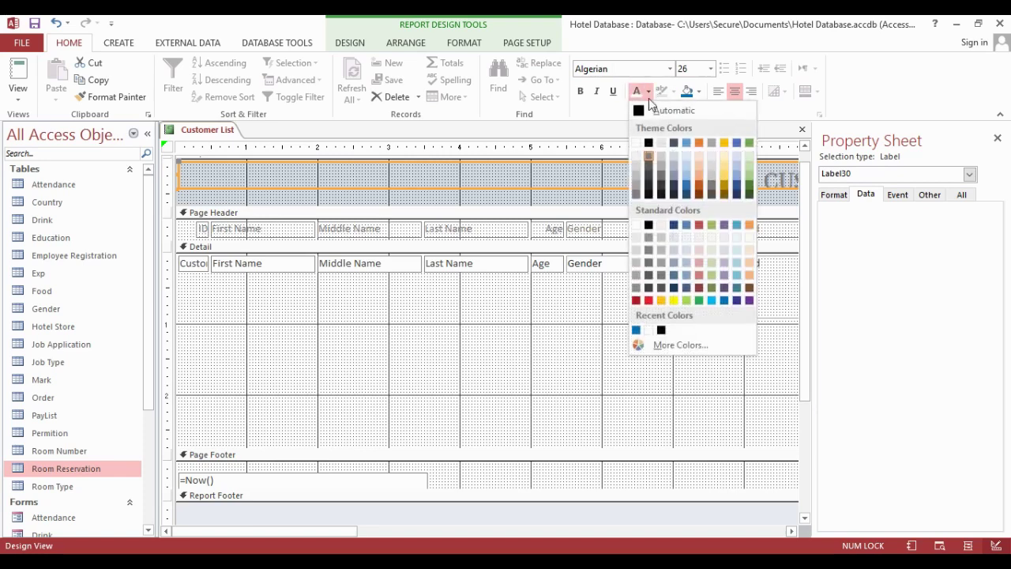
{"action": "left_click", "coordinate": [646, 140]}
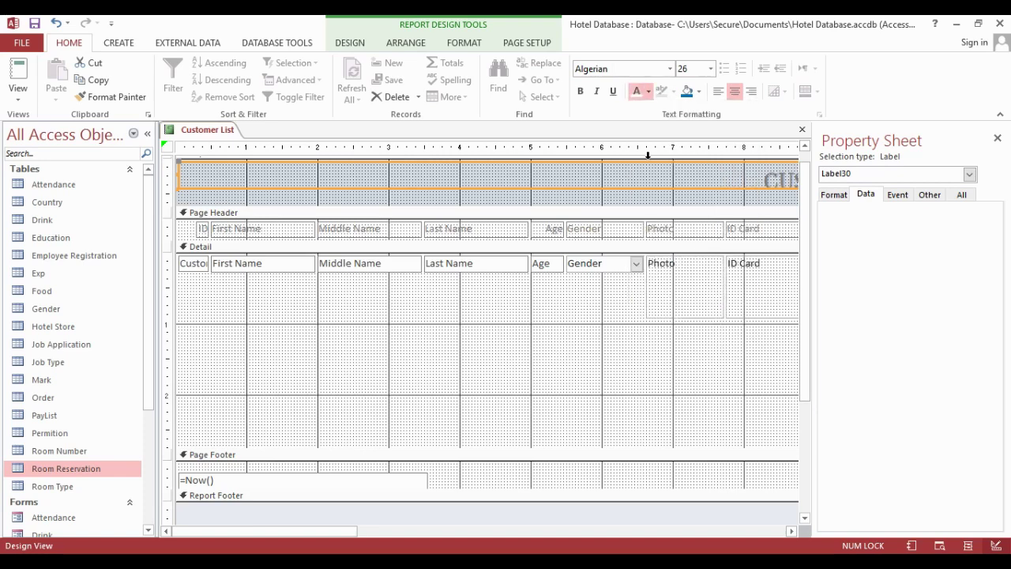
{"action": "left_click", "coordinate": [686, 92]}
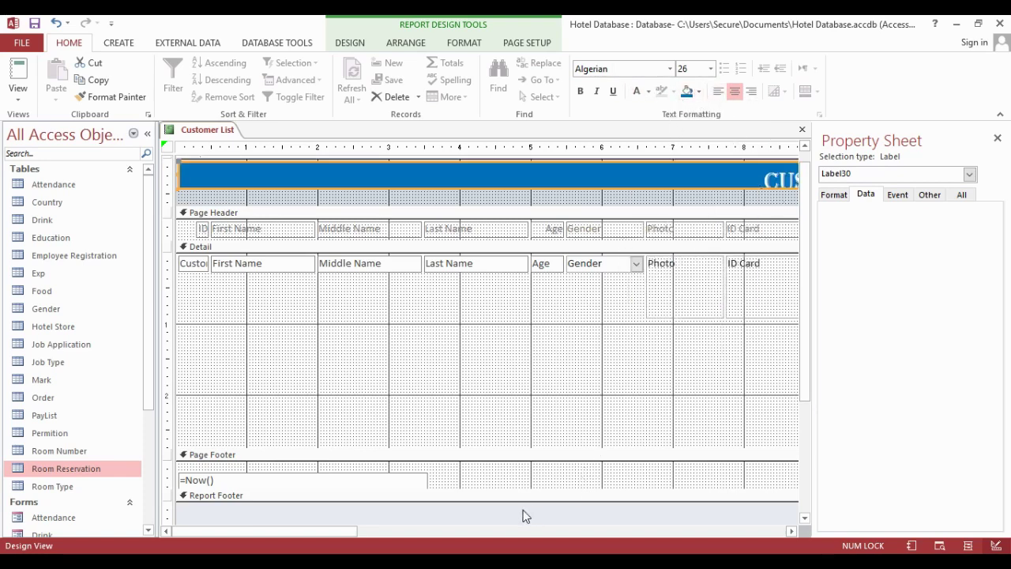
Increase the title label's height so the Customer List text fits, and close the report with its changes saved.
{"action": "left_click_drag", "start_coordinate": [340, 530], "coordinate": [536, 531]}
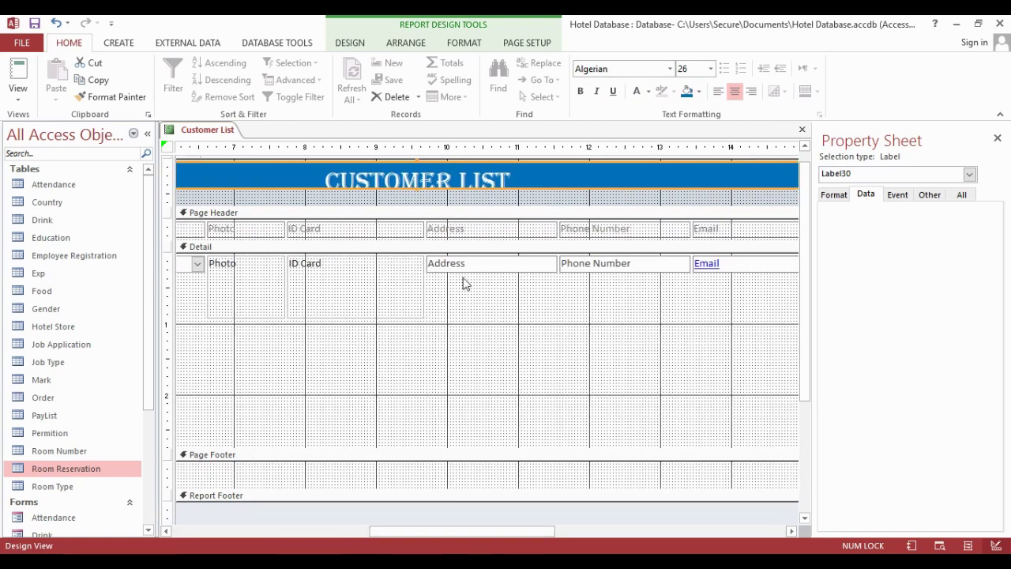
{"action": "mouse_move", "coordinate": [426, 199]}
{"action": "left_mouse_down"}
{"action": "mouse_move", "coordinate": [429, 212]}
{"action": "mouse_move", "coordinate": [431, 201]}
{"action": "left_mouse_up"}
{"action": "right_click", "coordinate": [209, 130]}
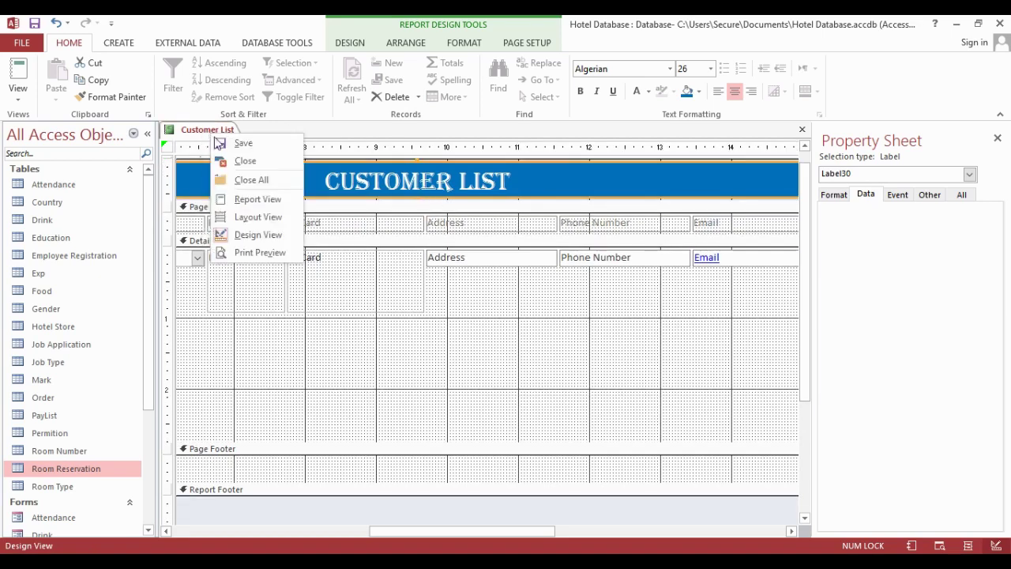
{"action": "left_click", "coordinate": [249, 165]}
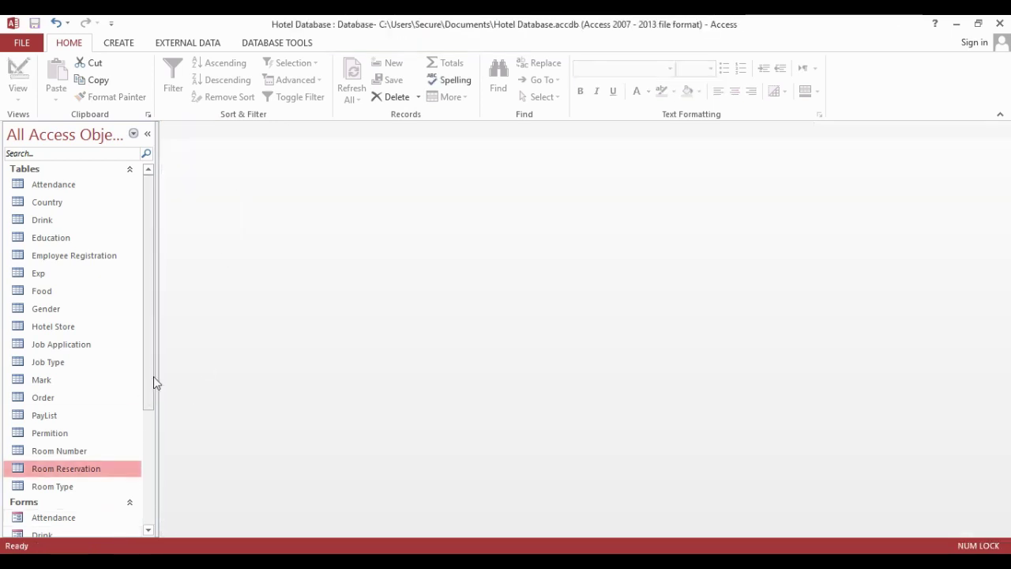
Open the Customer List report, examine its columns and header across the full width, and close it.
{"action": "left_click_drag", "start_coordinate": [150, 393], "coordinate": [145, 530]}
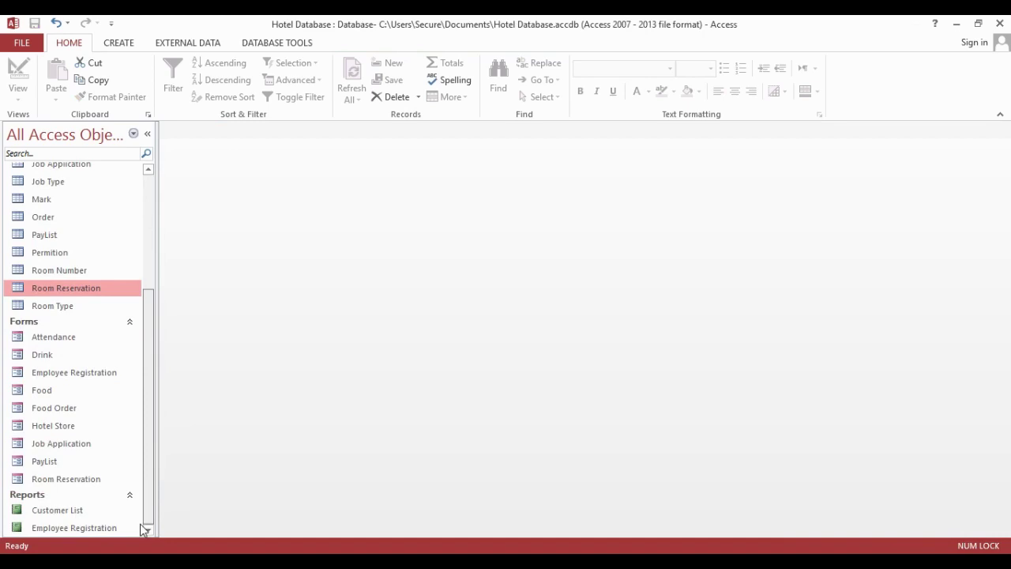
{"action": "left_click", "coordinate": [100, 515]}
{"action": "double_click", "coordinate": [99, 515]}
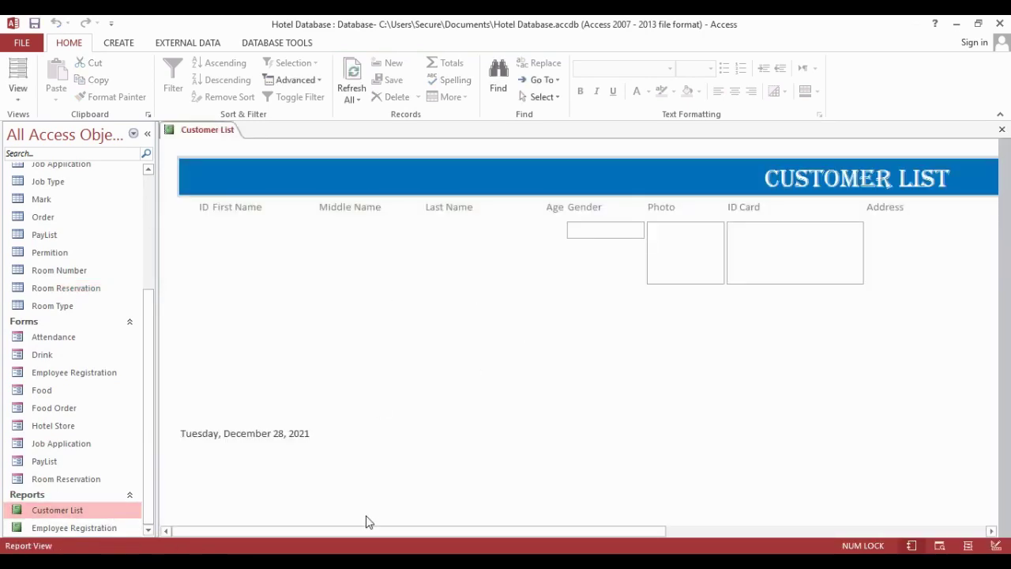
{"action": "left_click_drag", "start_coordinate": [372, 530], "coordinate": [782, 540]}
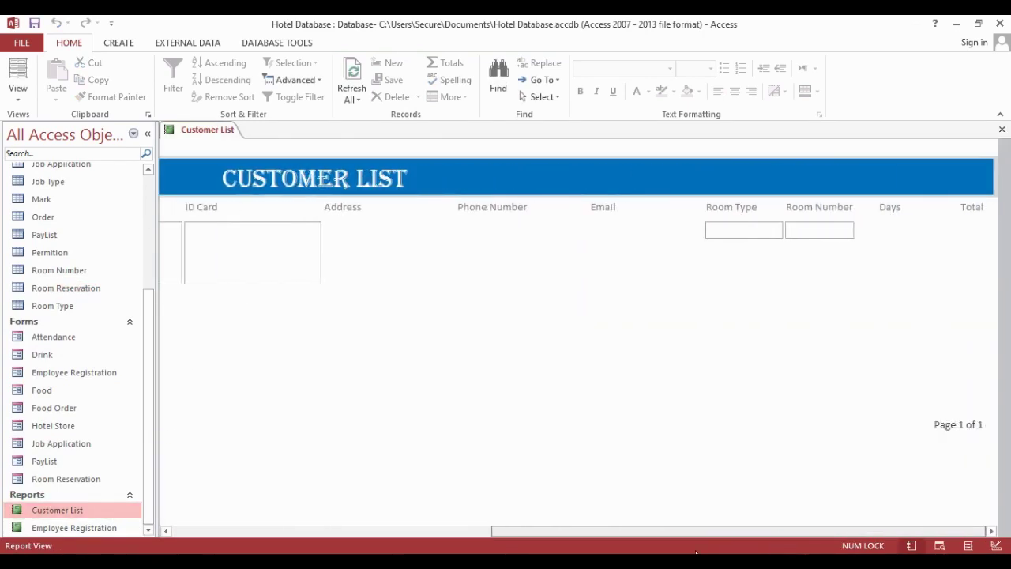
{"action": "left_click_drag", "start_coordinate": [695, 551], "coordinate": [318, 533]}
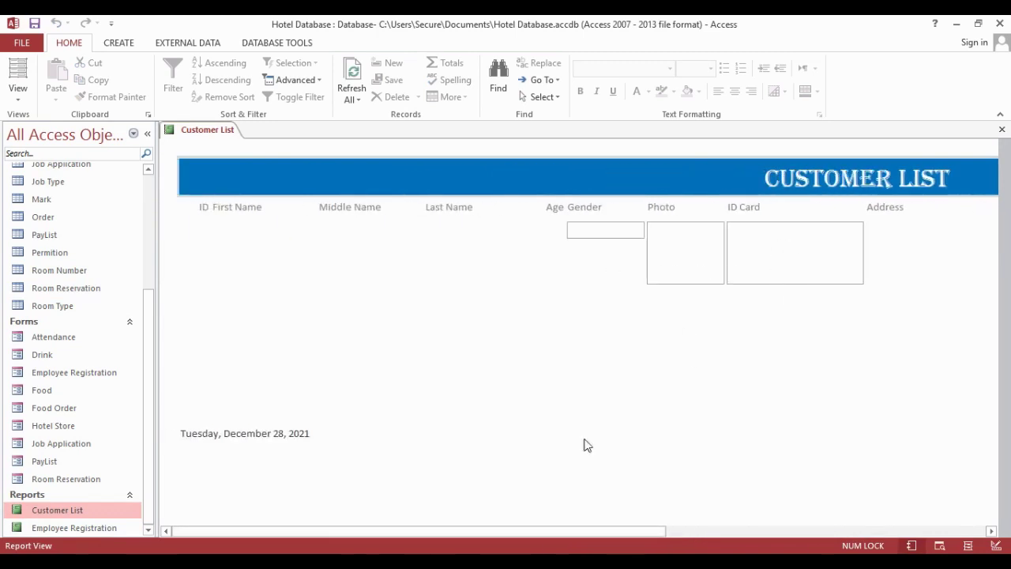
{"action": "right_click", "coordinate": [209, 128]}
{"action": "left_click", "coordinate": [237, 155]}
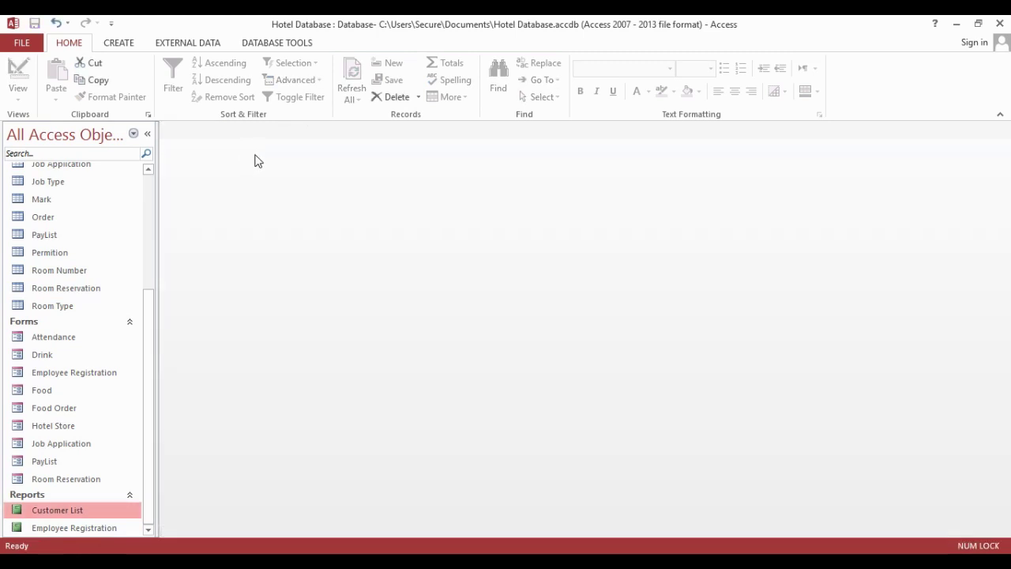
Start the Report Wizard for the Food table and include all of its fields.
{"action": "left_click_drag", "start_coordinate": [152, 320], "coordinate": [126, 112]}
{"action": "left_click", "coordinate": [118, 43]}
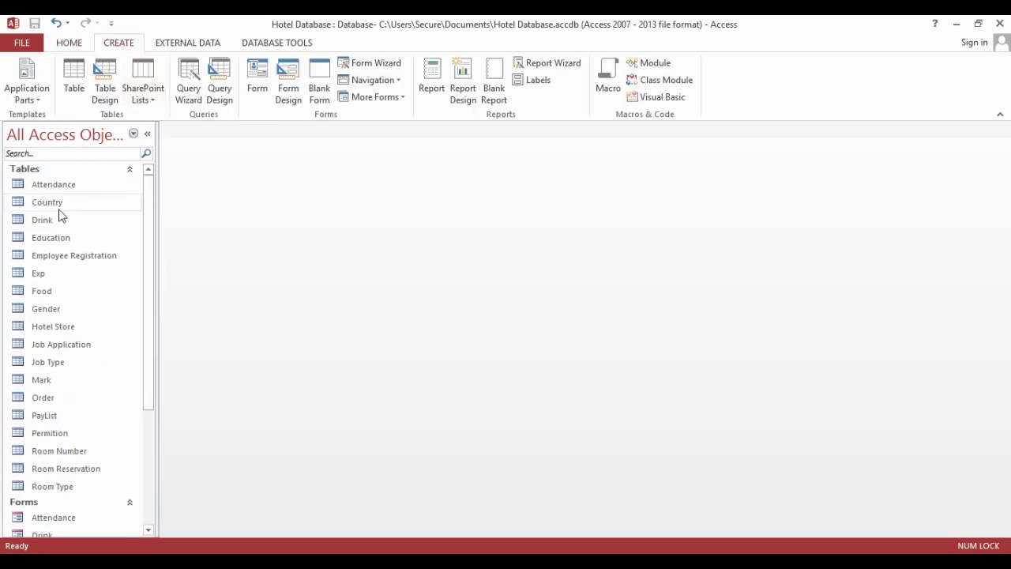
{"action": "left_click", "coordinate": [51, 291]}
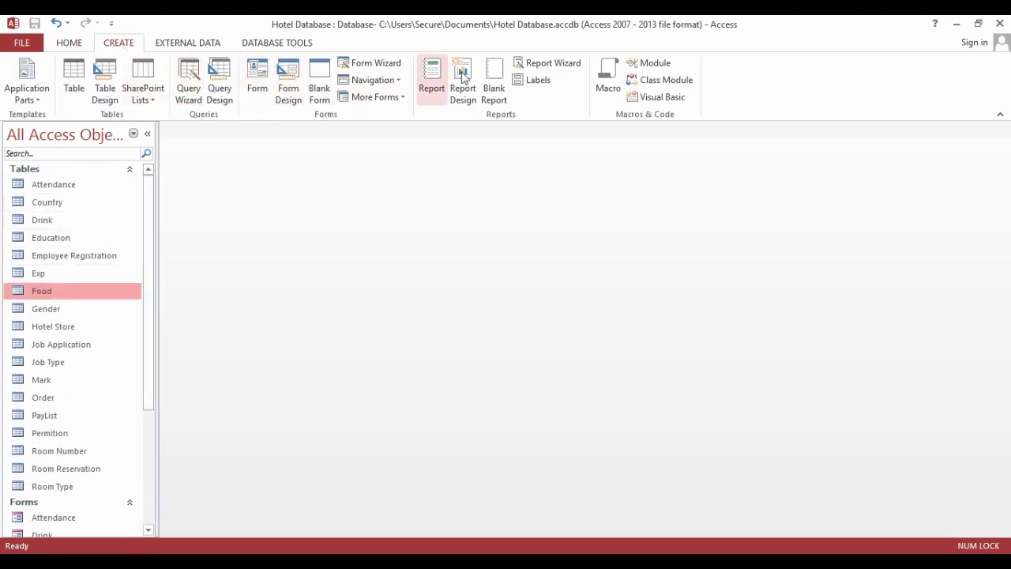
{"action": "left_click", "coordinate": [537, 63]}
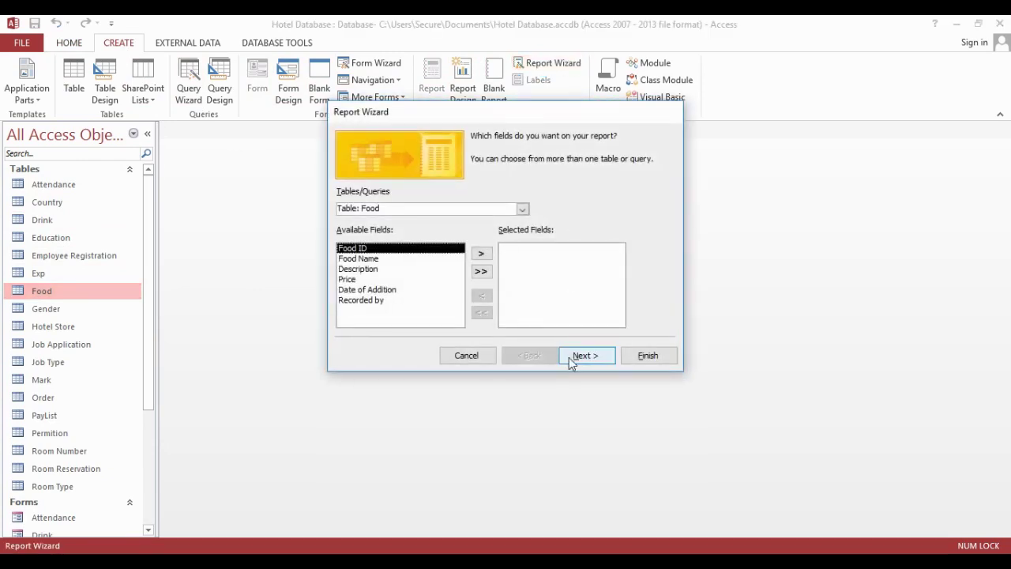
{"action": "left_click", "coordinate": [480, 271]}
Create the report without grouping, in tabular portrait layout, titled Food List, and open it for design changes.
{"action": "left_click", "coordinate": [588, 355]}
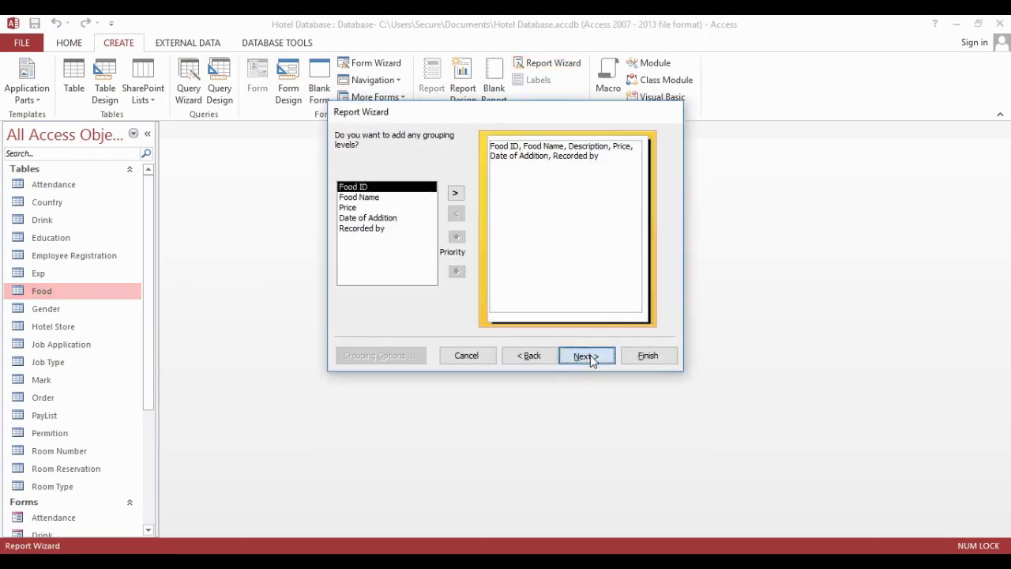
{"action": "left_click", "coordinate": [588, 355]}
{"action": "left_click", "coordinate": [588, 356]}
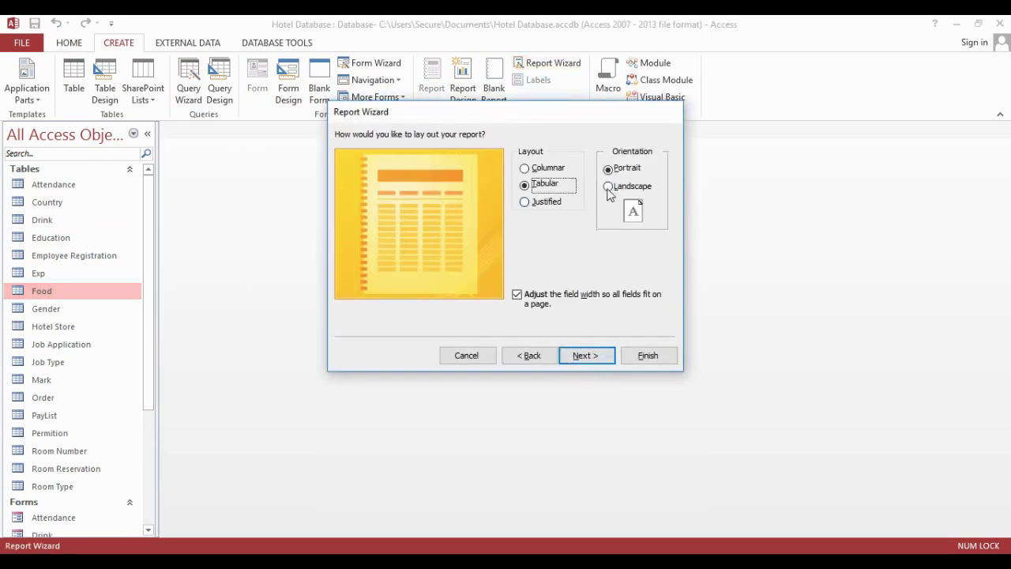
{"action": "left_click", "coordinate": [594, 355]}
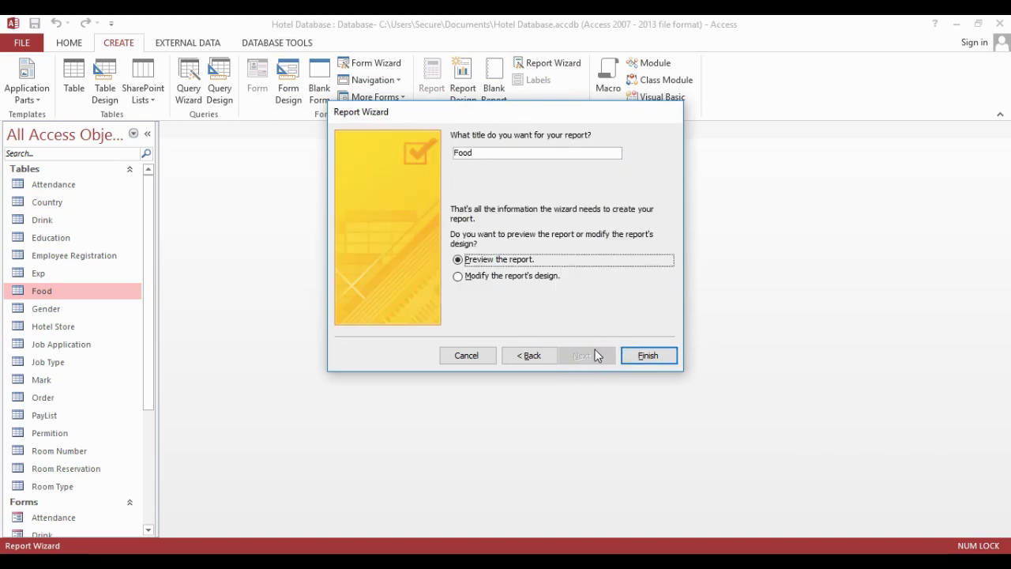
{"action": "left_click", "coordinate": [512, 278]}
{"action": "left_click", "coordinate": [514, 153]}
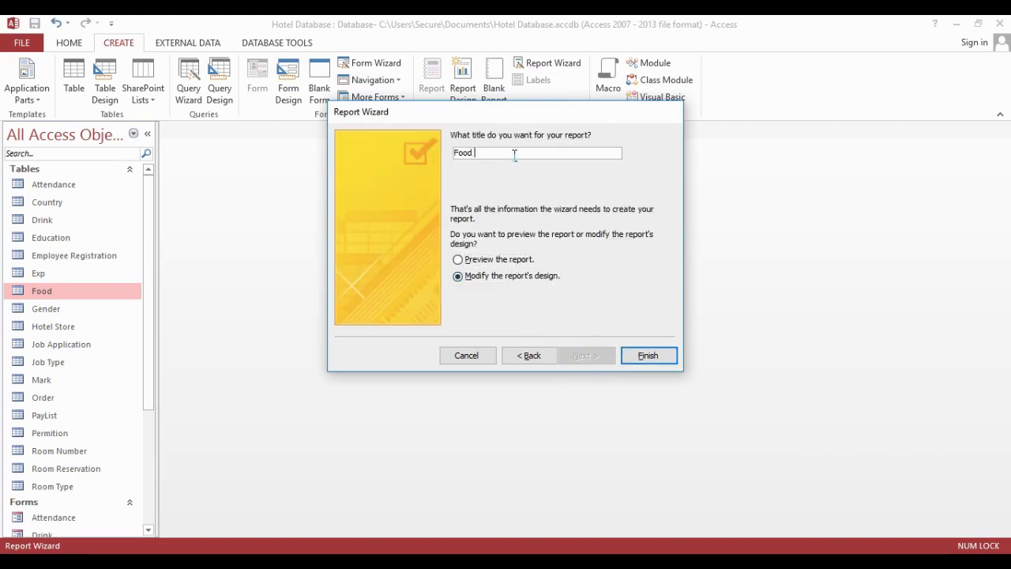
{"action": "left_click", "coordinate": [659, 359]}
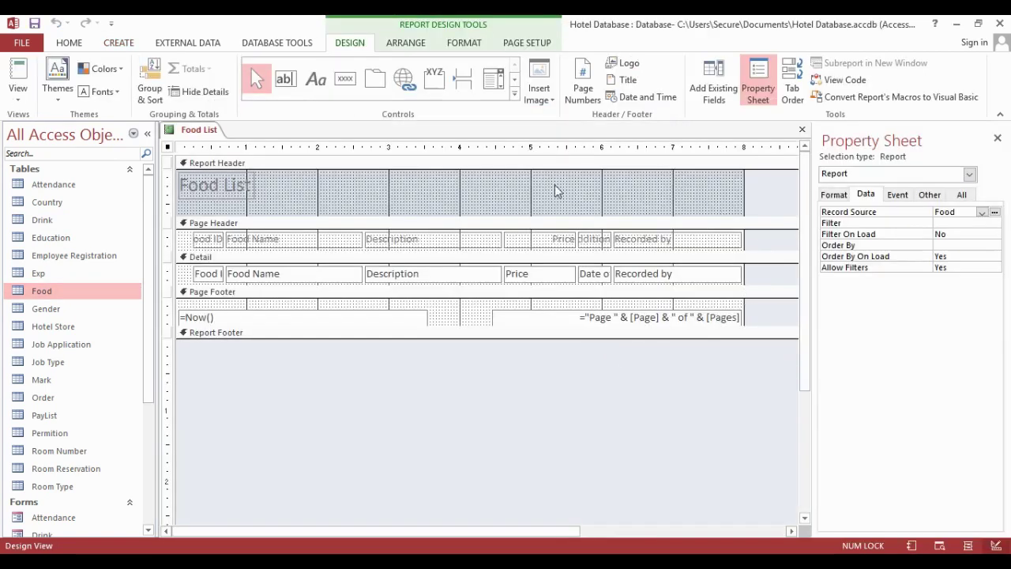
Stretch the Food List title label to the report's full width of about 8 inches and centre its text.
{"action": "left_click", "coordinate": [232, 189]}
{"action": "left_click_drag", "start_coordinate": [256, 193], "coordinate": [745, 214]}
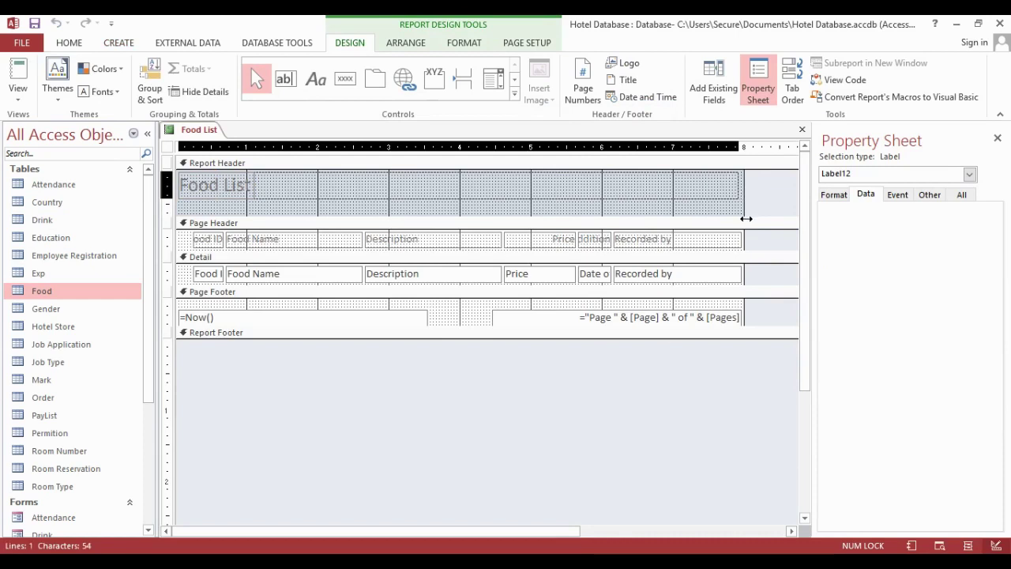
{"action": "left_click", "coordinate": [69, 43]}
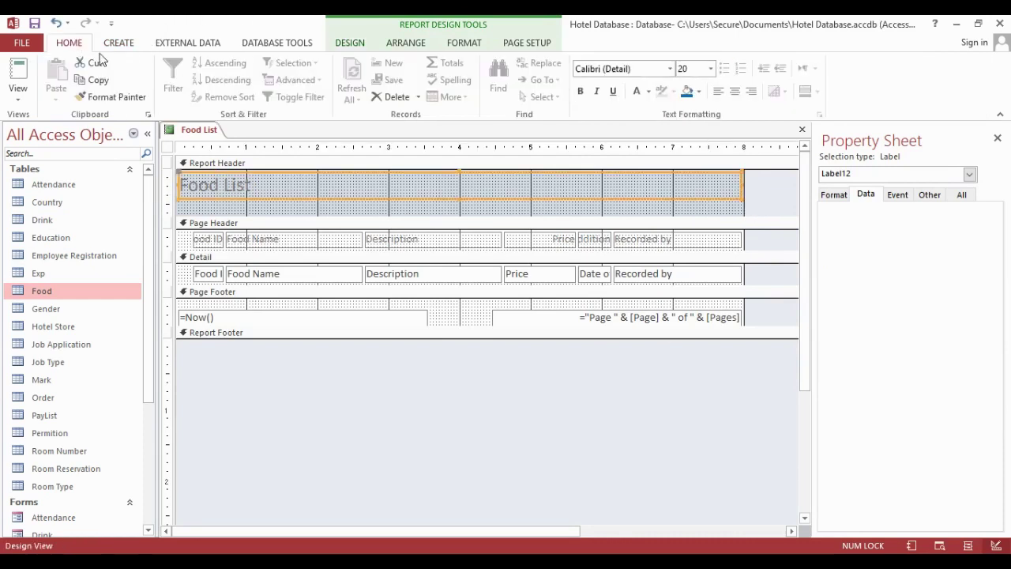
{"action": "left_click", "coordinate": [734, 92]}
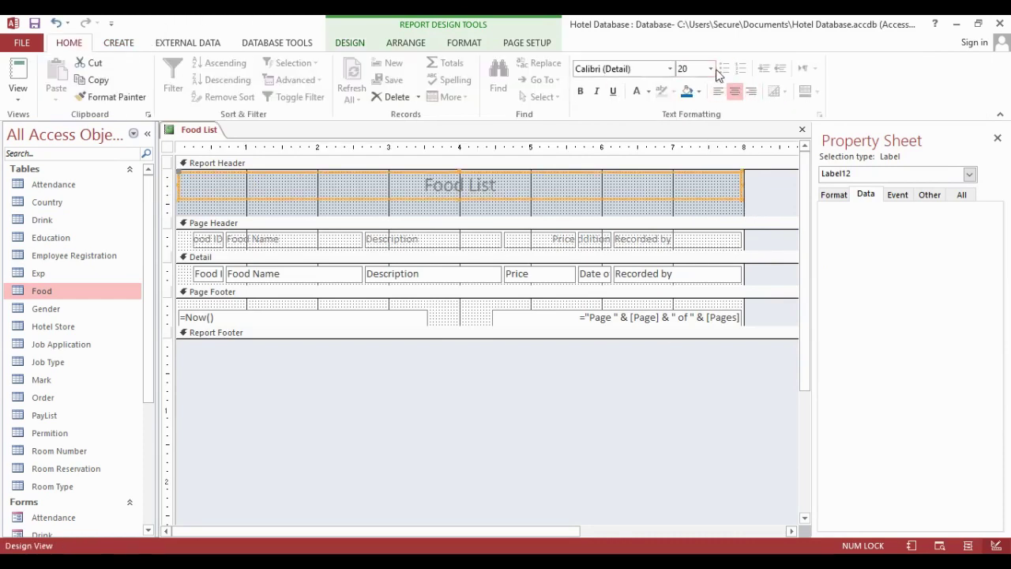
Set the Food List title to size 26 on a blue background and make its label slightly taller.
{"action": "left_click", "coordinate": [710, 69]}
{"action": "left_click", "coordinate": [693, 240]}
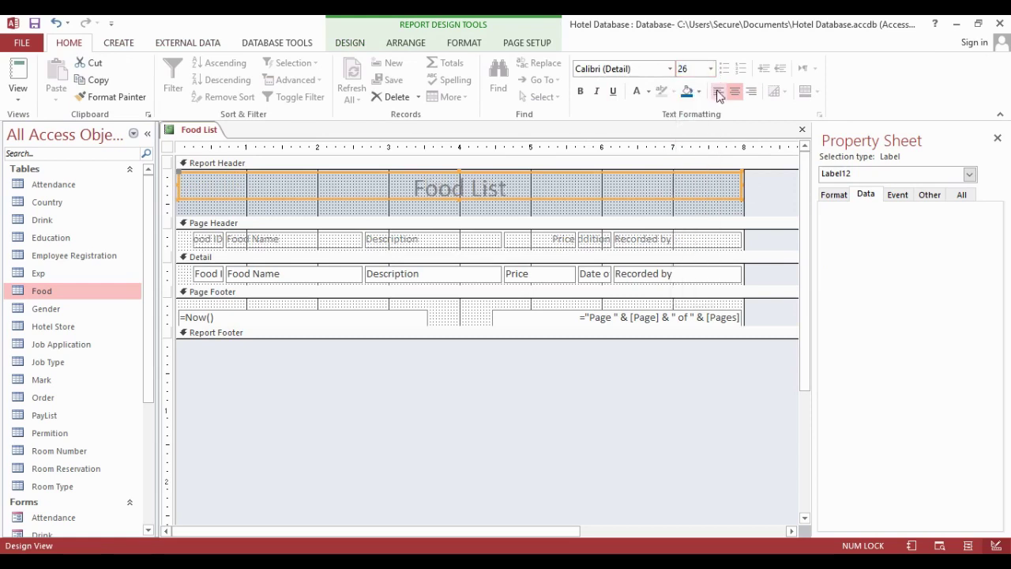
{"action": "left_click", "coordinate": [687, 92]}
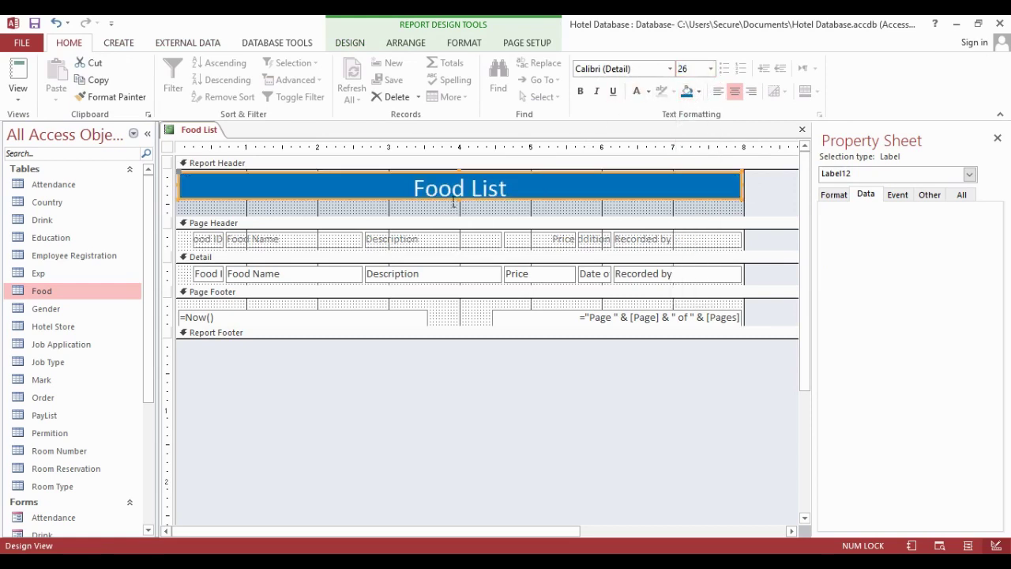
{"action": "left_click_drag", "start_coordinate": [469, 209], "coordinate": [469, 205]}
Set the Food List title's font to Algerian and shrink the report header section to fit the label.
{"action": "left_click", "coordinate": [636, 69]}
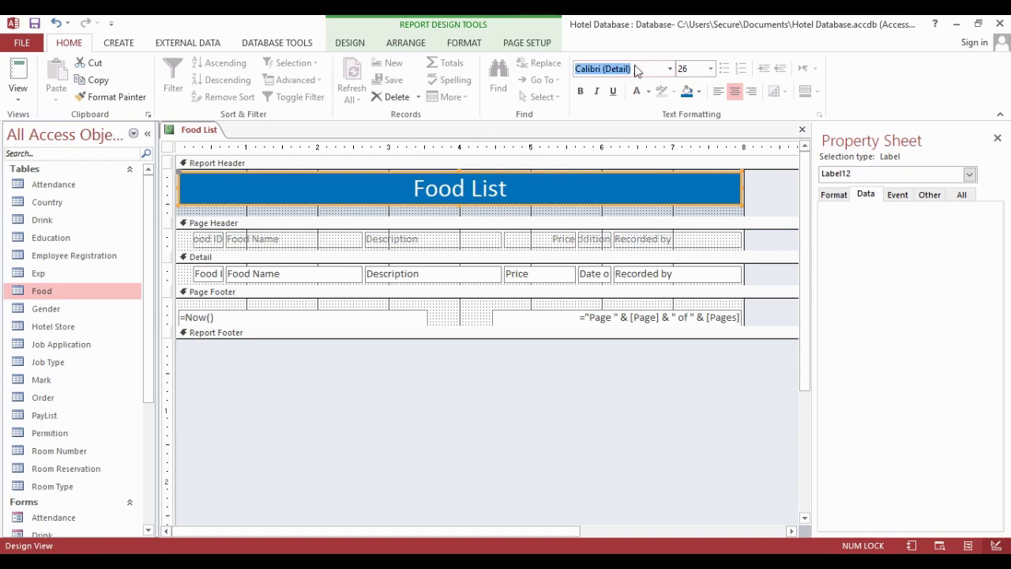
{"action": "type", "text": "Algerian"}
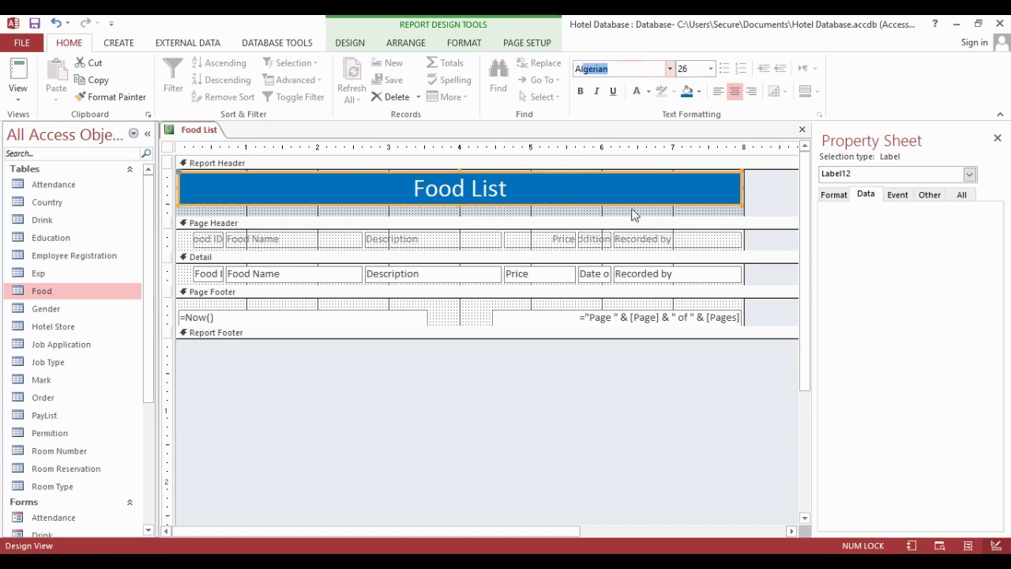
{"action": "key", "text": "Return"}
{"action": "left_click_drag", "start_coordinate": [588, 224], "coordinate": [591, 214]}
{"action": "left_click", "coordinate": [566, 377]}
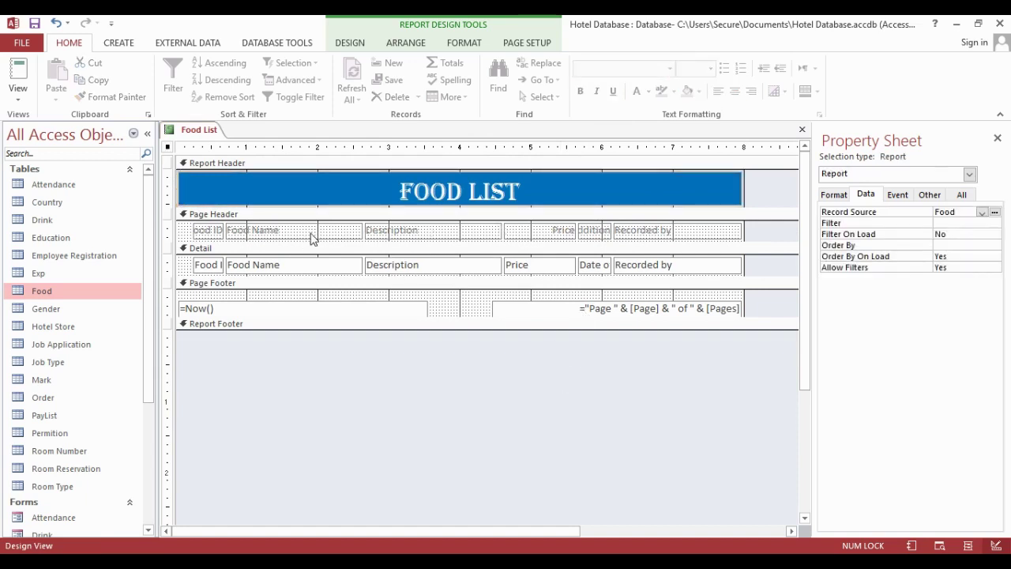
Close the Food List report, keeping its design changes.
{"action": "left_click", "coordinate": [314, 247]}
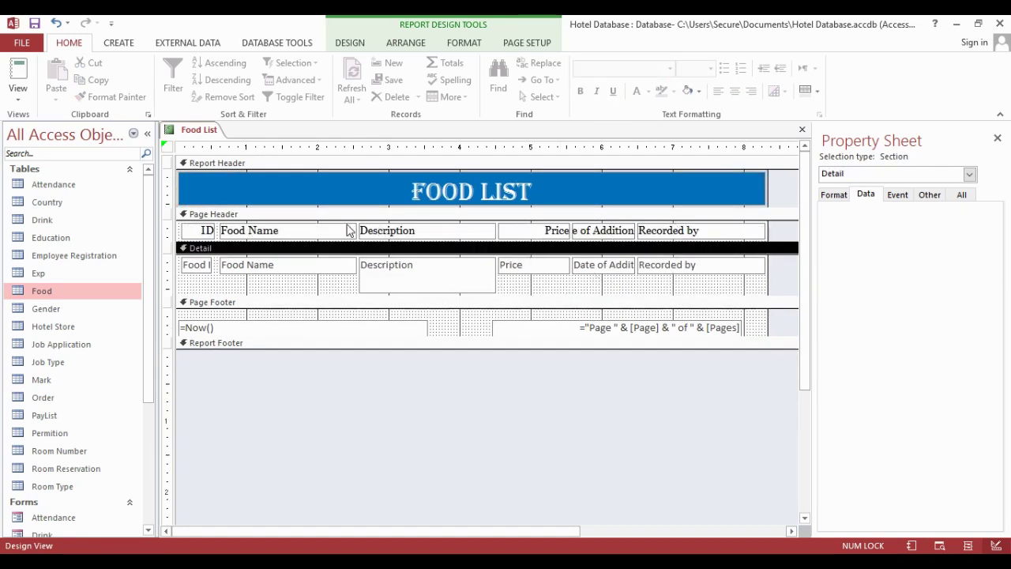
{"action": "right_click", "coordinate": [209, 136]}
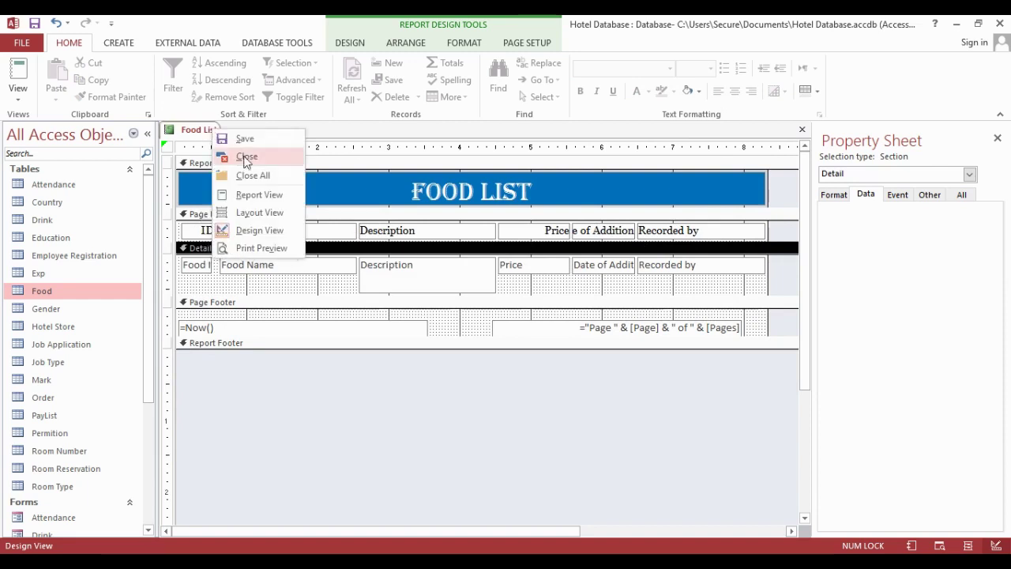
{"action": "left_click", "coordinate": [248, 156]}
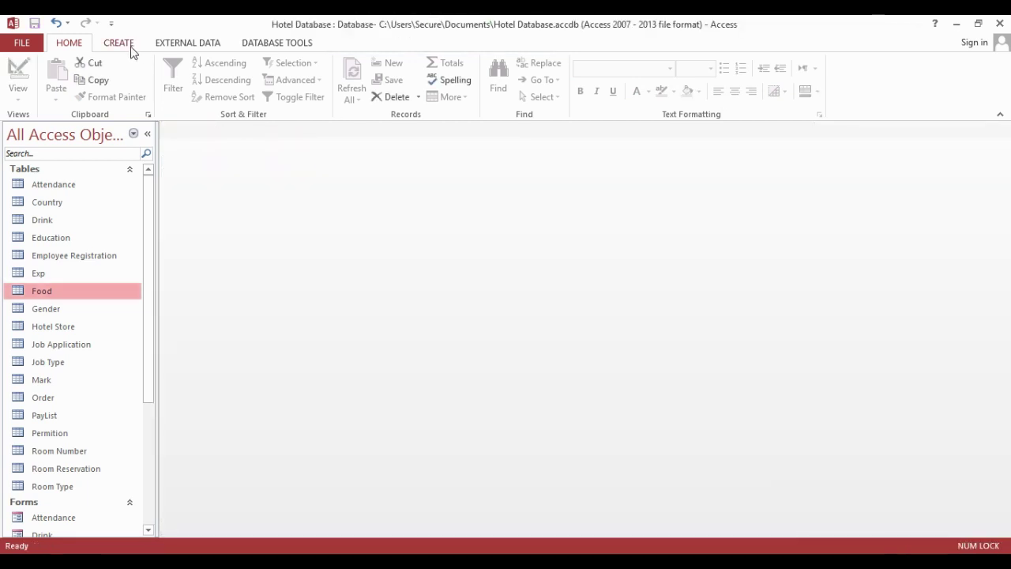
Create a form titled Drink List from all fields of the Drink table with the Form Wizard, opening it for design changes.
{"action": "left_click", "coordinate": [120, 43]}
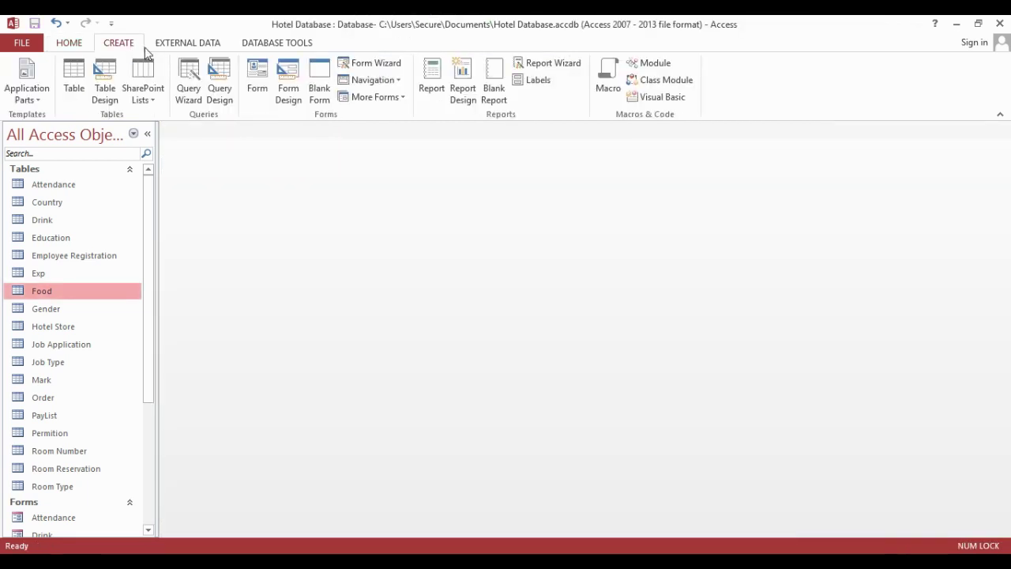
{"action": "left_click", "coordinate": [44, 220]}
{"action": "left_click", "coordinate": [364, 63]}
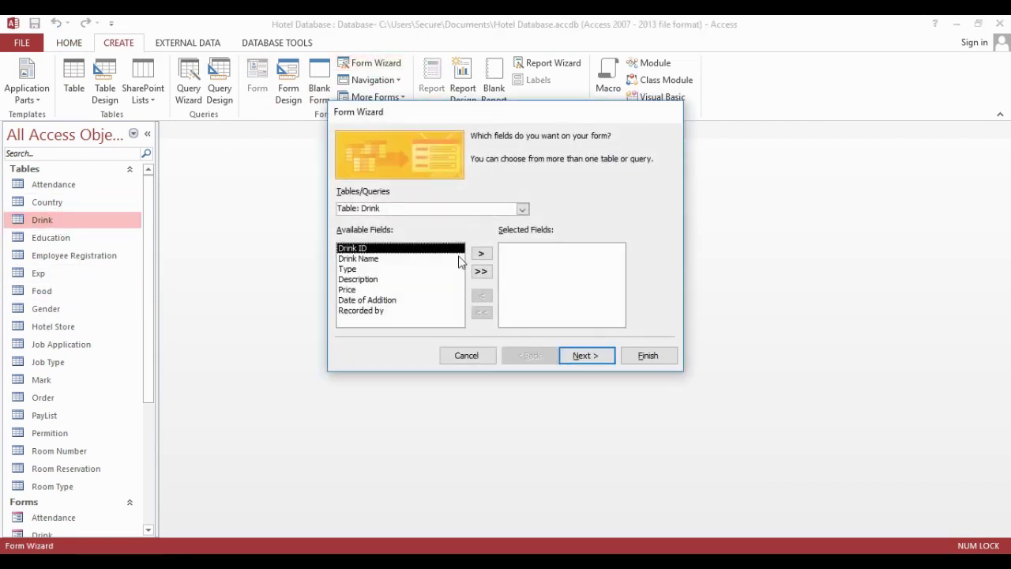
{"action": "left_click", "coordinate": [480, 271]}
{"action": "left_click", "coordinate": [584, 355]}
{"action": "left_click", "coordinate": [584, 355]}
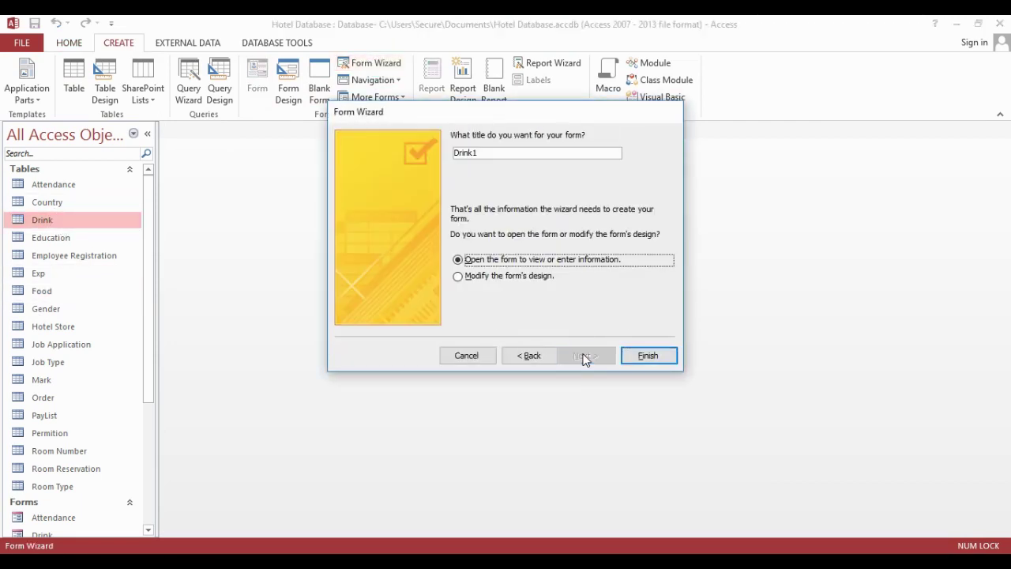
{"action": "left_click", "coordinate": [509, 276]}
{"action": "left_click", "coordinate": [521, 155]}
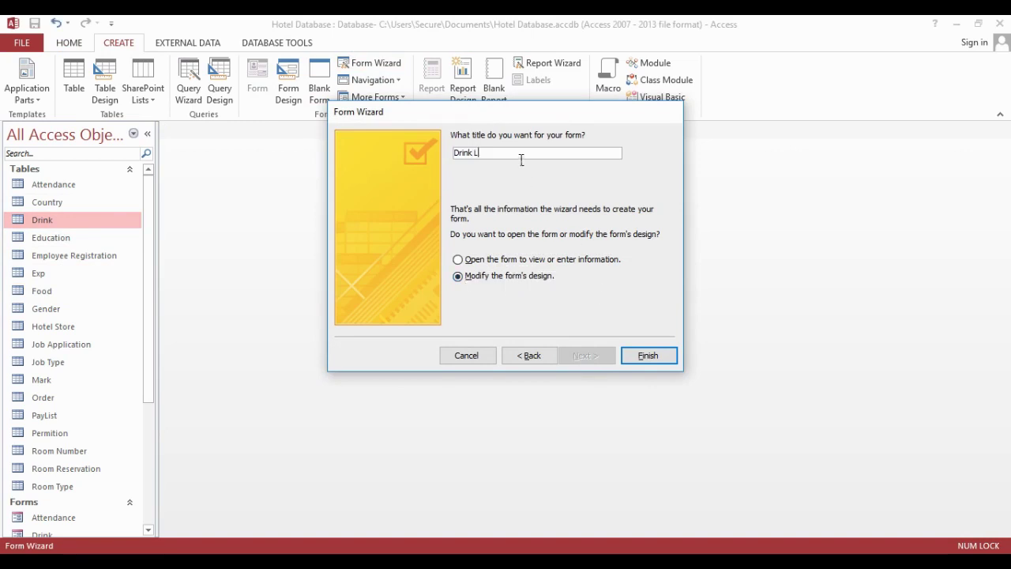
{"action": "left_click", "coordinate": [648, 355]}
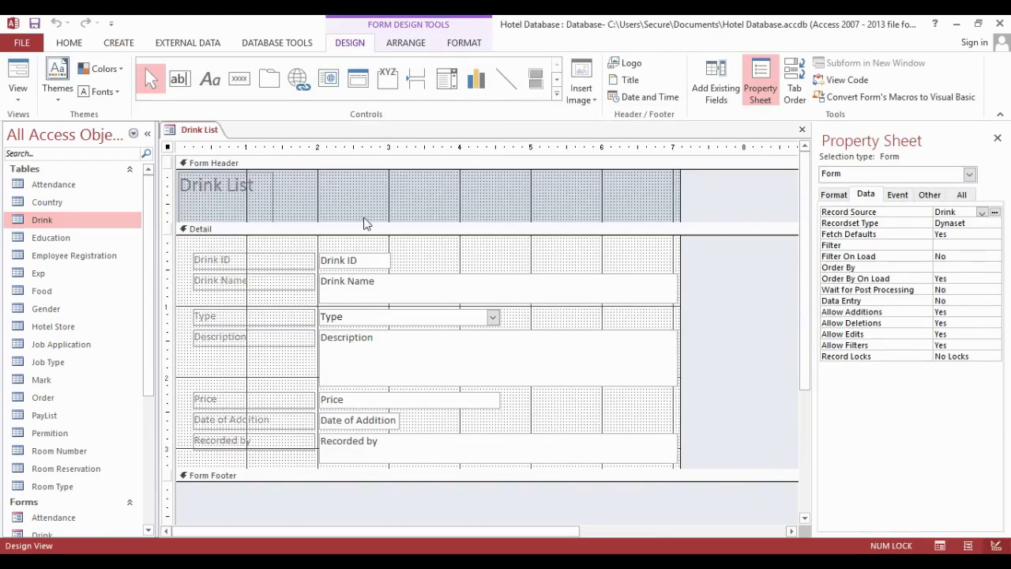
Close the Drink List form and permanently delete it from the database.
{"action": "right_click", "coordinate": [184, 129]}
{"action": "left_click", "coordinate": [212, 154]}
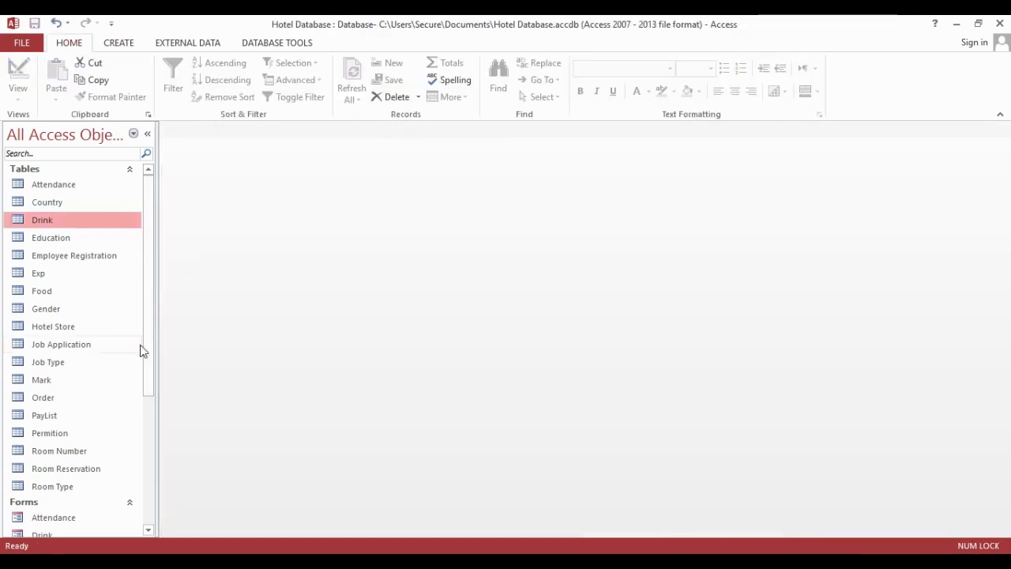
{"action": "scroll", "coordinate": [140, 356], "scroll_direction": "down", "scroll_amount": 4}
{"action": "left_click", "coordinate": [67, 345]}
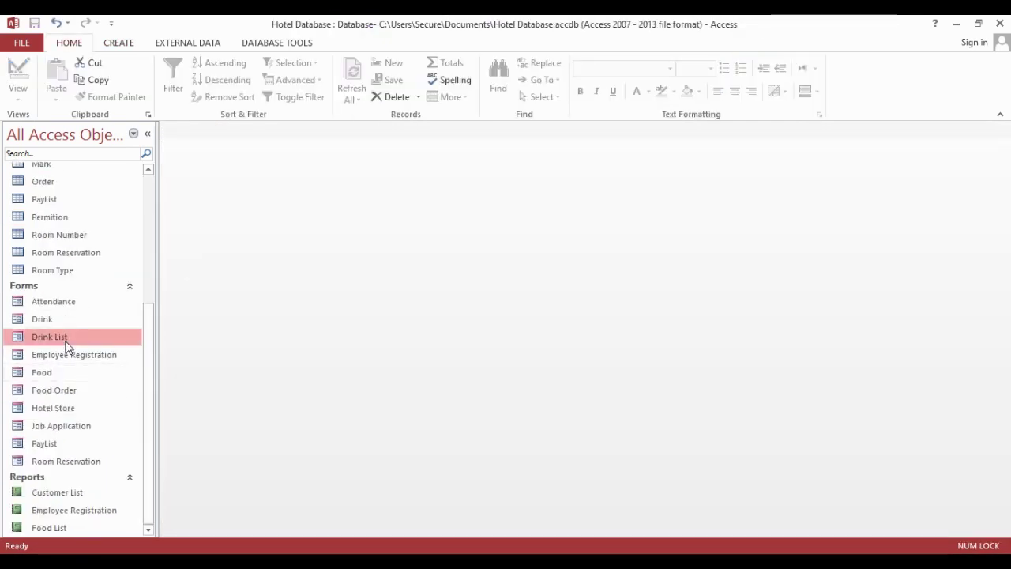
{"action": "key", "text": "Delete"}
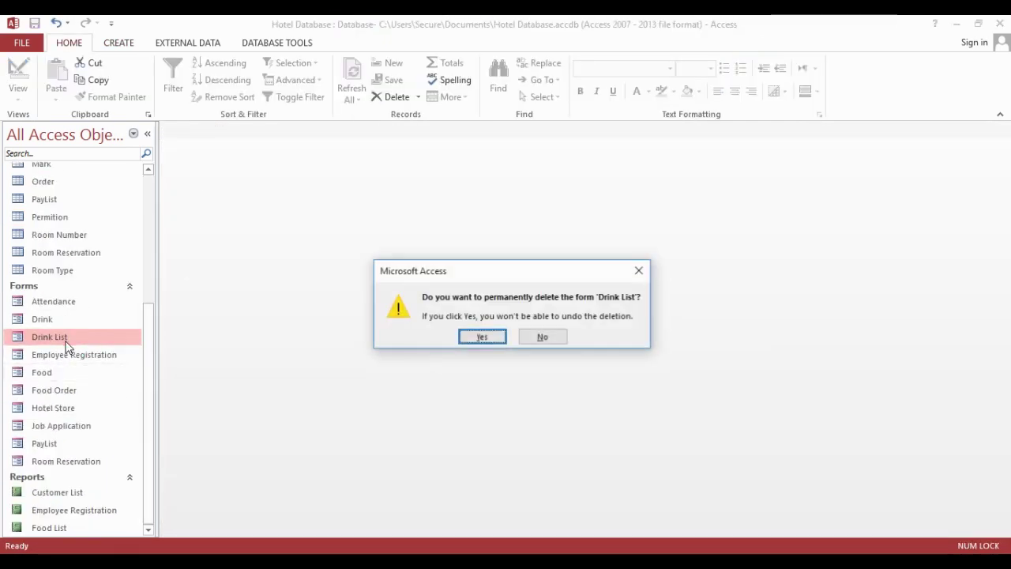
{"action": "left_click", "coordinate": [480, 338]}
Create a report titled Drink List from all fields of the Drink table with the Report Wizard, opening it for design changes.
{"action": "scroll", "coordinate": [79, 237], "scroll_direction": "up", "scroll_amount": 2}
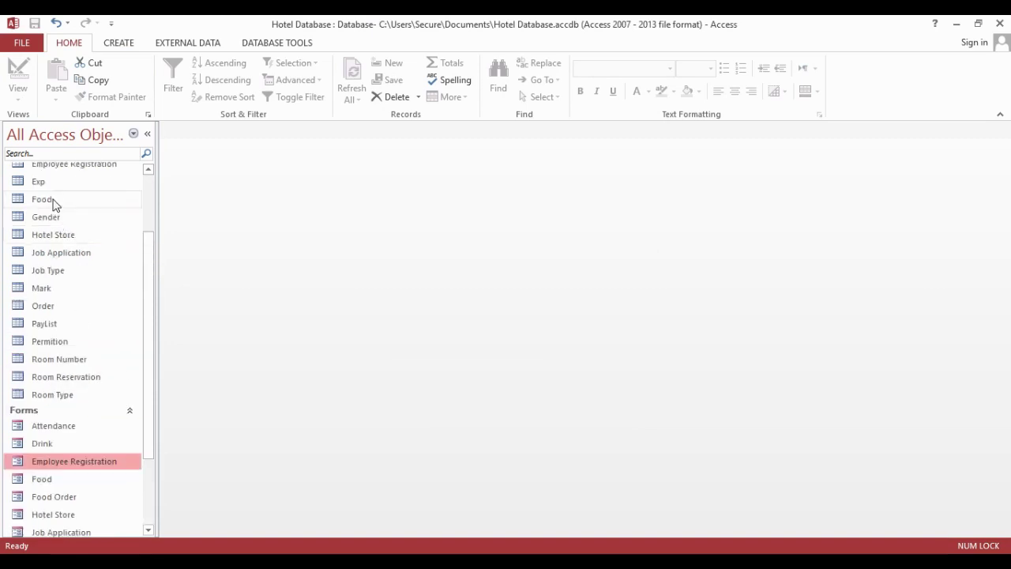
{"action": "scroll", "coordinate": [57, 237], "scroll_direction": "up", "scroll_amount": 2}
{"action": "left_click", "coordinate": [59, 199]}
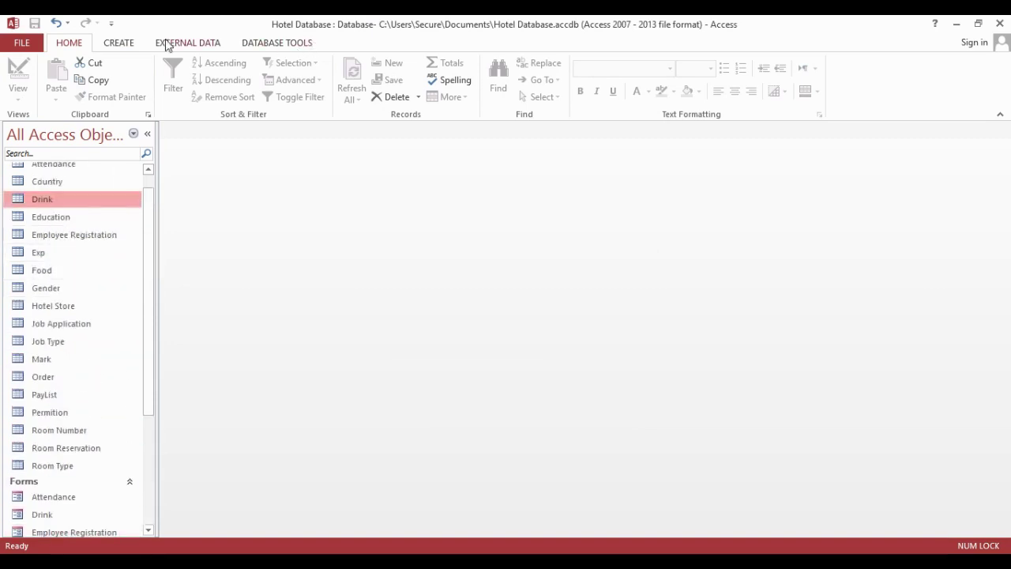
{"action": "left_click", "coordinate": [130, 43]}
{"action": "left_click", "coordinate": [540, 64]}
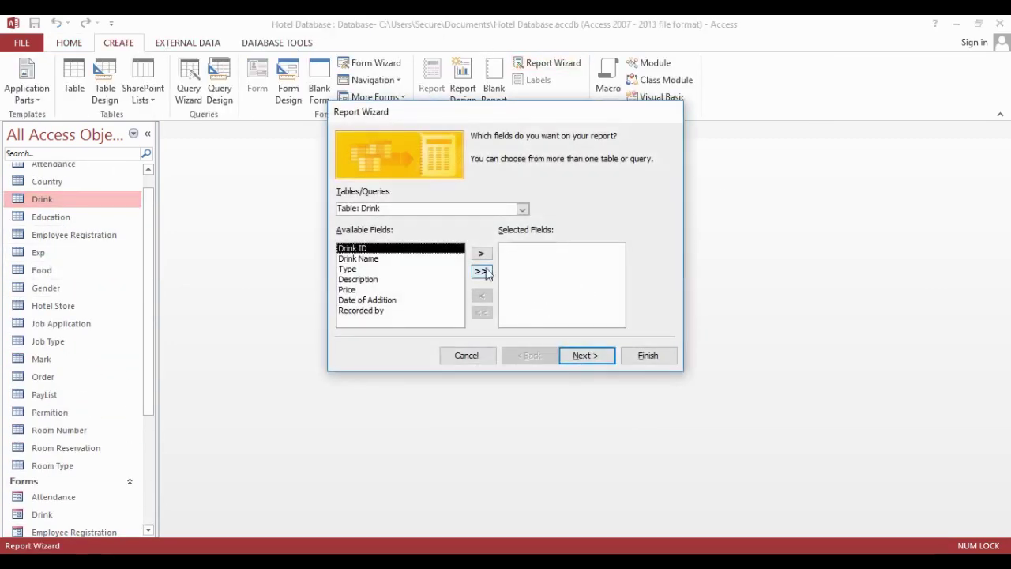
{"action": "left_click", "coordinate": [482, 272]}
{"action": "left_click", "coordinate": [582, 356]}
{"action": "left_click", "coordinate": [586, 357]}
{"action": "left_click", "coordinate": [585, 357]}
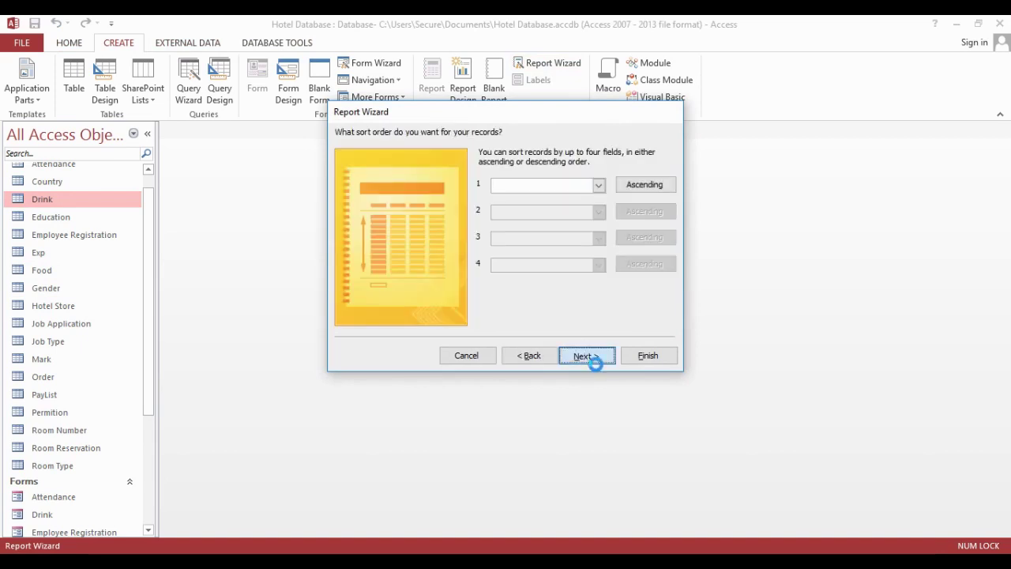
{"action": "left_click", "coordinate": [597, 353]}
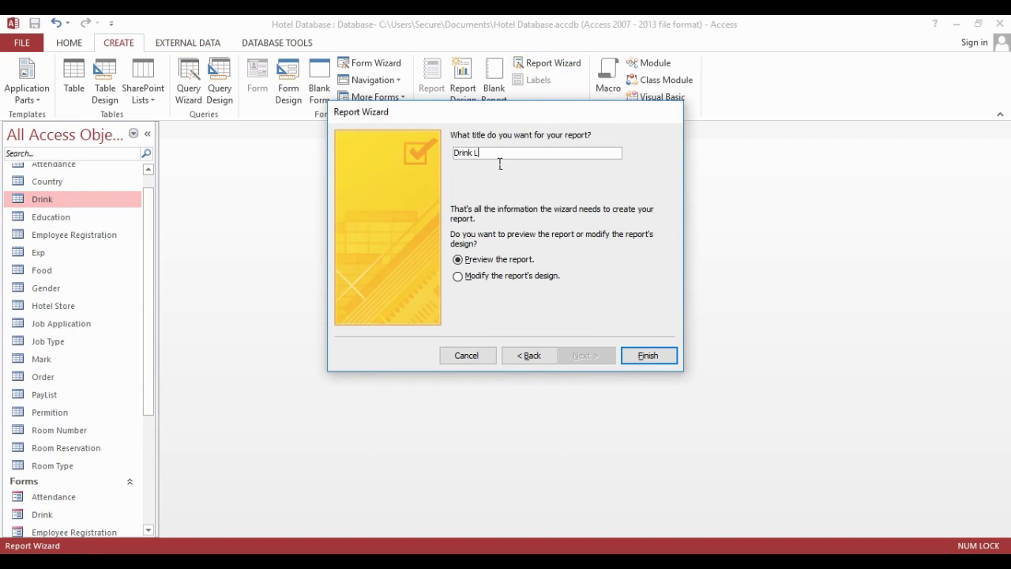
{"action": "left_click", "coordinate": [536, 277]}
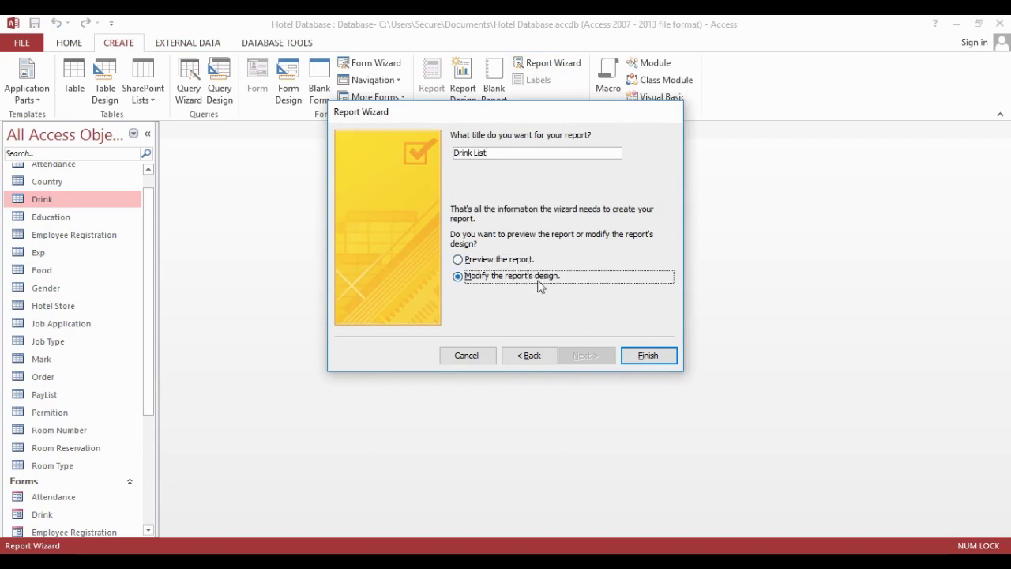
{"action": "left_click", "coordinate": [649, 356]}
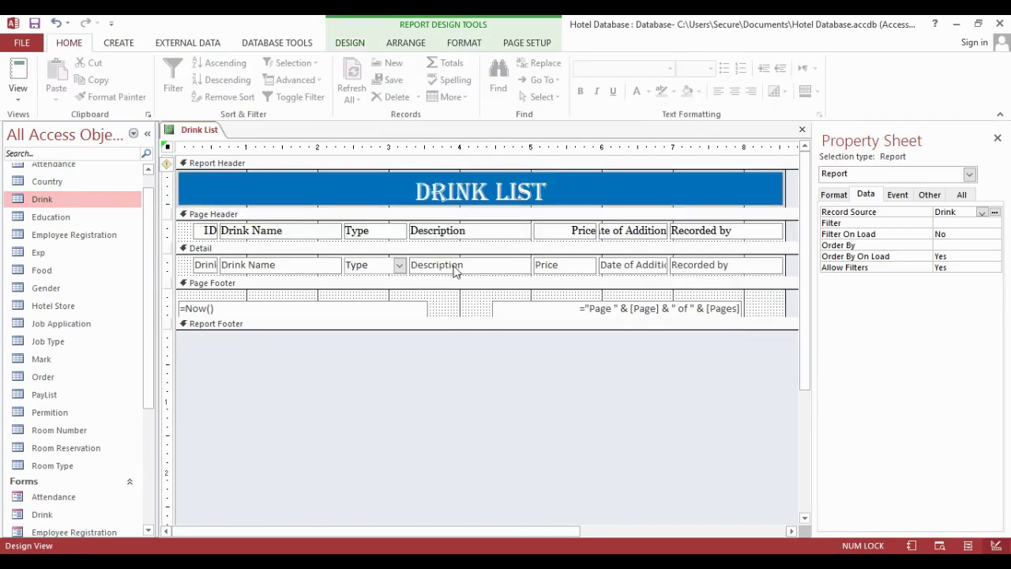
Make the detail section and its Description box slightly taller, and close the Drink List report.
{"action": "left_click_drag", "start_coordinate": [498, 280], "coordinate": [480, 293]}
{"action": "left_click", "coordinate": [496, 268]}
{"action": "left_click", "coordinate": [442, 323]}
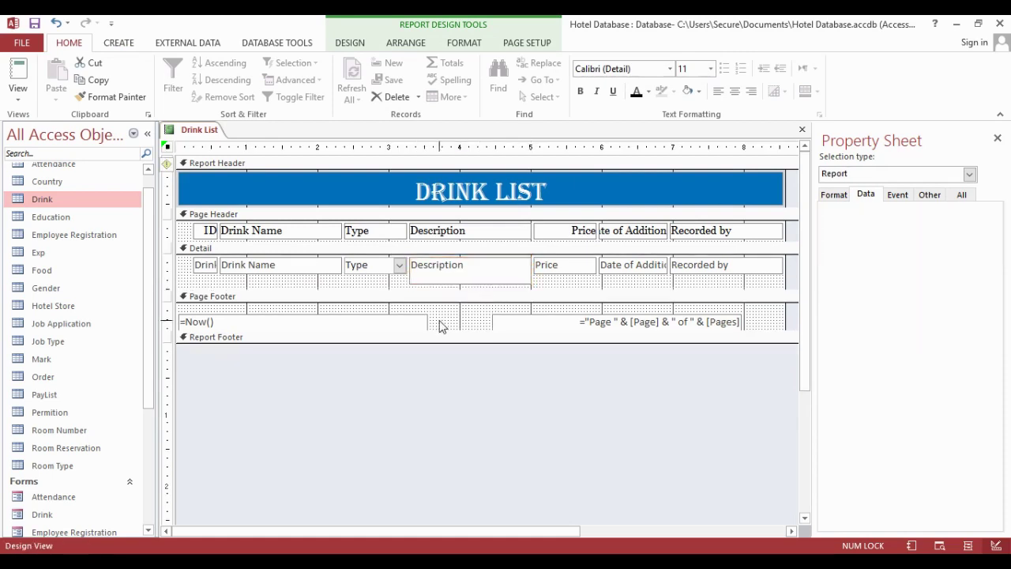
{"action": "right_click", "coordinate": [198, 129]}
{"action": "left_click", "coordinate": [229, 158]}
Start a new report with the Report Wizard and choose the Hotel Store table as its source.
{"action": "left_click", "coordinate": [106, 44]}
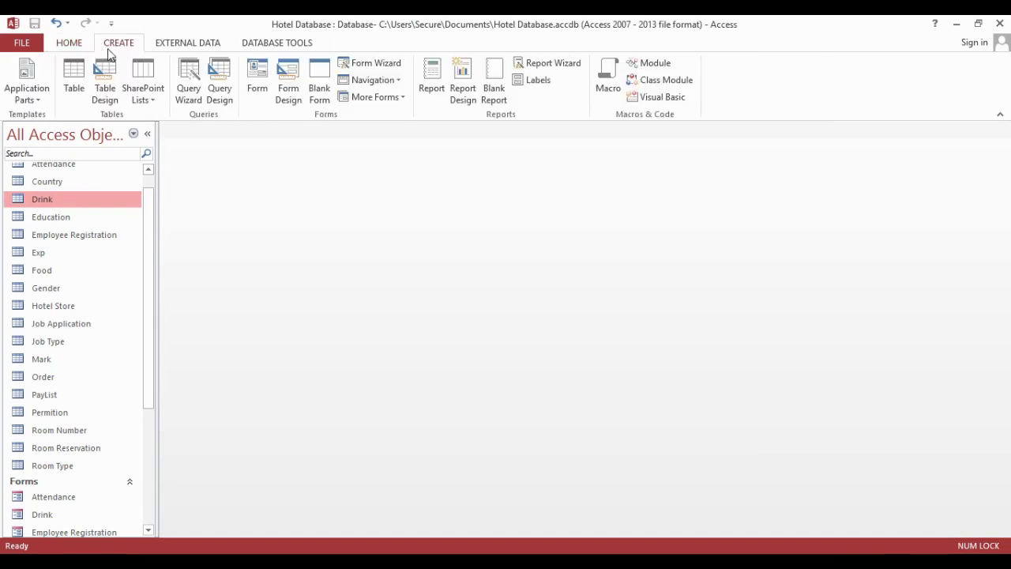
{"action": "left_click", "coordinate": [520, 65]}
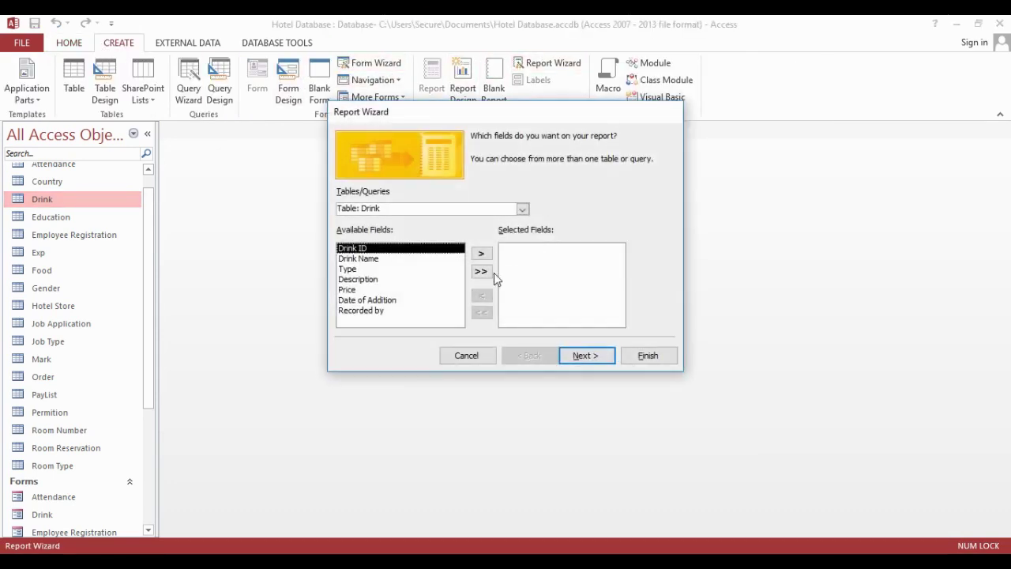
{"action": "left_click", "coordinate": [522, 208]}
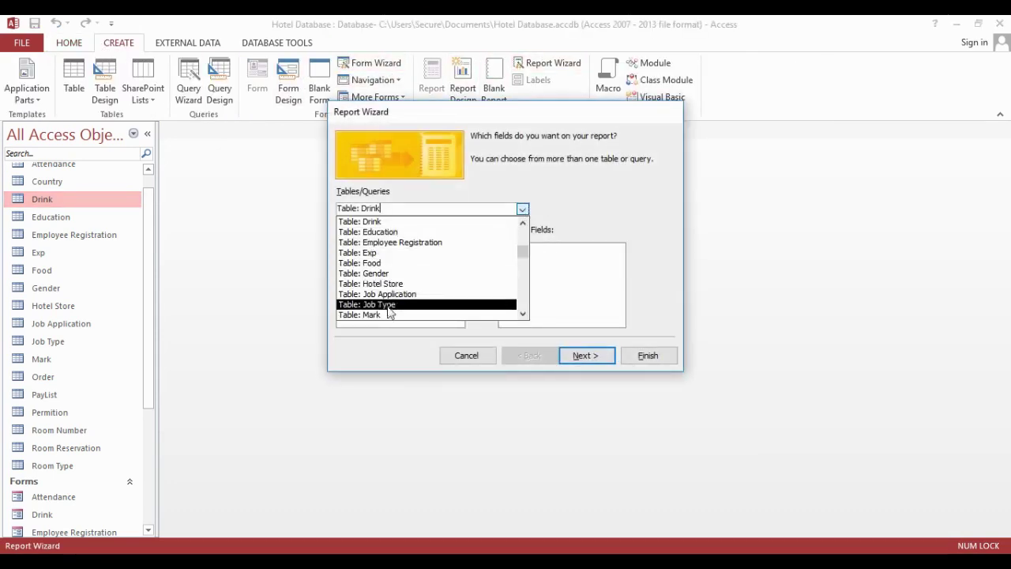
{"action": "scroll", "coordinate": [385, 314], "scroll_direction": "down", "scroll_amount": 1}
{"action": "scroll", "coordinate": [385, 314], "scroll_direction": "down", "scroll_amount": 1}
{"action": "scroll", "coordinate": [385, 314], "scroll_direction": "up", "scroll_amount": 1}
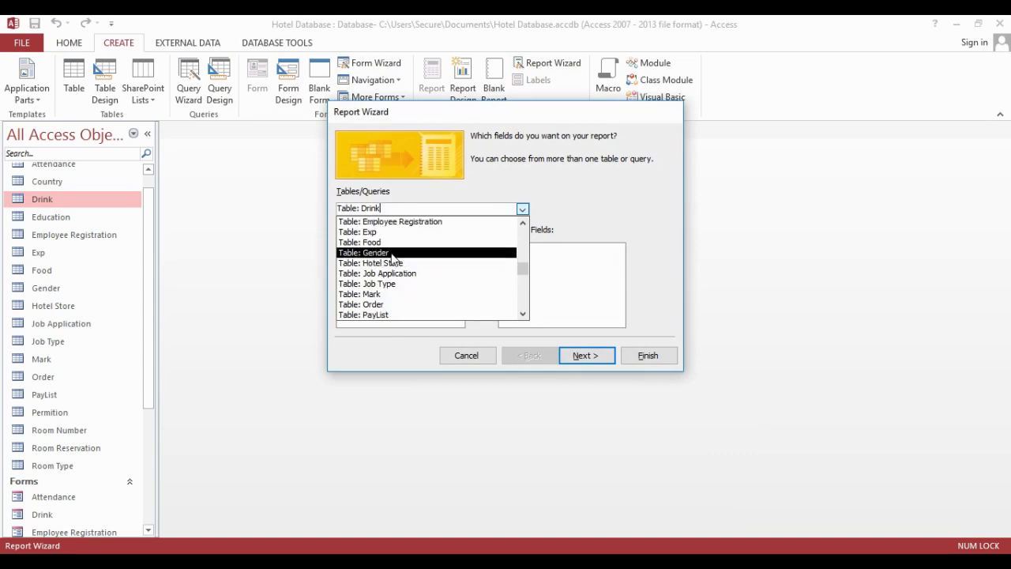
{"action": "left_click", "coordinate": [391, 253]}
{"action": "left_click", "coordinate": [522, 209]}
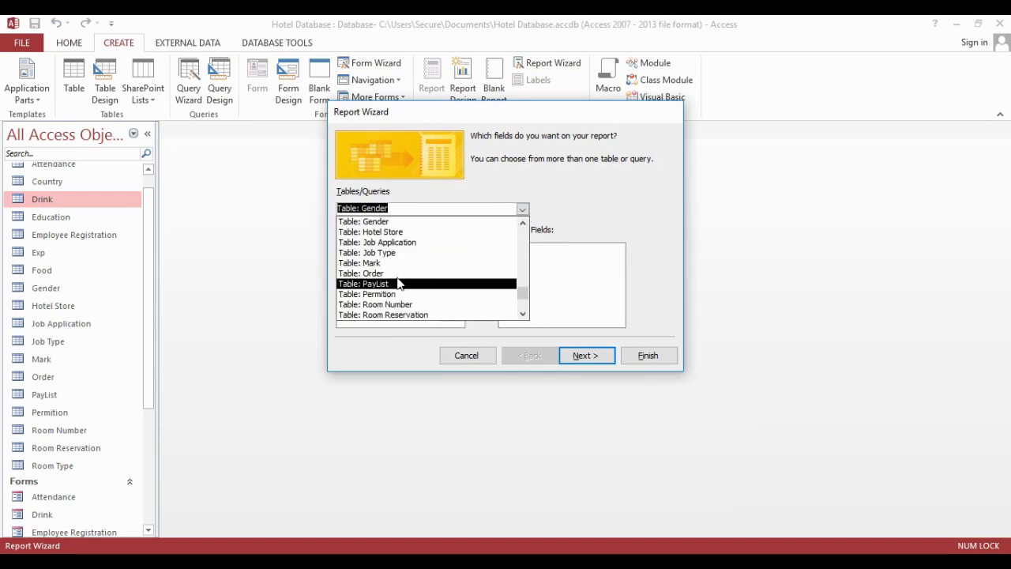
{"action": "left_click", "coordinate": [395, 232]}
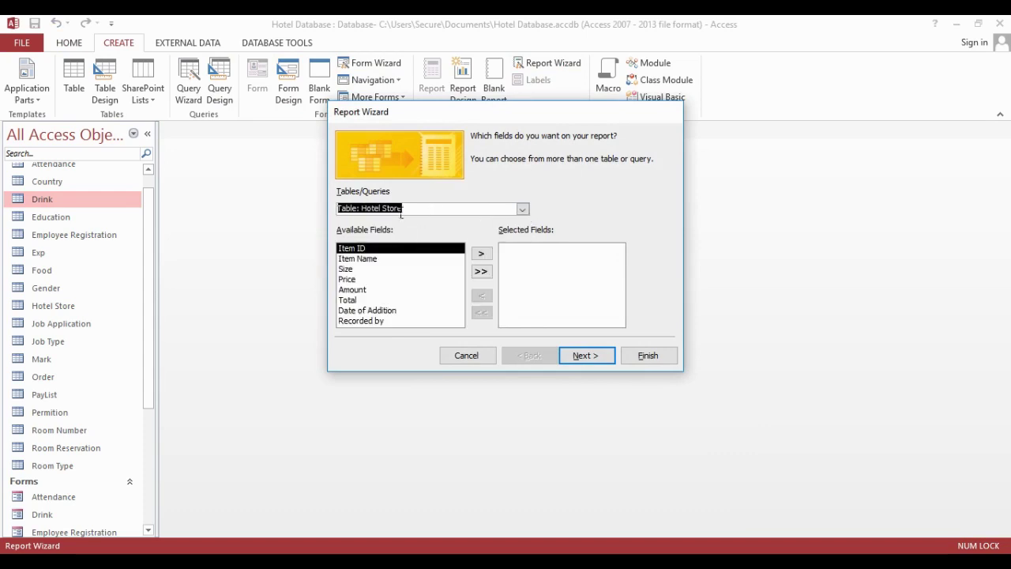
Add all Hotel Store fields, from Item ID through Recorded by, to the report.
{"action": "left_click", "coordinate": [477, 256]}
{"action": "left_click", "coordinate": [478, 257]}
{"action": "left_click", "coordinate": [478, 257]}
{"action": "left_click", "coordinate": [479, 257]}
{"action": "left_click", "coordinate": [479, 257]}
{"action": "left_click", "coordinate": [479, 256]}
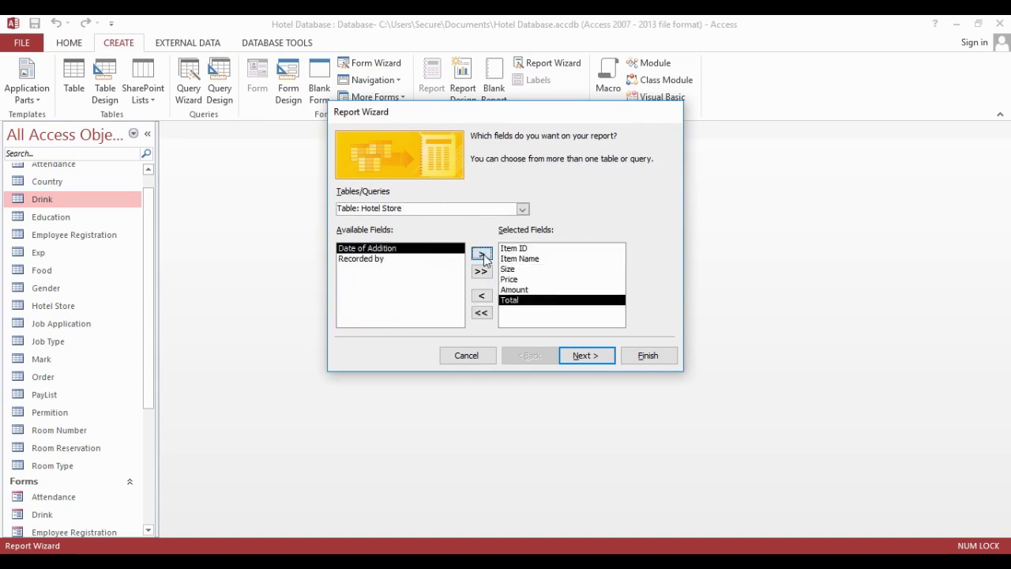
{"action": "left_click", "coordinate": [480, 258]}
{"action": "left_click", "coordinate": [482, 257]}
Finish the report with a tabular portrait layout and the title Hotel Store, without sorting, opening it for design changes.
{"action": "left_click", "coordinate": [584, 356]}
{"action": "left_click", "coordinate": [587, 358]}
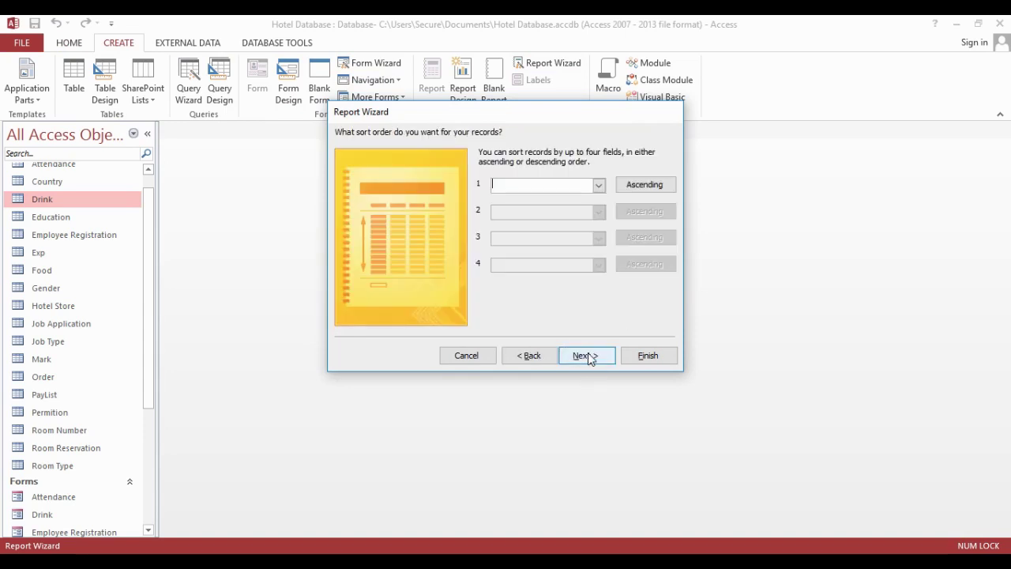
{"action": "left_click", "coordinate": [589, 356]}
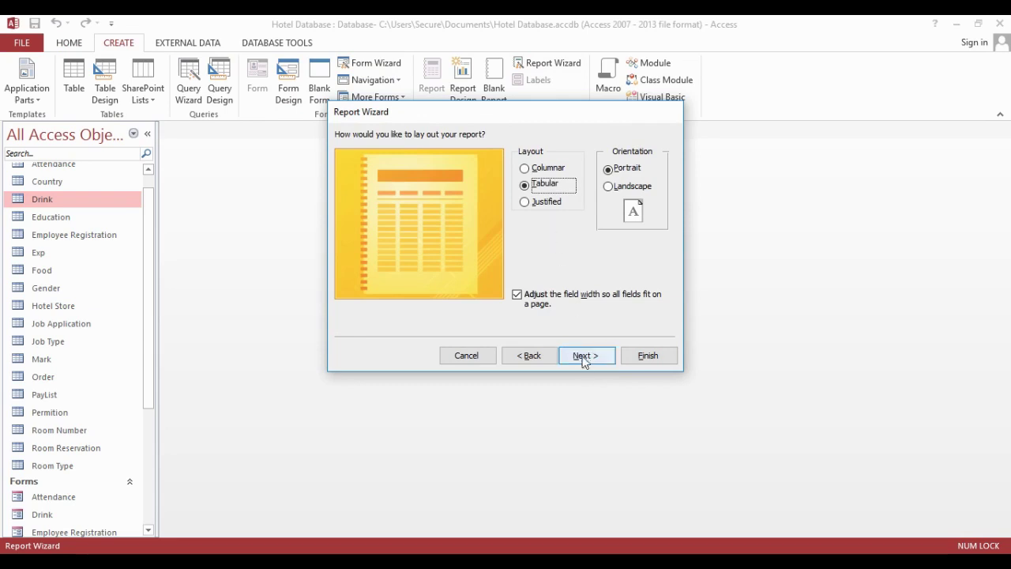
{"action": "left_click", "coordinate": [585, 356]}
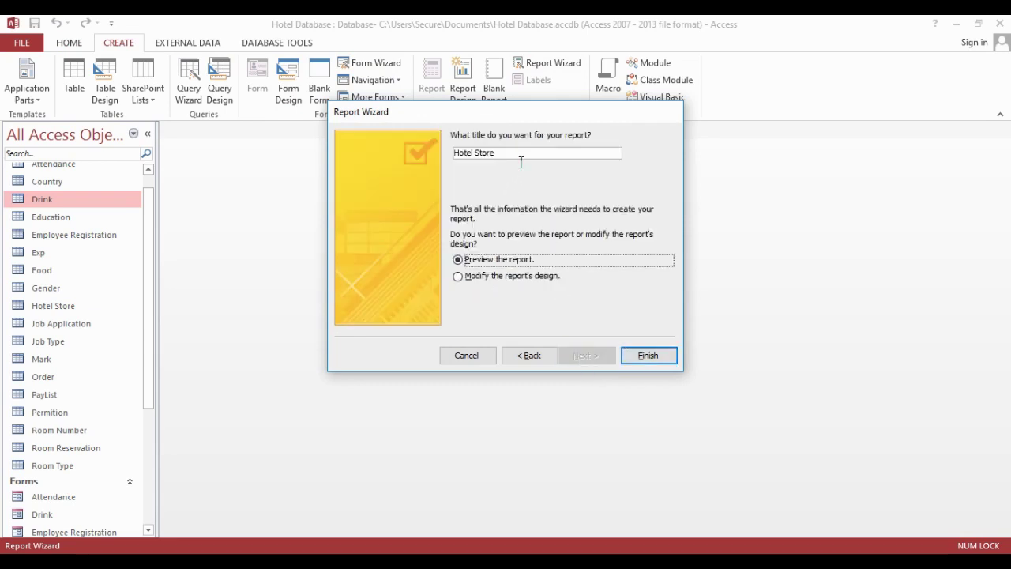
{"action": "left_click", "coordinate": [498, 276]}
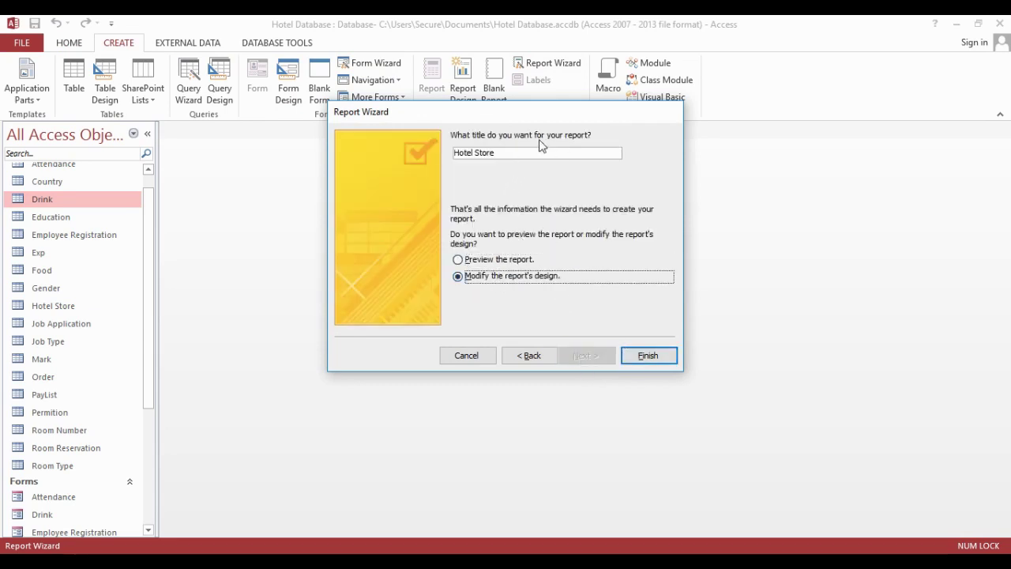
{"action": "left_click", "coordinate": [631, 356]}
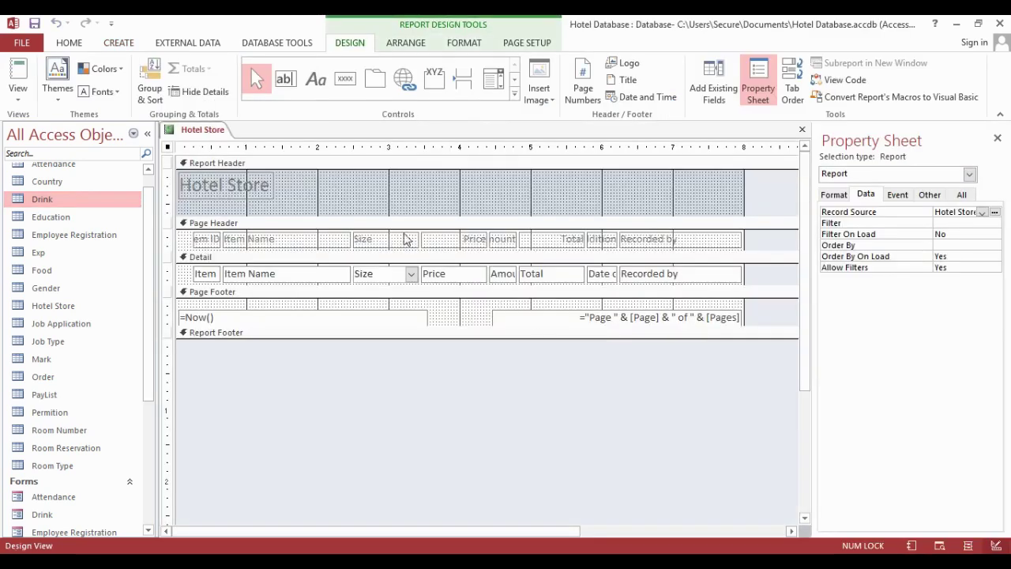
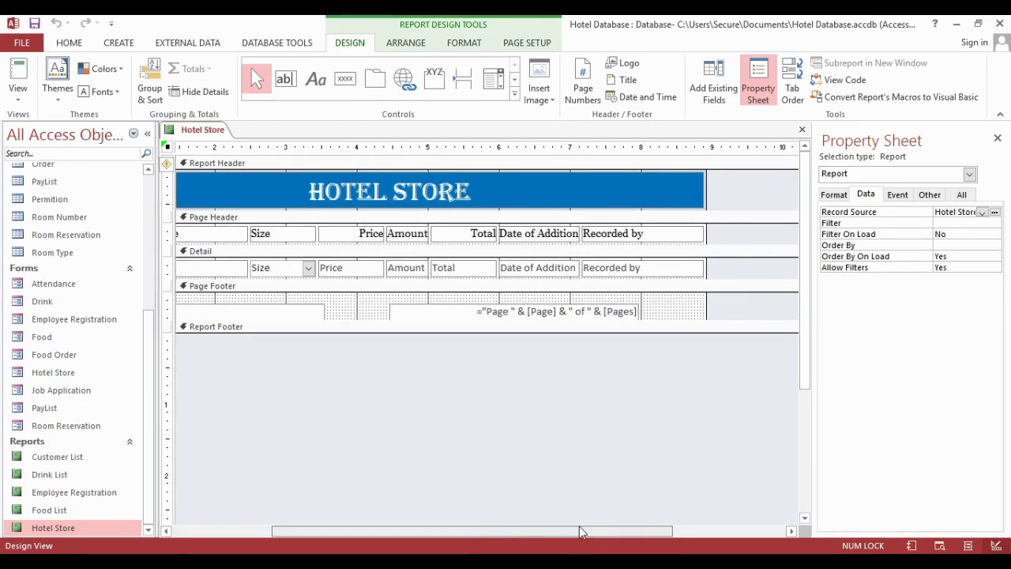
Close the Hotel Store report.
{"action": "right_click", "coordinate": [197, 136]}
{"action": "left_click", "coordinate": [202, 130]}
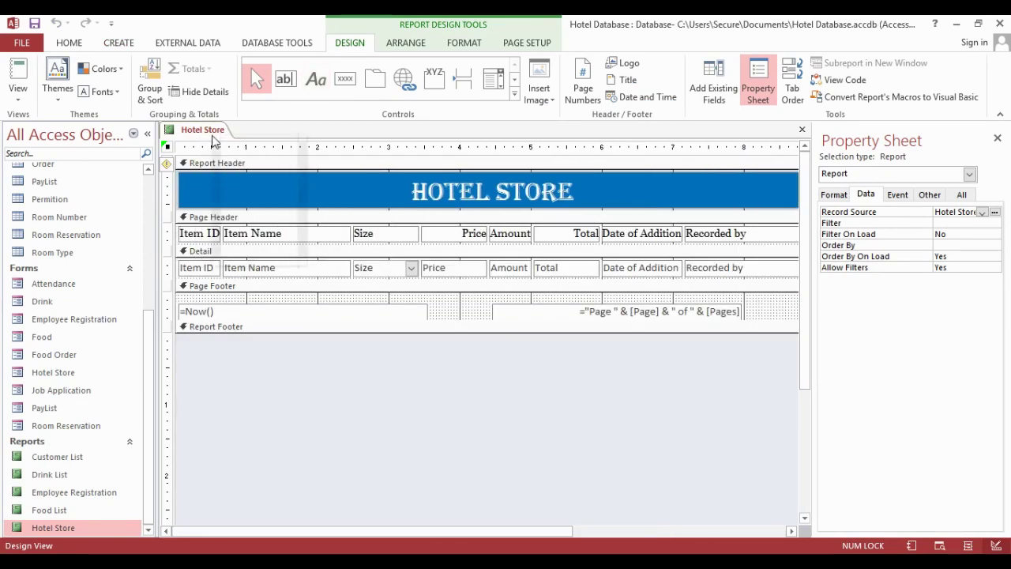
{"action": "right_click", "coordinate": [212, 134]}
{"action": "left_click", "coordinate": [237, 164]}
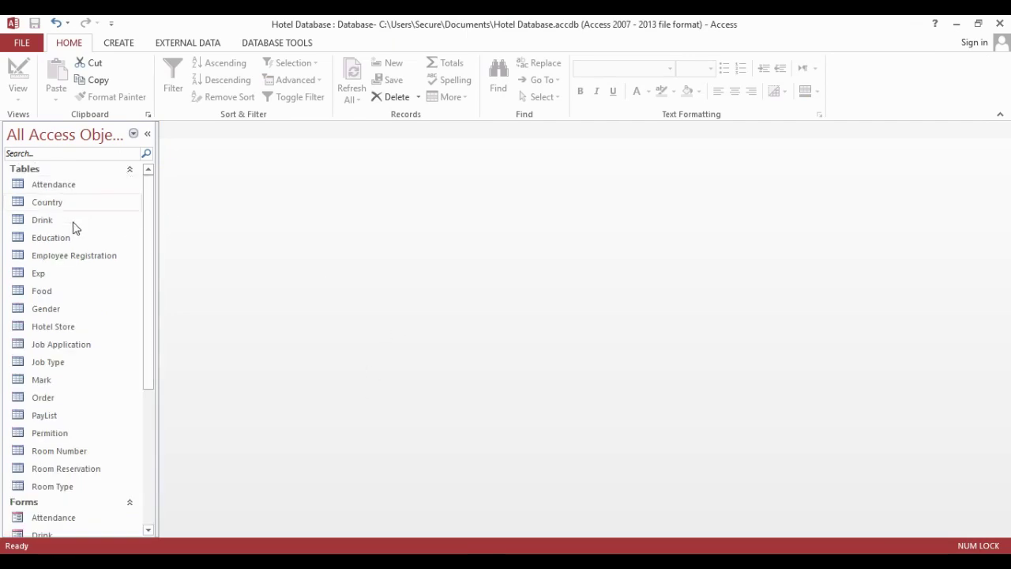
Open the Drink form and examine the choices offered for Type.
{"action": "left_click_drag", "start_coordinate": [150, 372], "coordinate": [131, 519]}
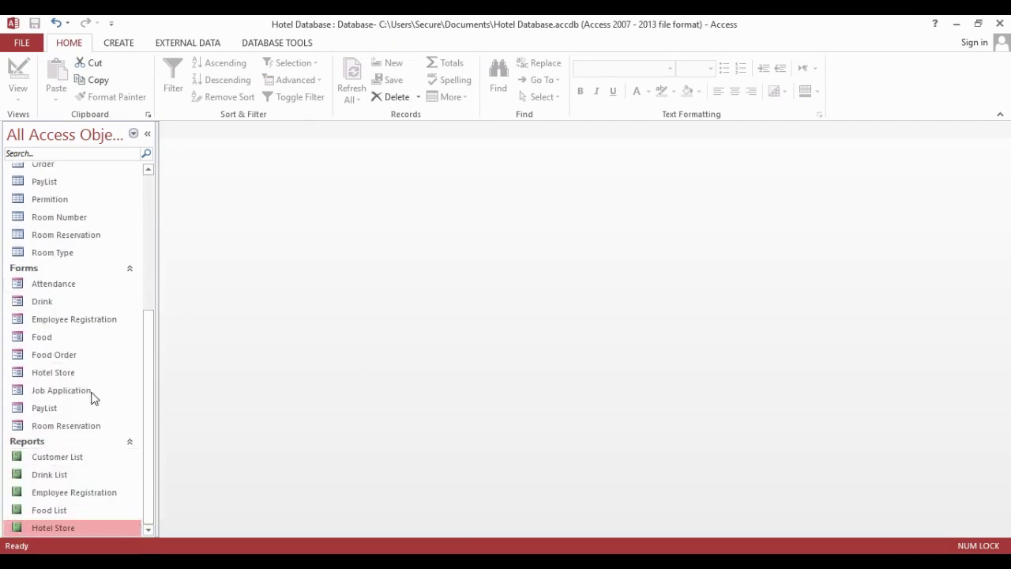
{"action": "left_click", "coordinate": [56, 303]}
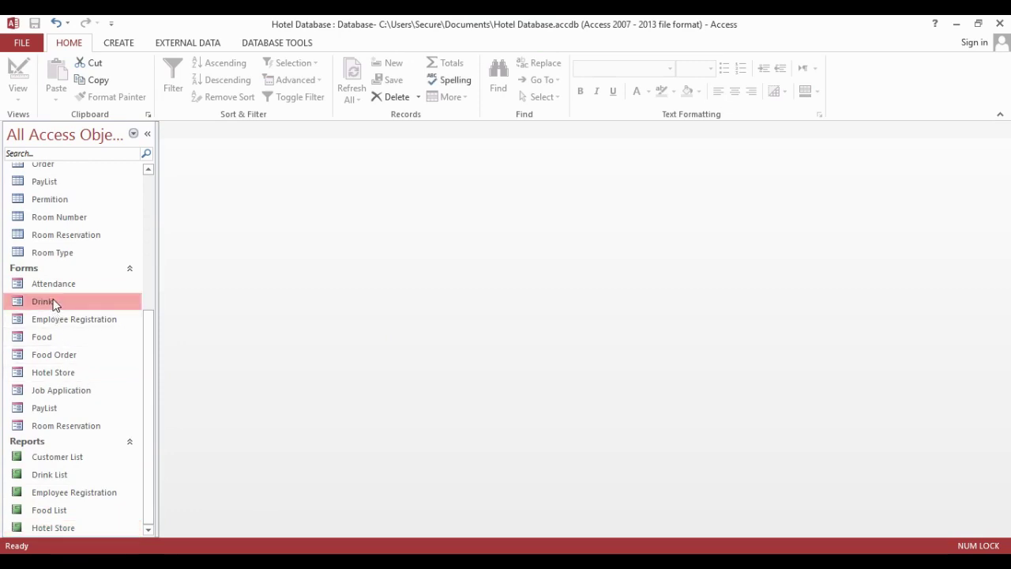
{"action": "double_click", "coordinate": [53, 304]}
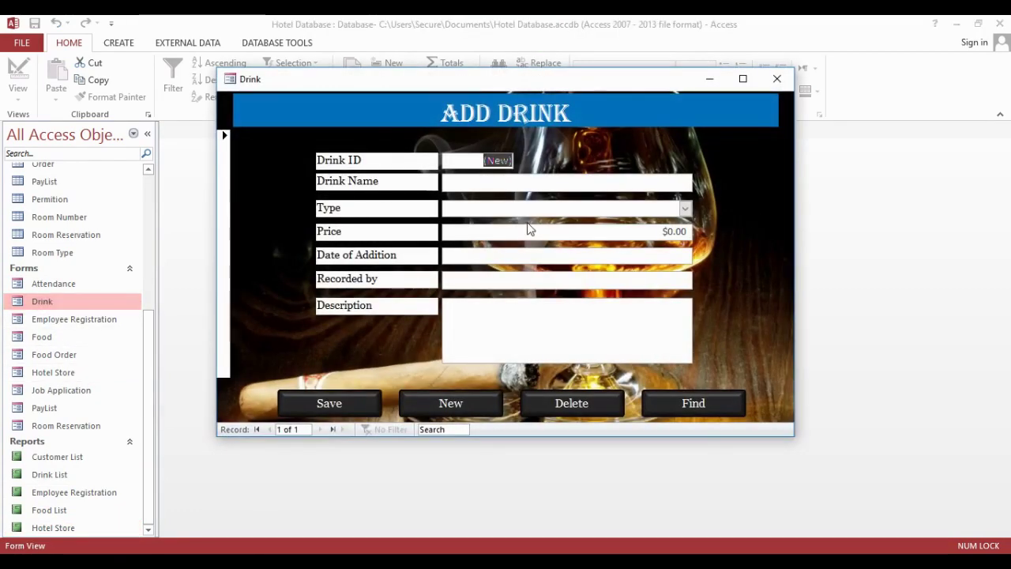
{"action": "left_click", "coordinate": [685, 207]}
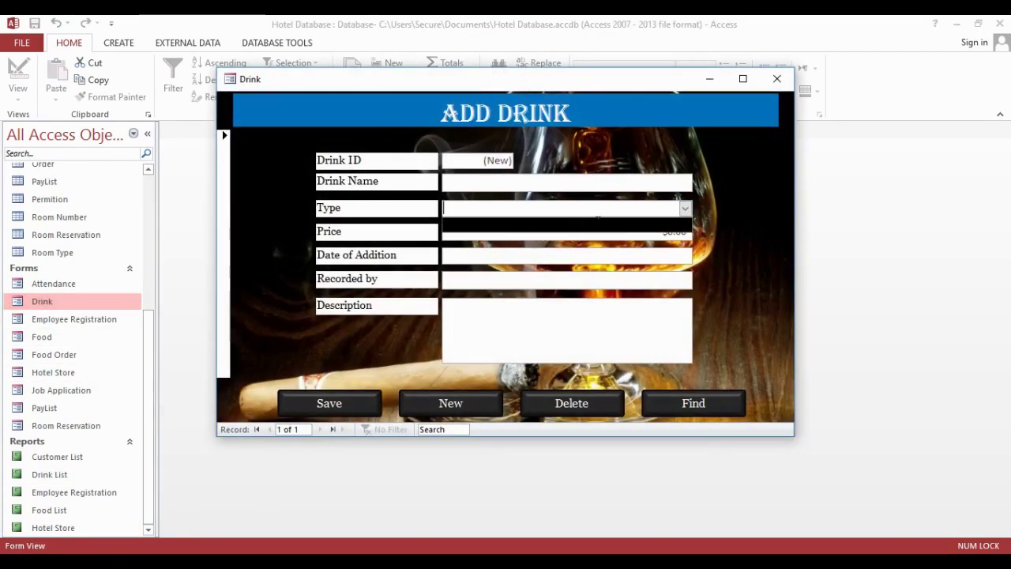
Close the Drink form, then create a new table saved as Drink Type and open it for design changes.
{"action": "left_click", "coordinate": [721, 202]}
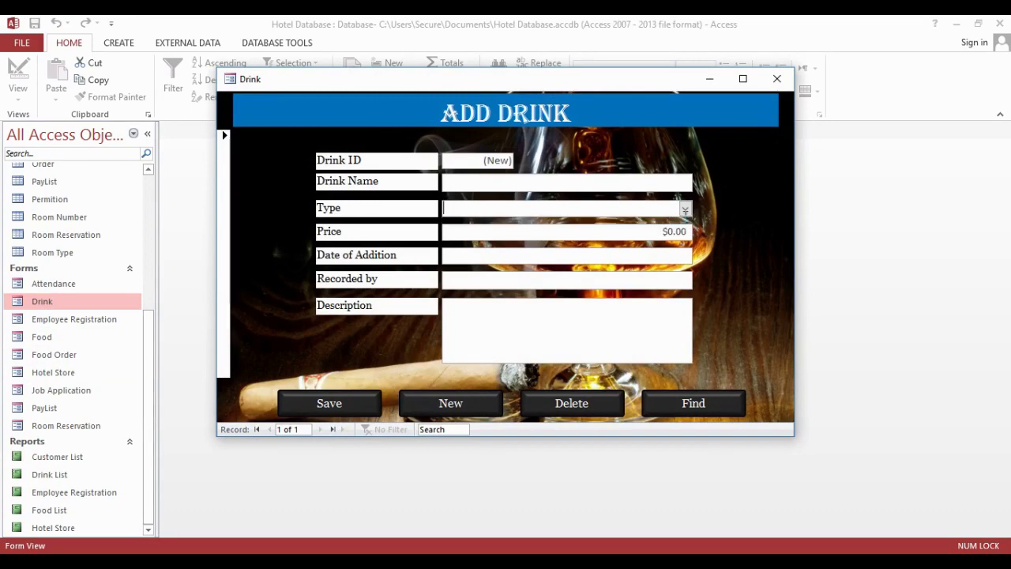
{"action": "left_click", "coordinate": [777, 79]}
{"action": "left_click", "coordinate": [118, 42]}
{"action": "right_click", "coordinate": [81, 88]}
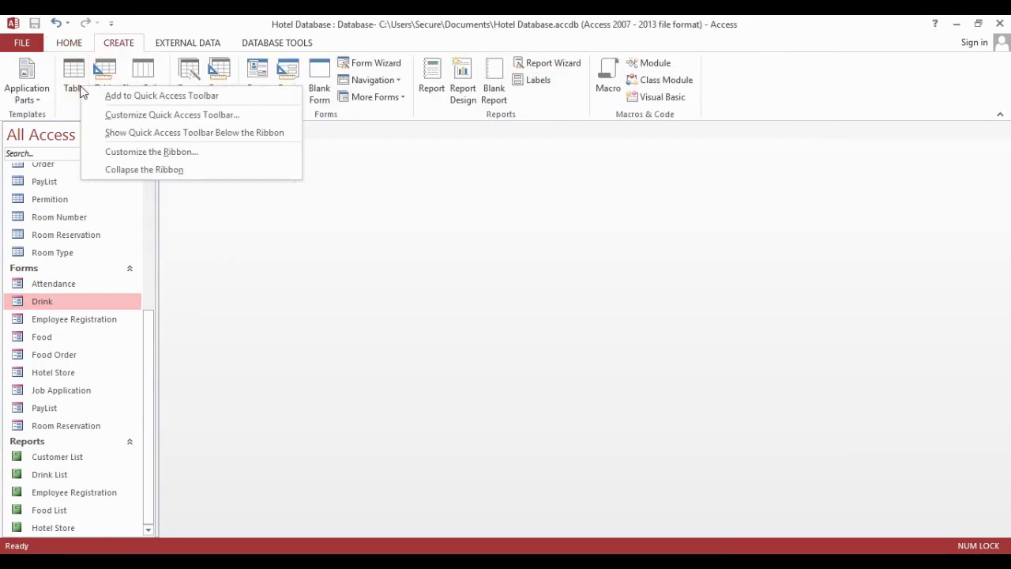
{"action": "left_click", "coordinate": [71, 88]}
{"action": "right_click", "coordinate": [193, 130]}
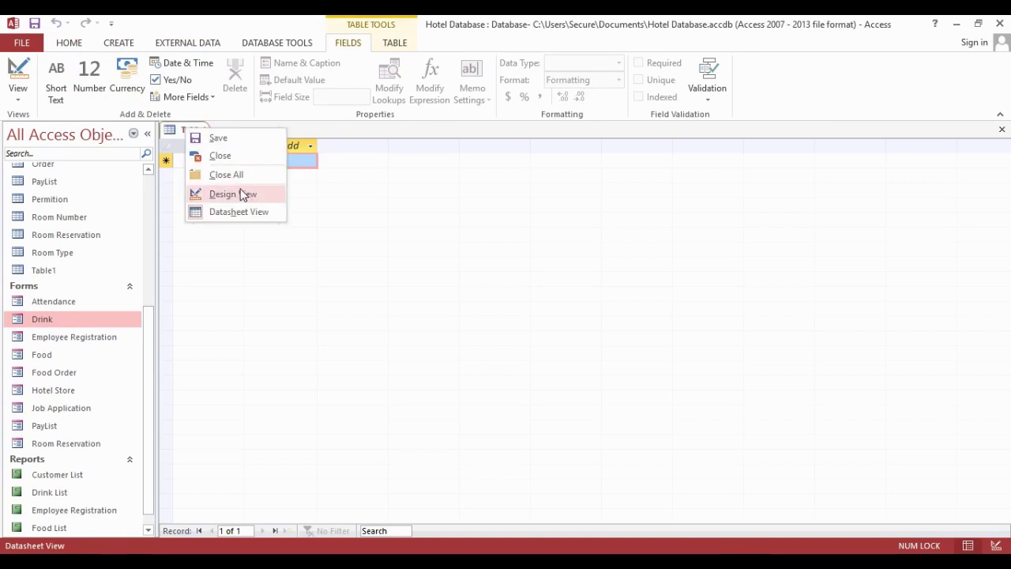
{"action": "left_click", "coordinate": [241, 195]}
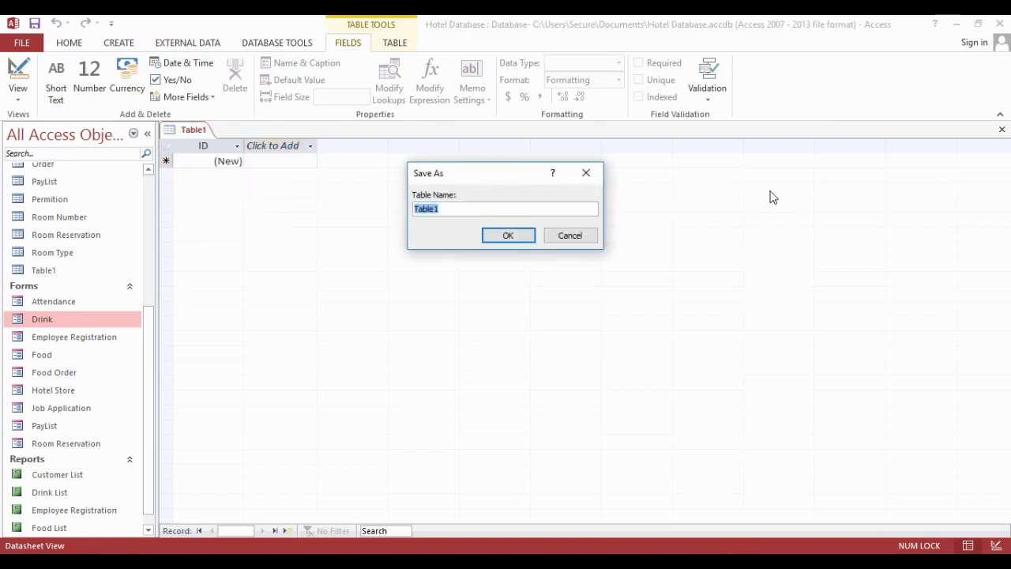
{"action": "type", "text": "Drink Type"}
{"action": "key", "text": "Return"}
Name the Drink Type table's field Drink, remove its primary key and set its data type to Short Text.
{"action": "type", "text": "Dr"}
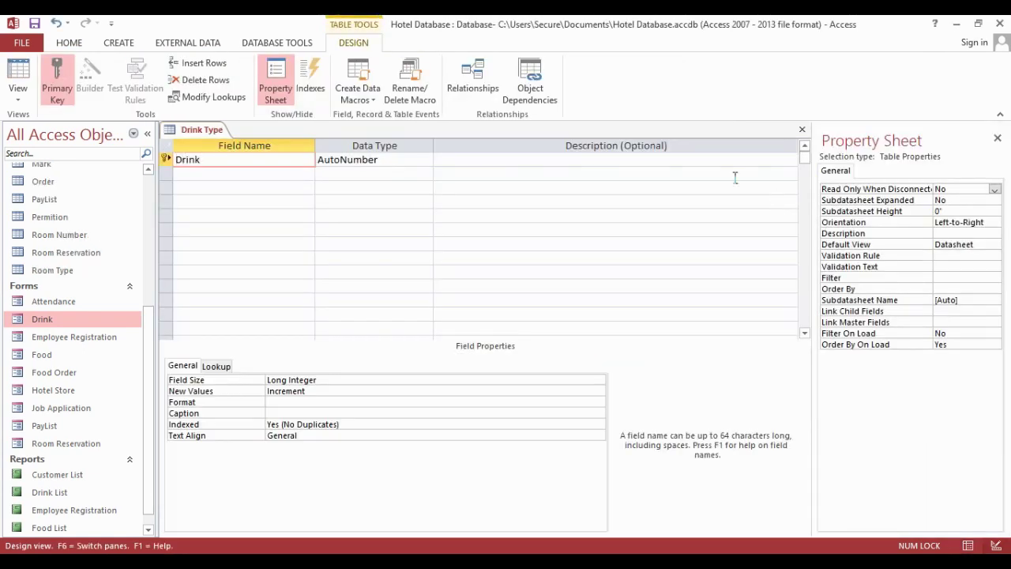
{"action": "right_click", "coordinate": [168, 162]}
{"action": "left_click", "coordinate": [197, 167]}
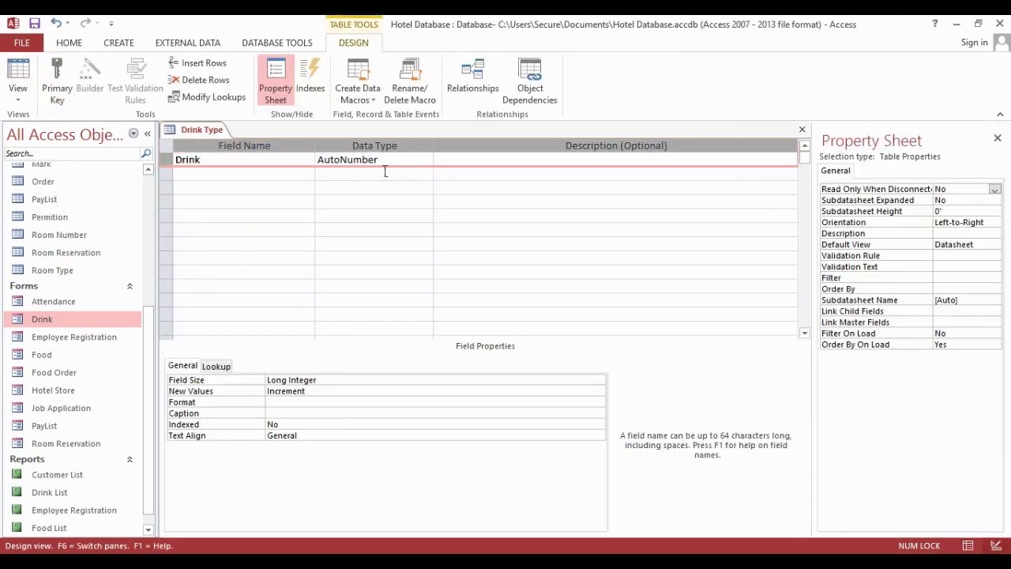
{"action": "left_click", "coordinate": [384, 162]}
{"action": "left_click", "coordinate": [426, 159]}
{"action": "left_click", "coordinate": [347, 172]}
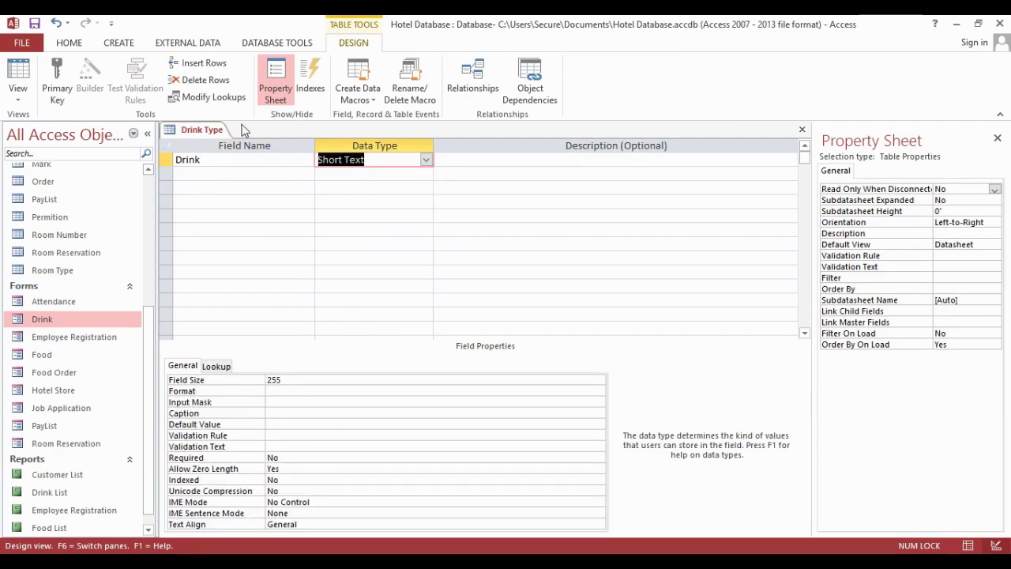
Enter Soft Drinks and Alcoholic Drinks as the first two records of the Drink Type table.
{"action": "right_click", "coordinate": [202, 131]}
{"action": "left_click", "coordinate": [227, 211]}
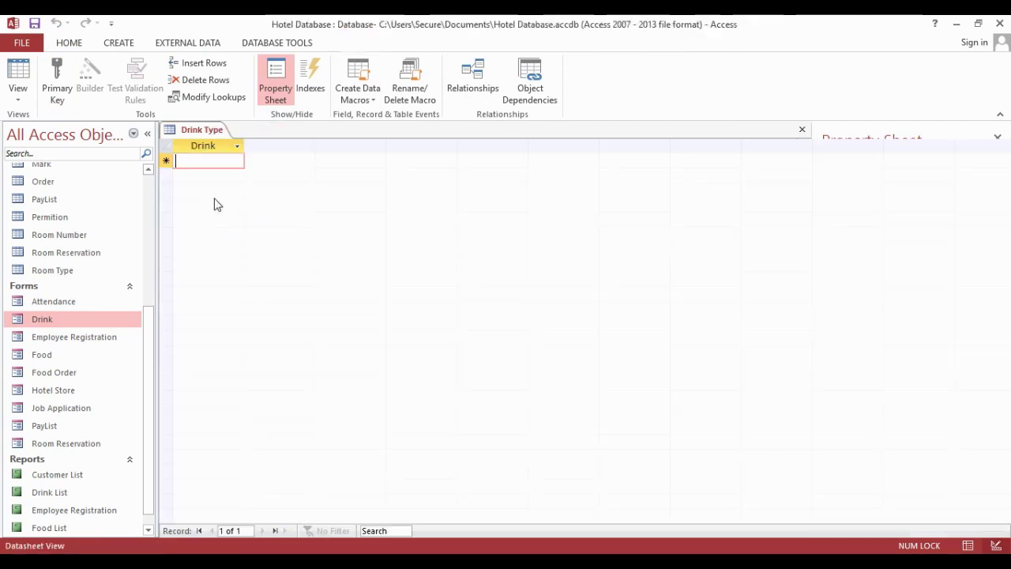
{"action": "type", "text": "Soft Drink"}
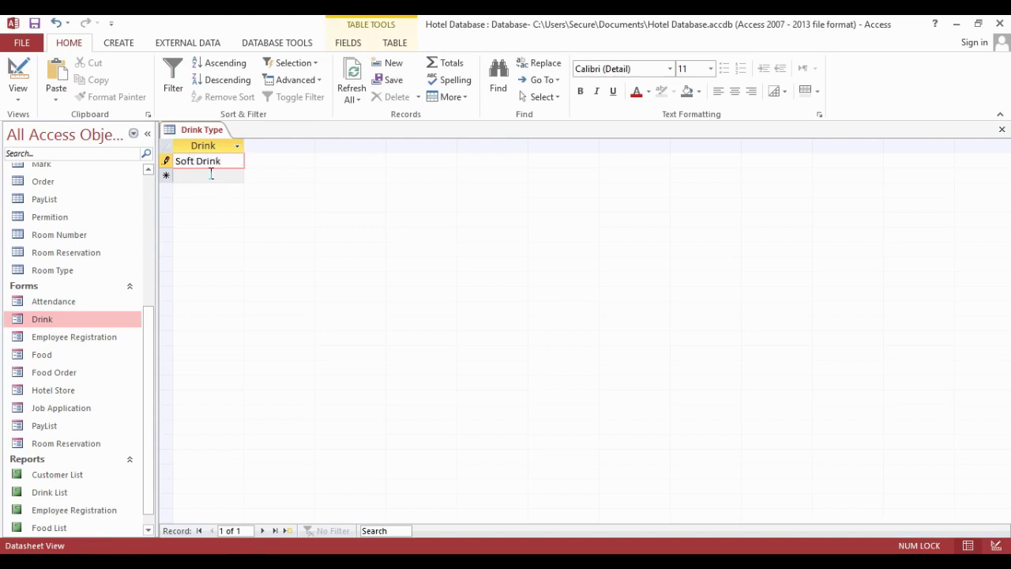
{"action": "left_click", "coordinate": [212, 176]}
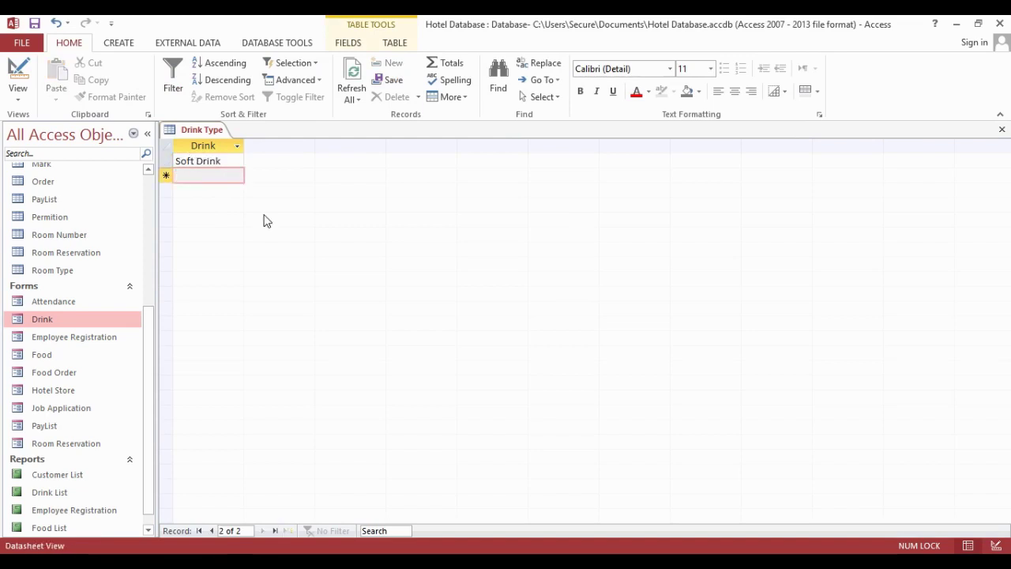
{"action": "type", "text": "a"}
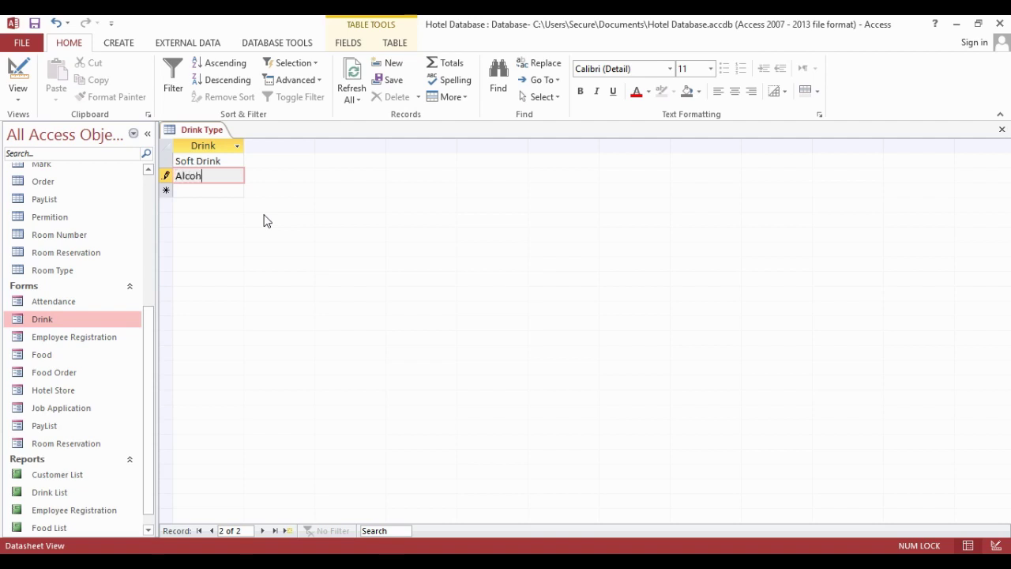
{"action": "type", "text": "lcoholic Drinks"}
{"action": "left_click", "coordinate": [239, 163]}
{"action": "type", "text": "s"}
Add the records Hot Drinks and Others to the Drink Type table and close it.
{"action": "left_click", "coordinate": [232, 203]}
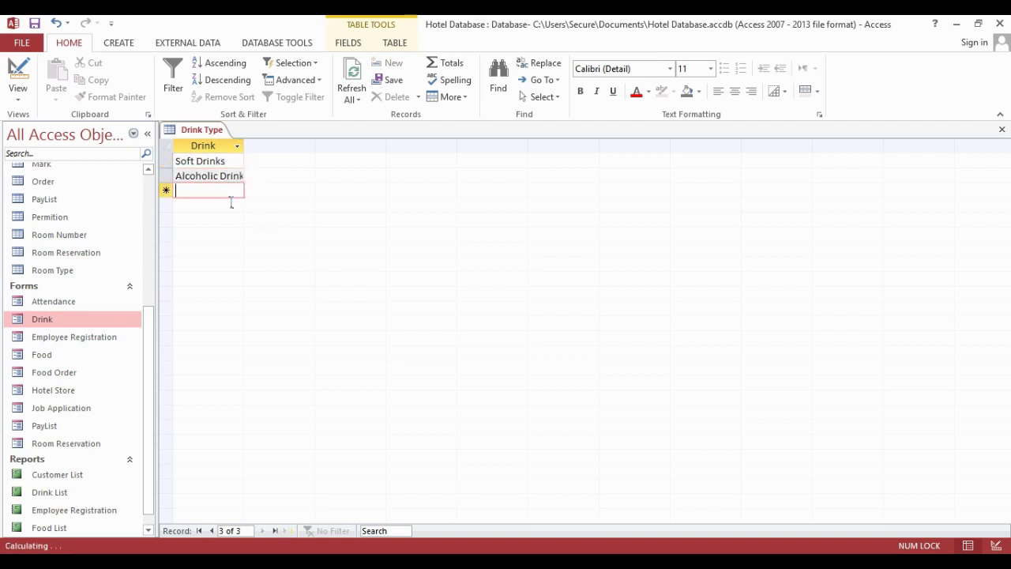
{"action": "type", "text": "Hot Drinks"}
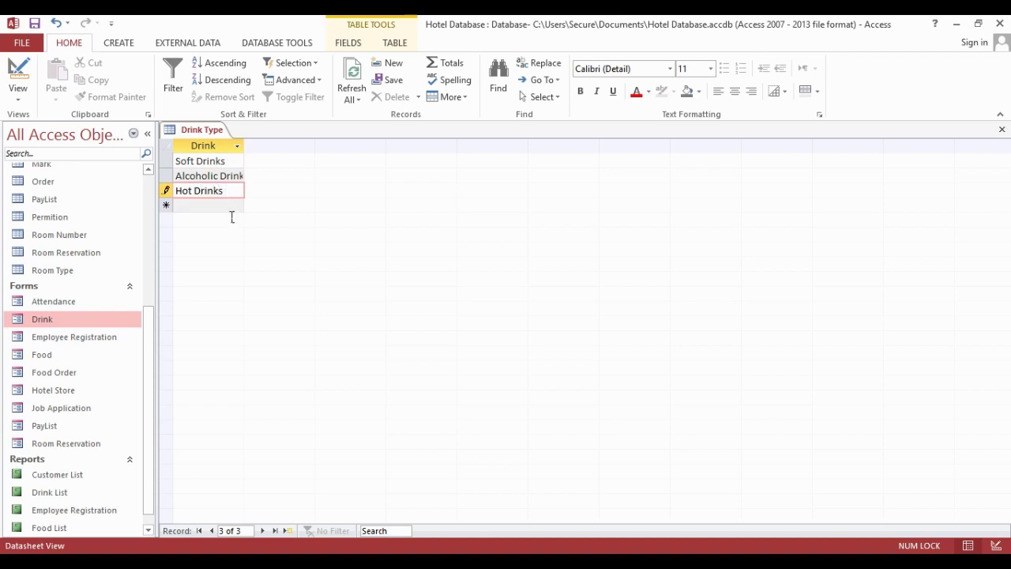
{"action": "left_click", "coordinate": [240, 207]}
{"action": "type", "text": "Others"}
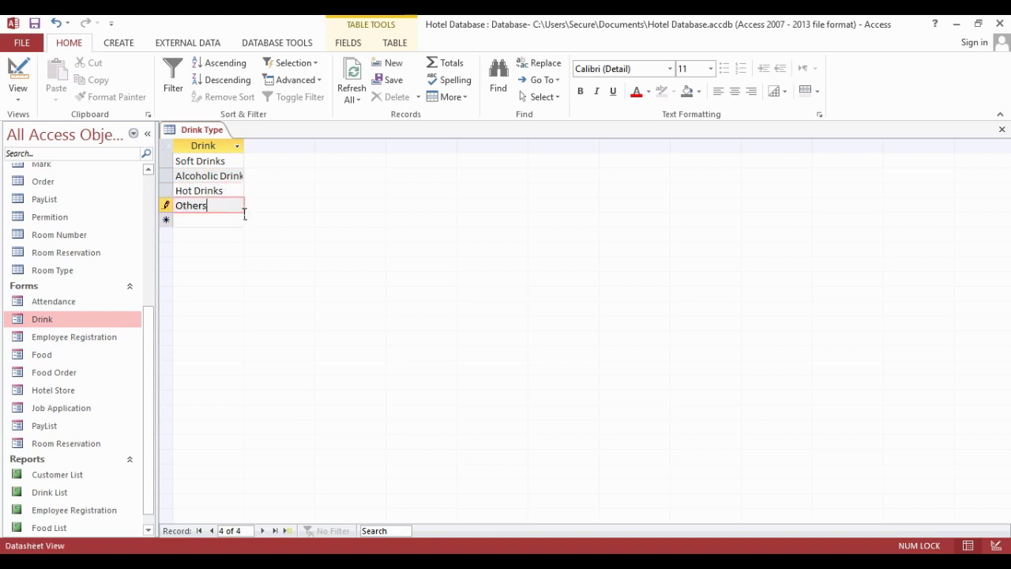
{"action": "right_click", "coordinate": [198, 132]}
{"action": "right_click", "coordinate": [203, 131]}
{"action": "left_click", "coordinate": [226, 165]}
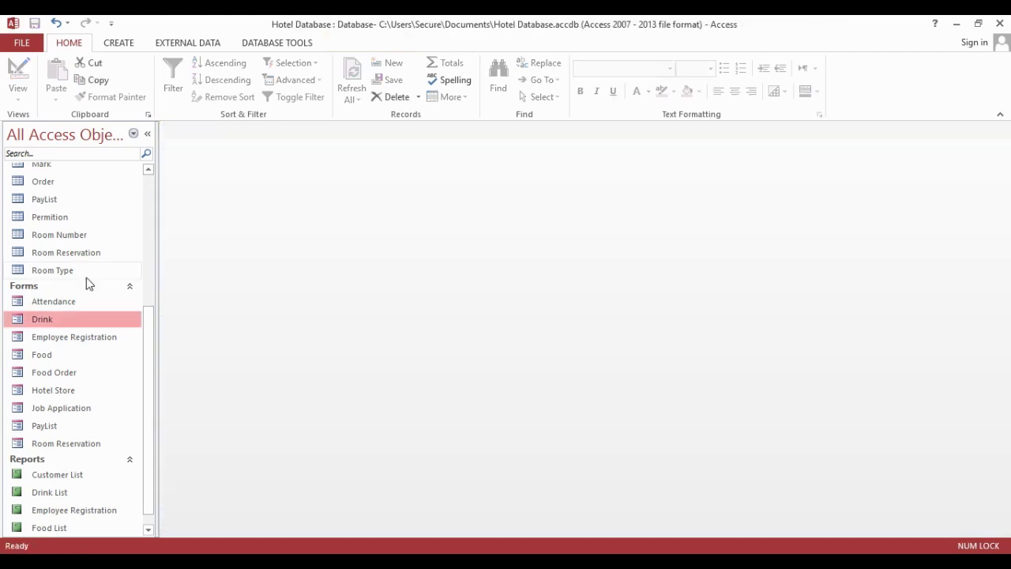
Set the row source of the Drink form's Type combo box to the Drink Type table, then save and close the form.
{"action": "right_click", "coordinate": [28, 319]}
{"action": "left_click", "coordinate": [93, 365]}
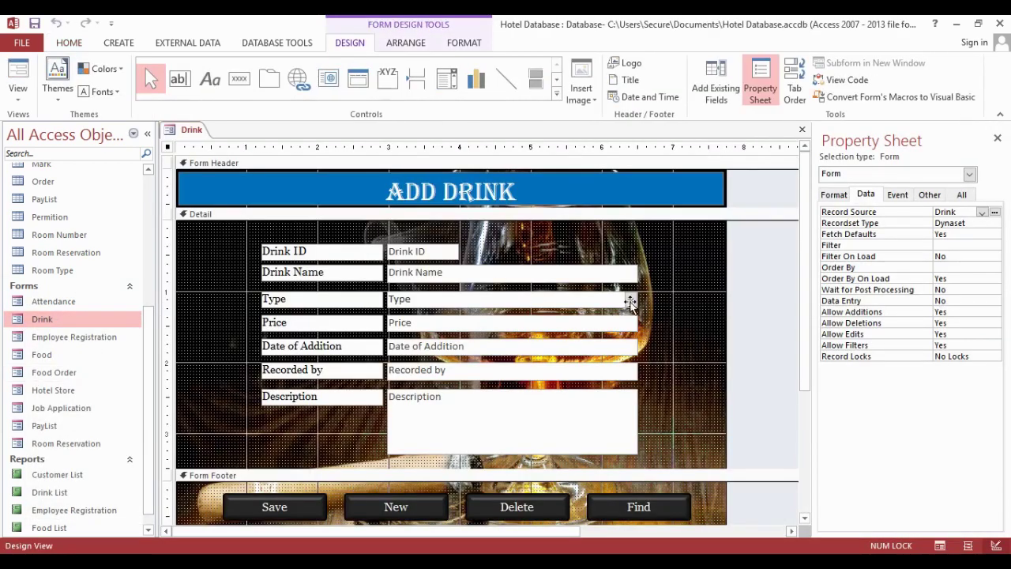
{"action": "left_click", "coordinate": [628, 300]}
{"action": "left_click", "coordinate": [980, 224]}
{"action": "left_click", "coordinate": [982, 225]}
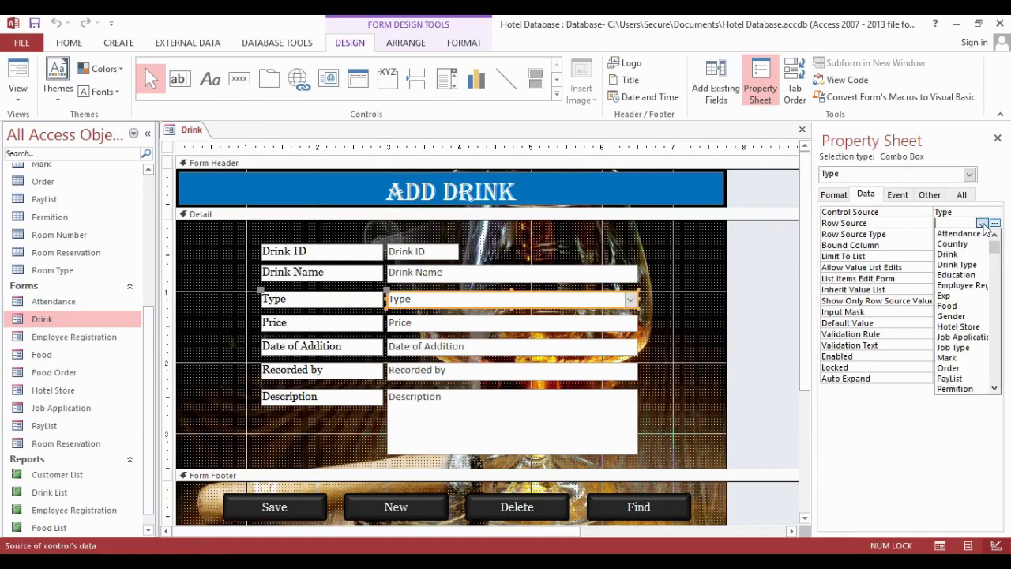
{"action": "left_click", "coordinate": [957, 265]}
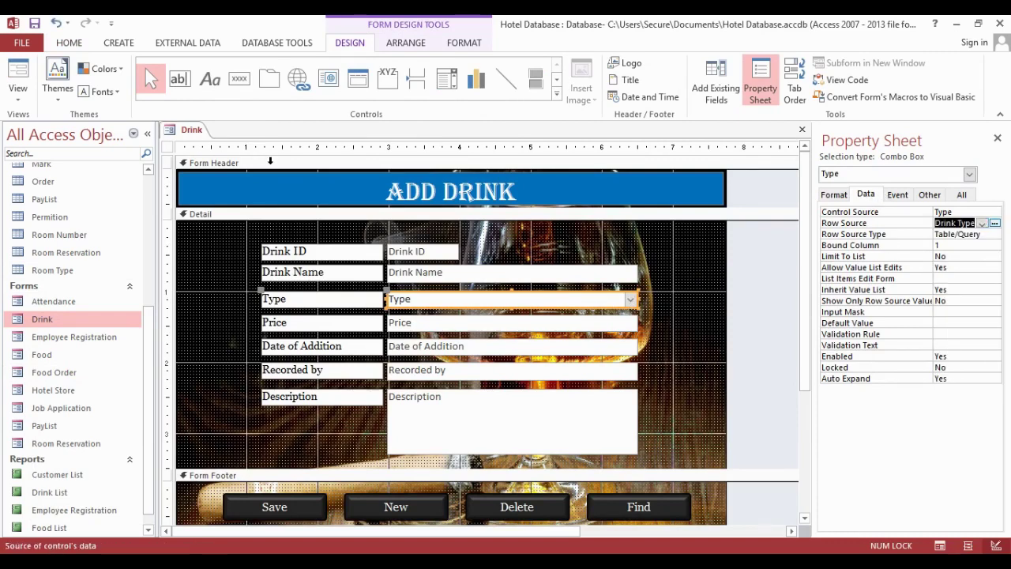
{"action": "right_click", "coordinate": [195, 132]}
{"action": "left_click", "coordinate": [214, 140]}
{"action": "left_click", "coordinate": [212, 156]}
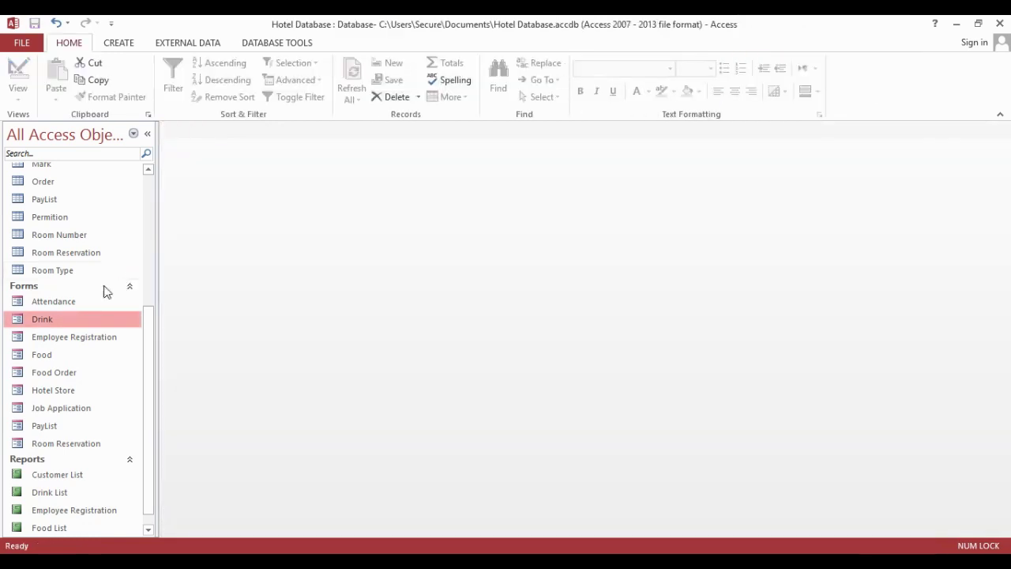
Open the Drink form, check the choices offered for Type and close the form.
{"action": "double_click", "coordinate": [92, 314]}
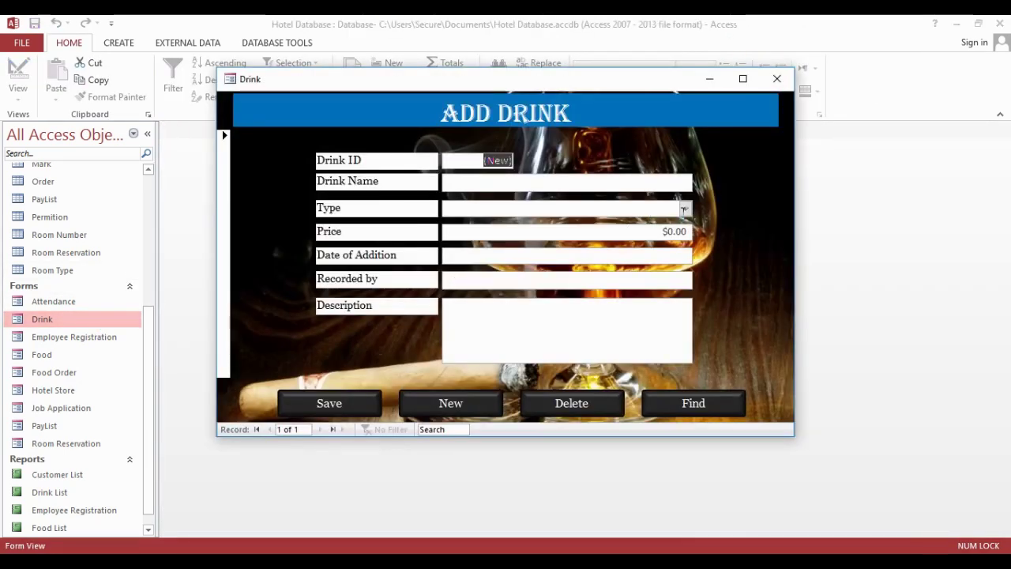
{"action": "left_click", "coordinate": [684, 209]}
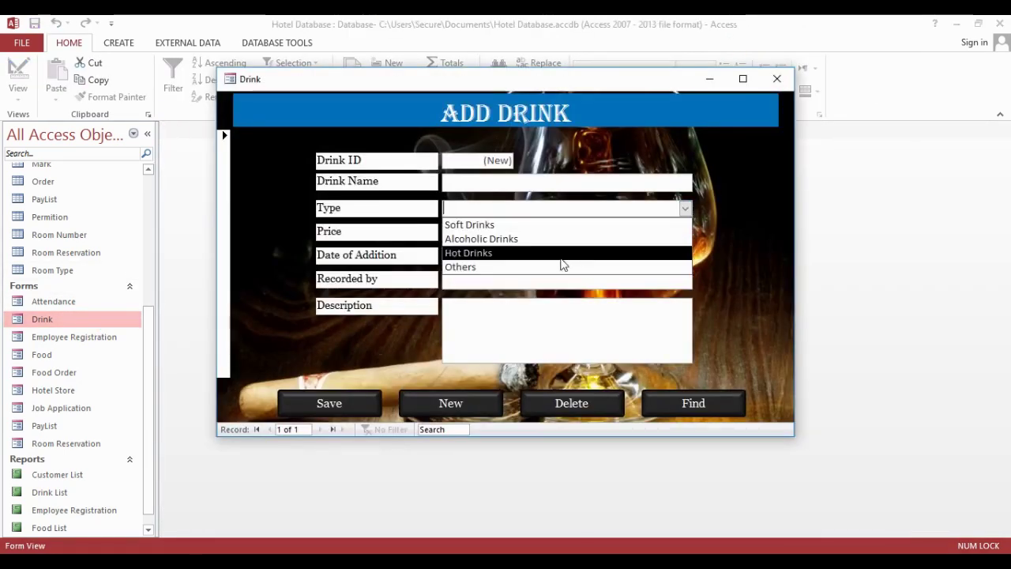
{"action": "left_click", "coordinate": [762, 94]}
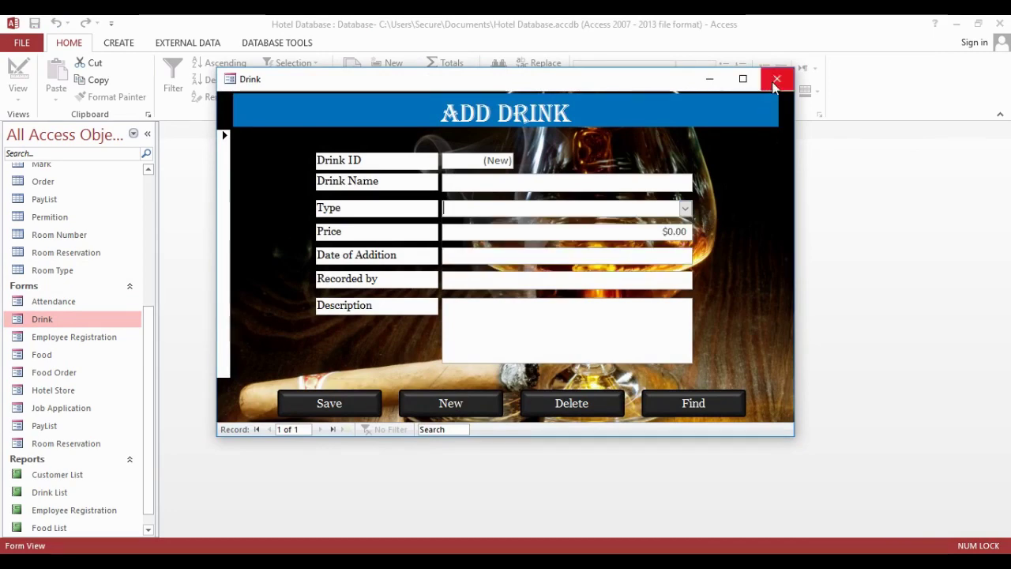
{"action": "left_click", "coordinate": [776, 81]}
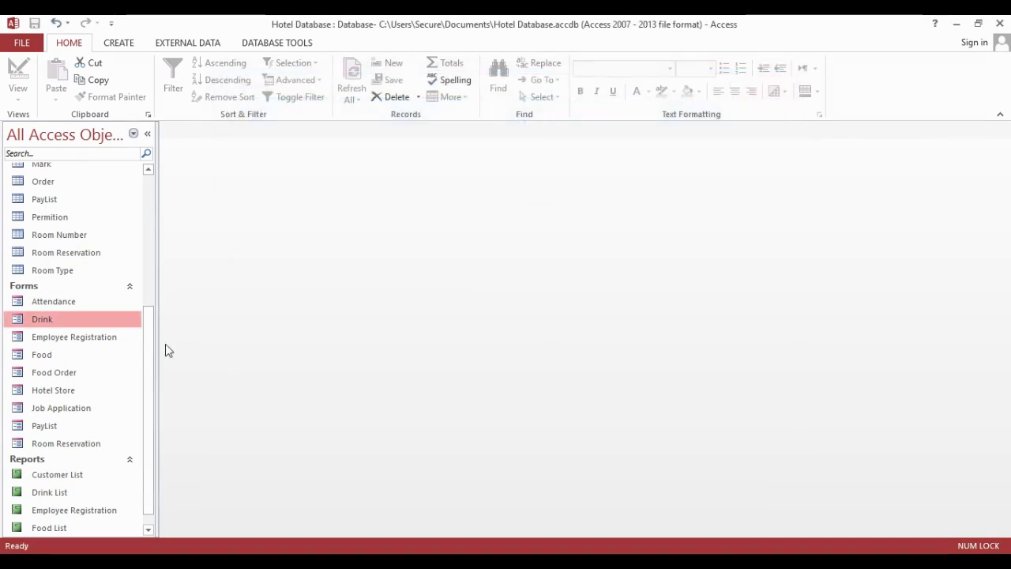
{"action": "double_click", "coordinate": [83, 320]}
{"action": "right_click", "coordinate": [341, 135]}
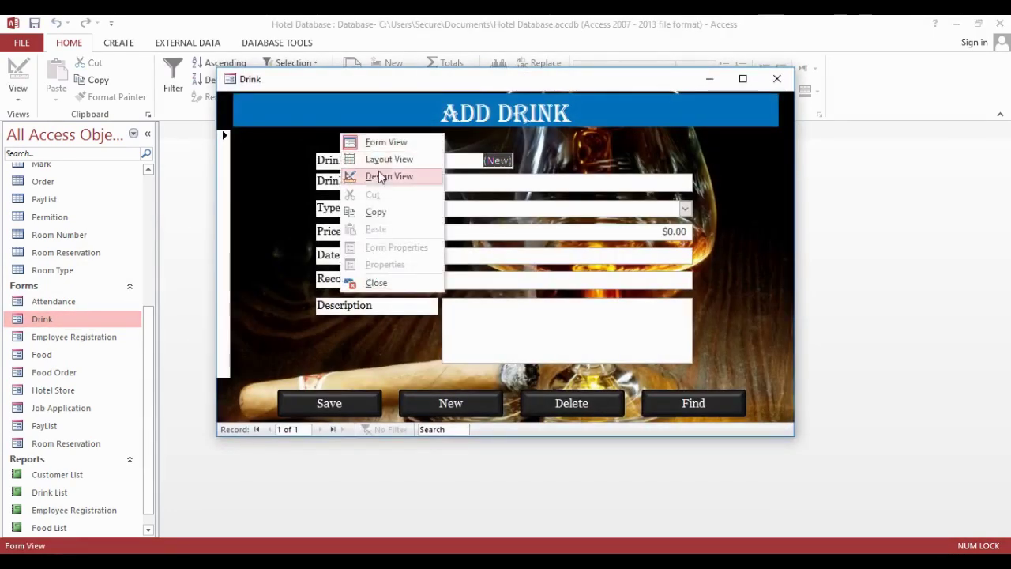
{"action": "left_click", "coordinate": [379, 175]}
{"action": "left_click", "coordinate": [239, 78]}
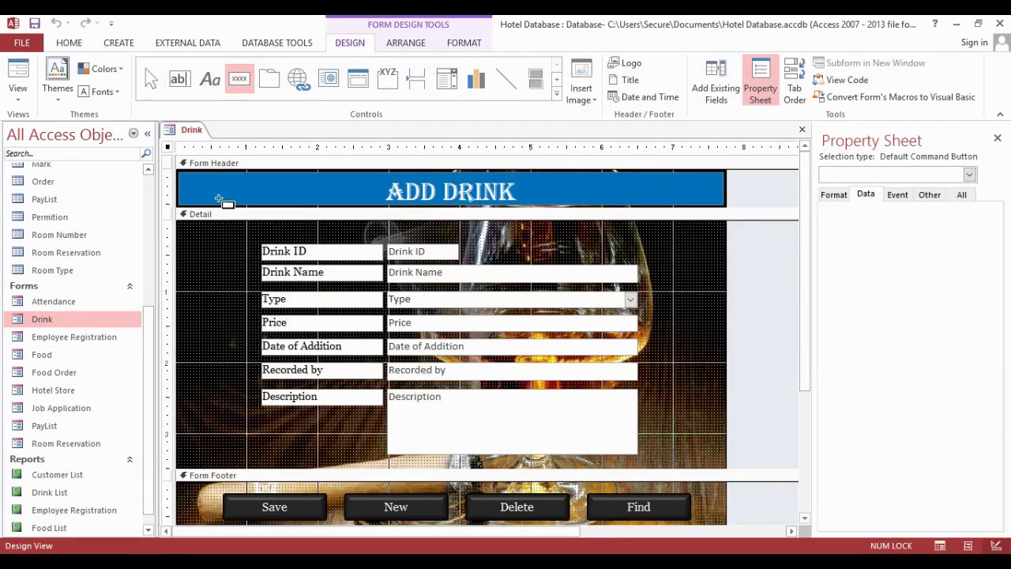
{"action": "left_click_drag", "start_coordinate": [189, 180], "coordinate": [267, 206]}
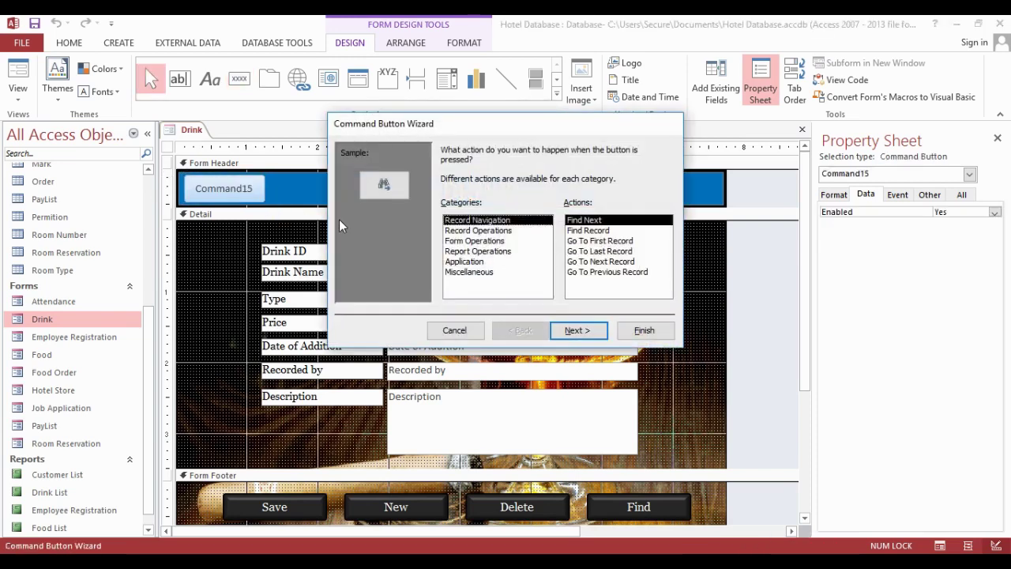
{"action": "left_click", "coordinate": [454, 330]}
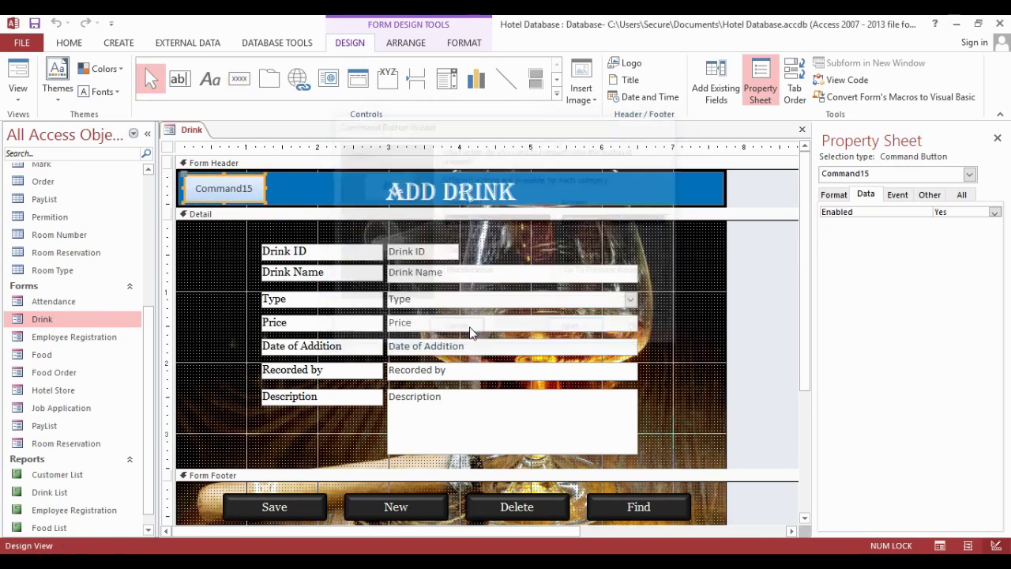
{"action": "key", "text": "Delete"}
{"action": "right_click", "coordinate": [179, 129]}
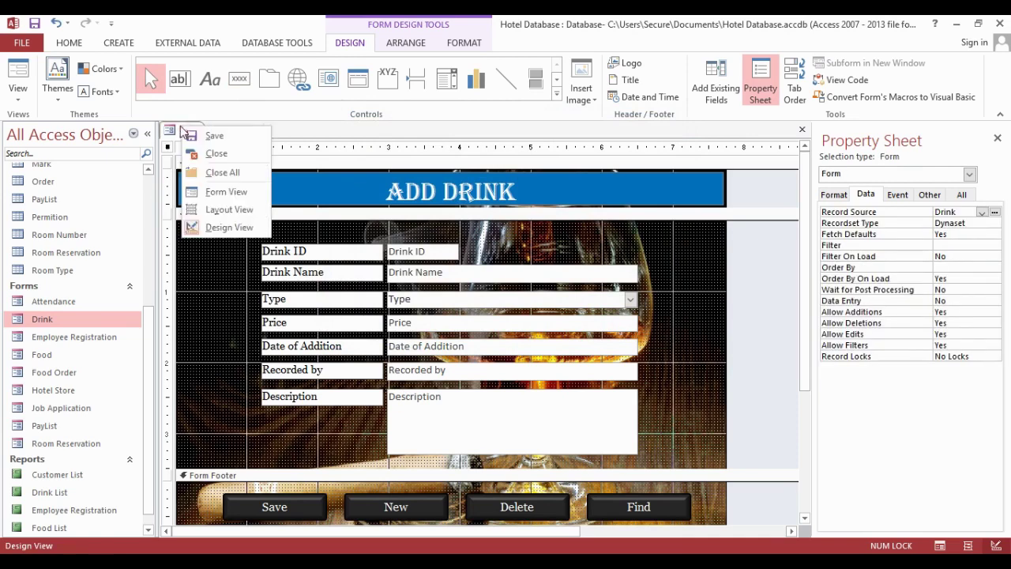
{"action": "left_click", "coordinate": [214, 139]}
Open the Drink List report for design changes and set Drink.jpg as its background picture.
{"action": "scroll", "coordinate": [153, 338], "scroll_direction": "down", "scroll_amount": 1}
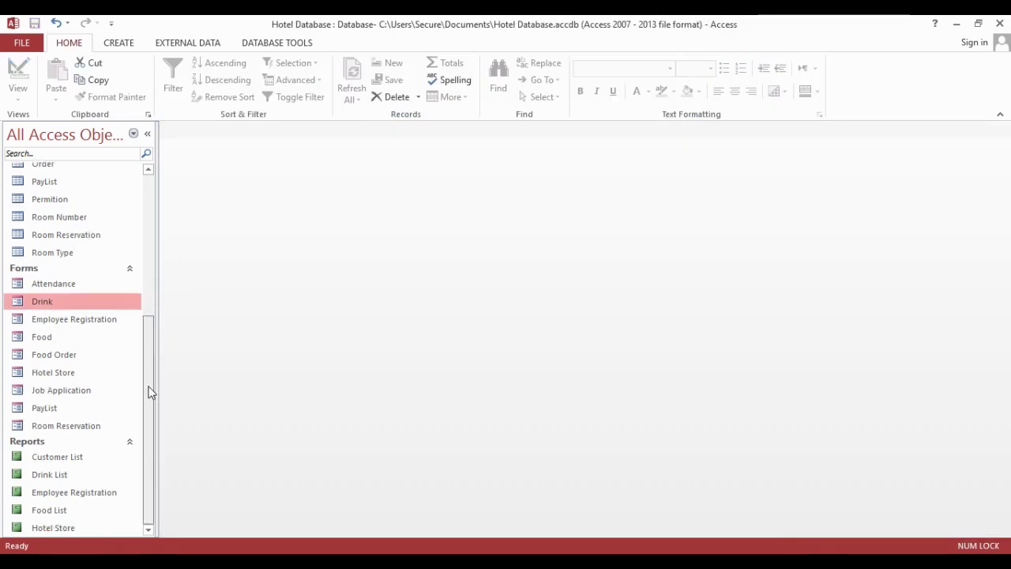
{"action": "left_click", "coordinate": [64, 478]}
{"action": "double_click", "coordinate": [65, 485]}
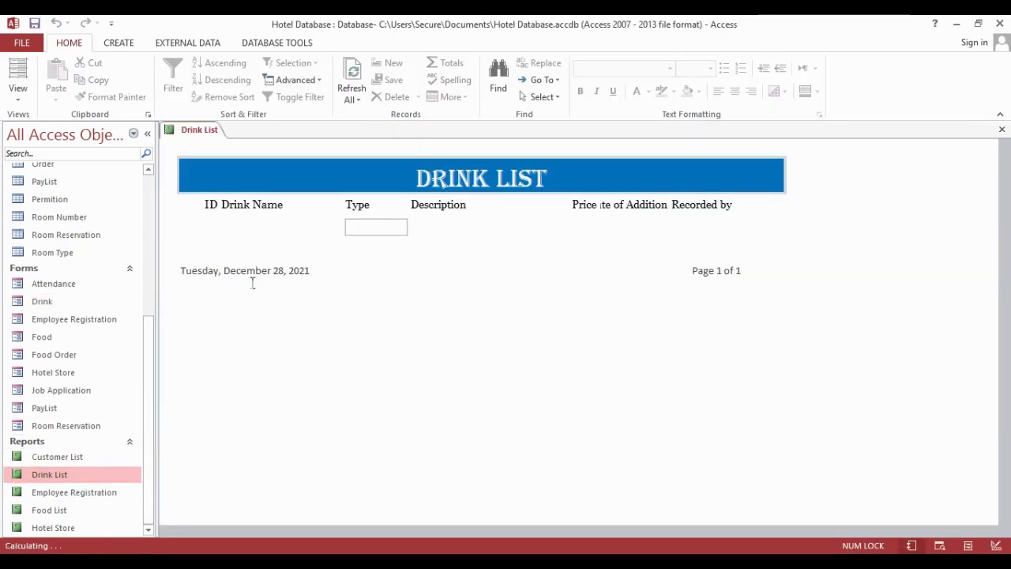
{"action": "right_click", "coordinate": [190, 138]}
{"action": "left_click", "coordinate": [223, 236]}
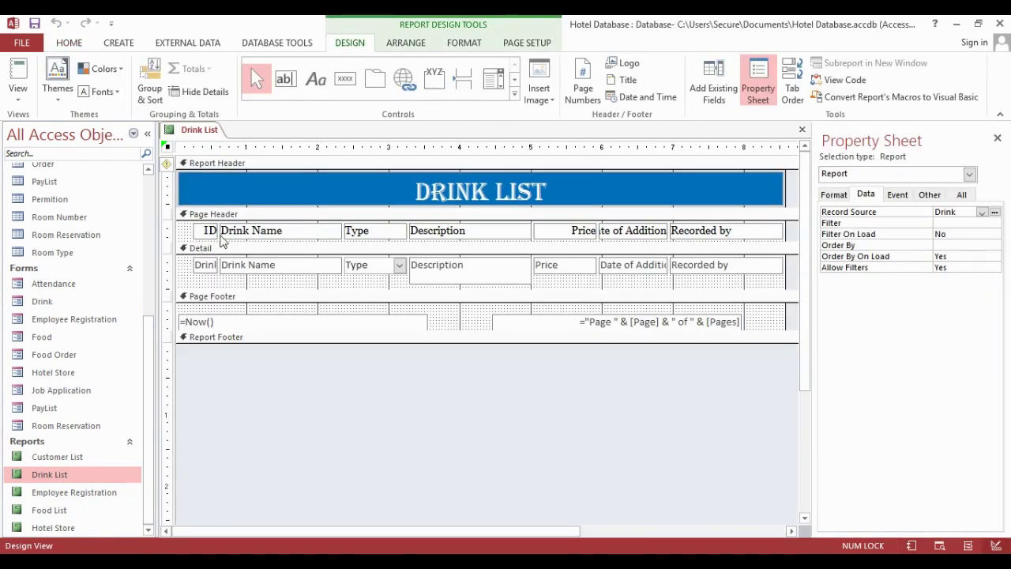
{"action": "left_click", "coordinate": [835, 195]}
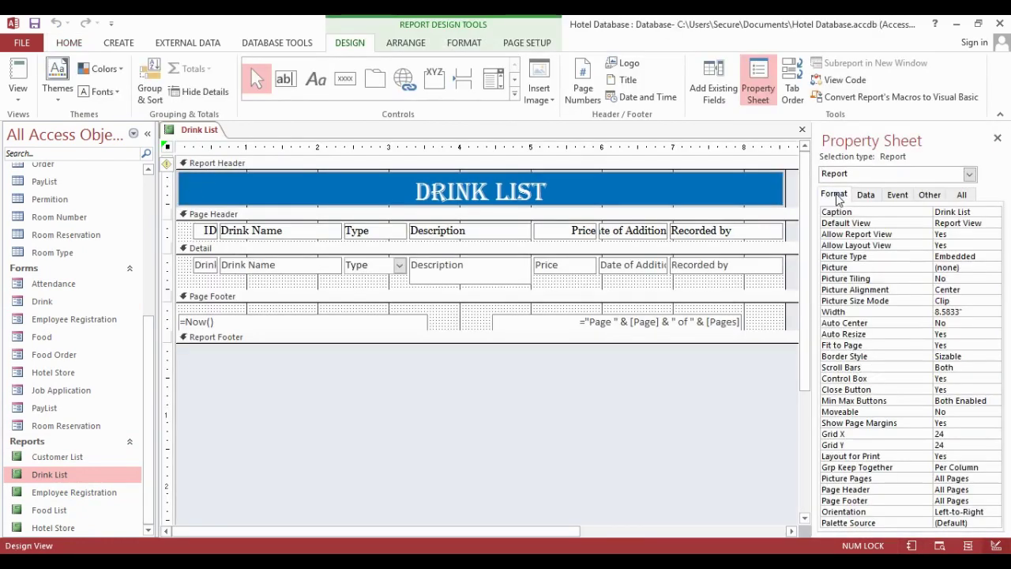
{"action": "left_click", "coordinate": [977, 269]}
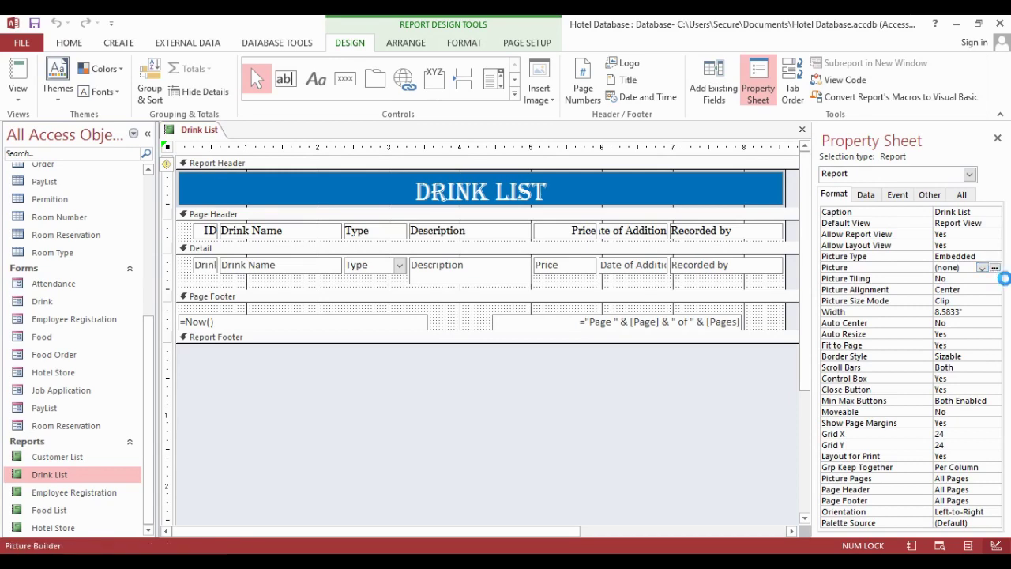
{"action": "left_click", "coordinate": [995, 268]}
{"action": "left_click_drag", "start_coordinate": [497, 169], "coordinate": [487, 219]}
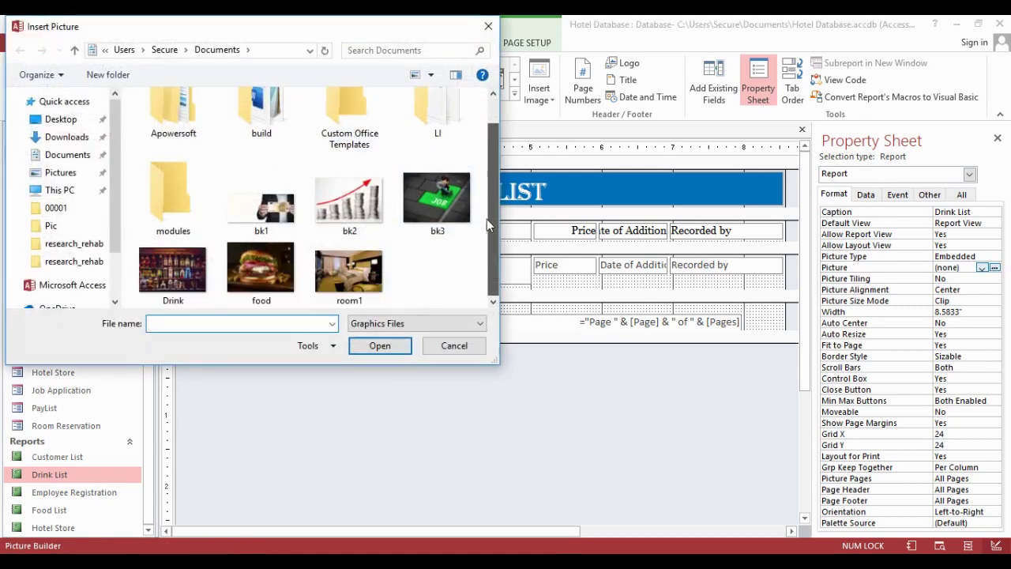
{"action": "left_click", "coordinate": [143, 272]}
{"action": "left_click", "coordinate": [401, 347]}
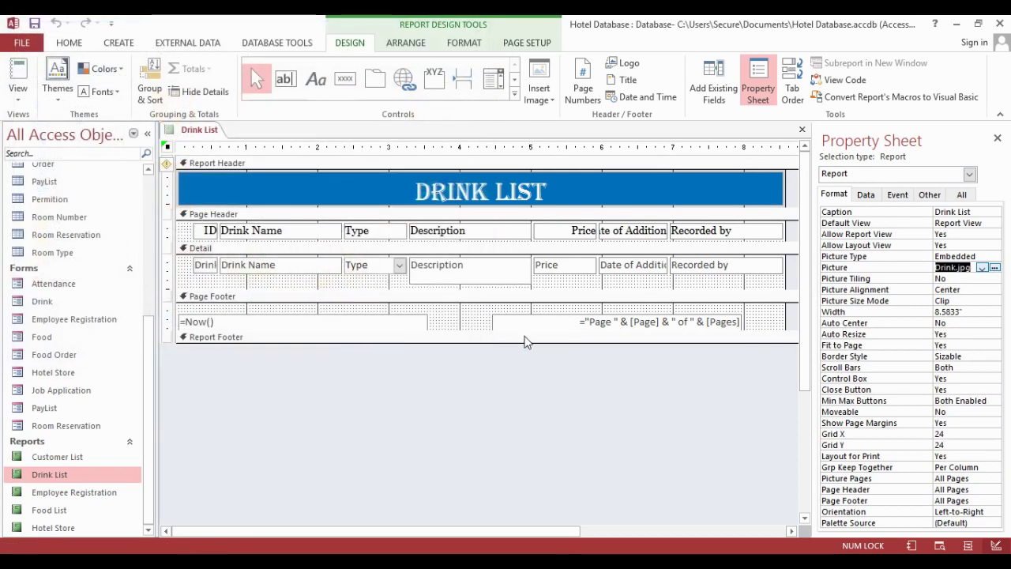
Set the picture size mode of the Drink List report's background to Stretch.
{"action": "left_click", "coordinate": [987, 301]}
{"action": "left_click", "coordinate": [994, 300]}
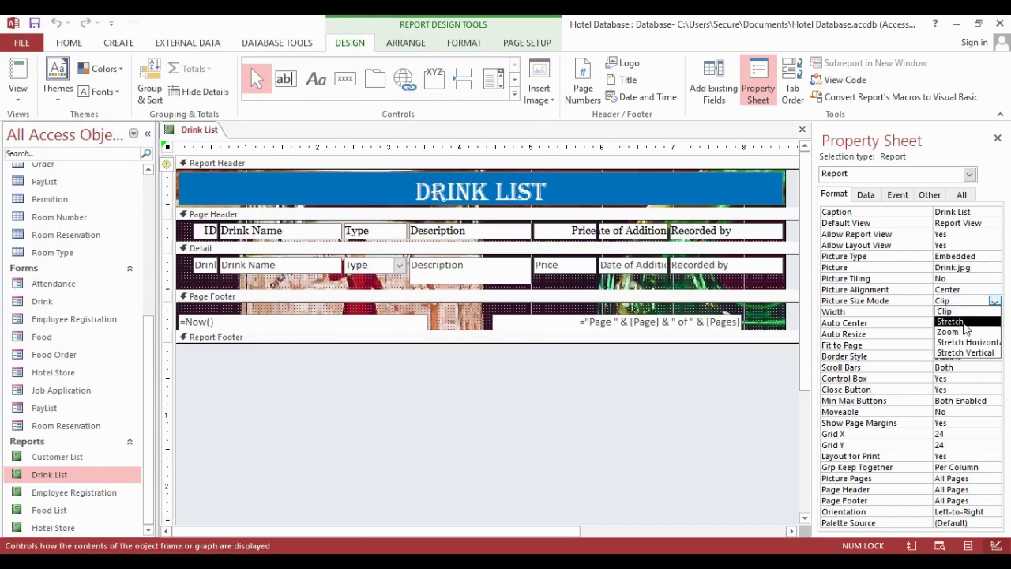
{"action": "left_click", "coordinate": [965, 330]}
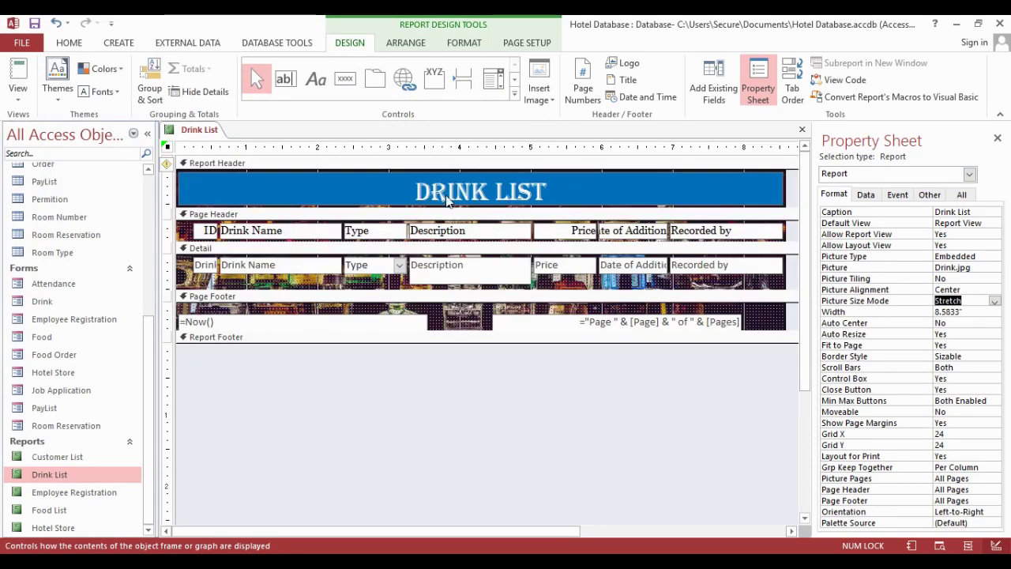
{"action": "right_click", "coordinate": [199, 130]}
{"action": "left_click", "coordinate": [233, 246]}
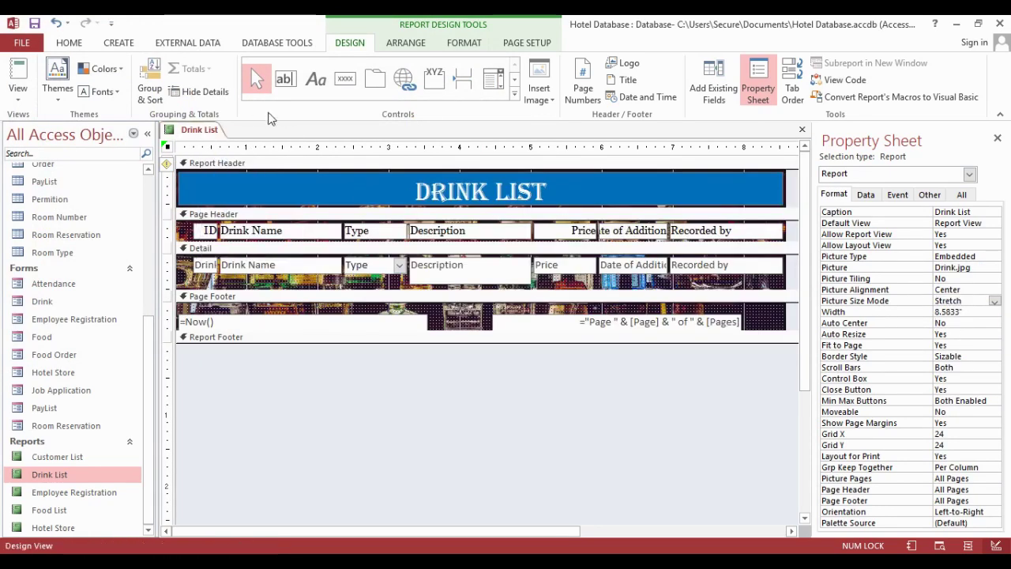
Add a command button about 1.25" by 0.375" captioned Add Drink at the start of the Drink List report header.
{"action": "left_click", "coordinate": [345, 78]}
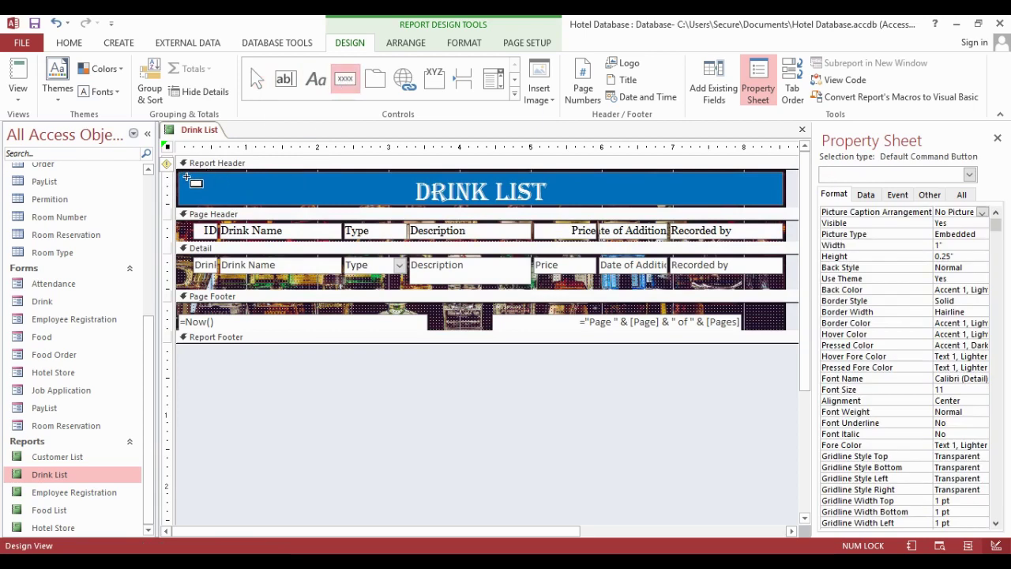
{"action": "left_click_drag", "start_coordinate": [184, 174], "coordinate": [275, 204]}
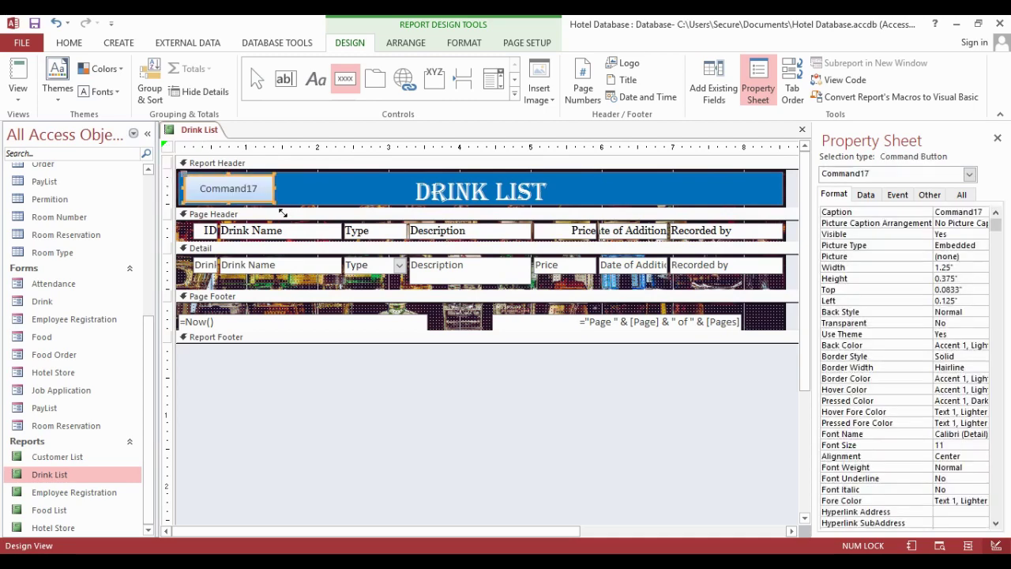
{"action": "left_click", "coordinate": [187, 197]}
{"action": "type", "text": "S"}
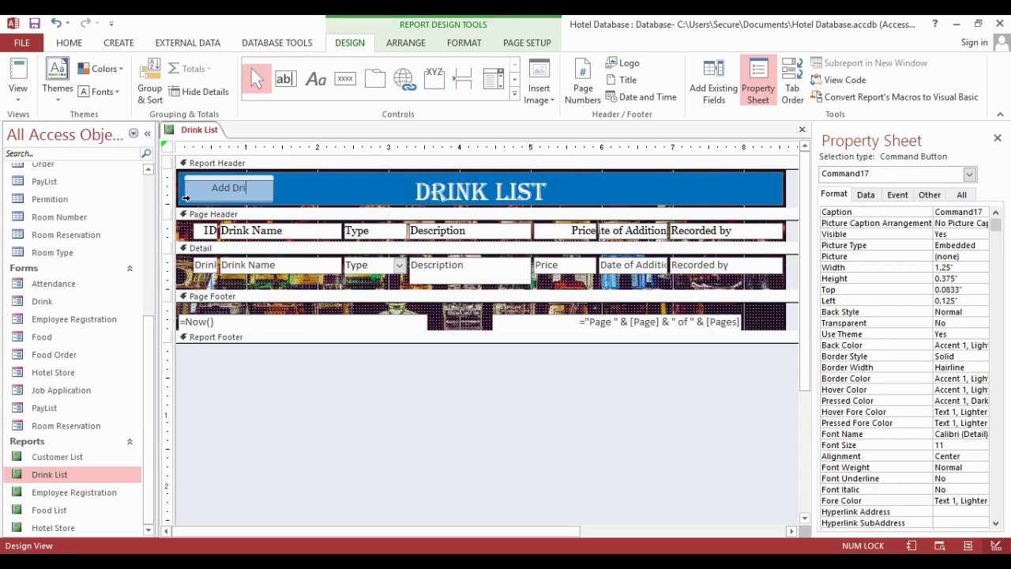
{"action": "left_click", "coordinate": [244, 402]}
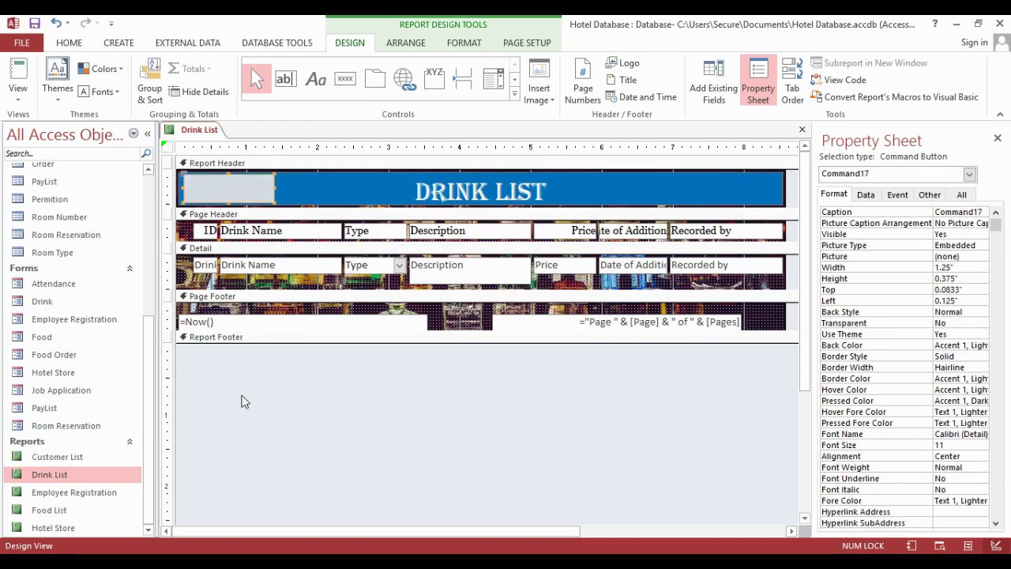
Apply a bevel effect and a black outline to the Add Drink button.
{"action": "left_click", "coordinate": [242, 185]}
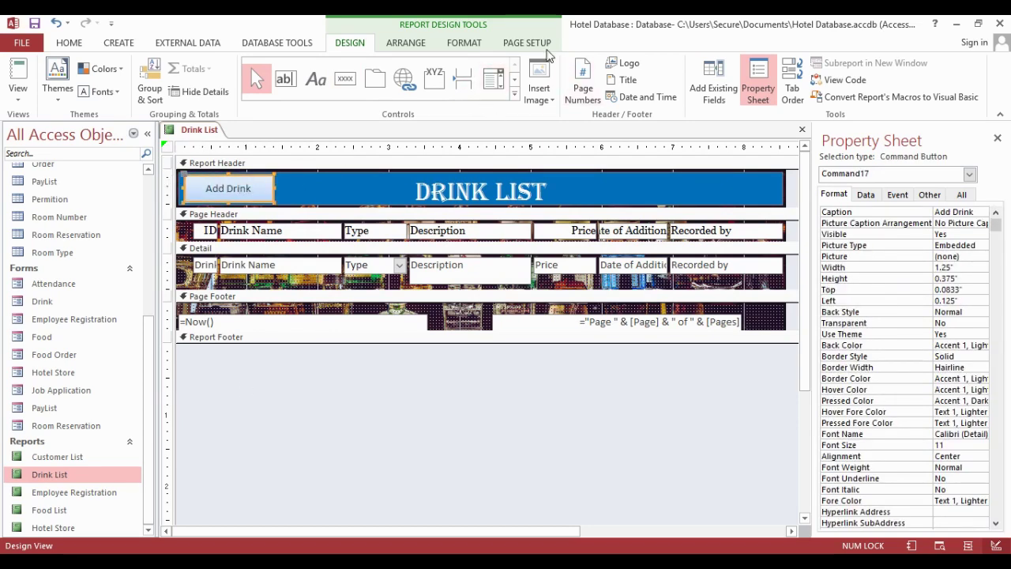
{"action": "left_click", "coordinate": [465, 43]}
{"action": "left_click", "coordinate": [649, 97]}
{"action": "mouse_move", "coordinate": [649, 216]}
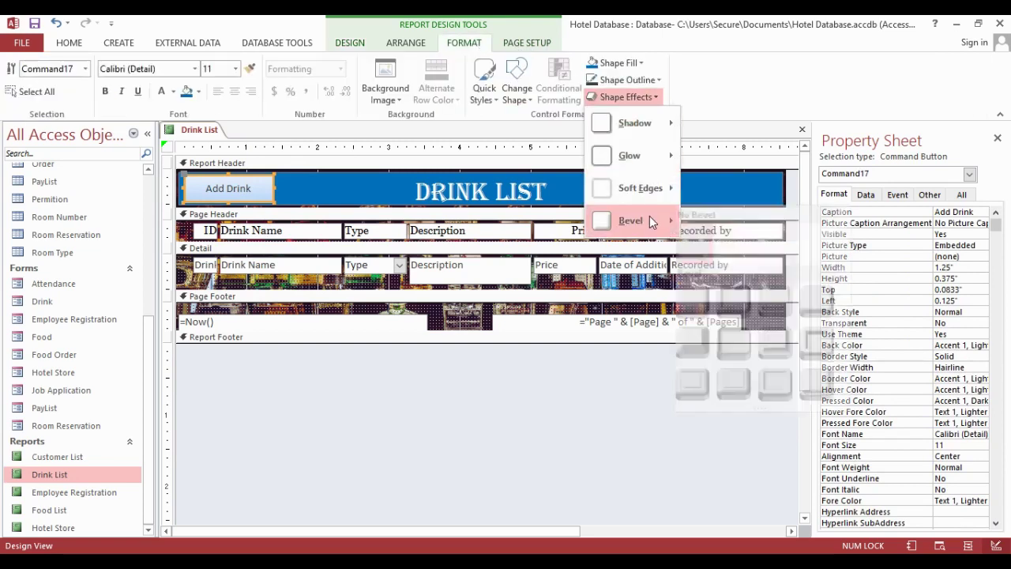
{"action": "left_click", "coordinate": [836, 305]}
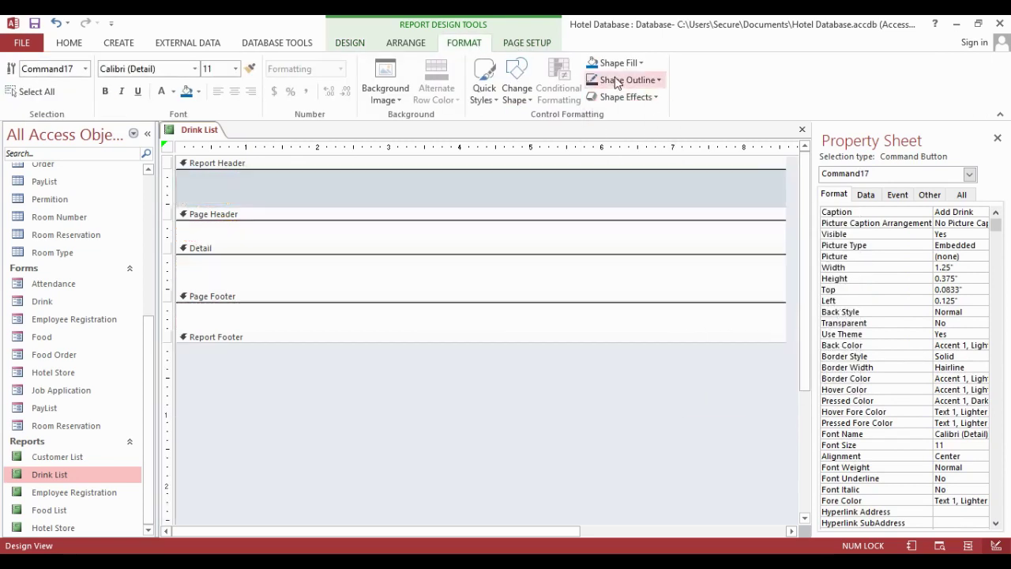
{"action": "left_click", "coordinate": [616, 80]}
{"action": "left_click", "coordinate": [605, 131]}
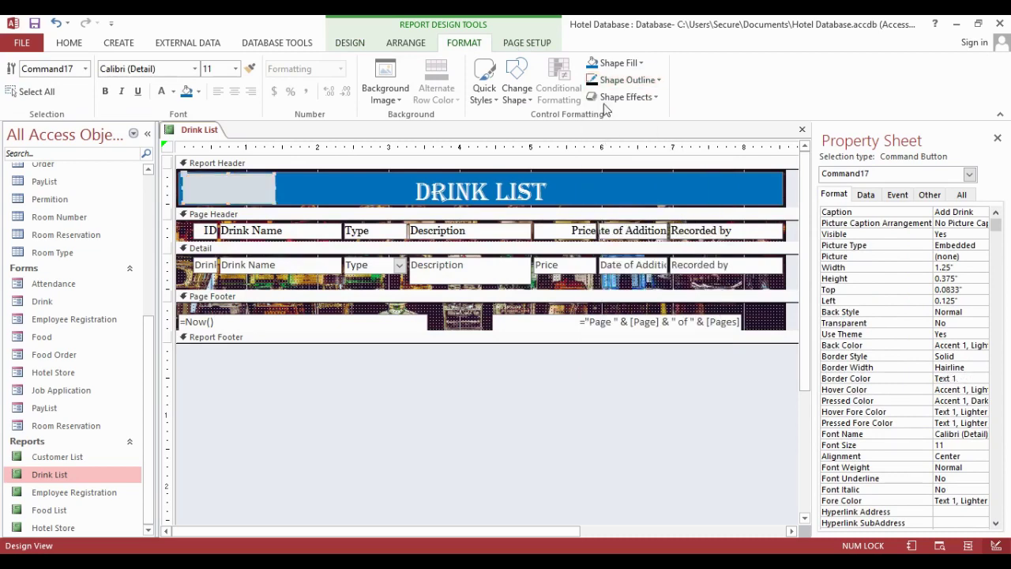
Fill the Add Drink button with the standard orange #F59D56 and make its text white.
{"action": "left_click", "coordinate": [614, 63]}
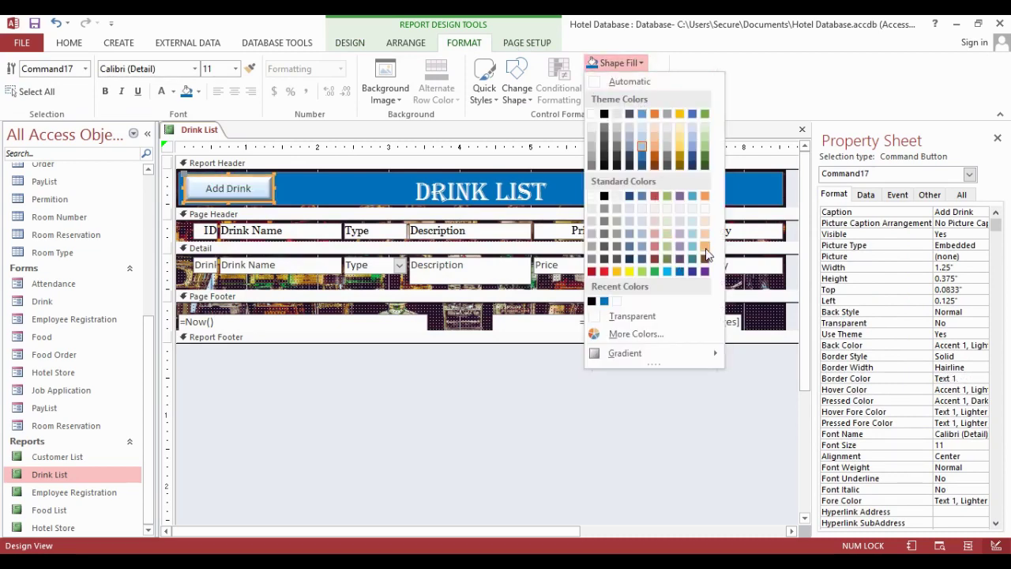
{"action": "left_click", "coordinate": [704, 196]}
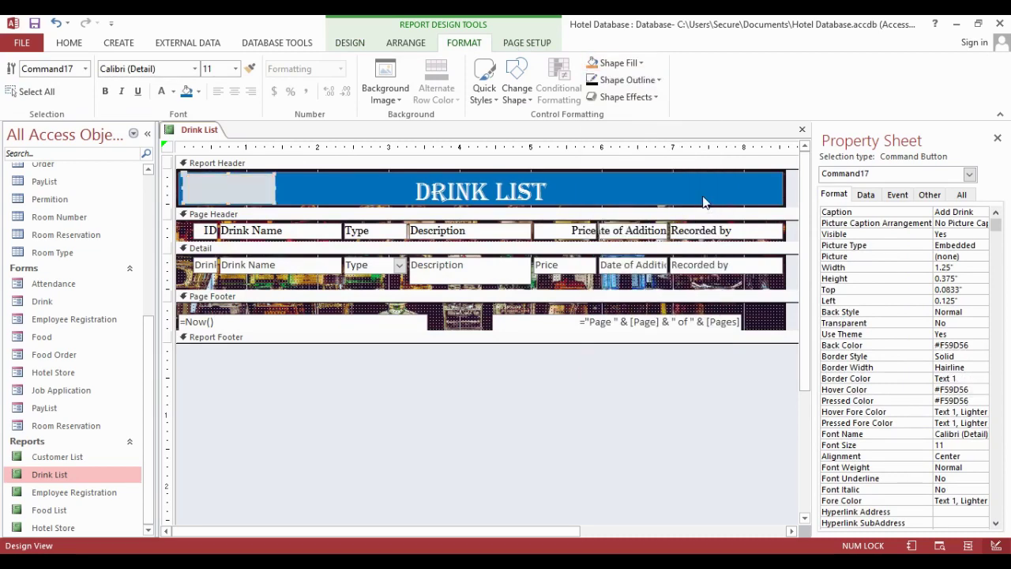
{"action": "left_click", "coordinate": [161, 91]}
Set the Add Drink button's font to Georgia, size 12, and close the Drink List report.
{"action": "left_click", "coordinate": [170, 68]}
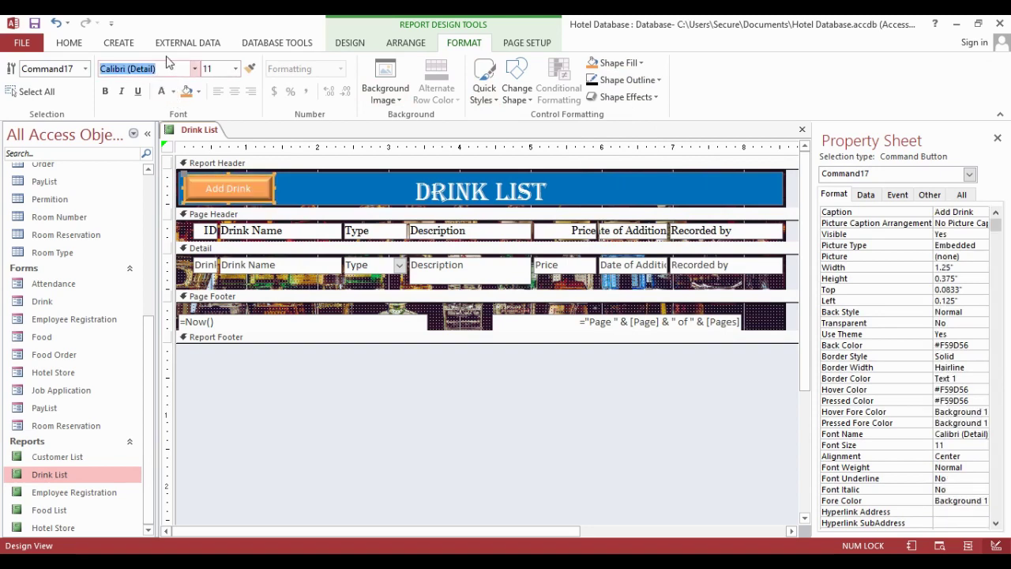
{"action": "type", "text": "Georgia"}
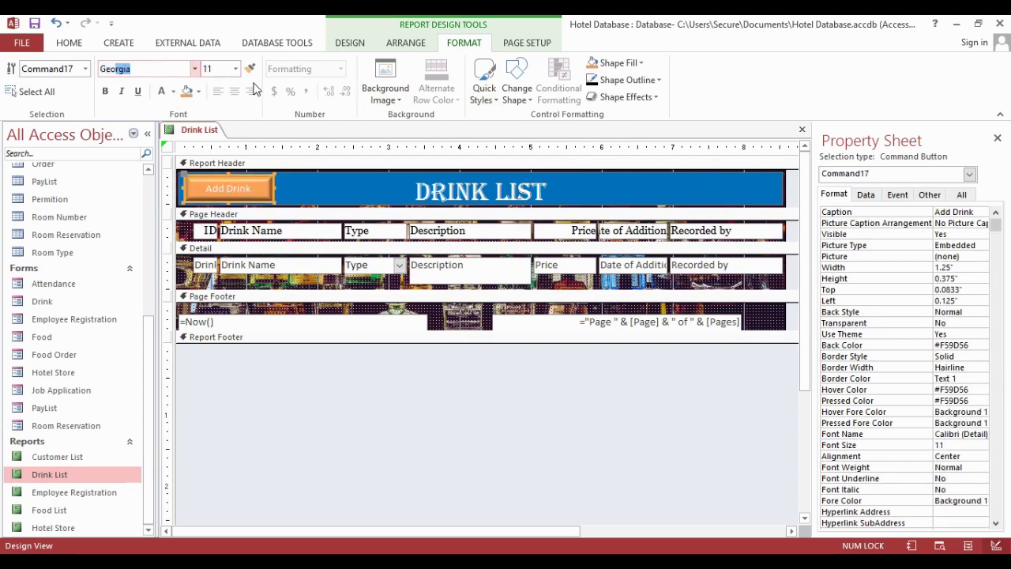
{"action": "key", "text": "Return"}
{"action": "left_click", "coordinate": [236, 68]}
{"action": "left_click", "coordinate": [221, 148]}
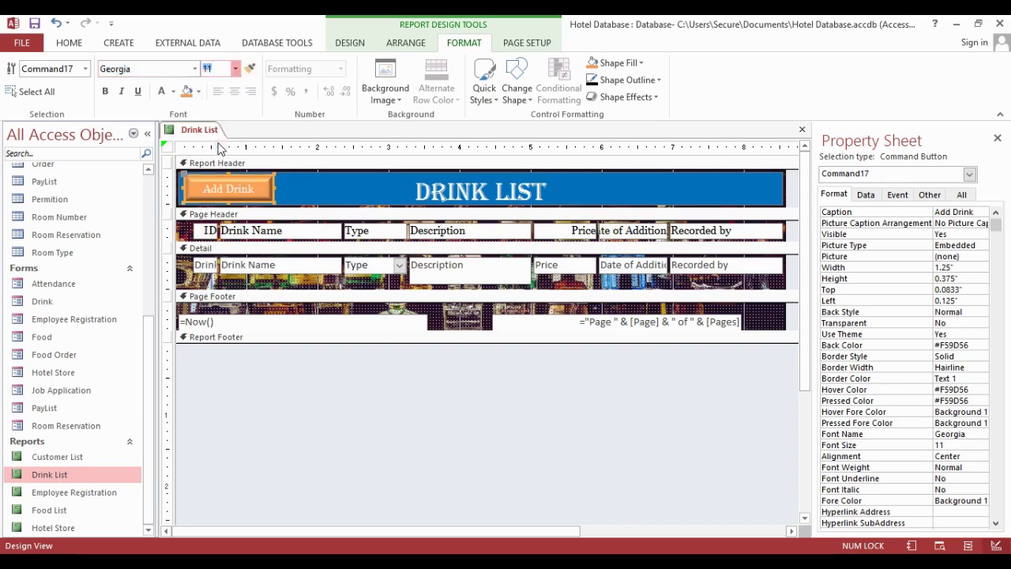
{"action": "type", "text": "12"}
{"action": "key", "text": "Return"}
{"action": "left_click", "coordinate": [292, 382]}
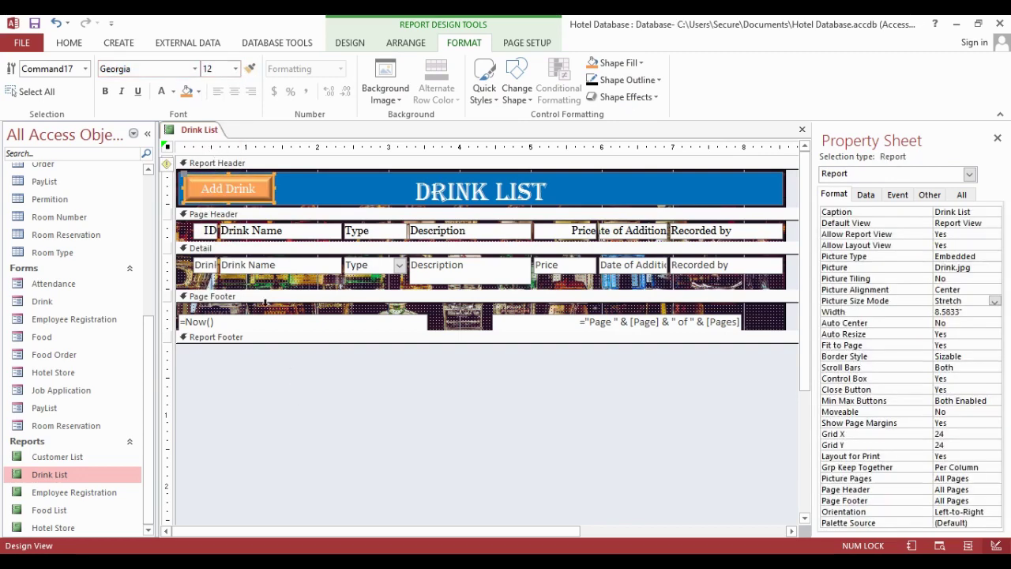
{"action": "right_click", "coordinate": [199, 129]}
{"action": "left_click", "coordinate": [229, 157]}
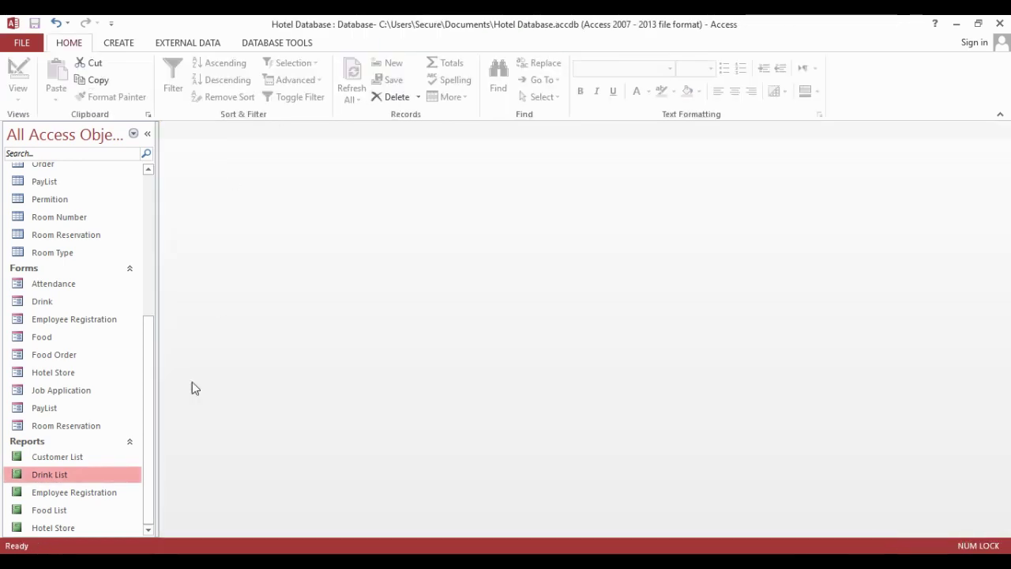
Open the Food List report for design changes and set food.jpg as its background picture.
{"action": "right_click", "coordinate": [55, 511]}
{"action": "left_click", "coordinate": [79, 315]}
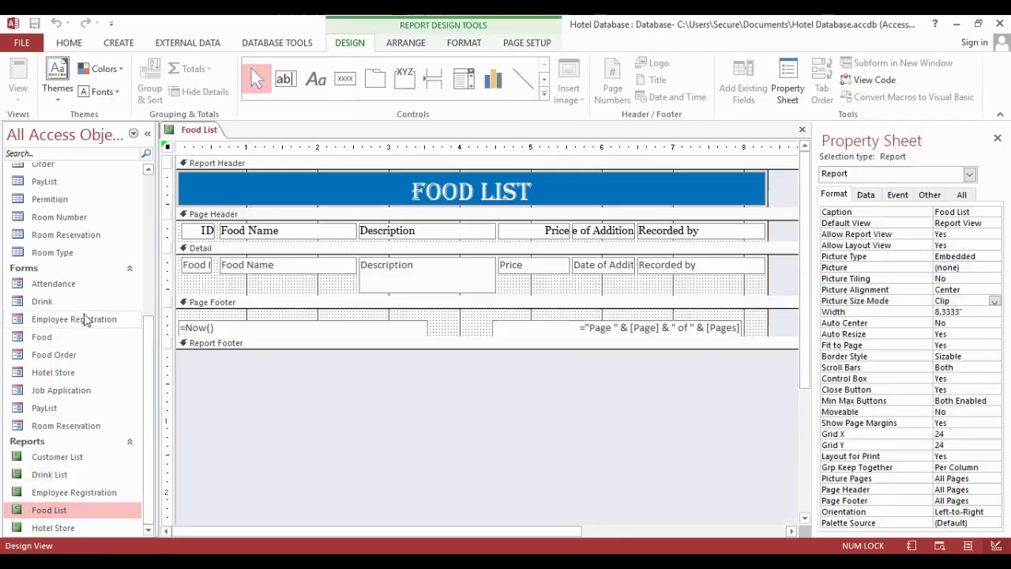
{"action": "left_click", "coordinate": [985, 267]}
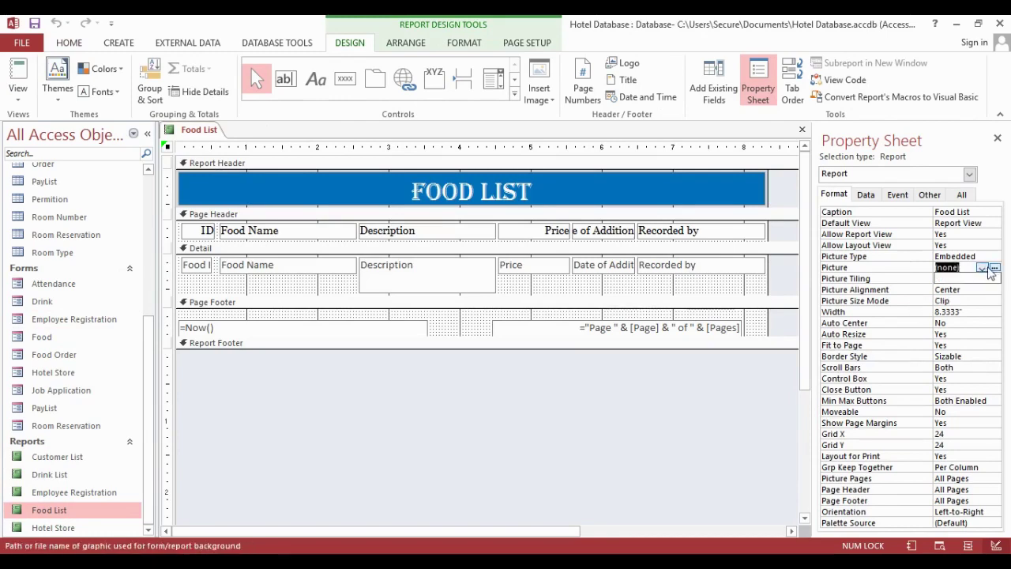
{"action": "left_click", "coordinate": [994, 267]}
{"action": "scroll", "coordinate": [496, 215], "scroll_direction": "down", "scroll_amount": 1}
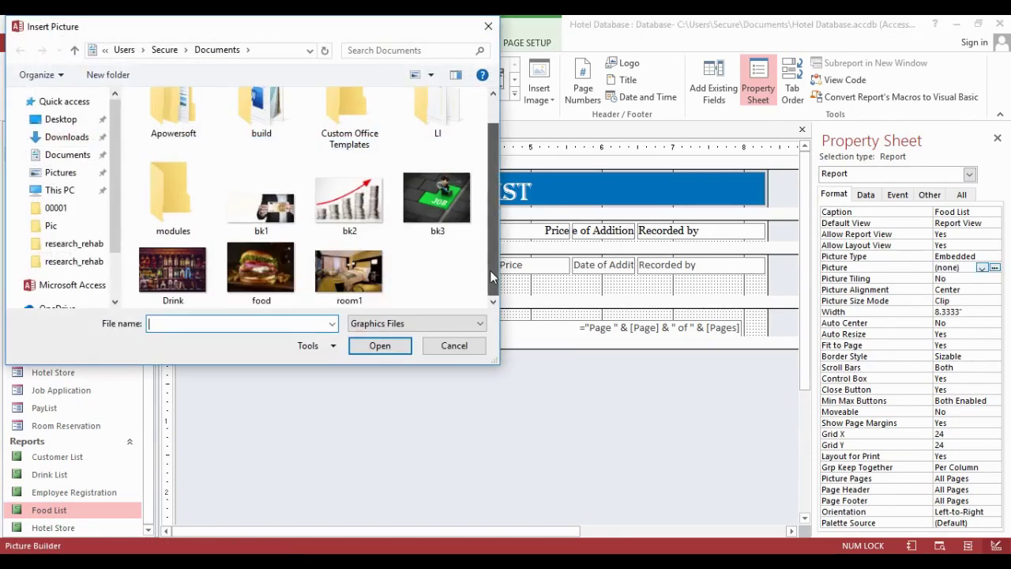
{"action": "left_click", "coordinate": [261, 261]}
{"action": "left_click", "coordinate": [379, 345]}
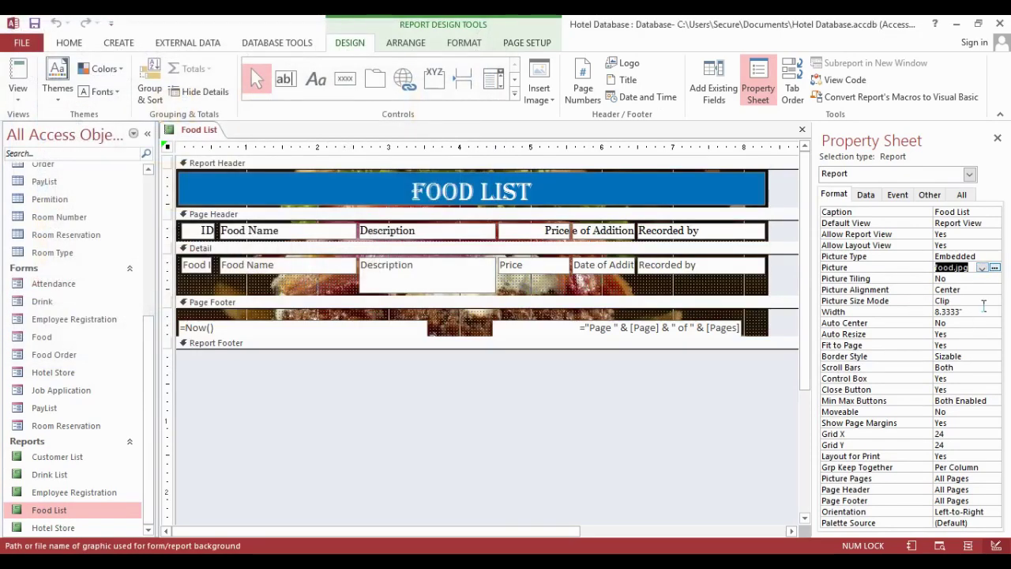
Set the picture size mode of the Food List report's background to Stretch.
{"action": "left_click", "coordinate": [983, 300]}
{"action": "left_click", "coordinate": [995, 300]}
{"action": "left_click", "coordinate": [968, 323]}
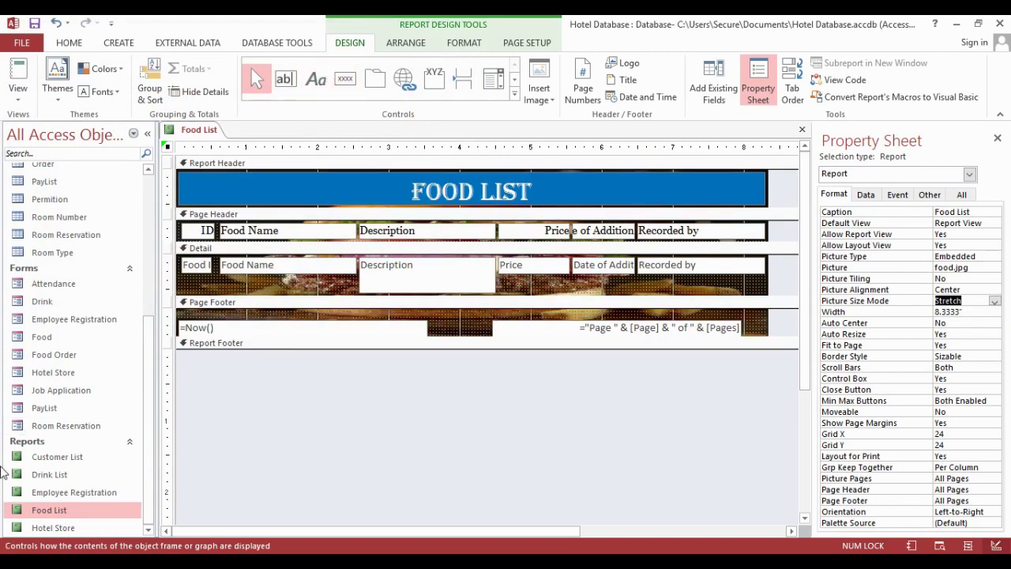
Add a command button about 1.25" by 0.375" captioned Add Food at the start of the Food List report header.
{"action": "left_click", "coordinate": [346, 81]}
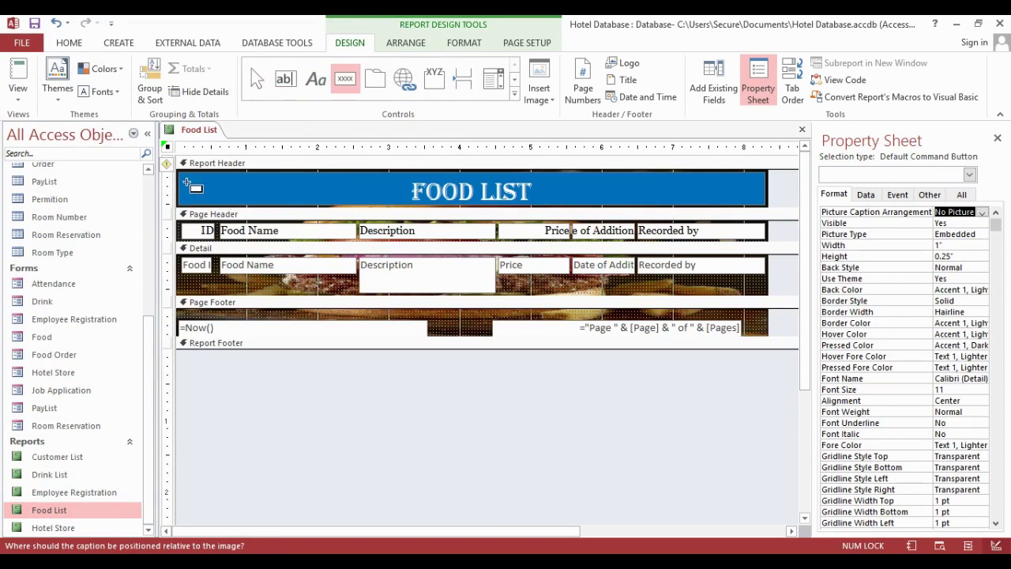
{"action": "left_click_drag", "start_coordinate": [183, 178], "coordinate": [275, 206]}
{"action": "left_click", "coordinate": [267, 196]}
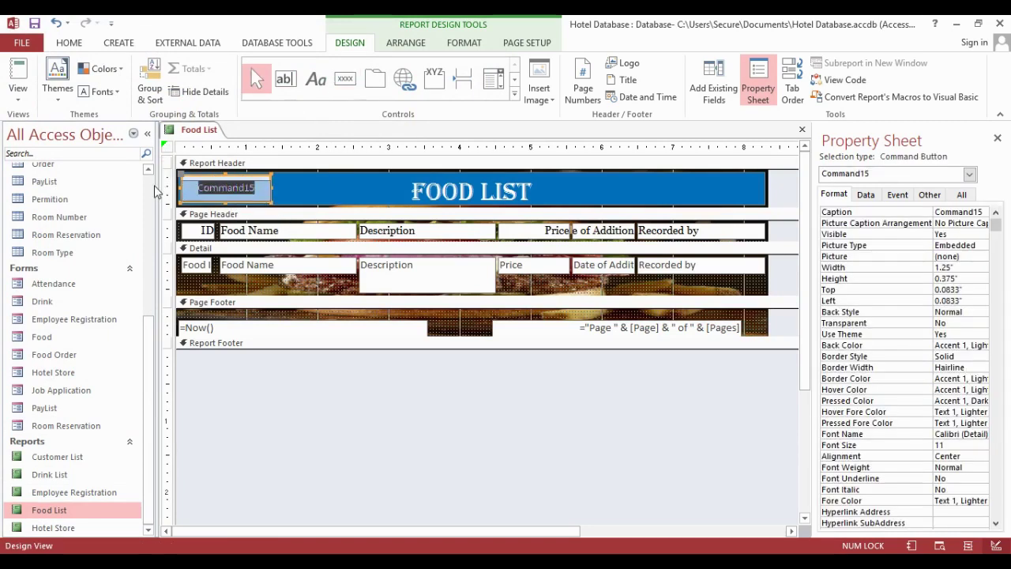
{"action": "type", "text": "Add Food"}
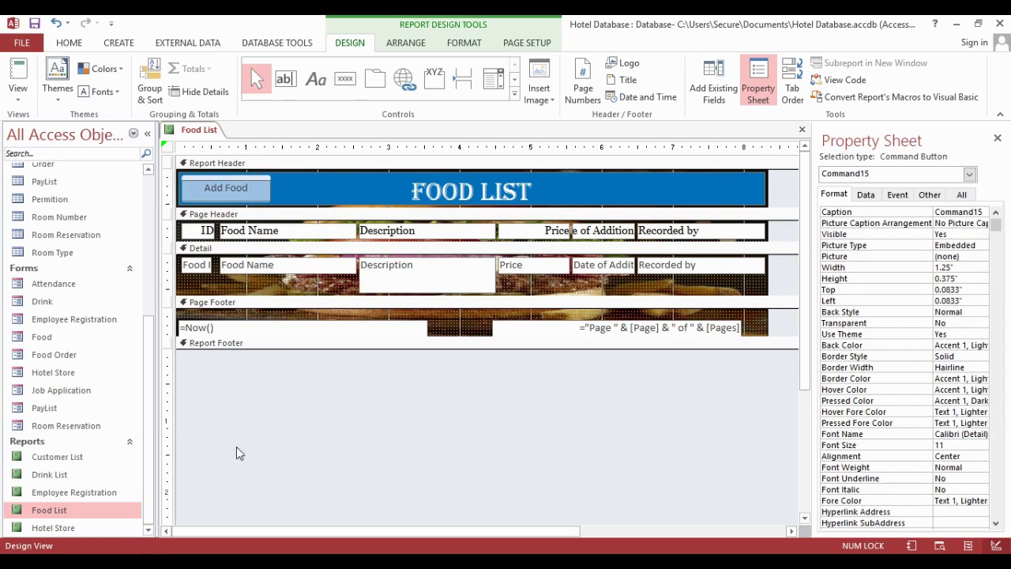
{"action": "left_click", "coordinate": [236, 447]}
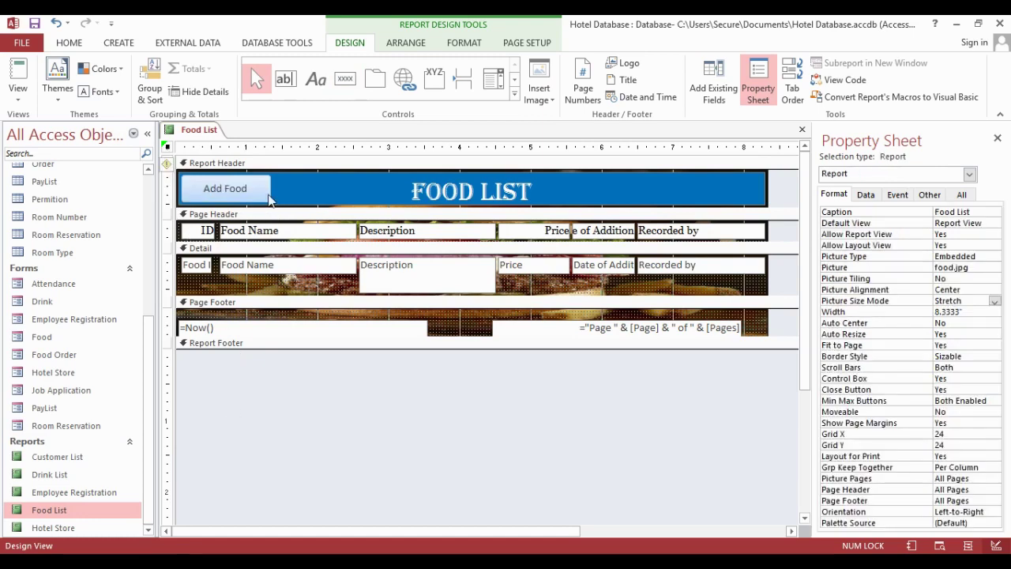
Apply the same bevel effect to the Add Food button as on the Add Drink button.
{"action": "left_click", "coordinate": [225, 188]}
{"action": "left_click", "coordinate": [488, 43]}
{"action": "left_click", "coordinate": [624, 96]}
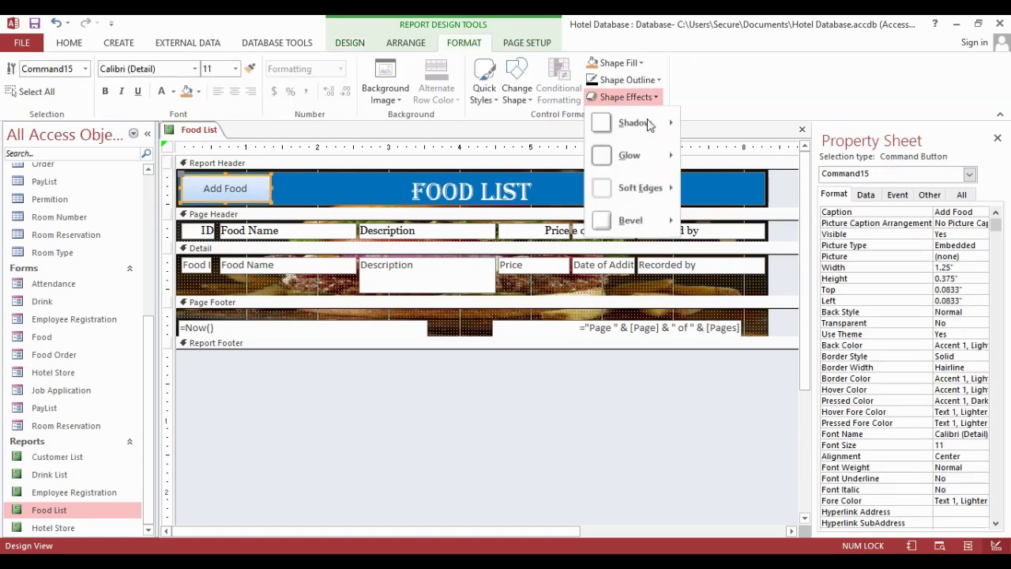
{"action": "mouse_move", "coordinate": [651, 220]}
{"action": "left_click", "coordinate": [837, 305]}
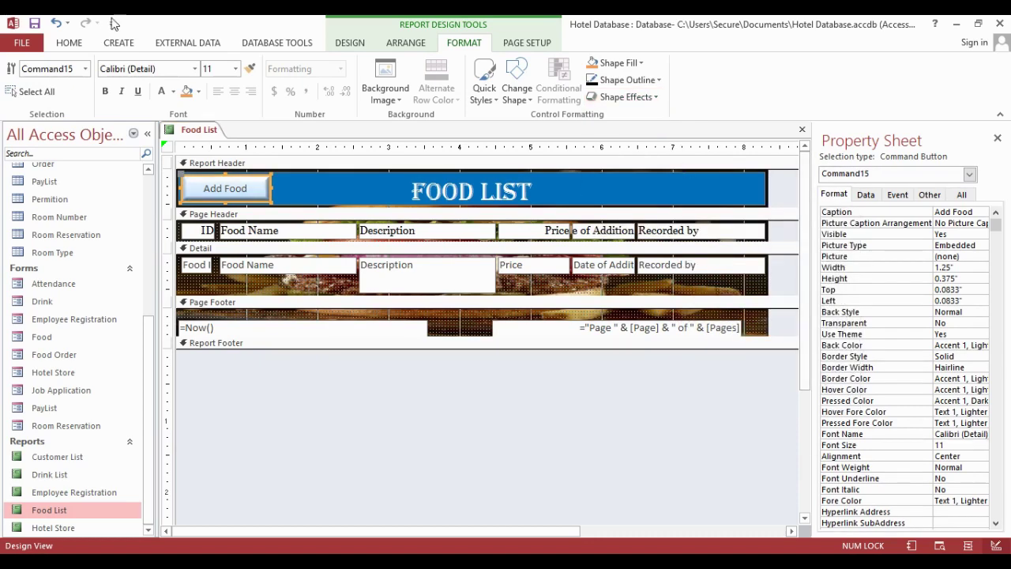
Make the Add Food button's text white and fill the button with orange #F59D56.
{"action": "left_click", "coordinate": [198, 90]}
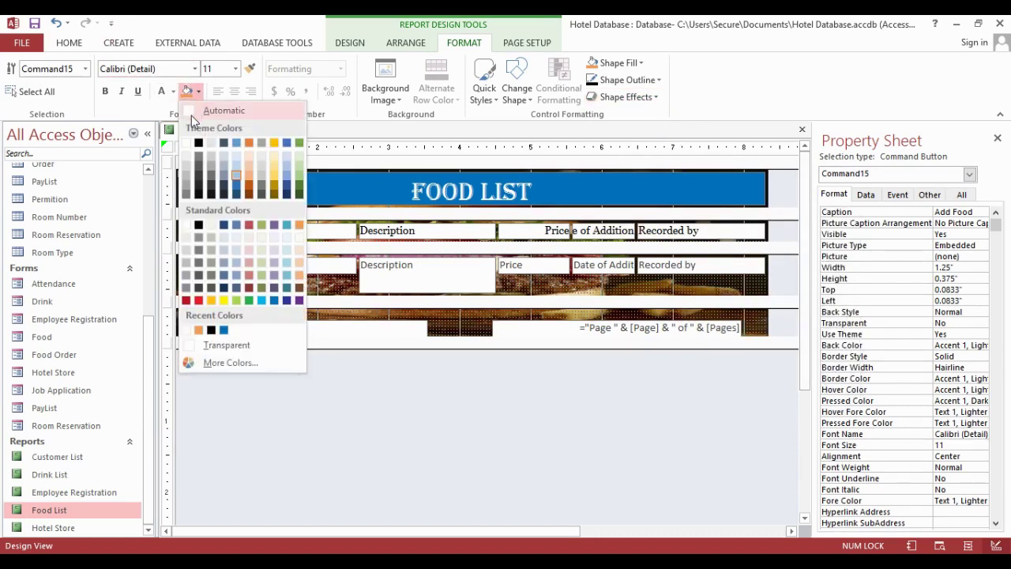
{"action": "left_click", "coordinate": [191, 112]}
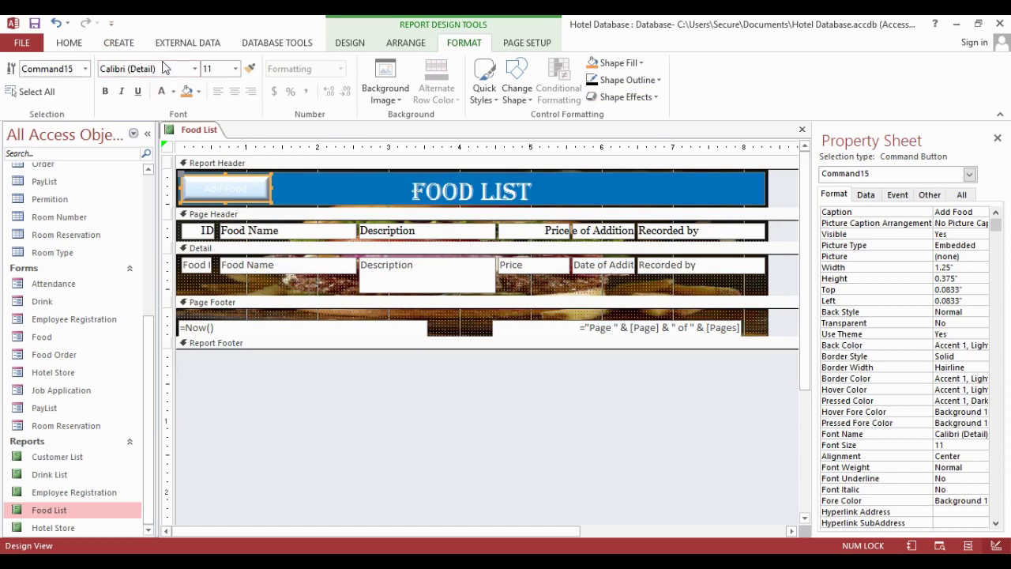
{"action": "left_click", "coordinate": [187, 92]}
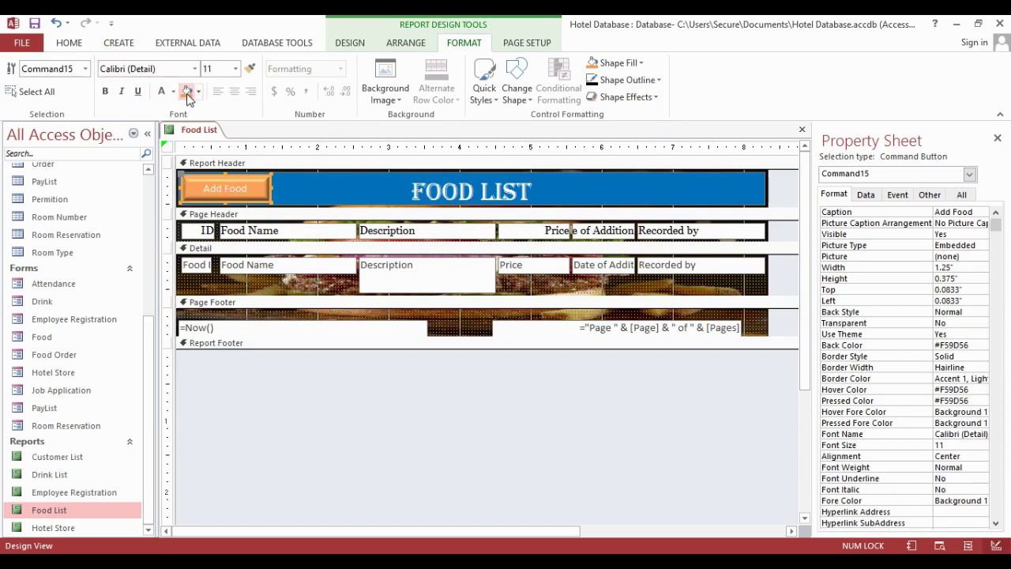
Set the Add Food button's text to Georgia at size 12.
{"action": "left_click", "coordinate": [167, 72]}
{"action": "type", "text": "Georgia"}
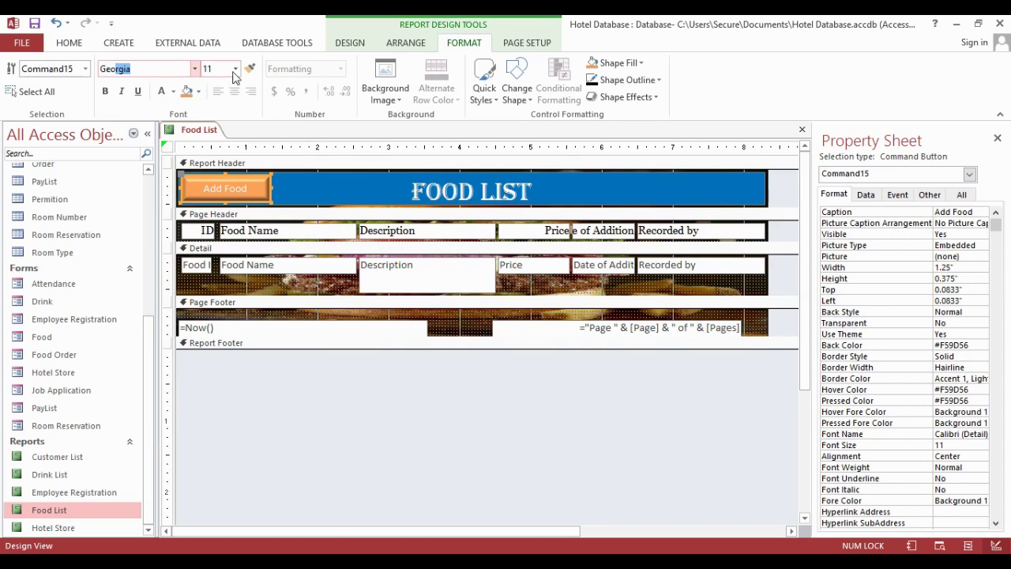
{"action": "left_click", "coordinate": [234, 70]}
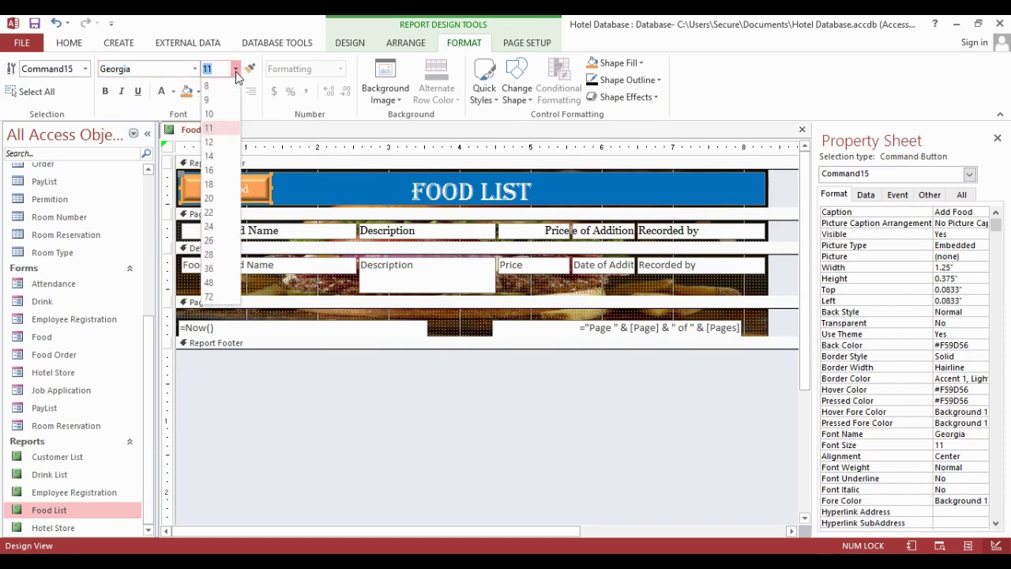
{"action": "left_click", "coordinate": [211, 150]}
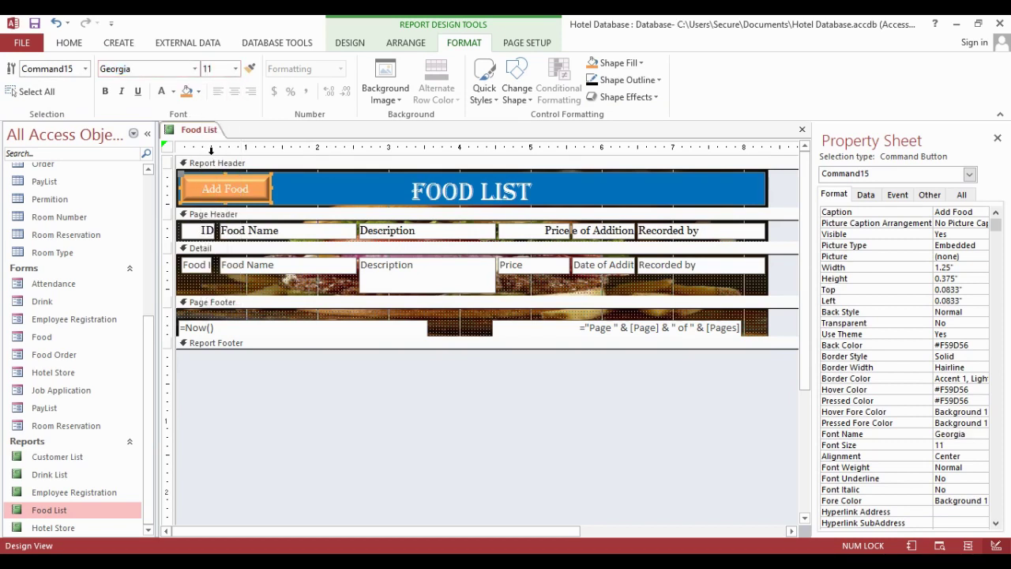
{"action": "left_click", "coordinate": [235, 70]}
{"action": "left_click", "coordinate": [213, 148]}
{"action": "left_click", "coordinate": [268, 330]}
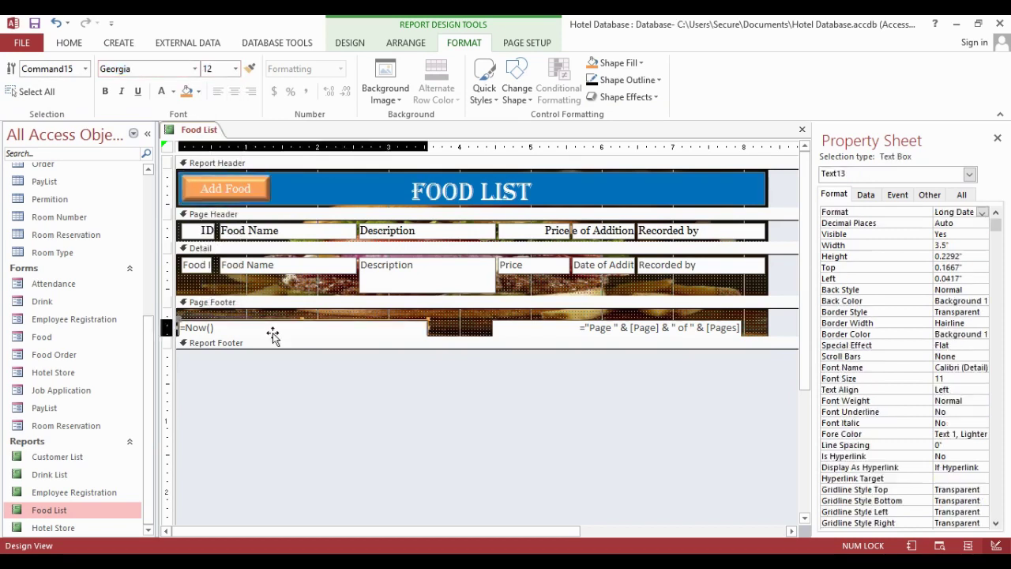
{"action": "right_click", "coordinate": [203, 131]}
{"action": "left_click", "coordinate": [204, 131]}
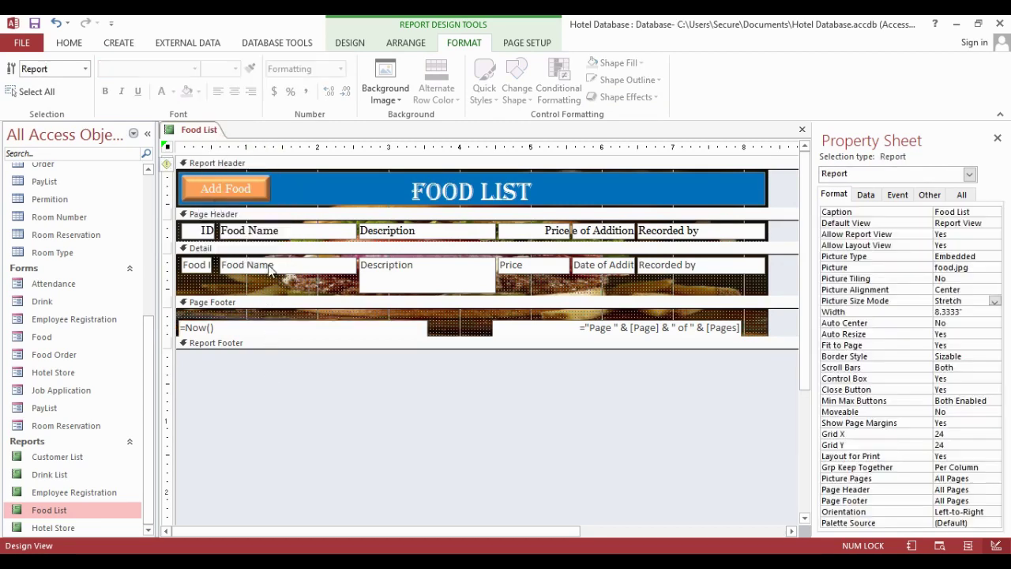
Start a Macro Builder macro for the Add Food button's On Click event.
{"action": "left_click", "coordinate": [243, 192]}
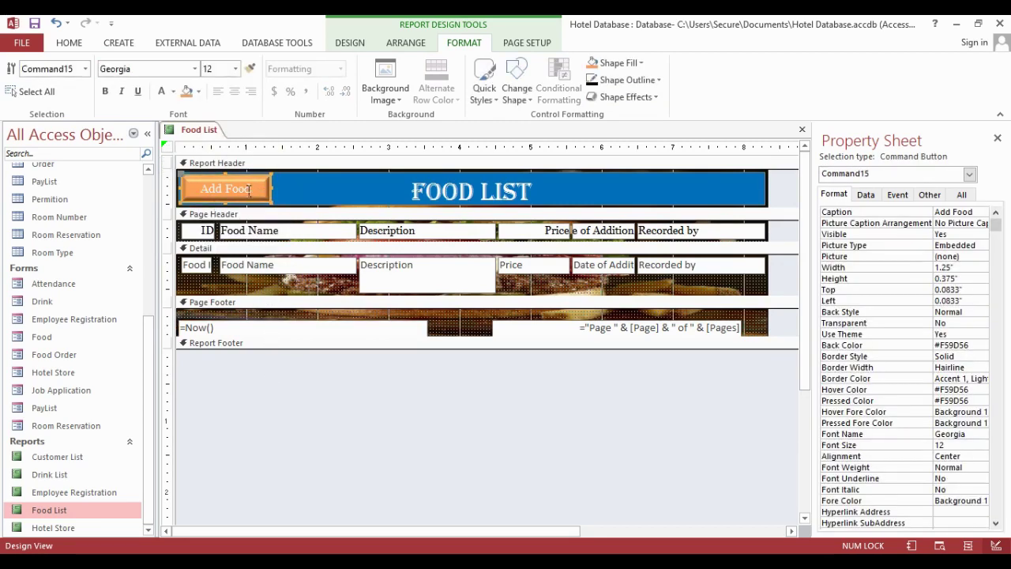
{"action": "left_click", "coordinate": [908, 195]}
{"action": "left_click", "coordinate": [993, 214]}
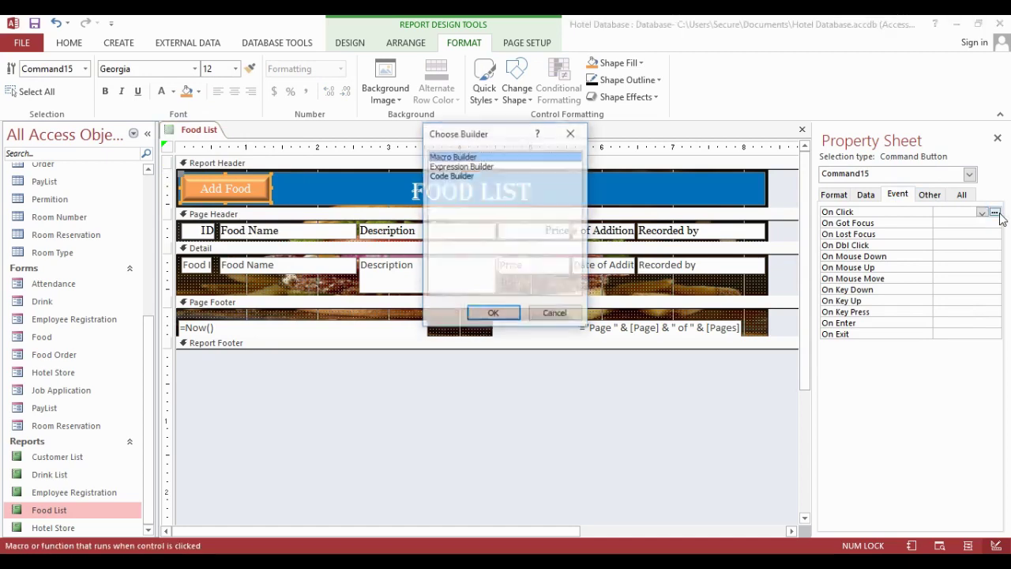
{"action": "left_click", "coordinate": [490, 314]}
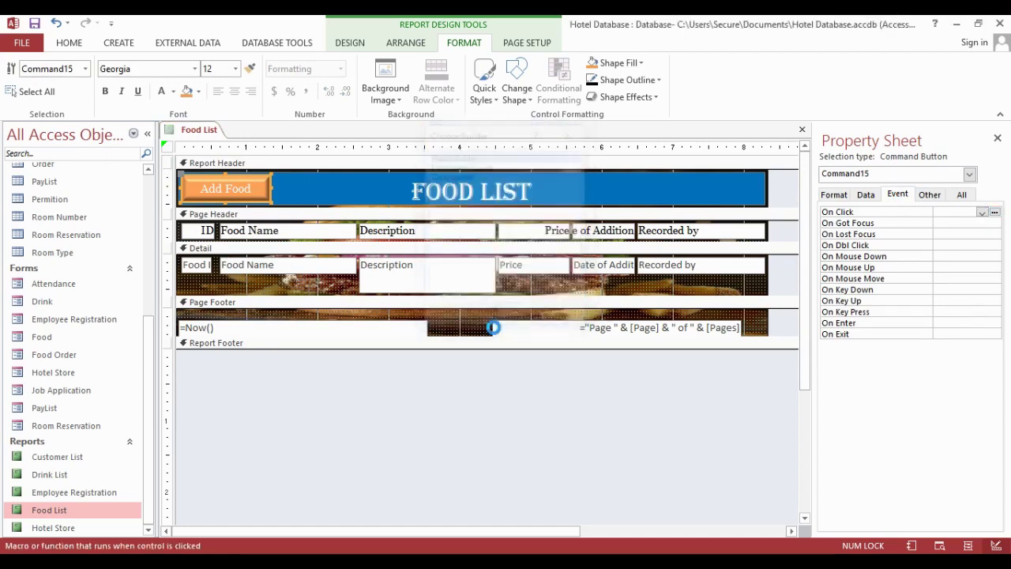
Add an OpenForm action for the Food form to the Add Food macro and close the macro.
{"action": "left_click", "coordinate": [190, 159]}
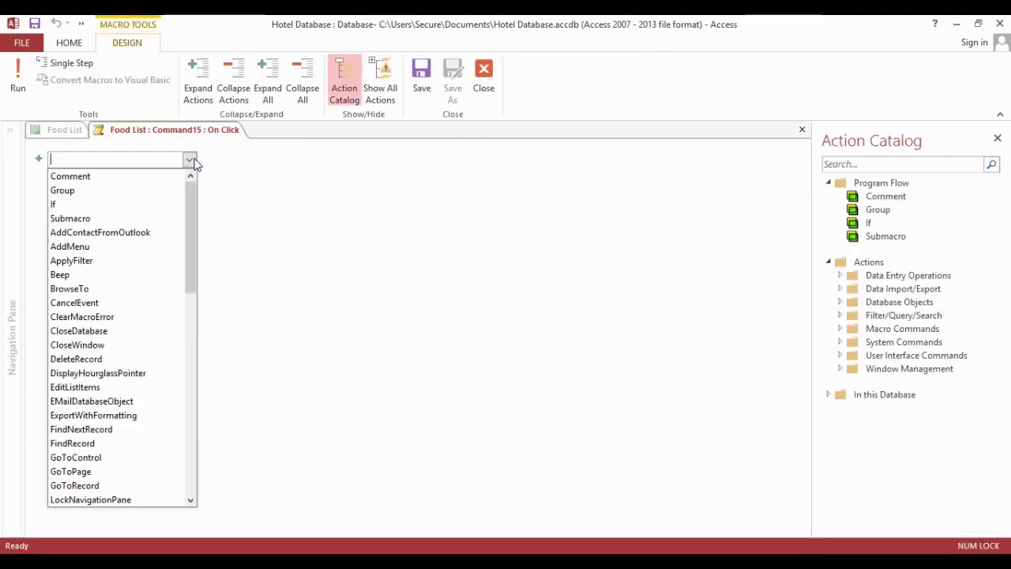
{"action": "scroll", "coordinate": [147, 388], "scroll_direction": "down", "scroll_amount": 4}
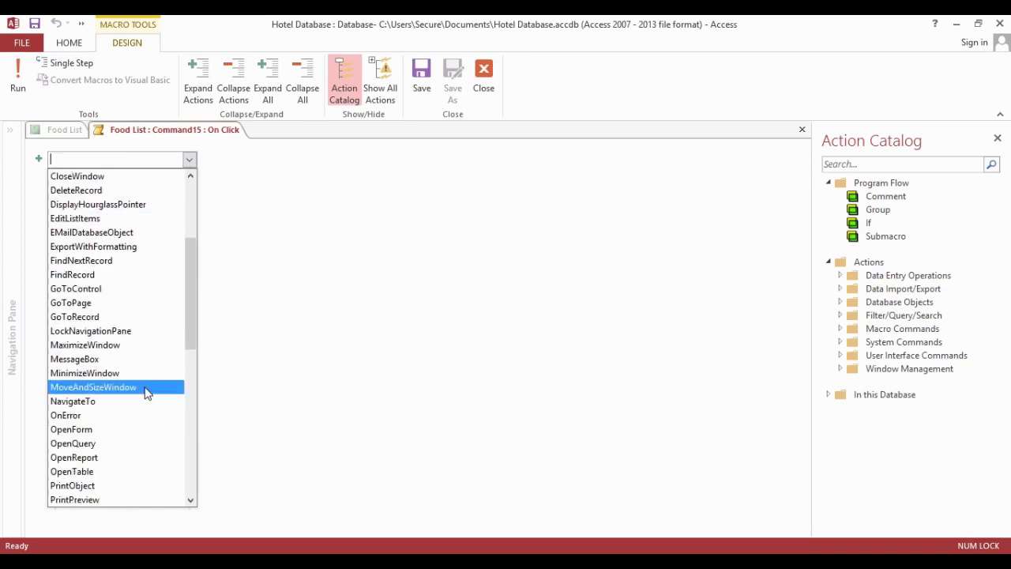
{"action": "left_click", "coordinate": [91, 430]}
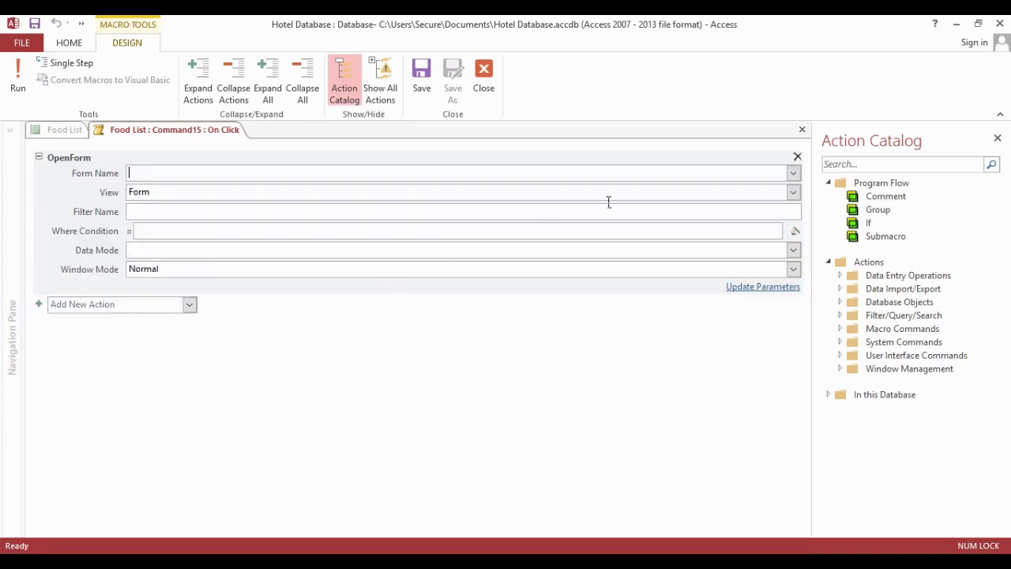
{"action": "left_click", "coordinate": [792, 173]}
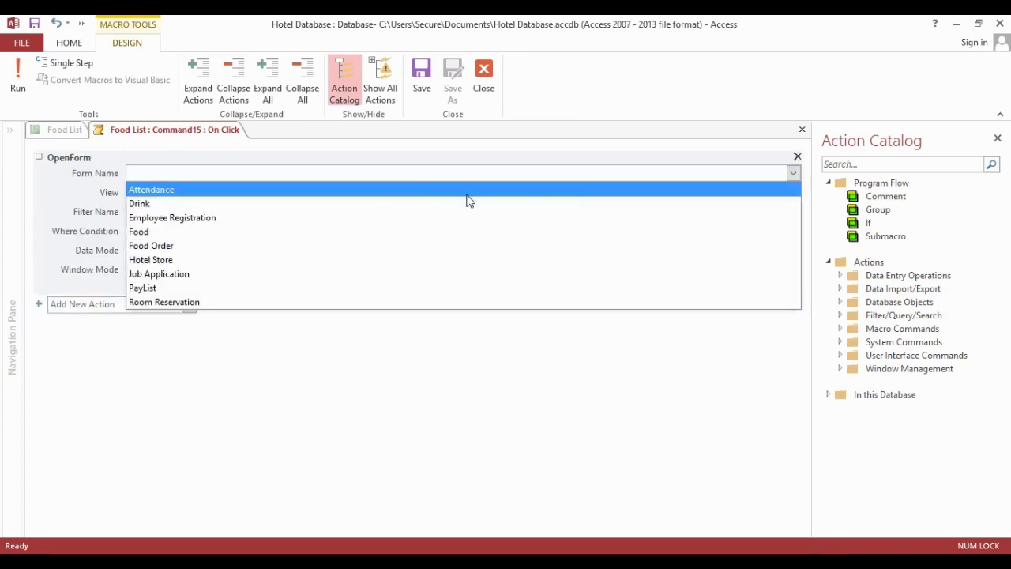
{"action": "left_click", "coordinate": [355, 231]}
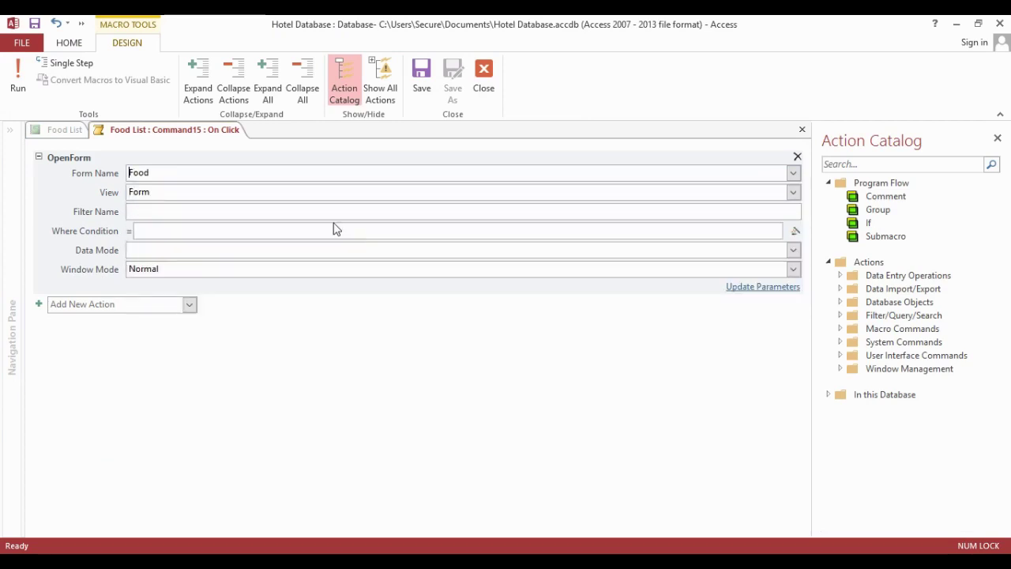
{"action": "right_click", "coordinate": [184, 129]}
{"action": "left_click", "coordinate": [211, 151]}
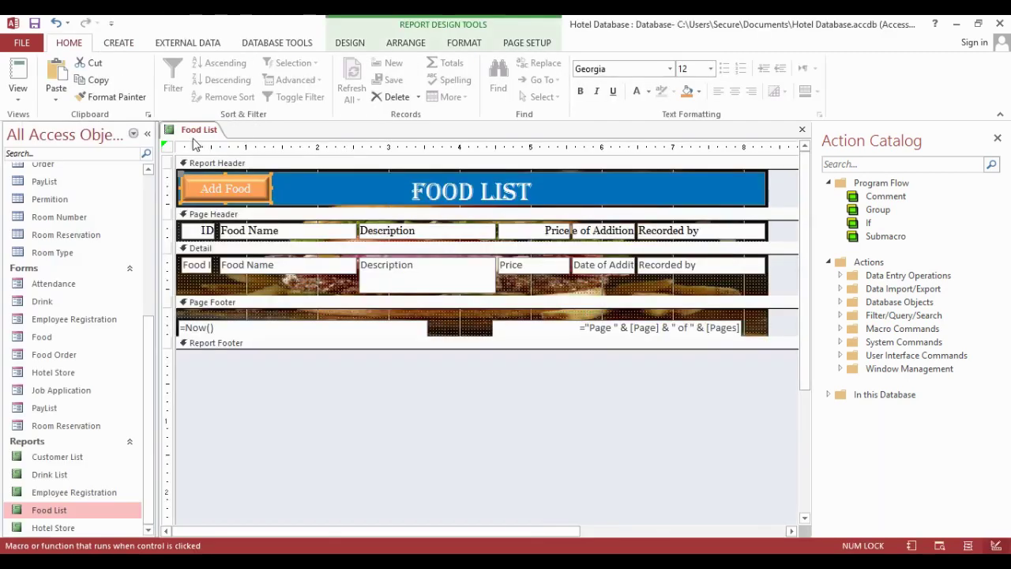
Test the Add Food button in Report View and close the Food form it opens.
{"action": "right_click", "coordinate": [207, 131]}
{"action": "left_click", "coordinate": [241, 206]}
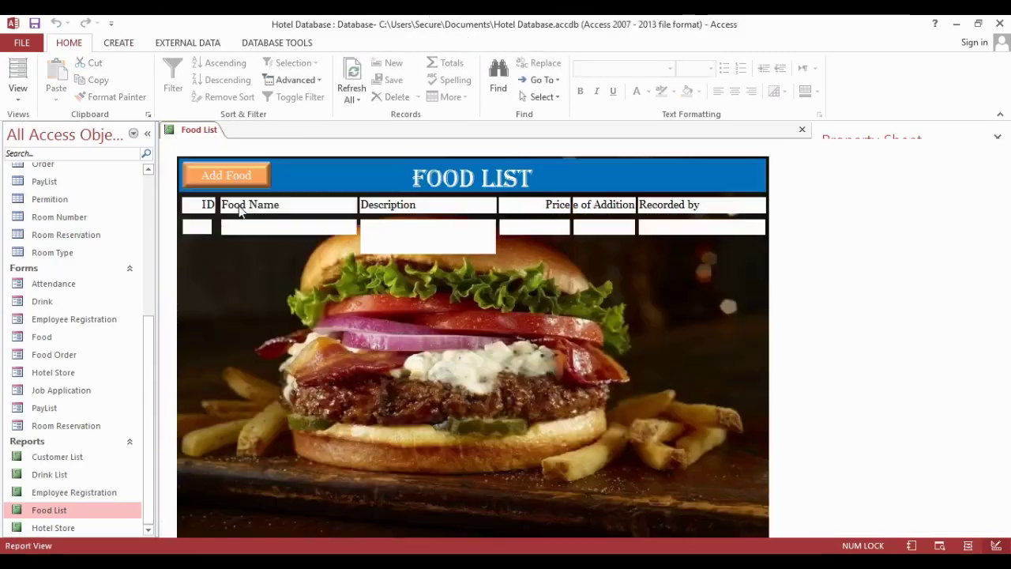
{"action": "left_click", "coordinate": [230, 173]}
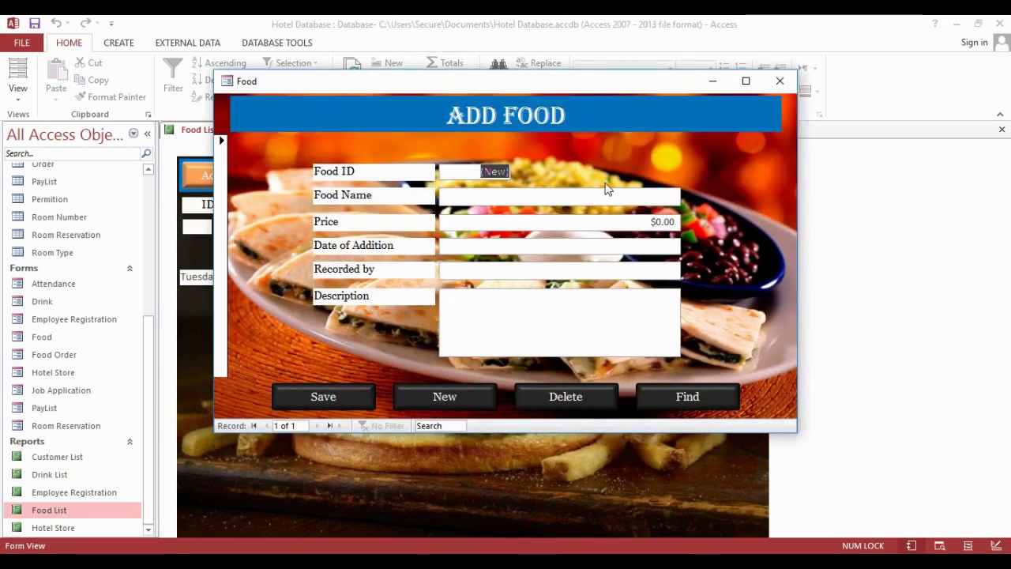
{"action": "left_click", "coordinate": [779, 81]}
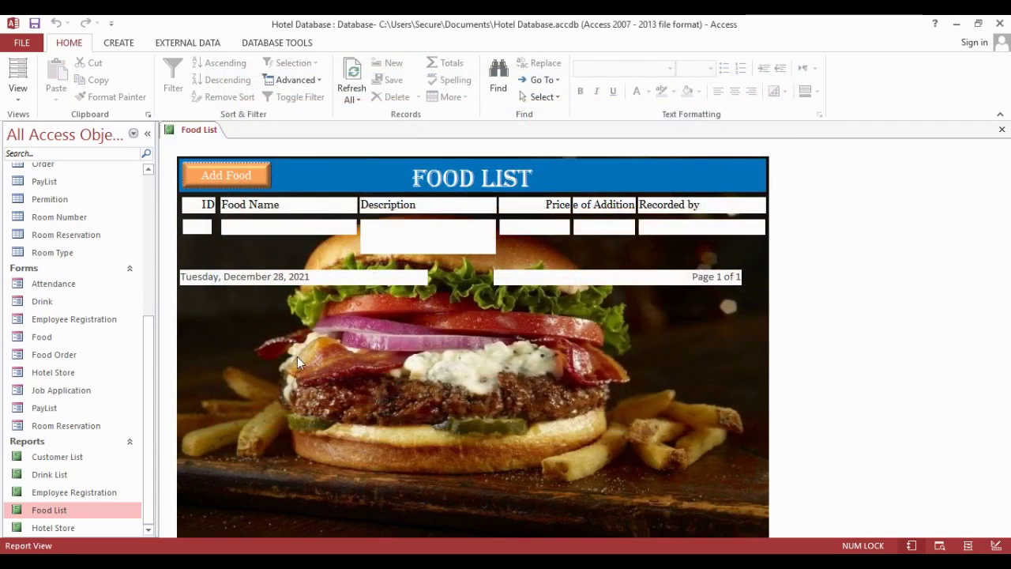
Close the Food List report and save its design changes.
{"action": "right_click", "coordinate": [209, 131]}
{"action": "left_click", "coordinate": [226, 147]}
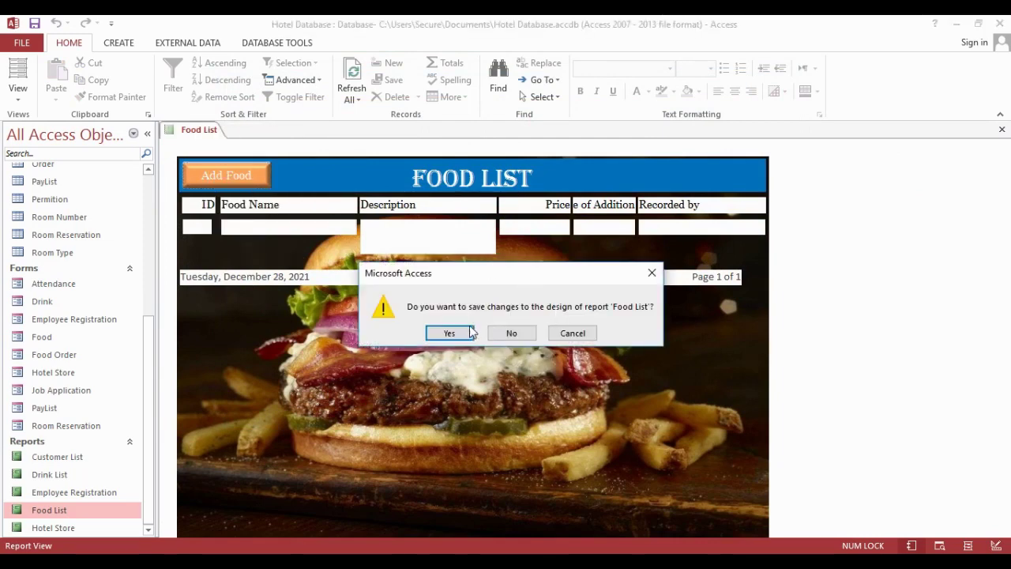
{"action": "left_click", "coordinate": [449, 332]}
Open the Drink List report in Design View and start a Macro Builder macro for the Add Drink button's On Click event.
{"action": "right_click", "coordinate": [61, 477]}
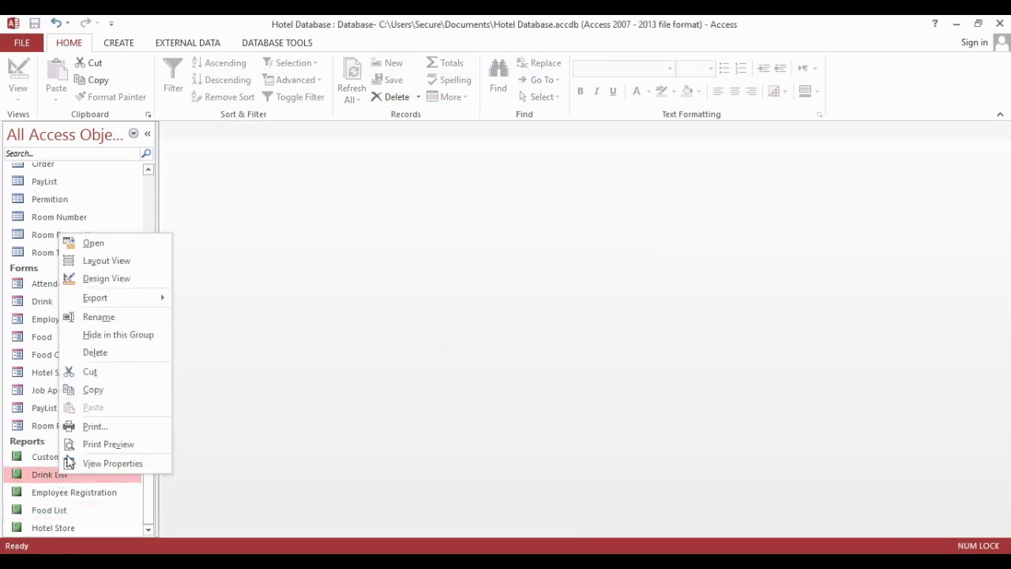
{"action": "left_click", "coordinate": [122, 285]}
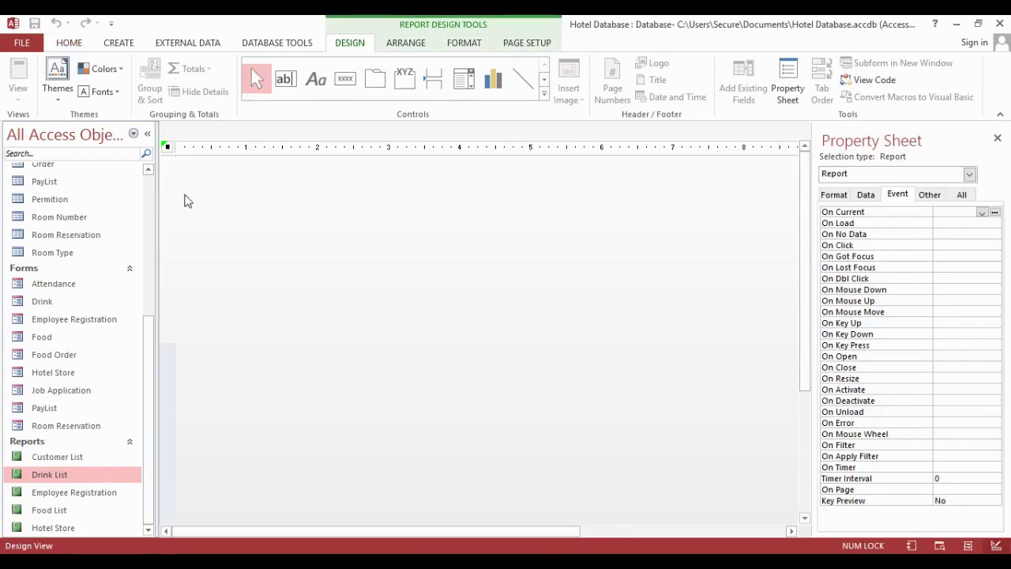
{"action": "left_click", "coordinate": [223, 196]}
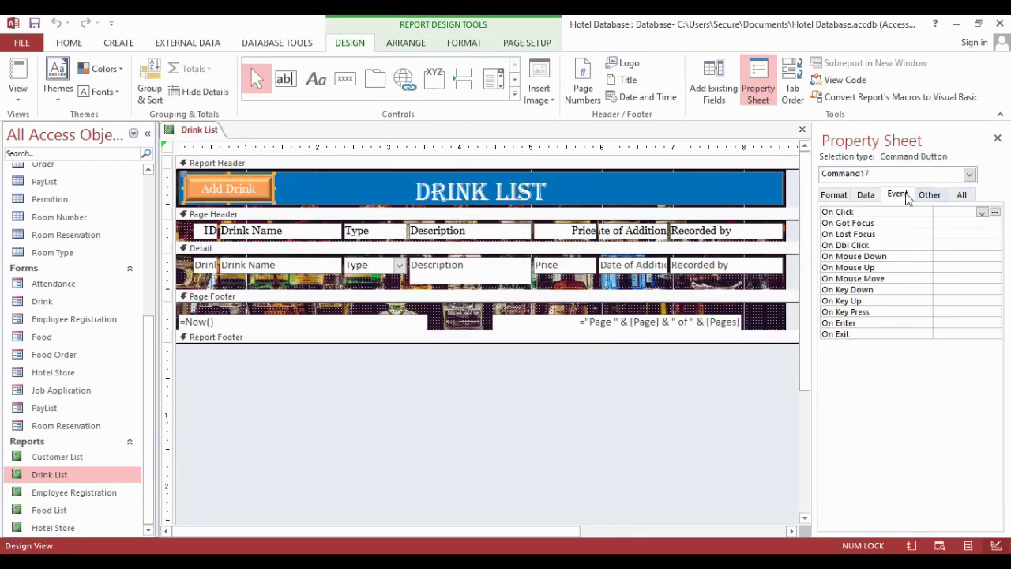
{"action": "left_click", "coordinate": [995, 213]}
{"action": "left_click", "coordinate": [490, 313]}
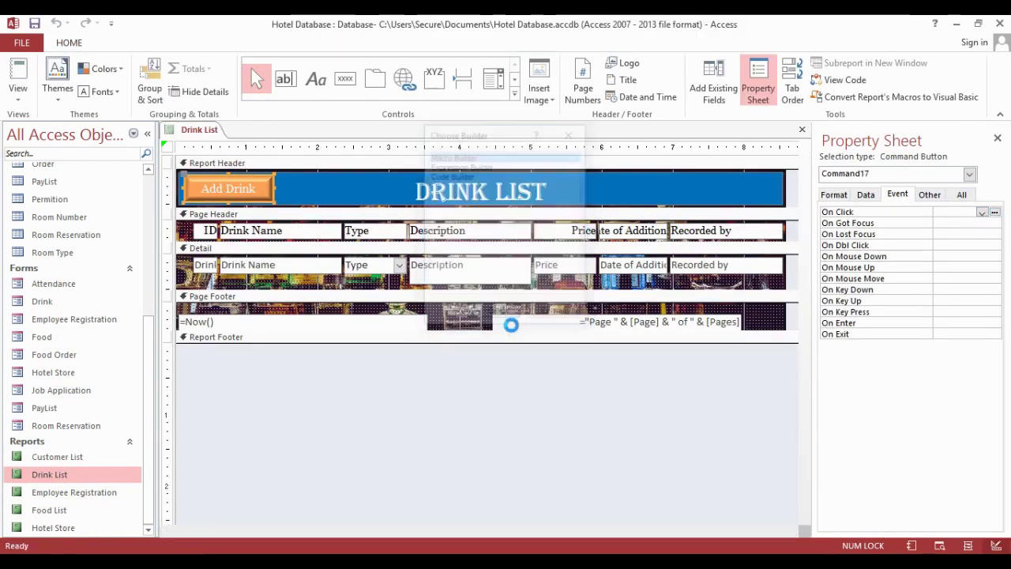
Add an OpenForm action for the Drink form to the Add Drink macro, then save and close the macro.
{"action": "left_click", "coordinate": [190, 160]}
{"action": "scroll", "coordinate": [119, 427], "scroll_direction": "down", "scroll_amount": 6}
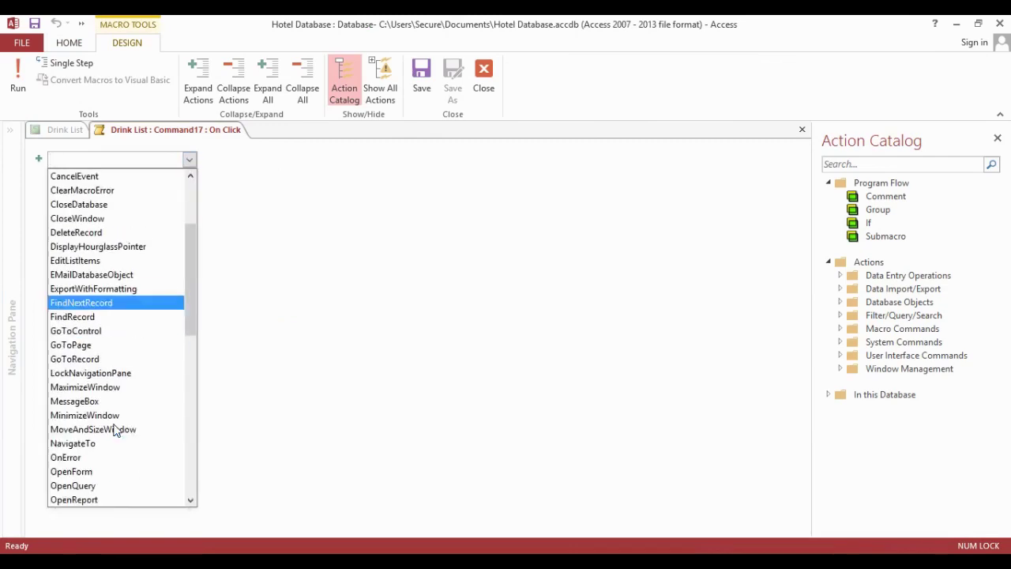
{"action": "left_click", "coordinate": [87, 345]}
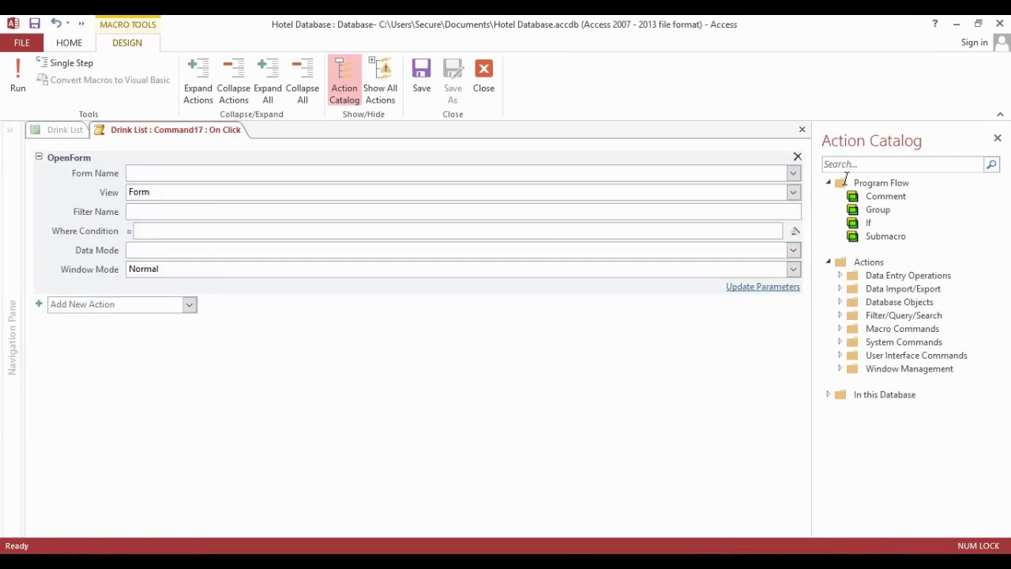
{"action": "left_click", "coordinate": [792, 174]}
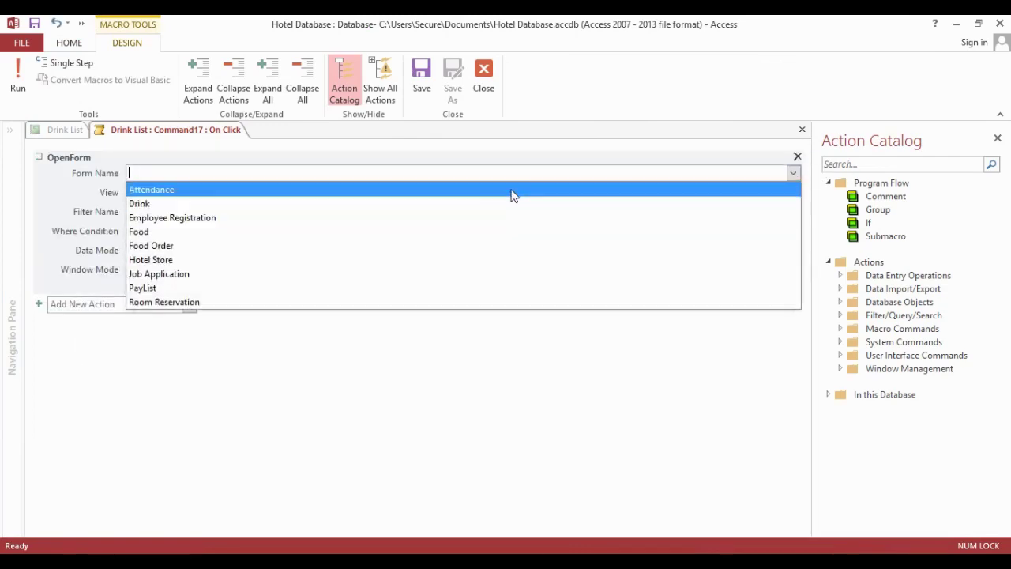
{"action": "left_click", "coordinate": [488, 204]}
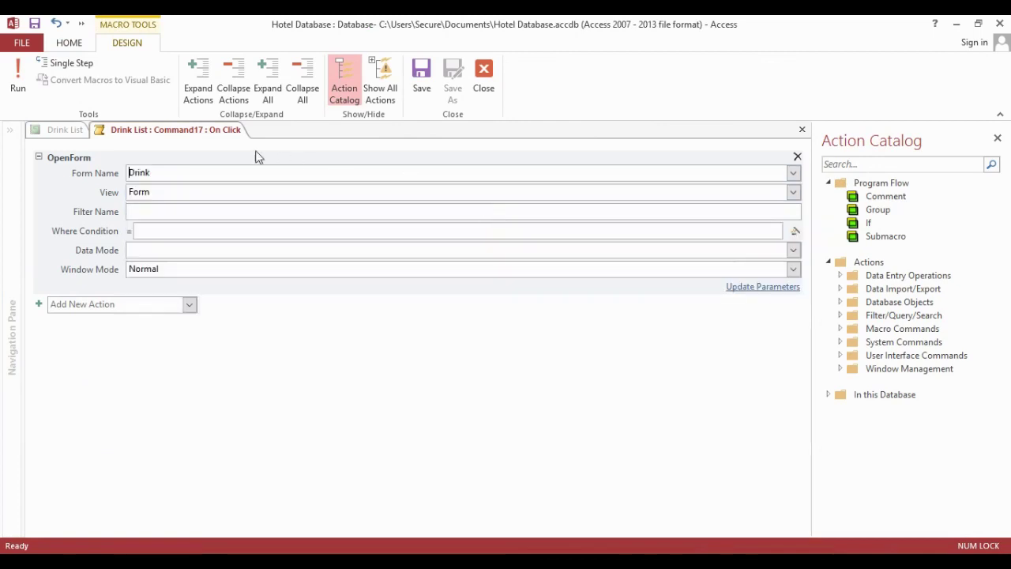
{"action": "right_click", "coordinate": [226, 128]}
{"action": "left_click", "coordinate": [243, 154]}
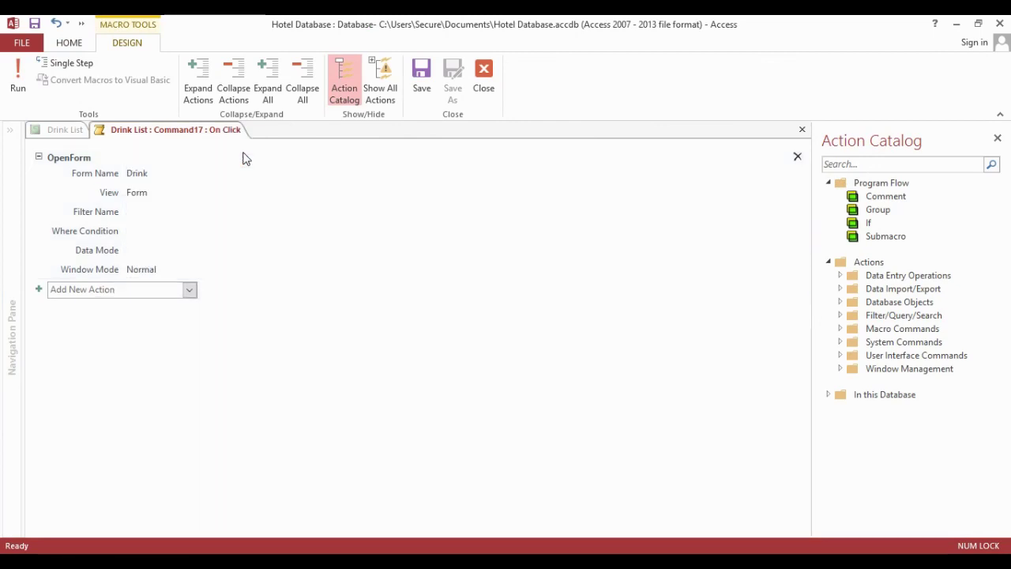
{"action": "right_click", "coordinate": [225, 130]}
{"action": "right_click", "coordinate": [232, 133]}
{"action": "left_click", "coordinate": [249, 160]}
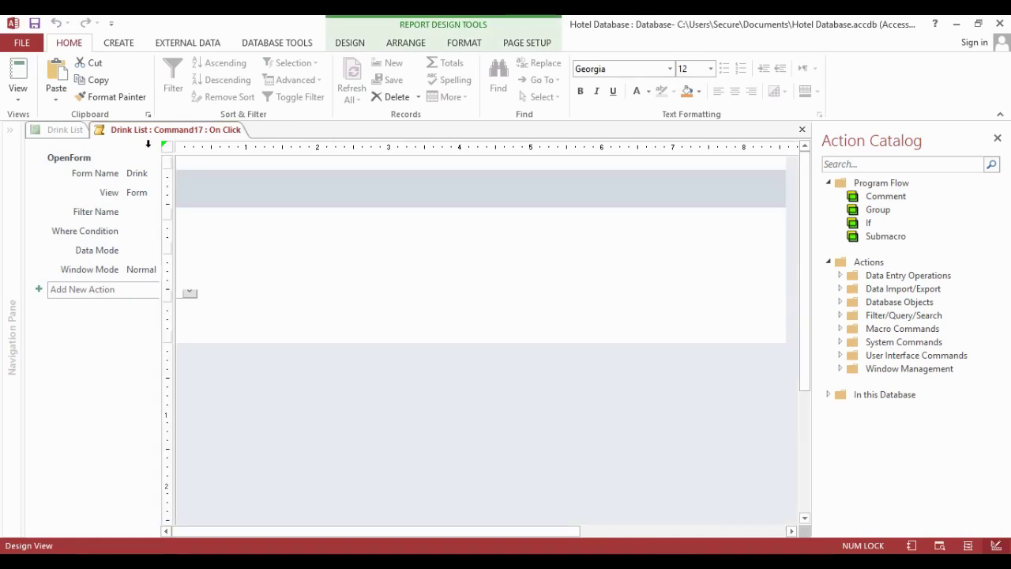
Close the Drink List report.
{"action": "right_click", "coordinate": [197, 129]}
{"action": "left_click", "coordinate": [198, 131]}
{"action": "right_click", "coordinate": [200, 130]}
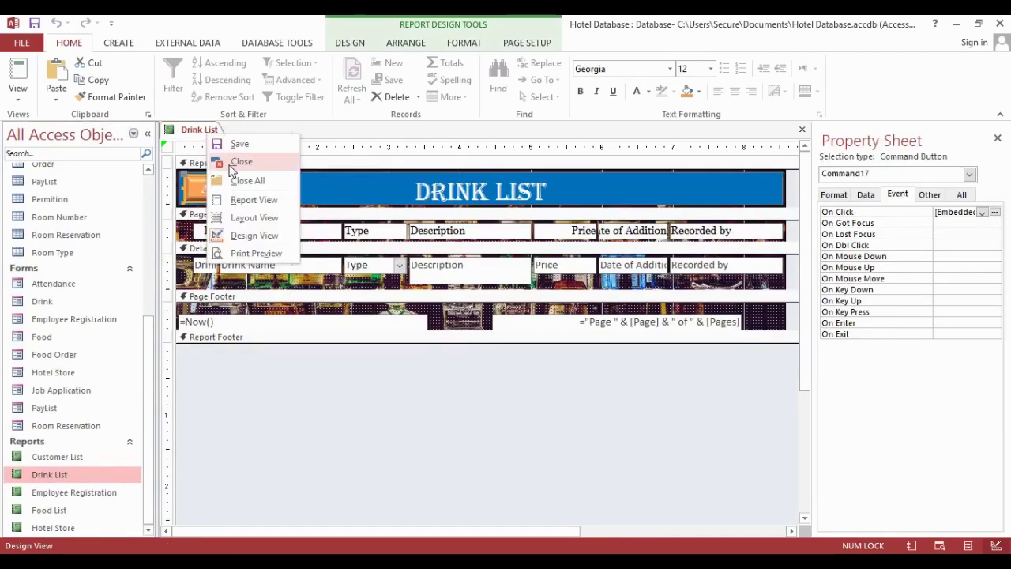
{"action": "left_click", "coordinate": [238, 161]}
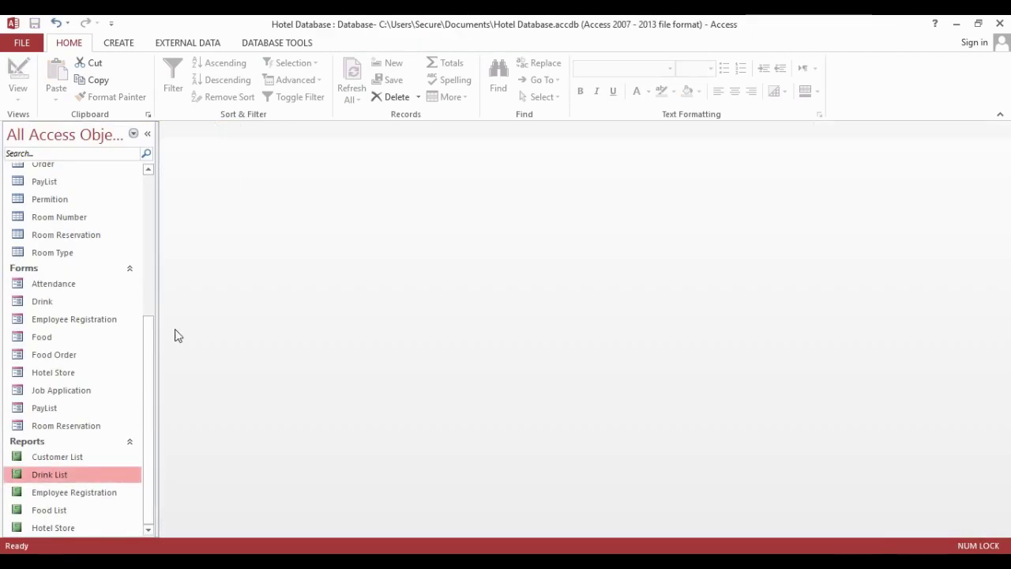
Open the Hotel Store report and switch it to Design View.
{"action": "double_click", "coordinate": [75, 526]}
{"action": "right_click", "coordinate": [186, 132]}
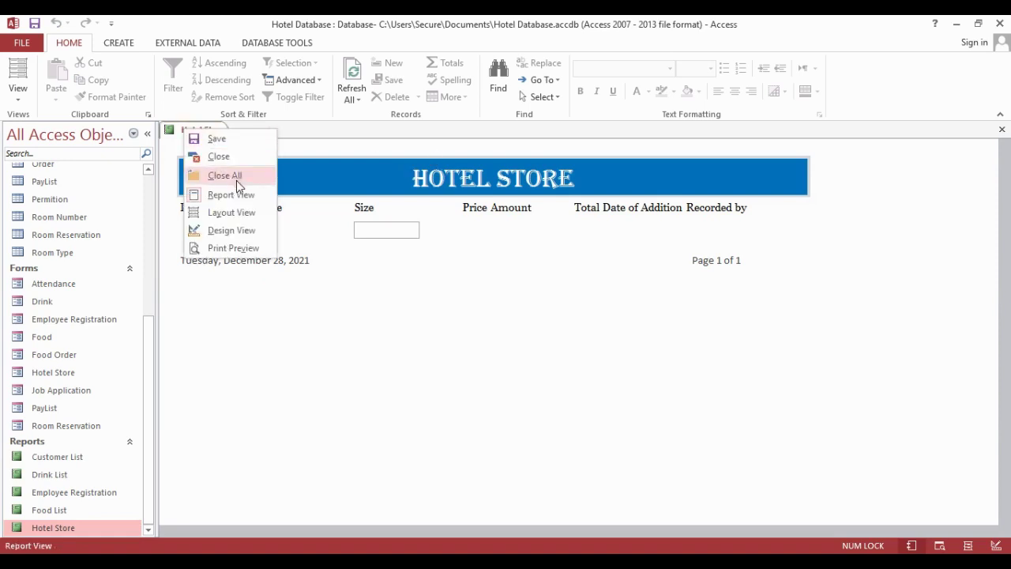
{"action": "left_click", "coordinate": [239, 231]}
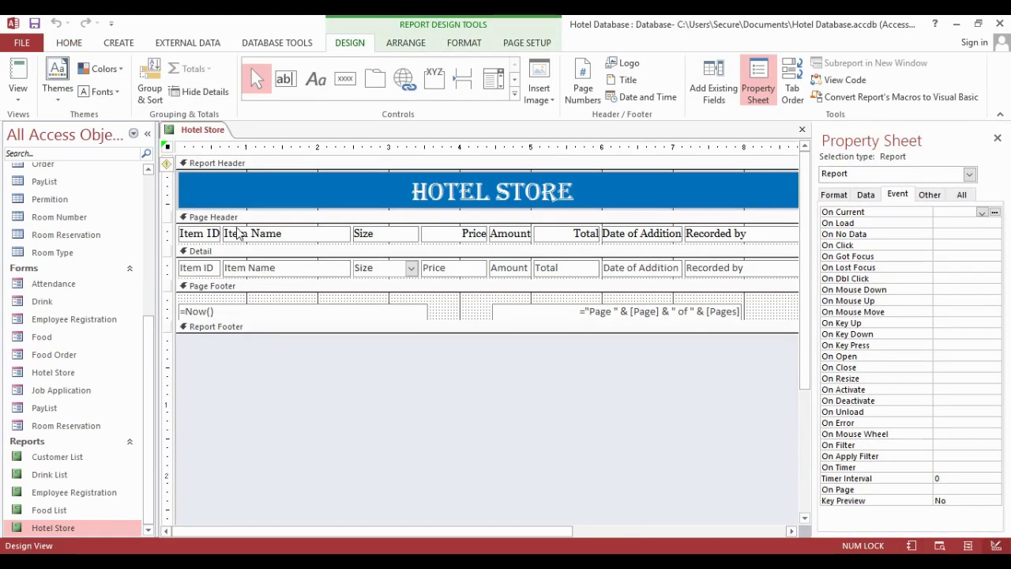
Set the store picture as the Hotel Store report's background and set its Picture Size Mode to Stretch.
{"action": "left_click", "coordinate": [833, 194]}
{"action": "left_click", "coordinate": [971, 267]}
{"action": "left_click", "coordinate": [994, 267]}
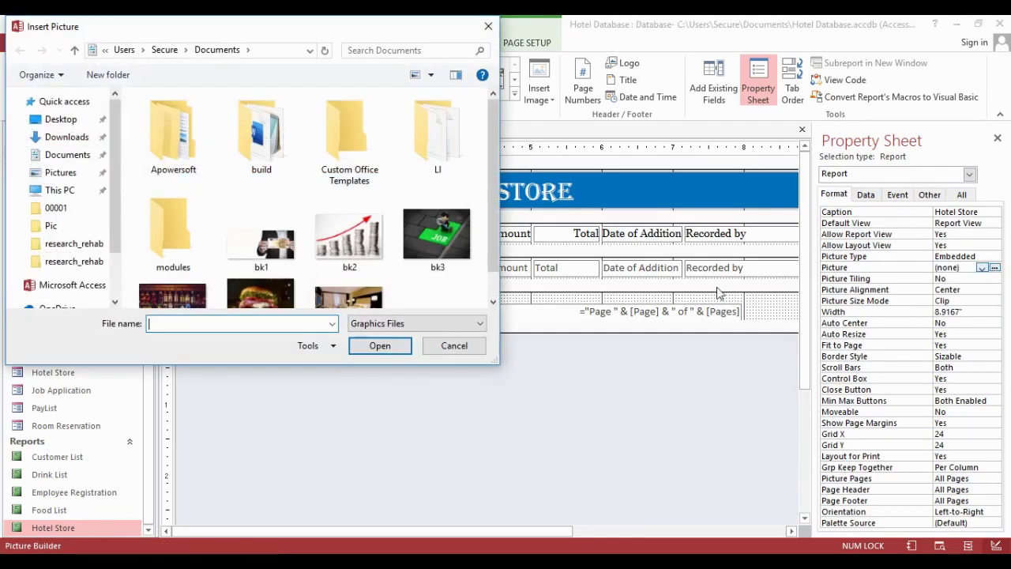
{"action": "scroll", "coordinate": [492, 251], "scroll_direction": "down", "scroll_amount": 1}
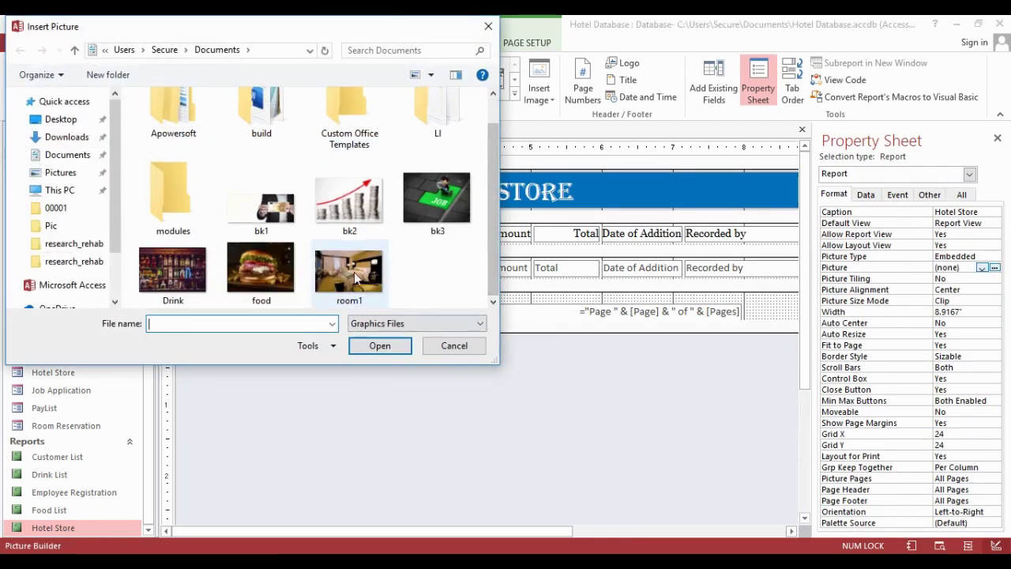
{"action": "scroll", "coordinate": [359, 277], "scroll_direction": "down", "scroll_amount": 1}
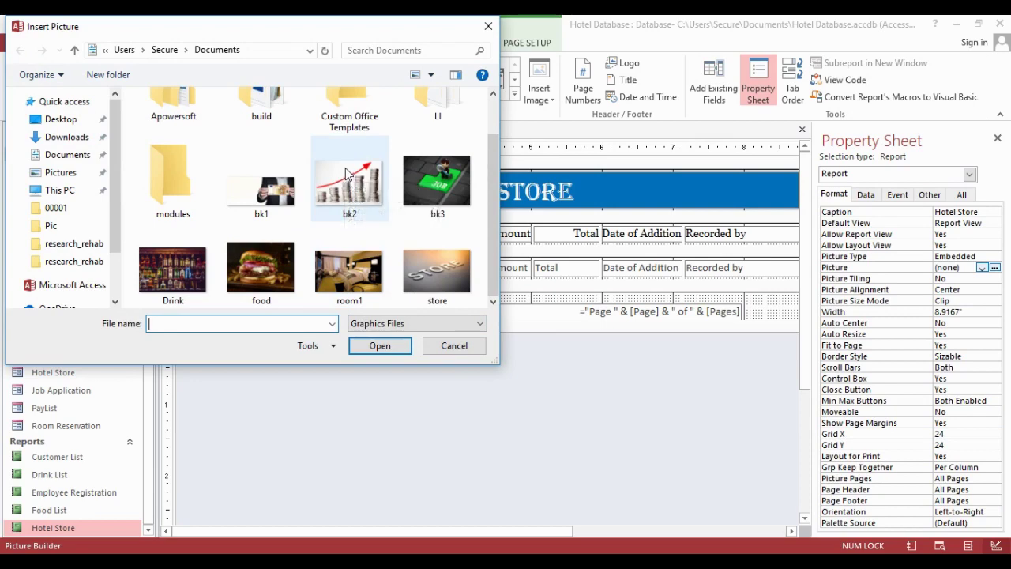
{"action": "left_click", "coordinate": [418, 270]}
{"action": "left_click", "coordinate": [406, 348]}
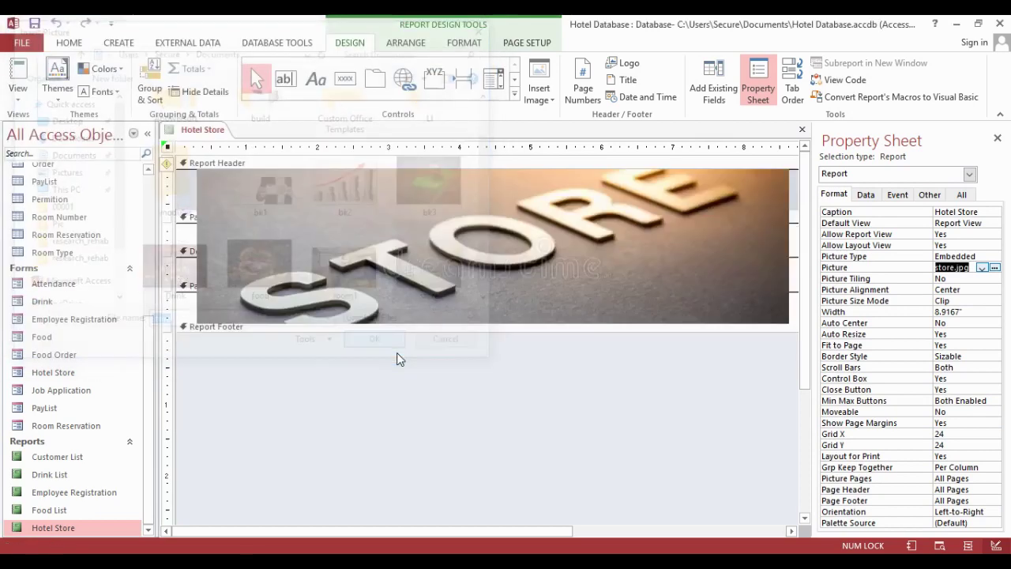
{"action": "left_click", "coordinate": [997, 301]}
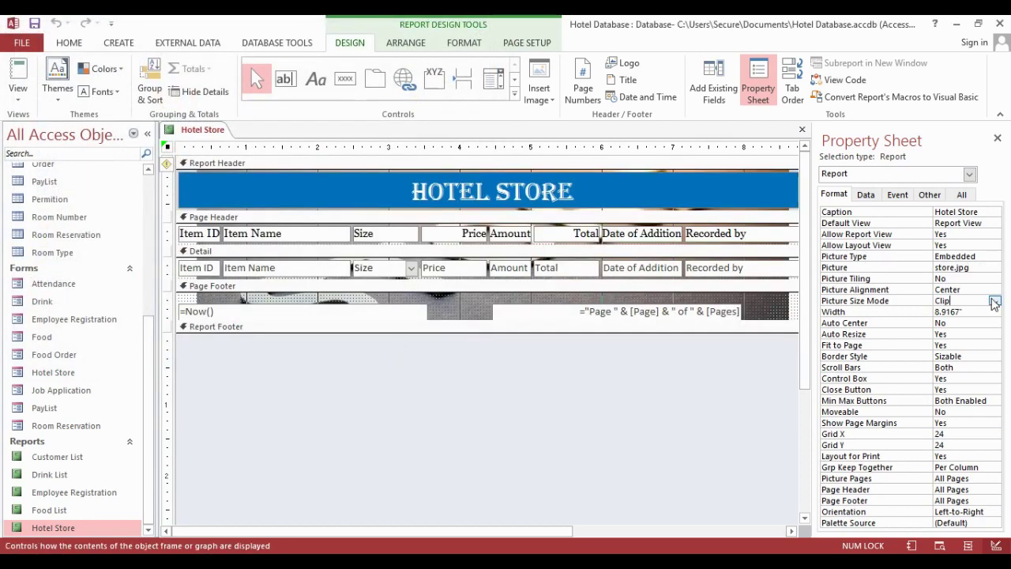
{"action": "left_click", "coordinate": [994, 301]}
{"action": "left_click", "coordinate": [964, 328]}
{"action": "right_click", "coordinate": [191, 130]}
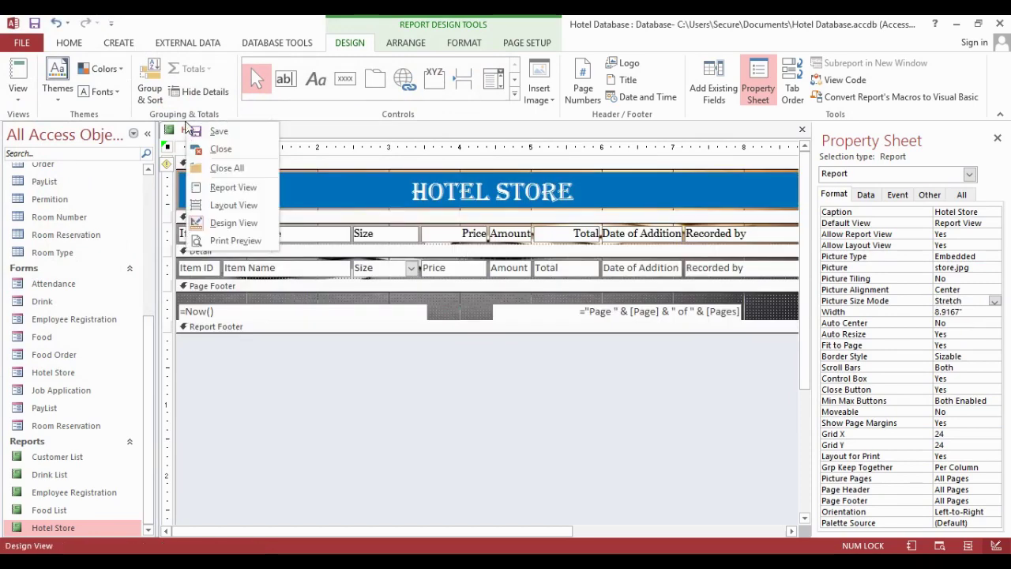
{"action": "right_click", "coordinate": [191, 130]}
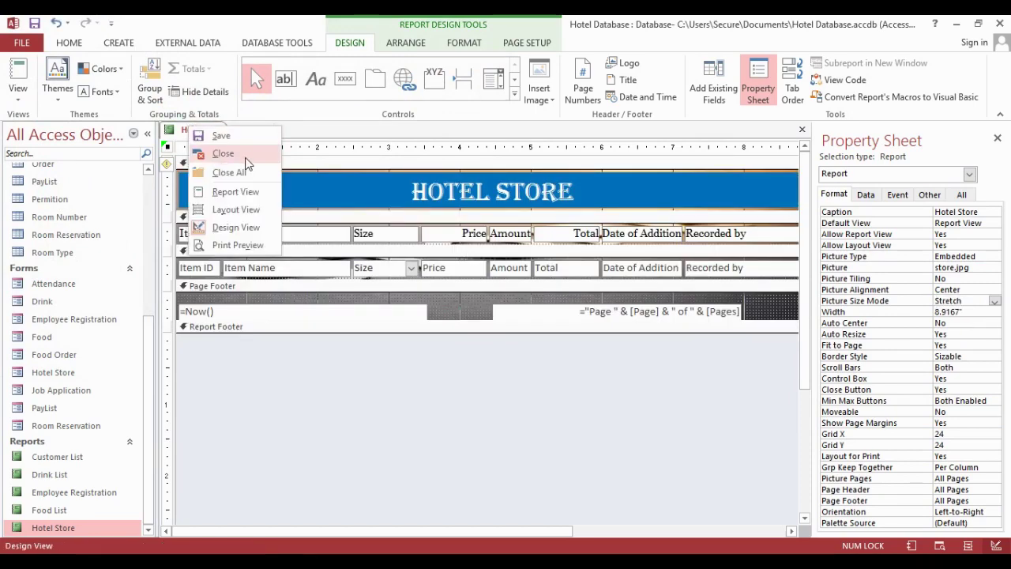
{"action": "left_click", "coordinate": [365, 366]}
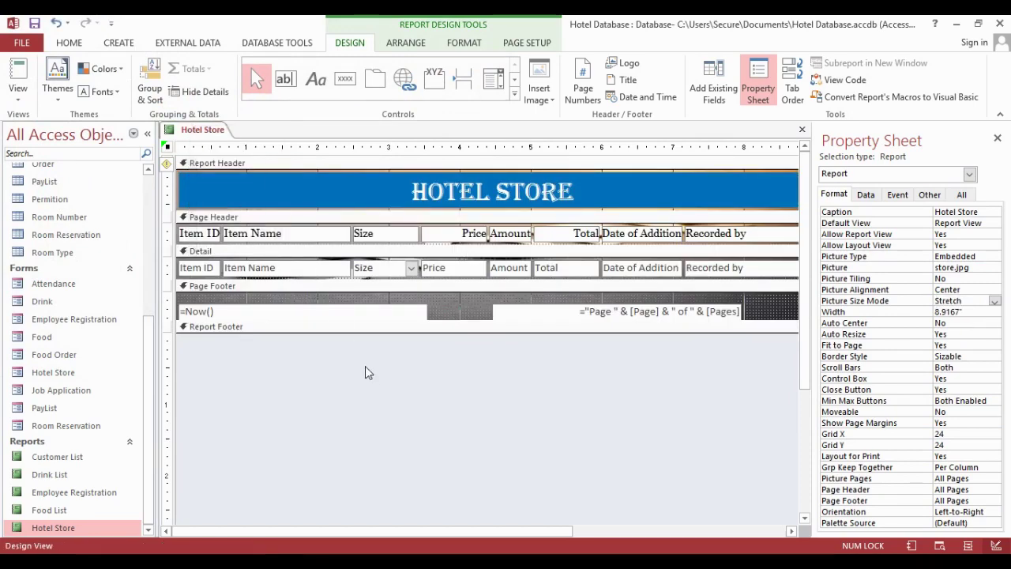
{"action": "right_click", "coordinate": [186, 129]}
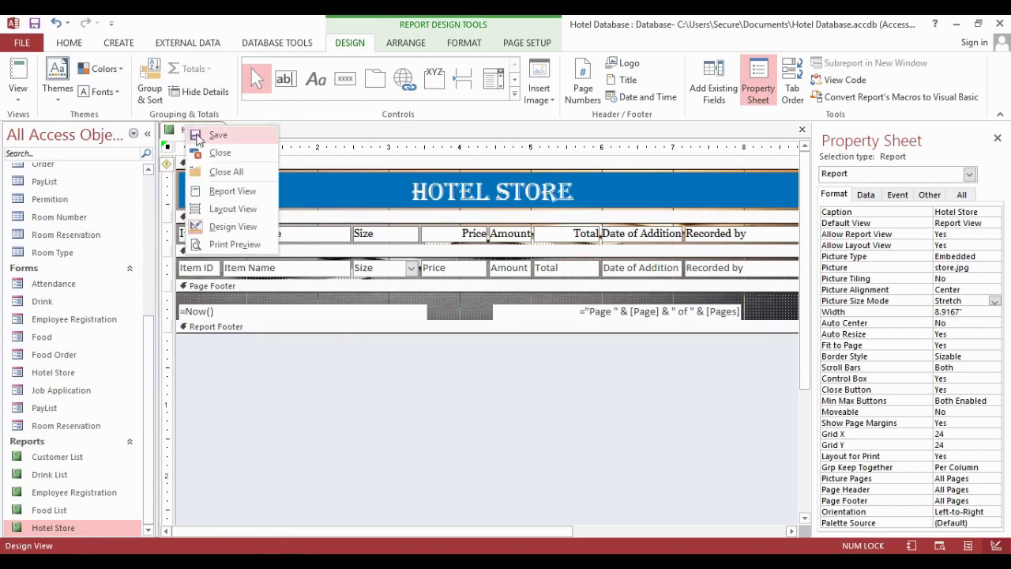
{"action": "left_click", "coordinate": [500, 221]}
{"action": "left_click", "coordinate": [497, 202]}
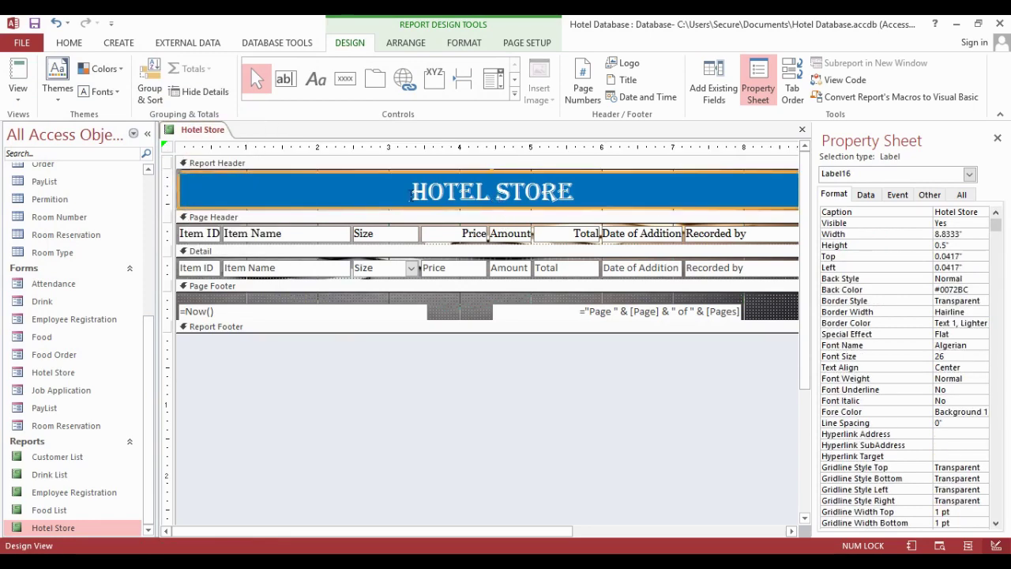
{"action": "left_click", "coordinate": [549, 360]}
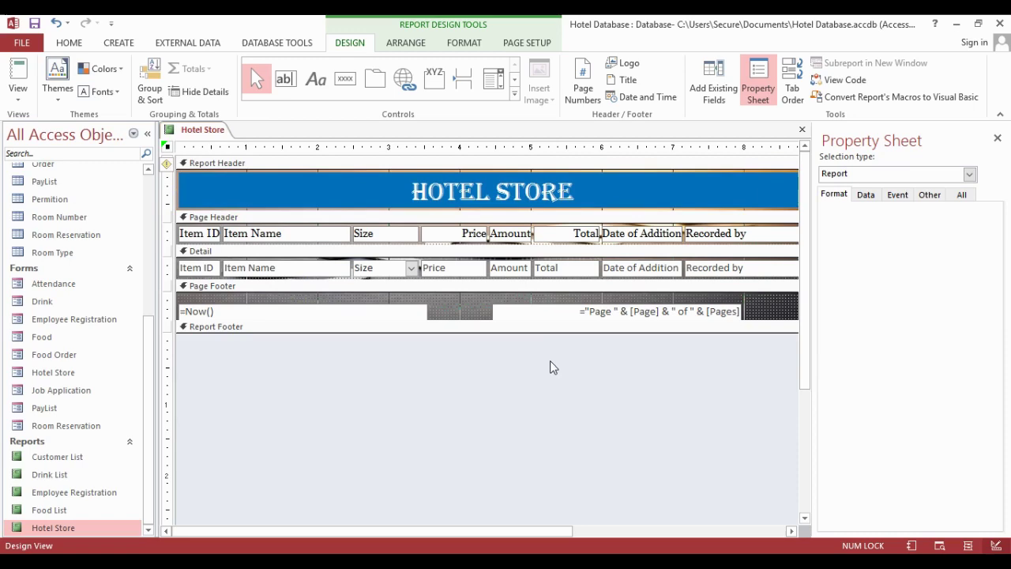
Close the Hotel Store report and save its design changes.
{"action": "right_click", "coordinate": [220, 137]}
{"action": "left_click", "coordinate": [237, 150]}
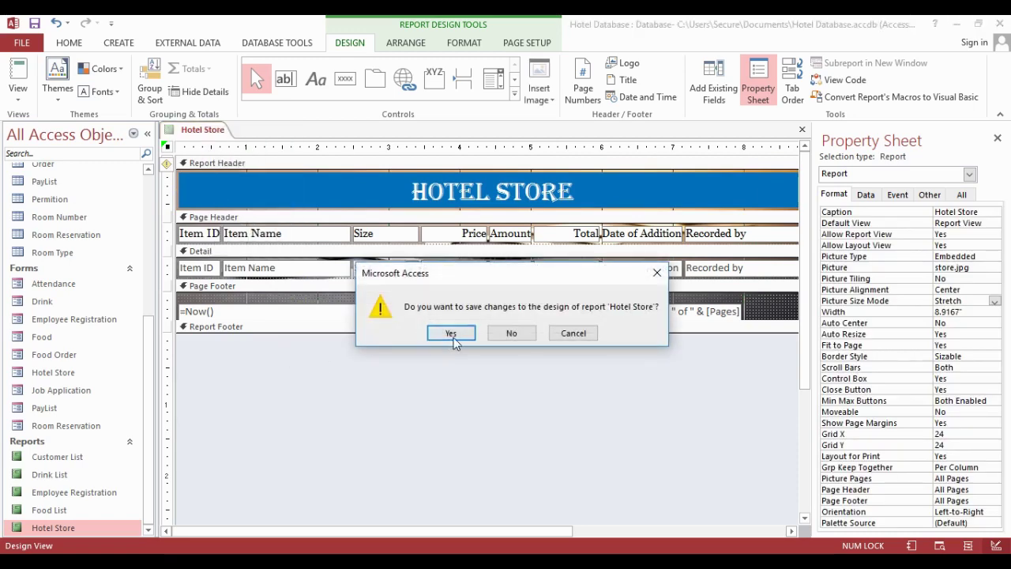
{"action": "left_click", "coordinate": [451, 333]}
Open the Customer List report in Design View.
{"action": "left_click", "coordinate": [57, 456]}
{"action": "right_click", "coordinate": [56, 456]}
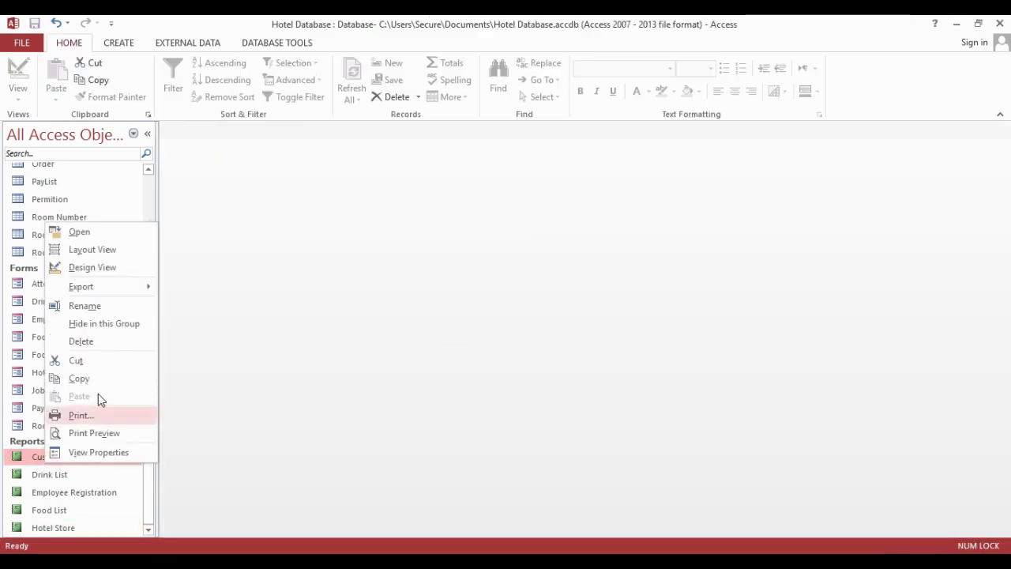
{"action": "left_click", "coordinate": [74, 270]}
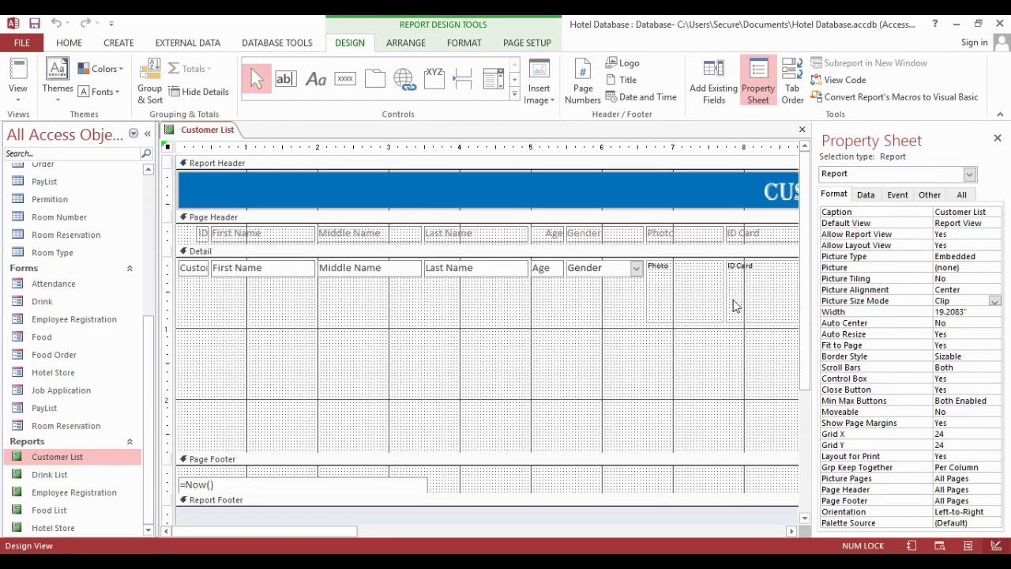
Set the room1 picture as the Customer List report's background and set its Picture Size Mode to Stretch.
{"action": "left_click", "coordinate": [990, 273]}
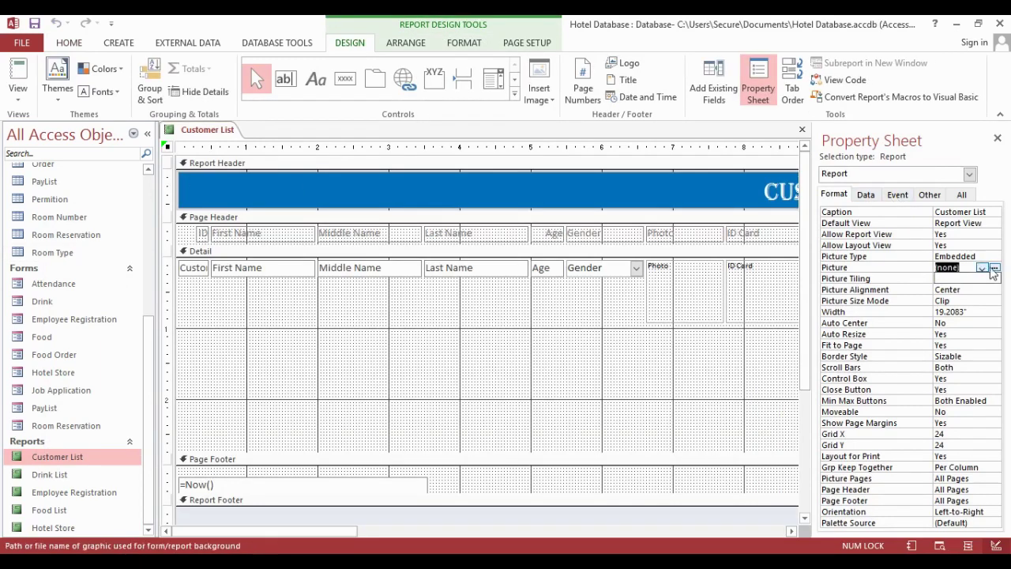
{"action": "left_click", "coordinate": [994, 267]}
{"action": "scroll", "coordinate": [315, 221], "scroll_direction": "down", "scroll_amount": 1}
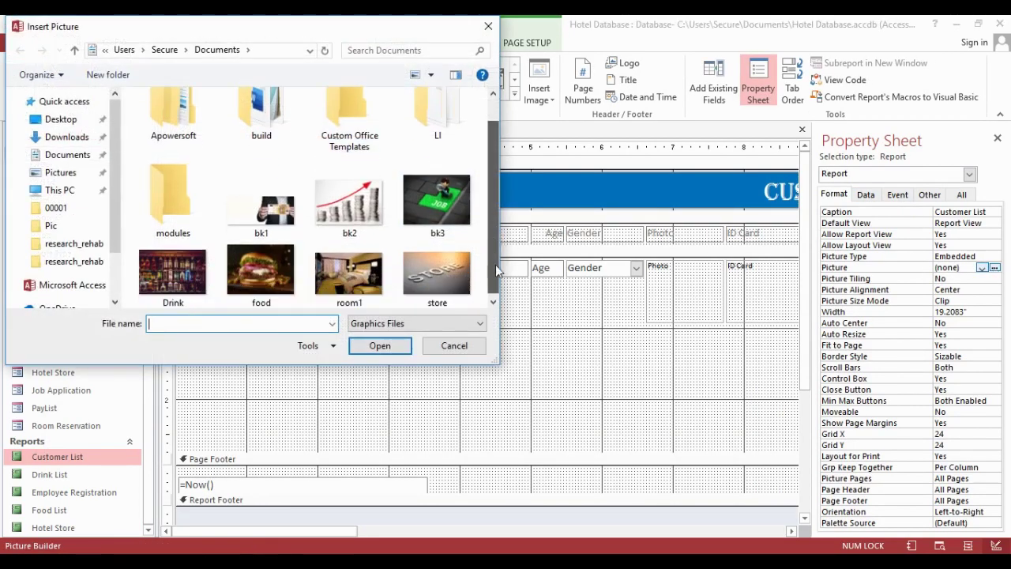
{"action": "left_click", "coordinate": [347, 269]}
{"action": "left_click", "coordinate": [367, 346]}
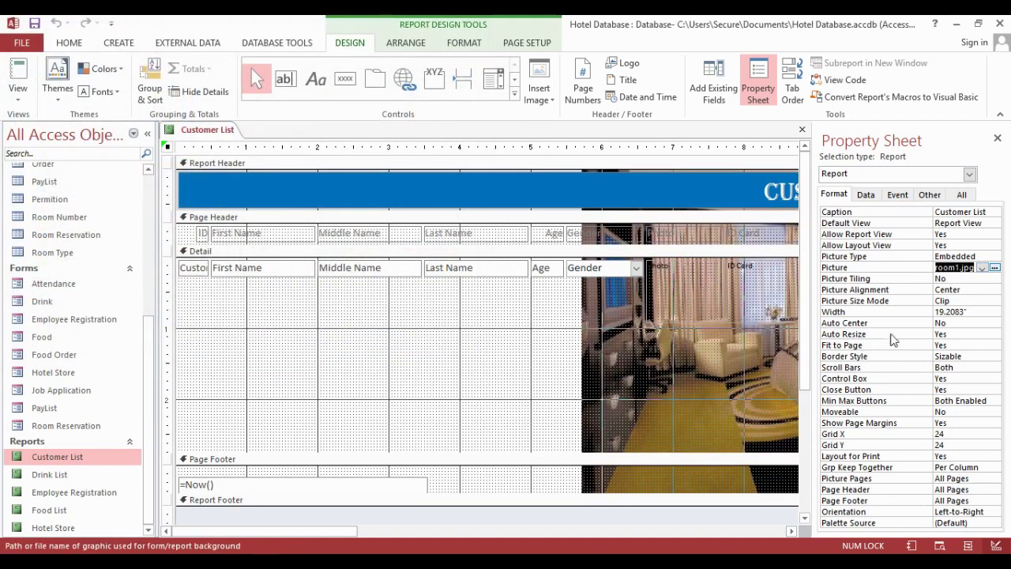
{"action": "left_click", "coordinate": [981, 302]}
{"action": "left_click", "coordinate": [994, 301]}
{"action": "left_click", "coordinate": [981, 324]}
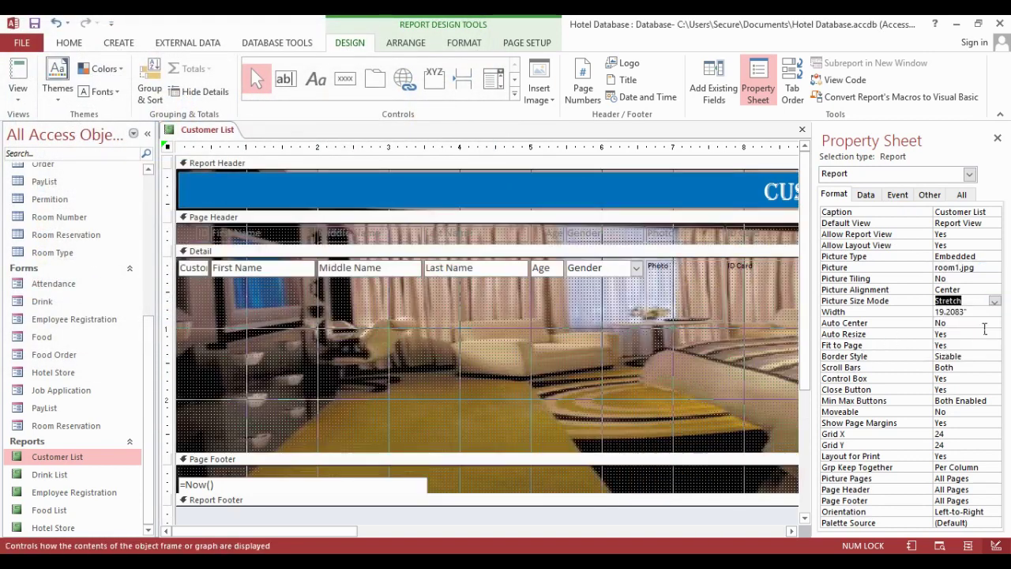
Select all column labels in the Page Header and give them the Automatic white background and black text.
{"action": "left_click", "coordinate": [187, 238]}
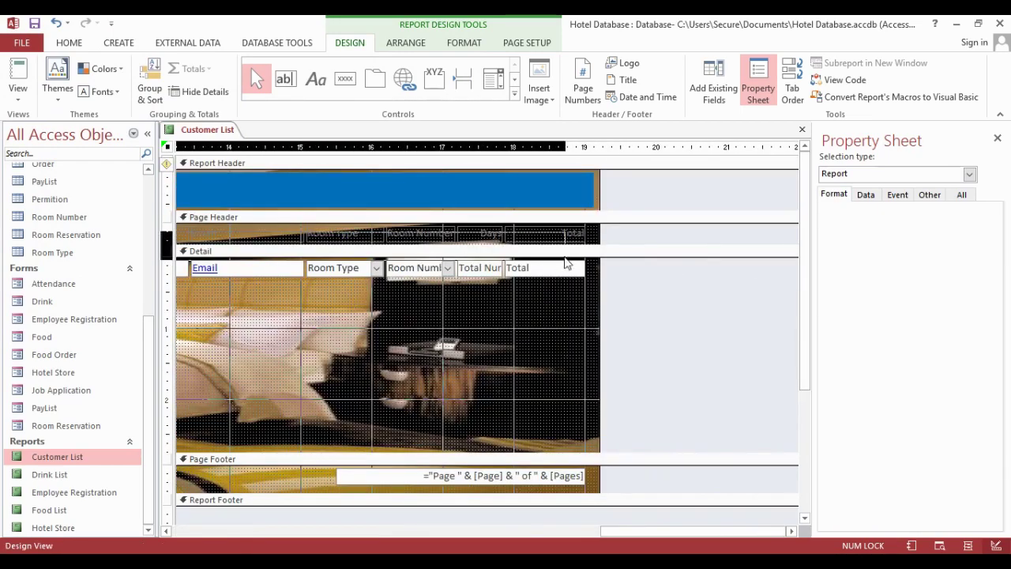
{"action": "left_click_drag", "start_coordinate": [580, 235], "coordinate": [175, 230]}
{"action": "left_click", "coordinate": [70, 43]}
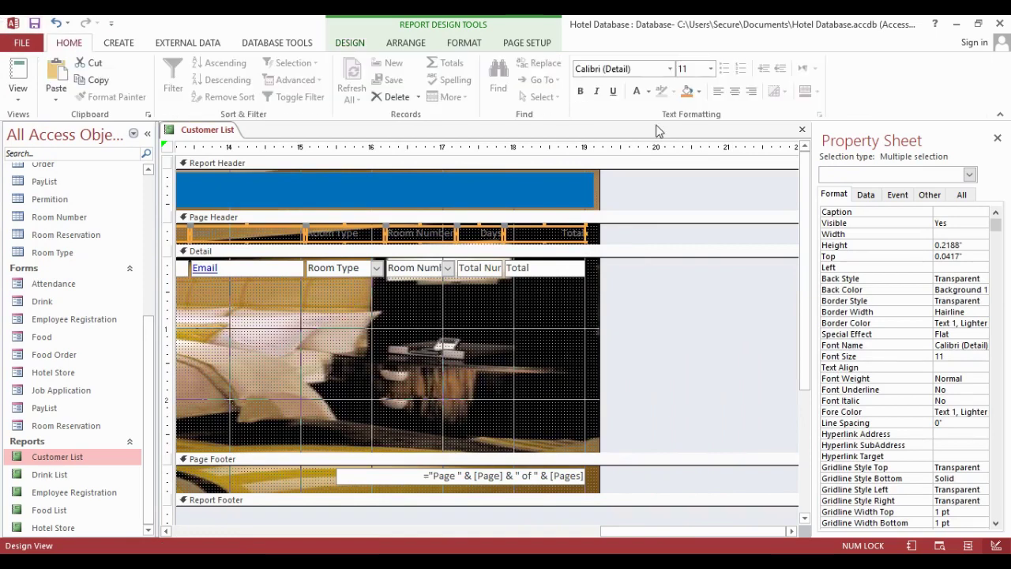
{"action": "left_click", "coordinate": [699, 91]}
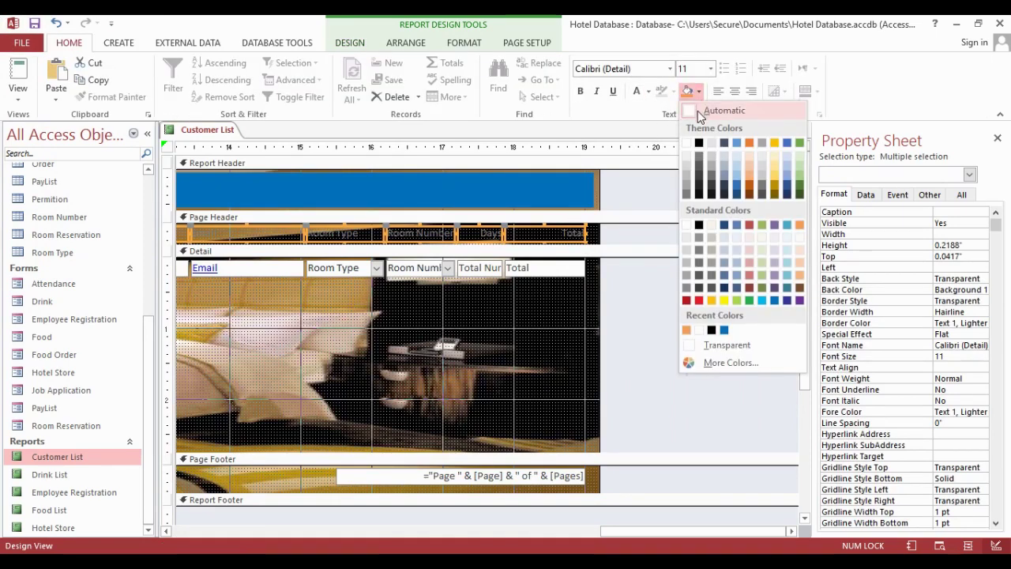
{"action": "left_click", "coordinate": [694, 111]}
{"action": "left_click", "coordinate": [647, 91]}
{"action": "left_click", "coordinate": [641, 108]}
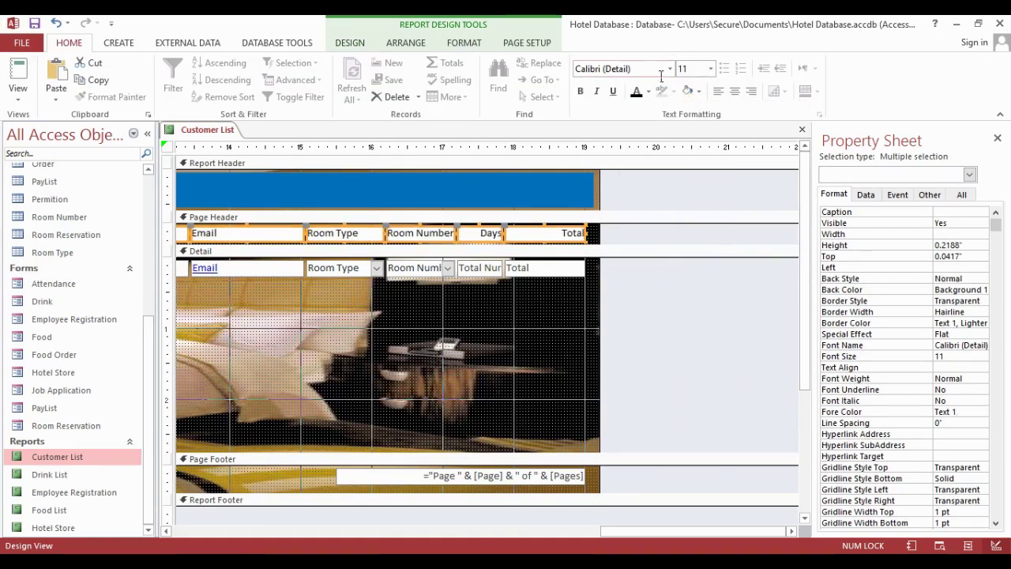
Change the selected Page Header labels' font to Georgia and close the Customer List report.
{"action": "left_click", "coordinate": [660, 70]}
{"action": "type", "text": "Georgia"}
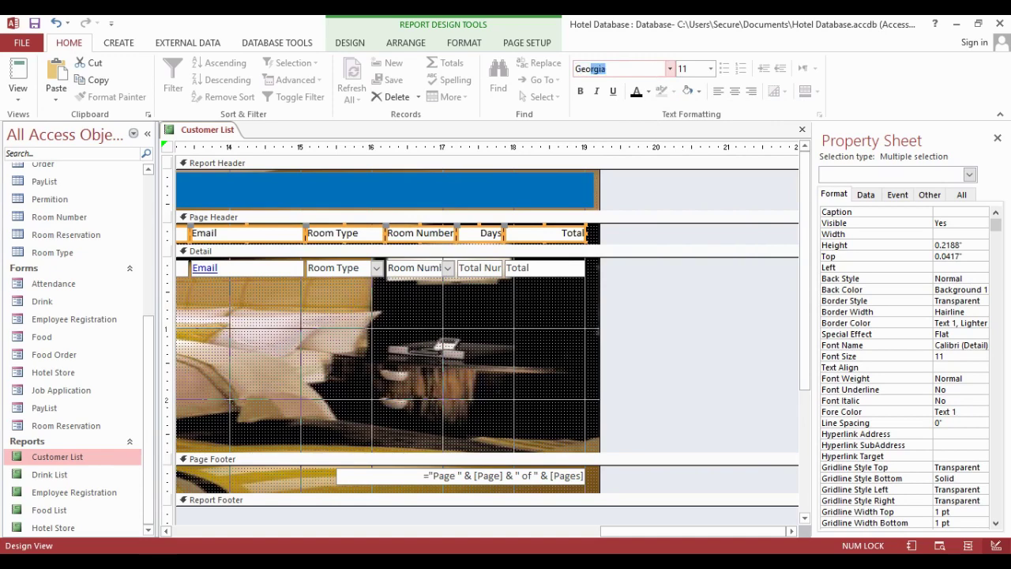
{"action": "left_click", "coordinate": [635, 288]}
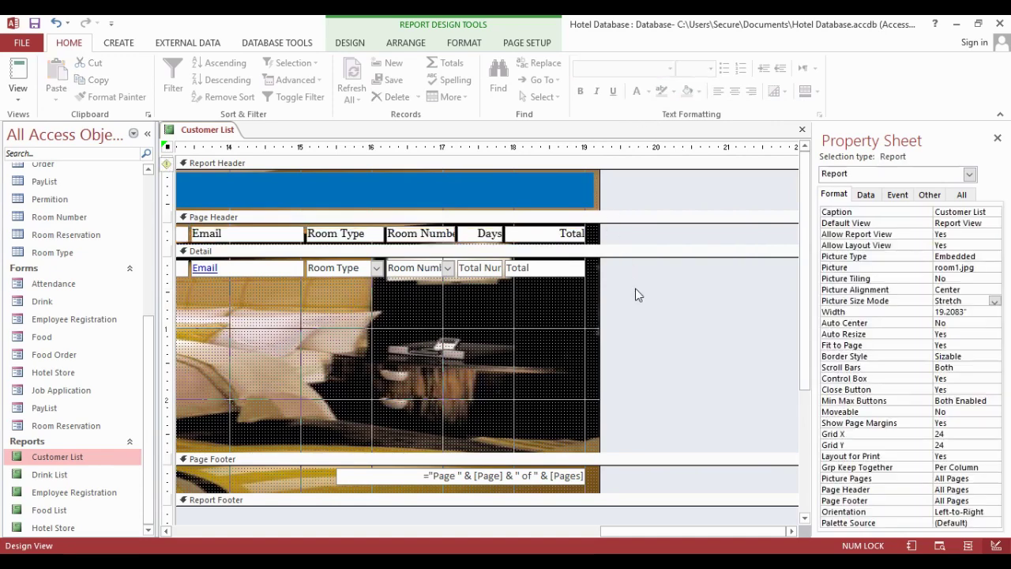
{"action": "right_click", "coordinate": [197, 130]}
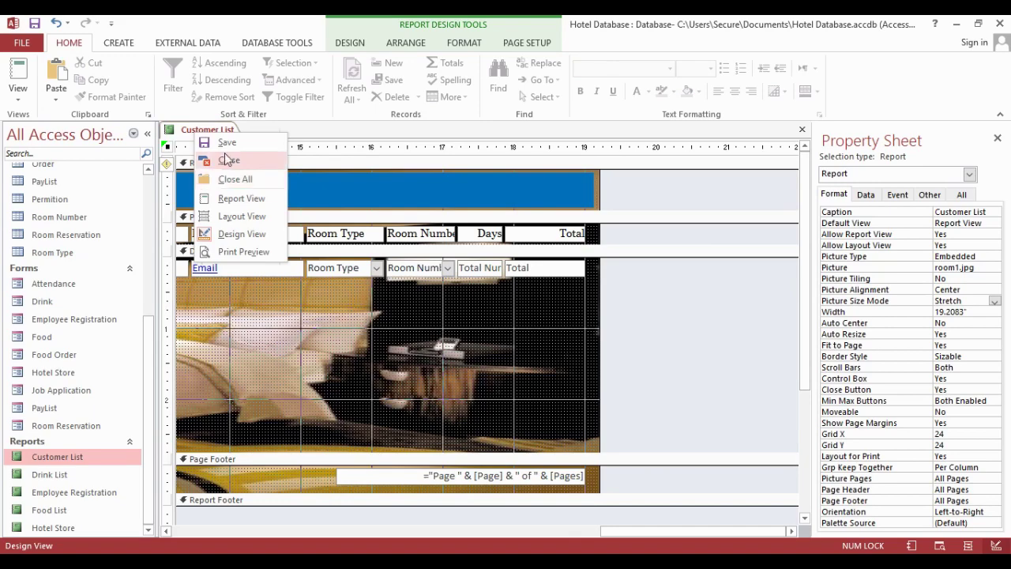
{"action": "left_click", "coordinate": [227, 160]}
Reopen the Customer List report, check its background and column headings across the full width, and close it.
{"action": "double_click", "coordinate": [98, 457]}
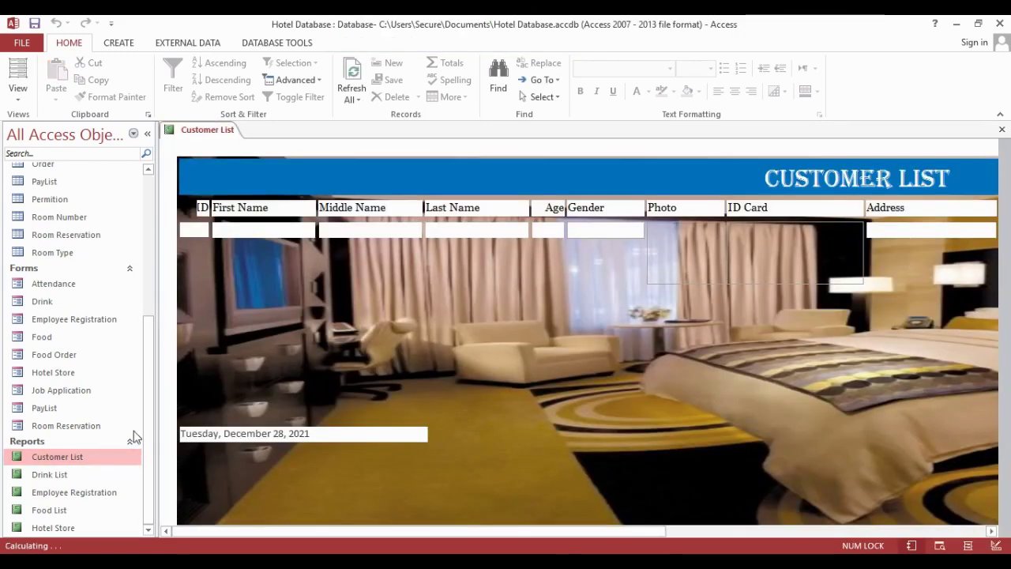
{"action": "left_click_drag", "start_coordinate": [568, 531], "coordinate": [991, 521]}
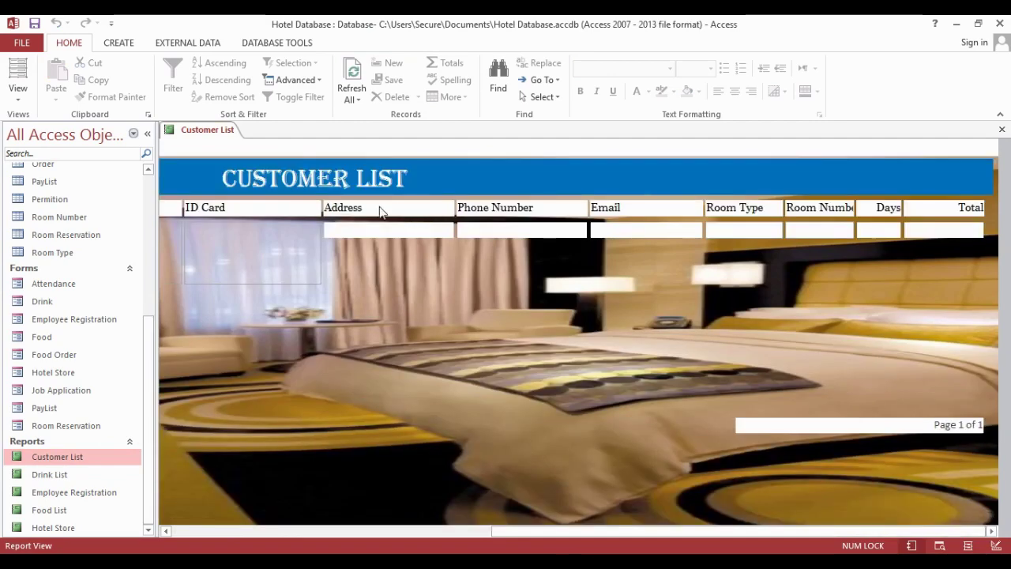
{"action": "left_click_drag", "start_coordinate": [786, 531], "coordinate": [165, 517]}
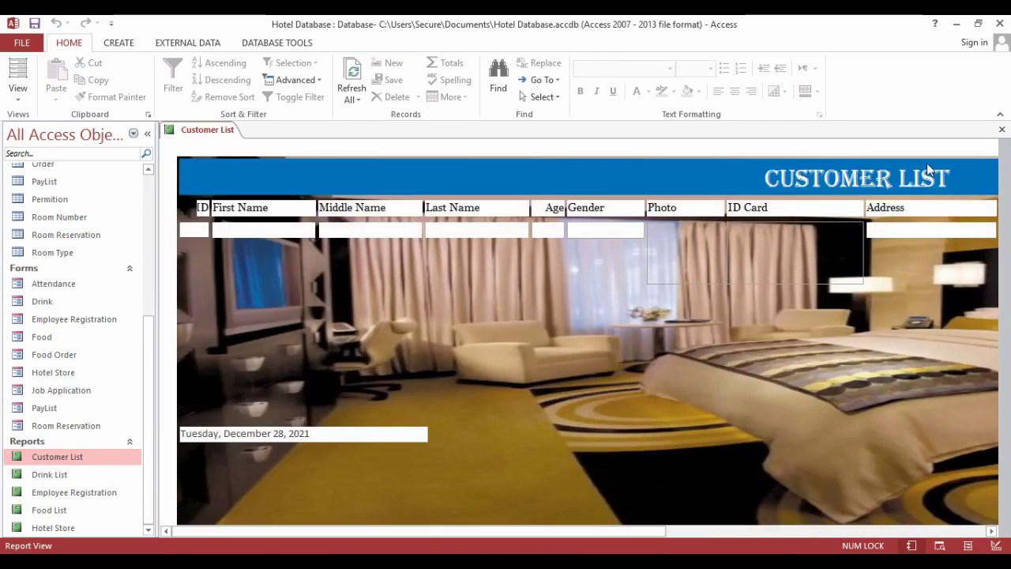
{"action": "right_click", "coordinate": [197, 129]}
{"action": "left_click", "coordinate": [225, 156]}
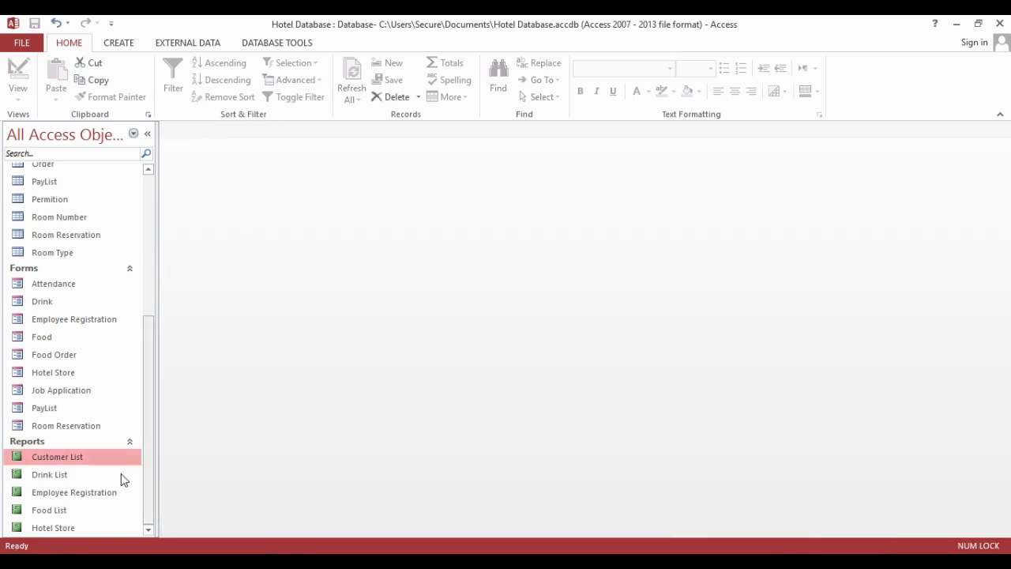
Open the Employee Registration report and switch it to Design View.
{"action": "double_click", "coordinate": [59, 493]}
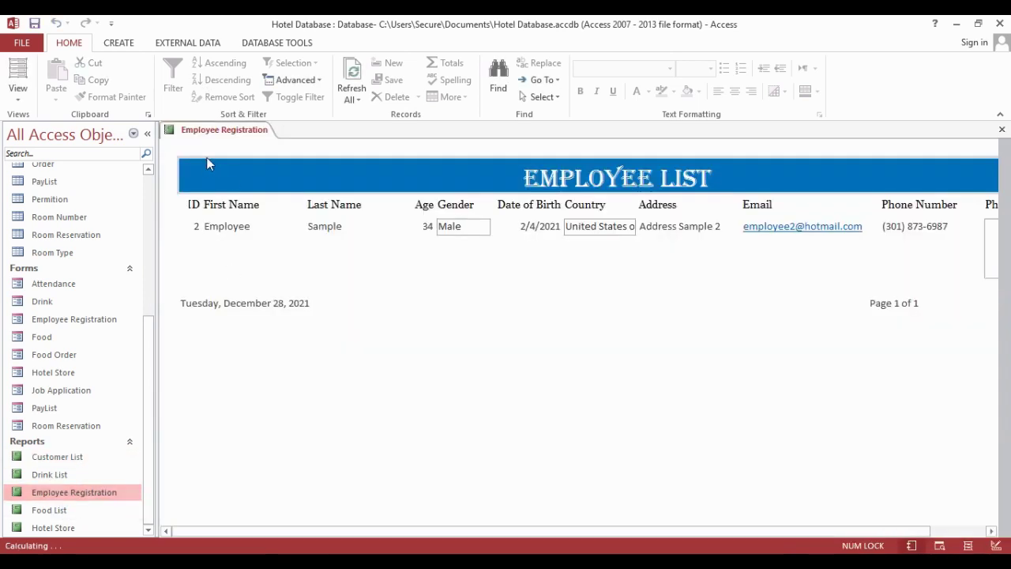
{"action": "right_click", "coordinate": [214, 131]}
{"action": "left_click", "coordinate": [259, 237]}
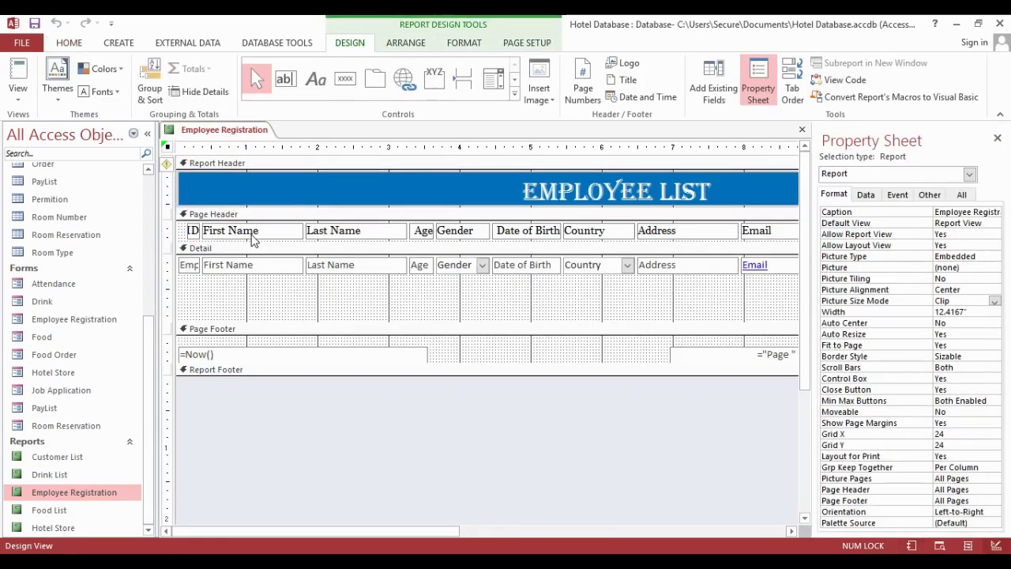
Insert the emp picture as the background of the Employee Registration report.
{"action": "left_click", "coordinate": [899, 195]}
{"action": "left_click", "coordinate": [834, 195]}
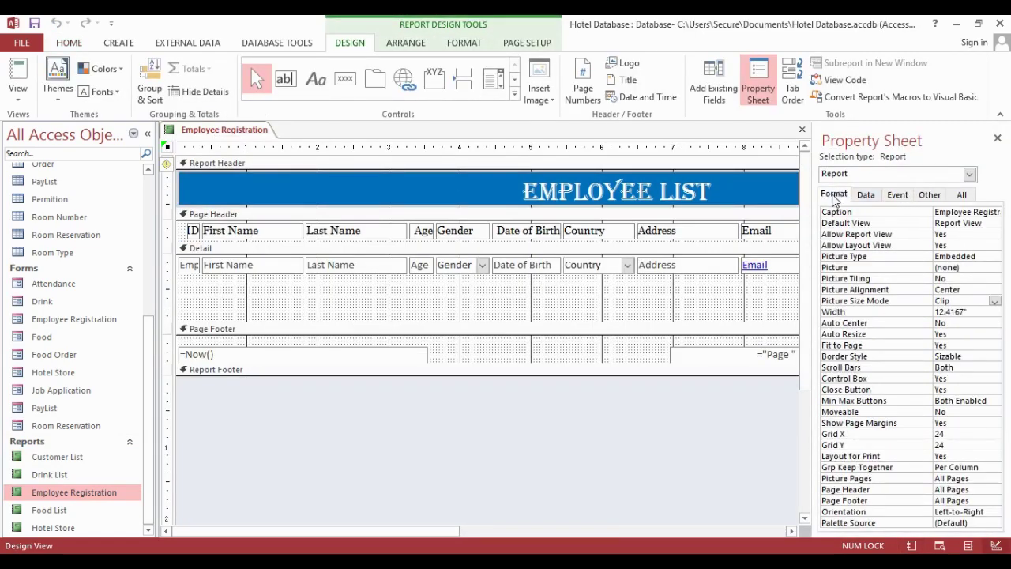
{"action": "left_click", "coordinate": [989, 268]}
{"action": "left_click", "coordinate": [994, 268]}
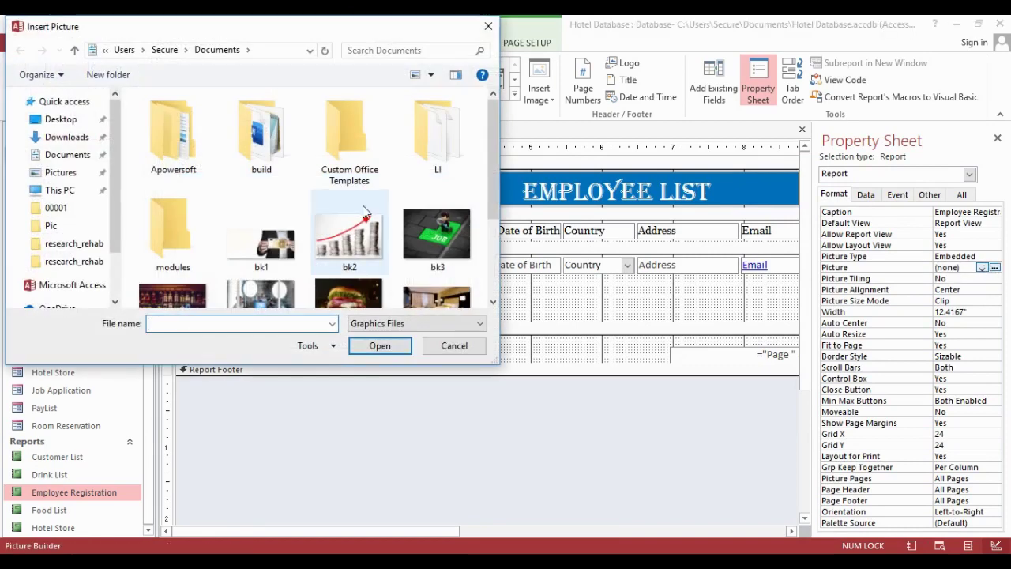
{"action": "scroll", "coordinate": [489, 195], "scroll_direction": "down", "scroll_amount": 1}
{"action": "scroll", "coordinate": [489, 195], "scroll_direction": "down", "scroll_amount": 2}
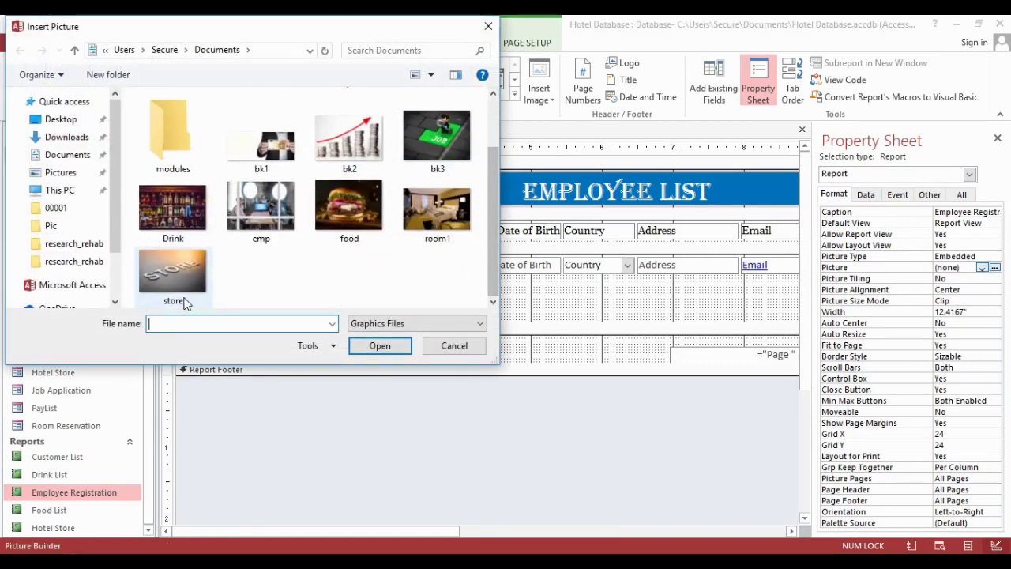
{"action": "left_click", "coordinate": [276, 218]}
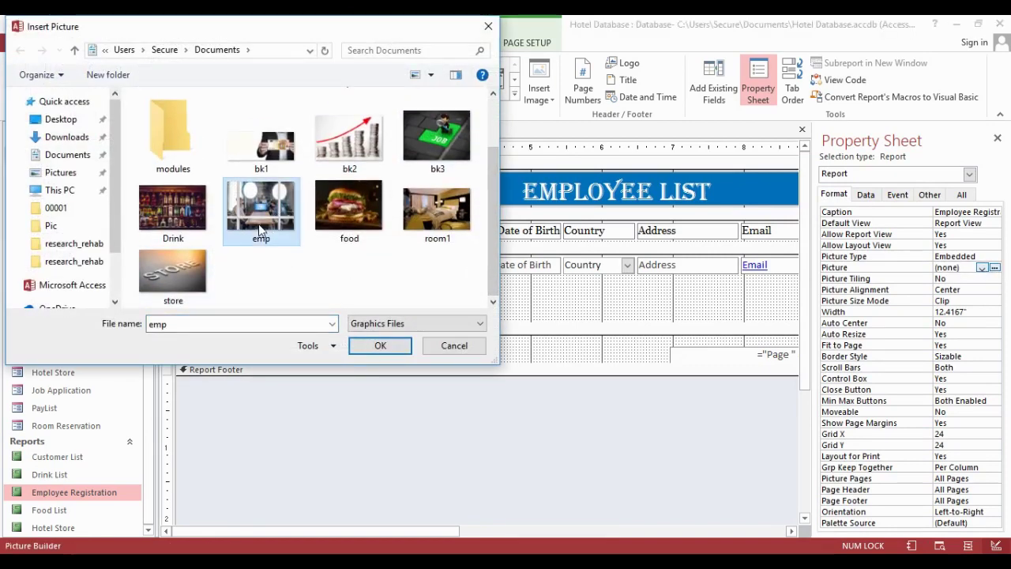
{"action": "left_click", "coordinate": [372, 346]}
Set the report's Picture Size Mode to Stretch and close the Employee Registration report.
{"action": "left_click", "coordinate": [965, 300]}
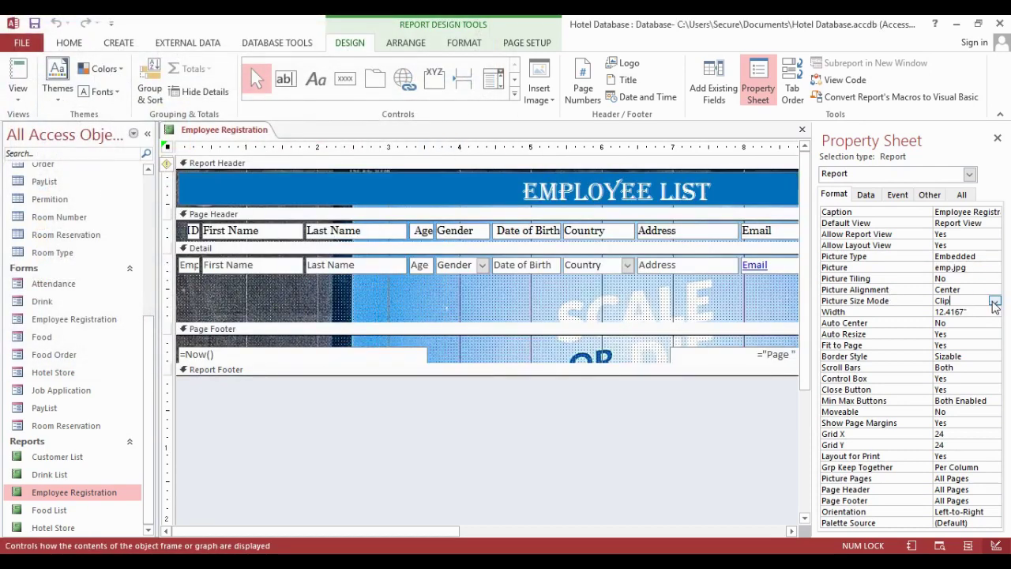
{"action": "left_click", "coordinate": [994, 300]}
{"action": "left_click", "coordinate": [955, 320]}
{"action": "right_click", "coordinate": [241, 129]}
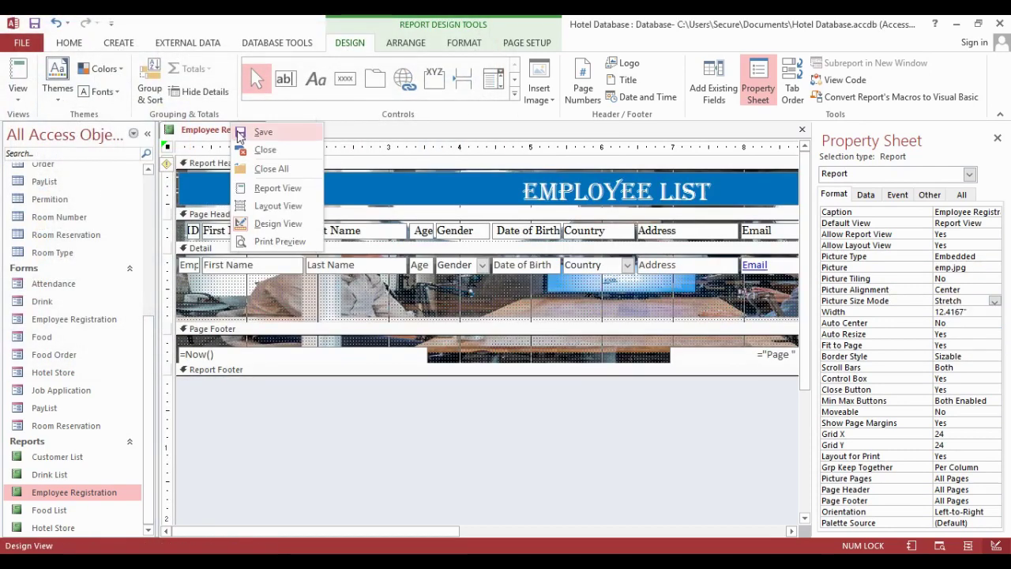
{"action": "left_click", "coordinate": [266, 150]}
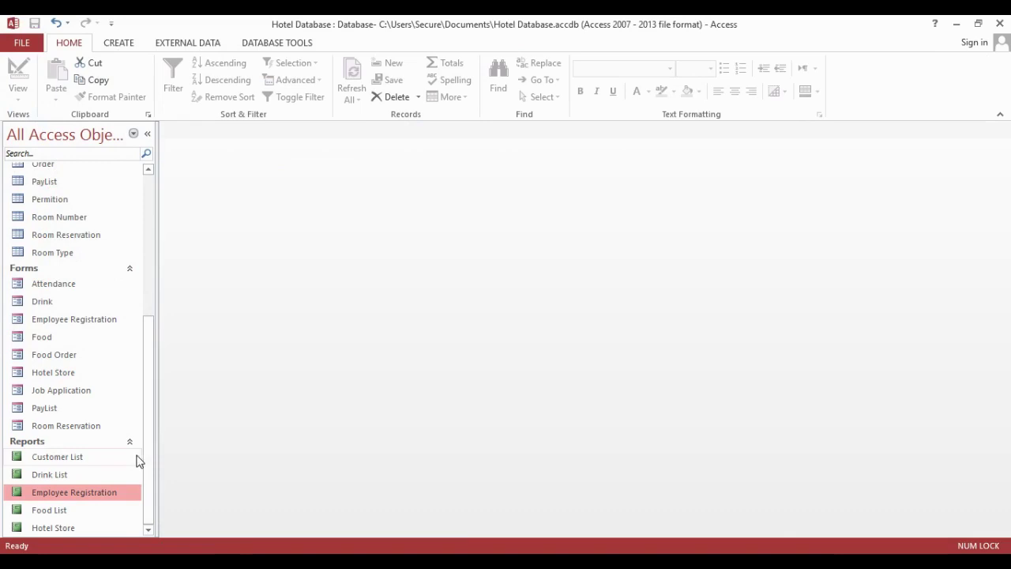
Reopen the Employee Registration report, check its background picture behind the employee list, and close it.
{"action": "double_click", "coordinate": [112, 490]}
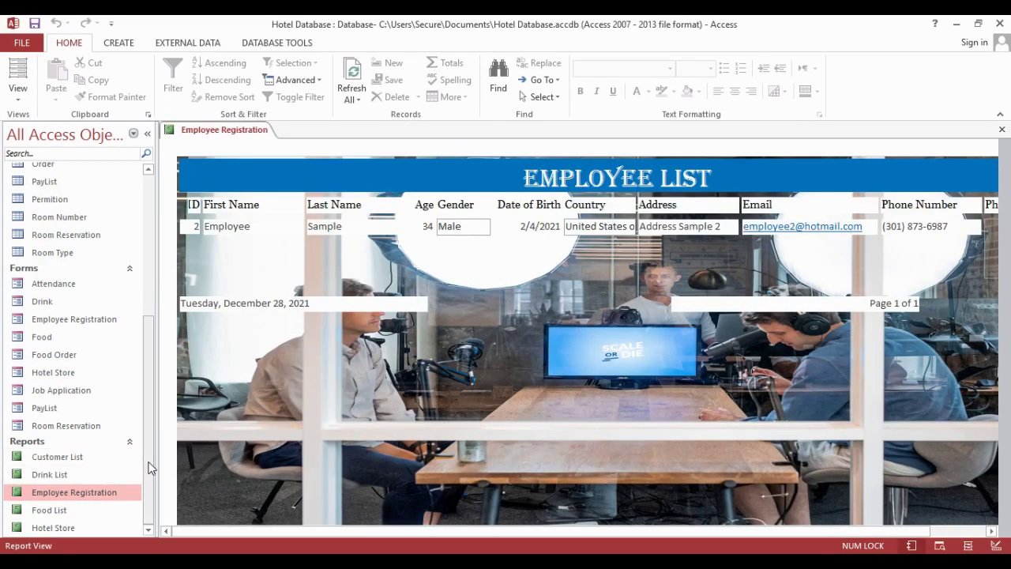
{"action": "right_click", "coordinate": [224, 129]}
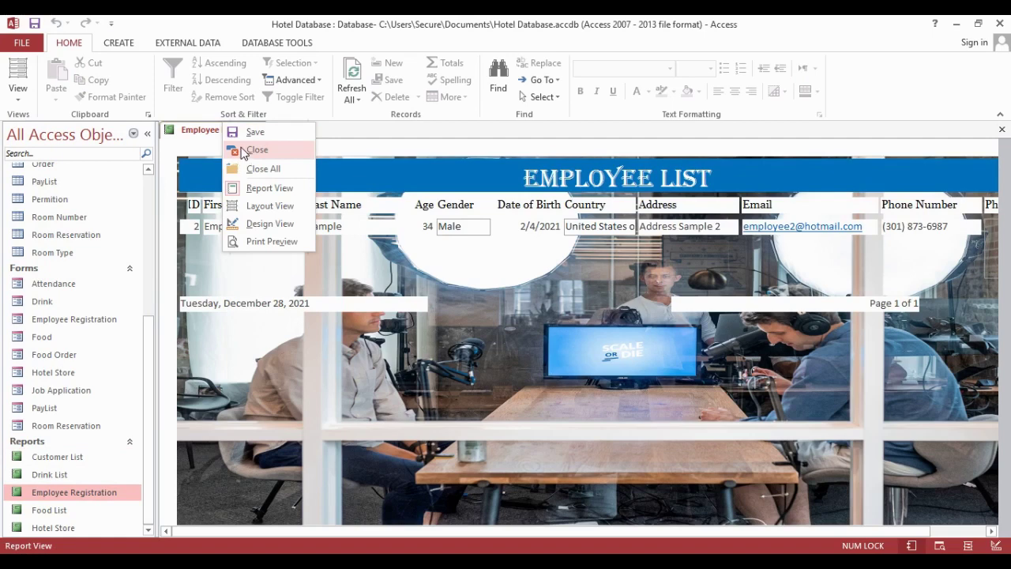
{"action": "left_click", "coordinate": [334, 207]}
{"action": "right_click", "coordinate": [247, 127]}
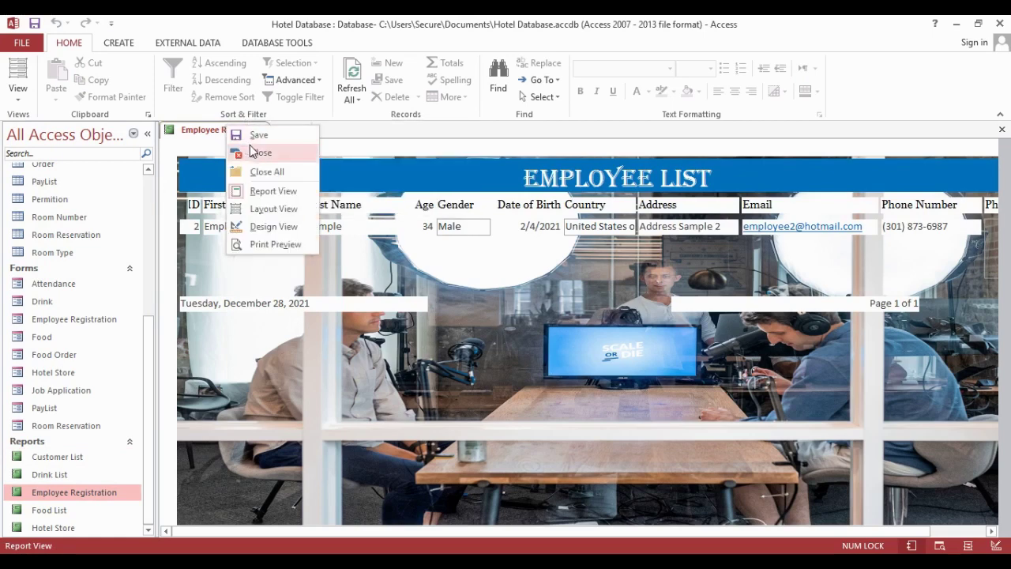
{"action": "left_click", "coordinate": [253, 151]}
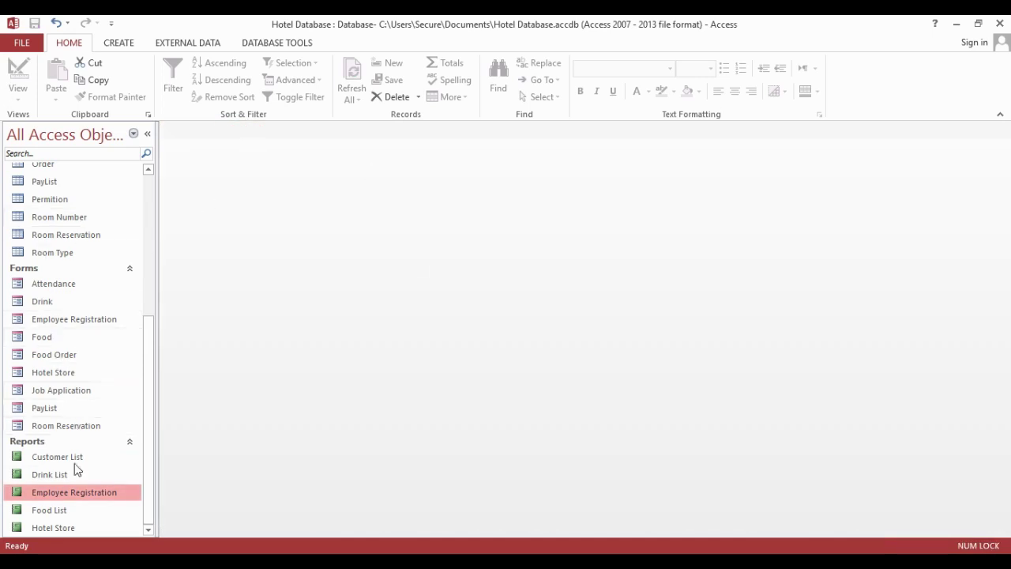
Find the database's tables in the list of Access objects.
{"action": "scroll", "coordinate": [80, 482], "scroll_direction": "up", "scroll_amount": 3}
{"action": "scroll", "coordinate": [80, 472], "scroll_direction": "up", "scroll_amount": 2}
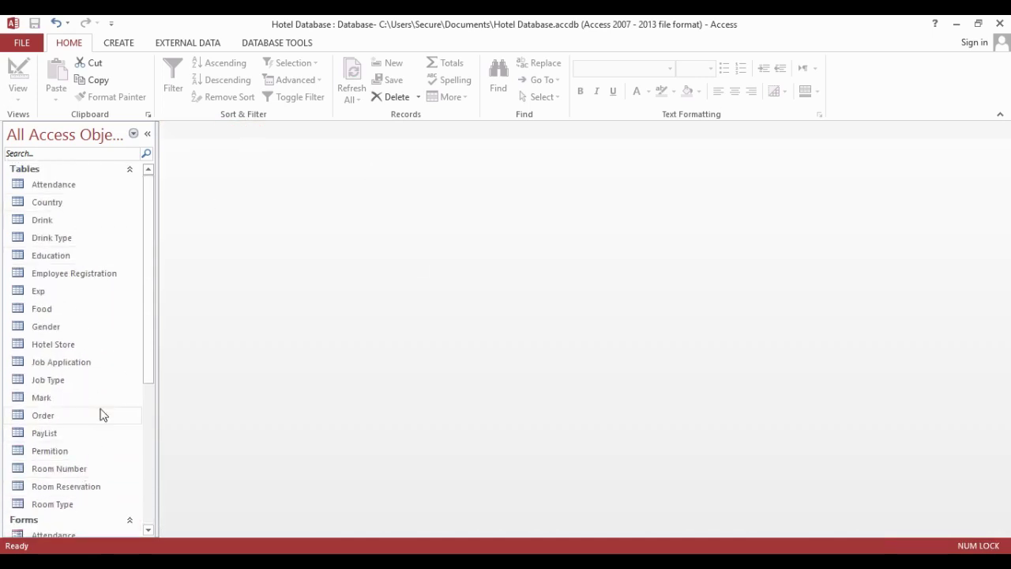